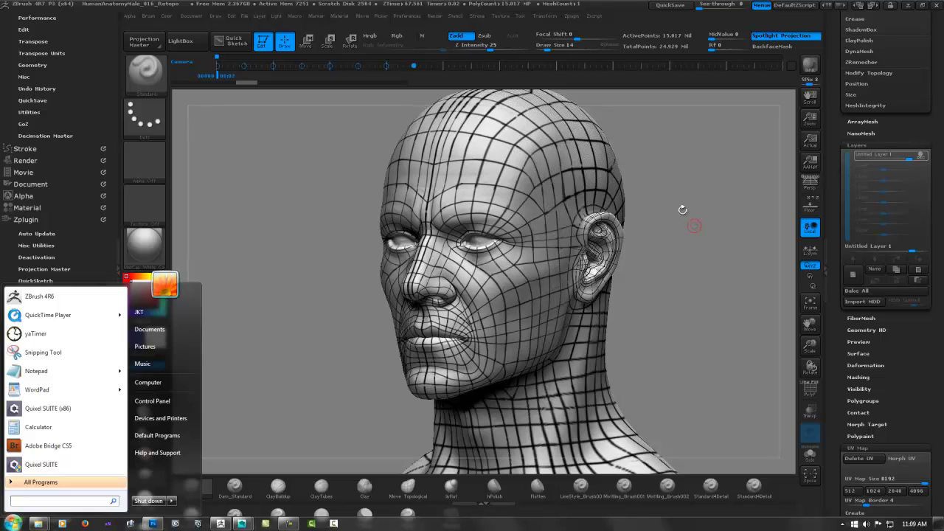
Turn off recording on Untitled Layer 1 of the male anatomy model.
mouse_move(694, 226)
mouse_down()
mouse_move(682, 204)
mouse_move(687, 226)
mouse_move(609, 225)
mouse_move(676, 219)
mouse_move(662, 224)
mouse_up()
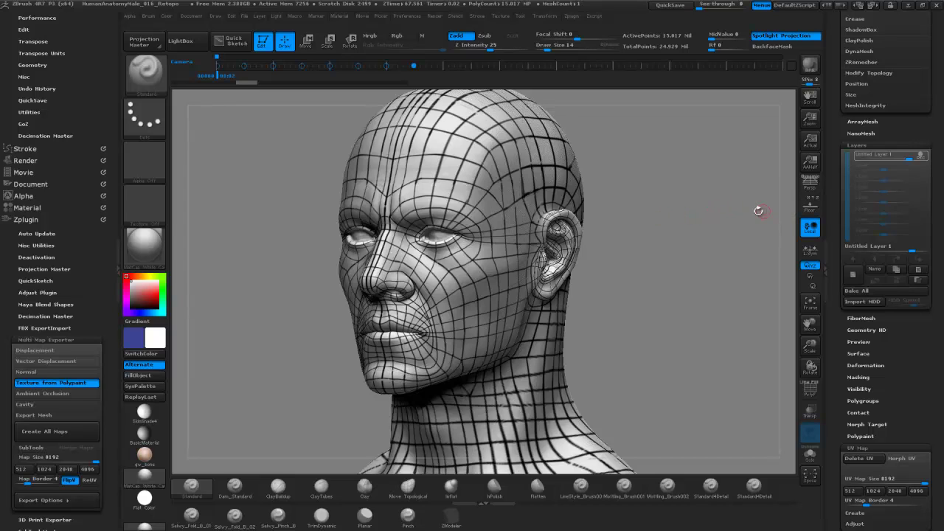
scroll(936, 200, up, 3)
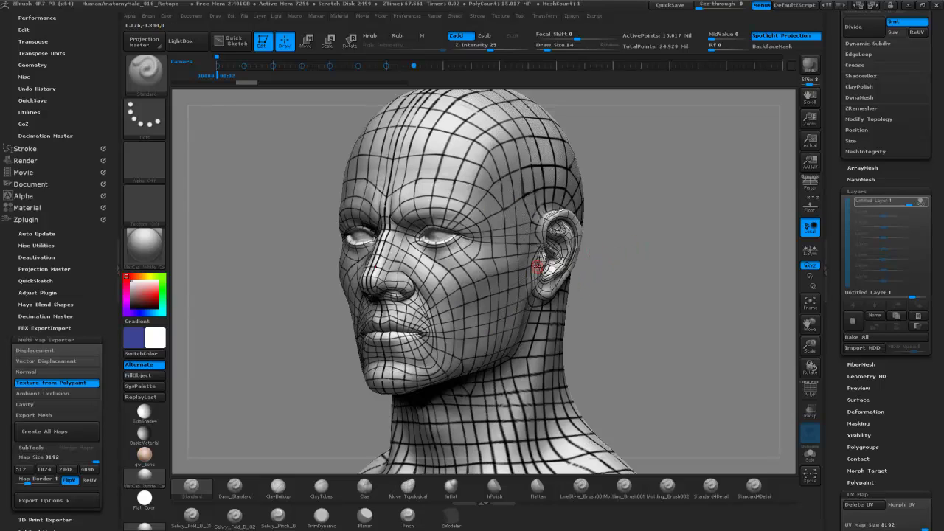
scroll(885, 236, up, 5)
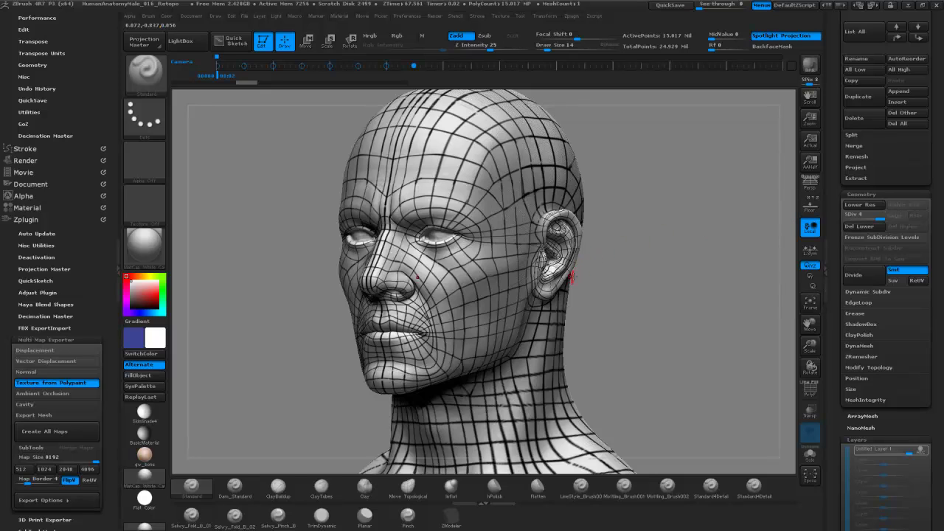
drag(938, 245, 942, 198)
scroll(895, 179, down, 5)
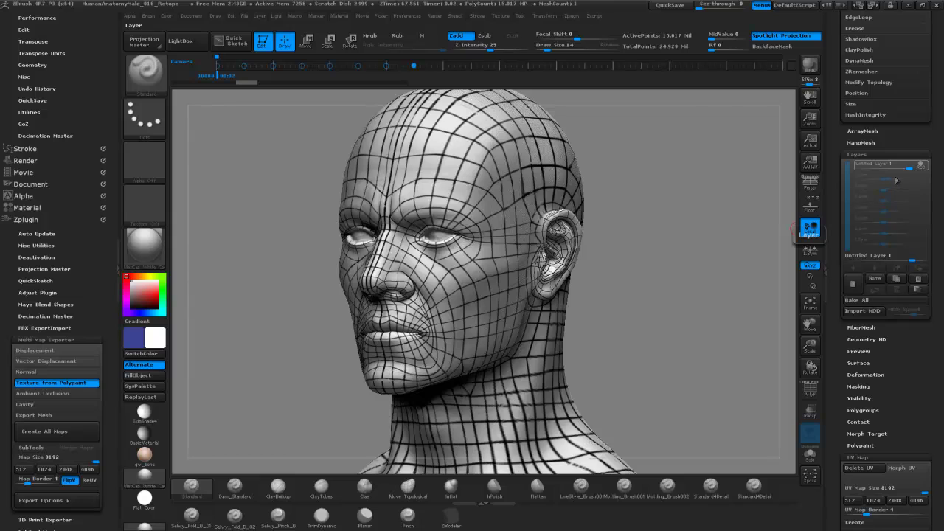
scroll(930, 213, up, 1)
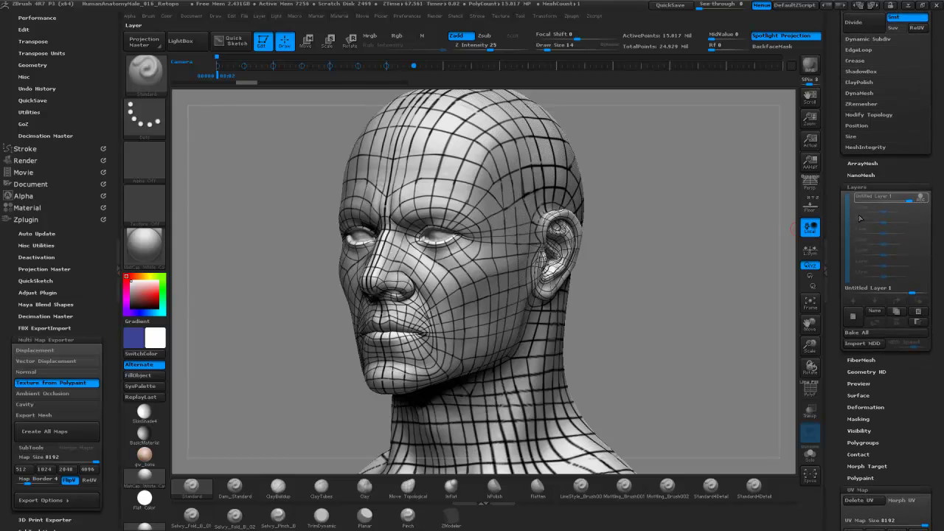
mouse_move(901, 197)
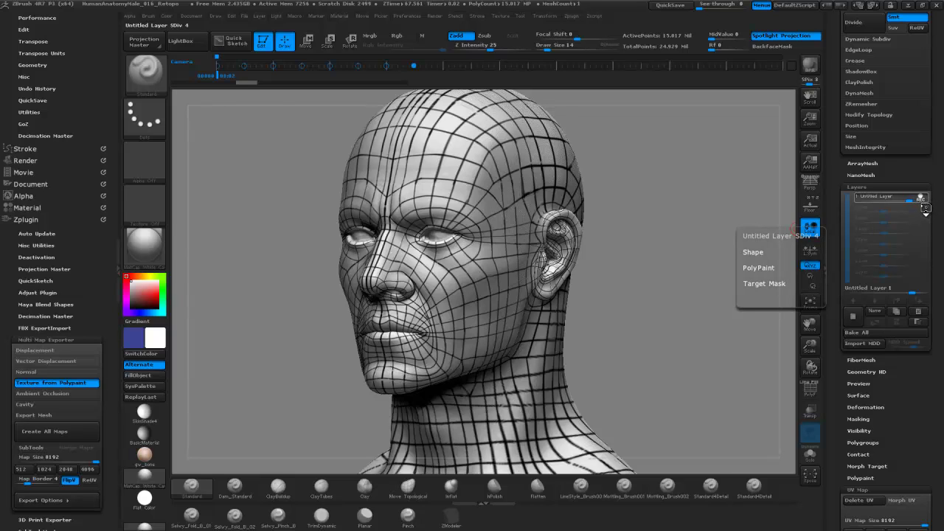
click(921, 199)
drag(936, 227, 935, 185)
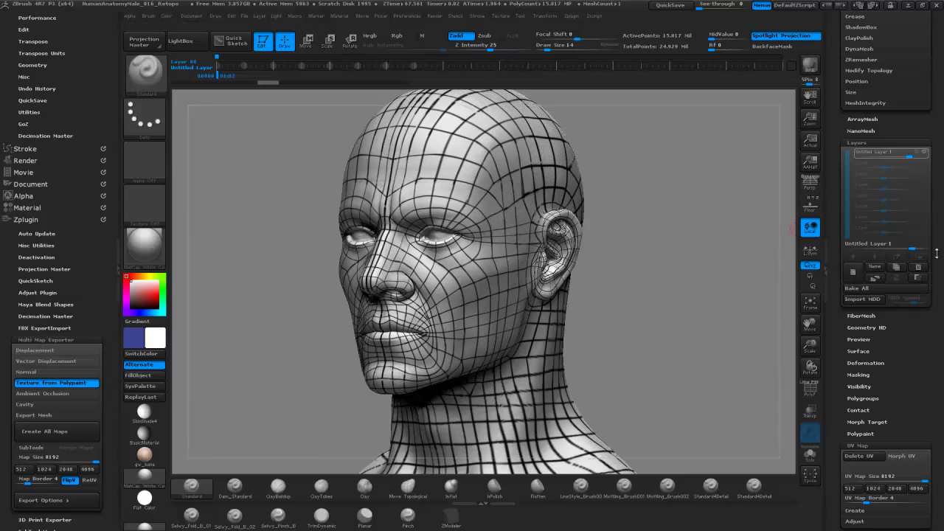
Bake all sculpt layers into the mesh.
scroll(936, 253, up, 5)
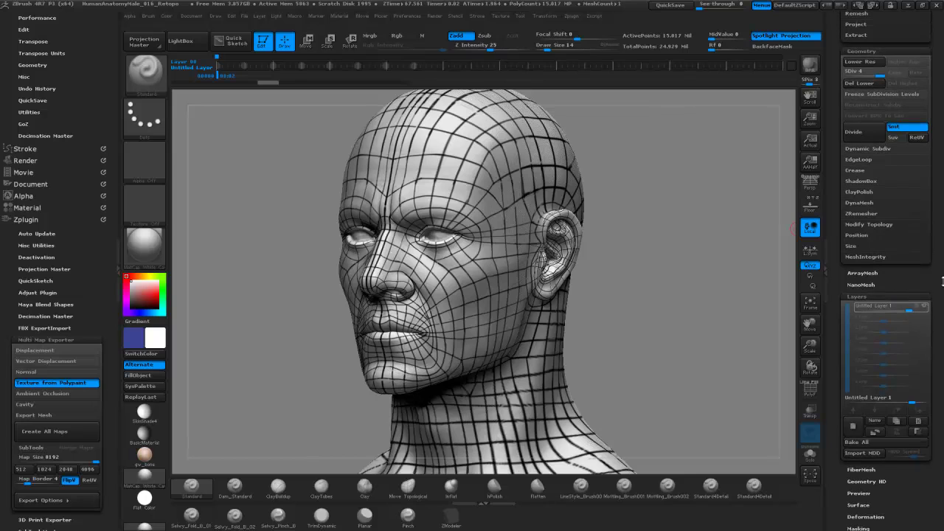
scroll(935, 272, up, 2)
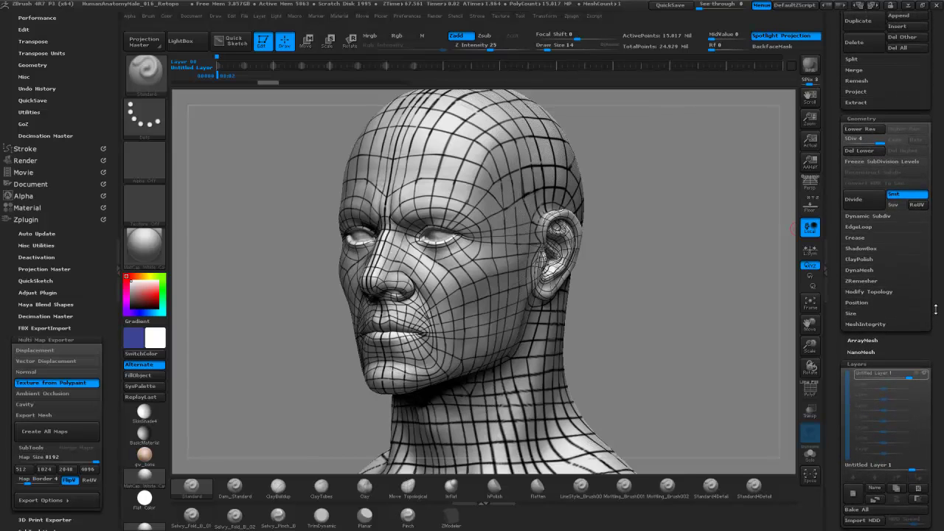
scroll(937, 305, down, 3)
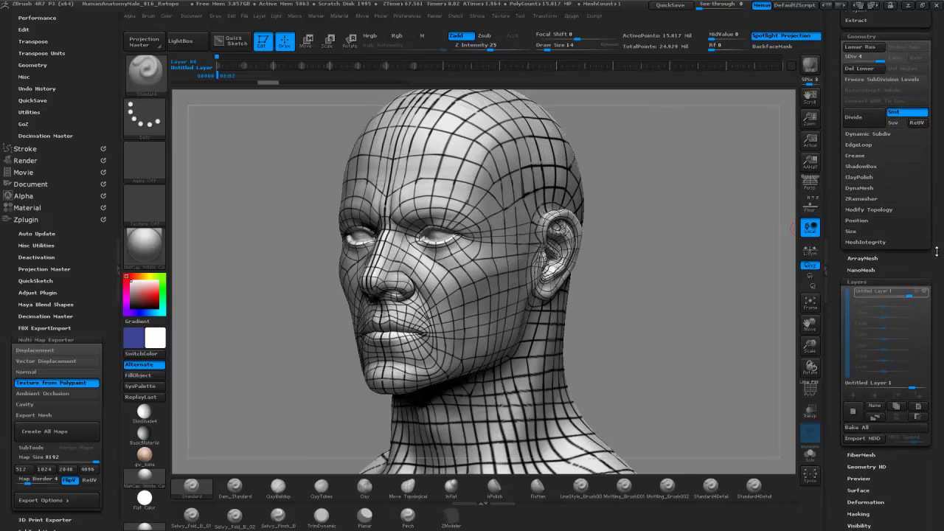
scroll(937, 244, down, 2)
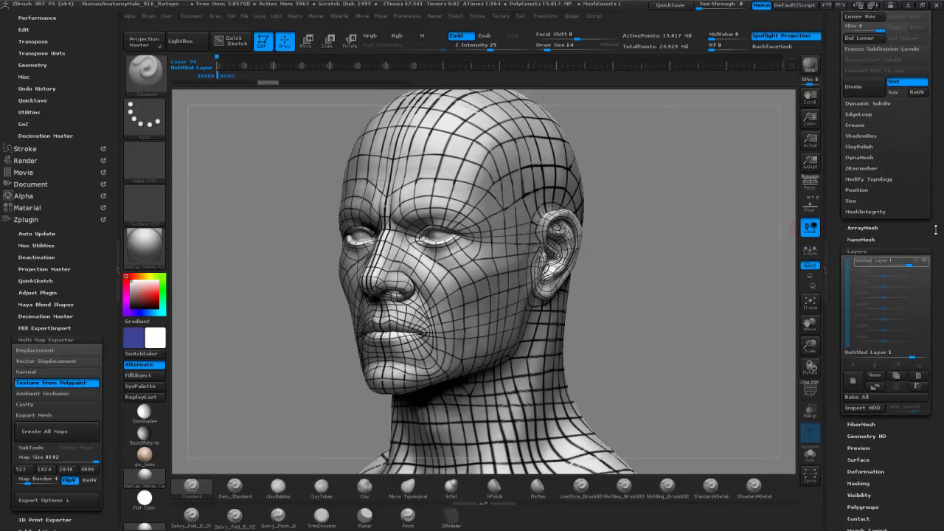
scroll(935, 222, down, 2)
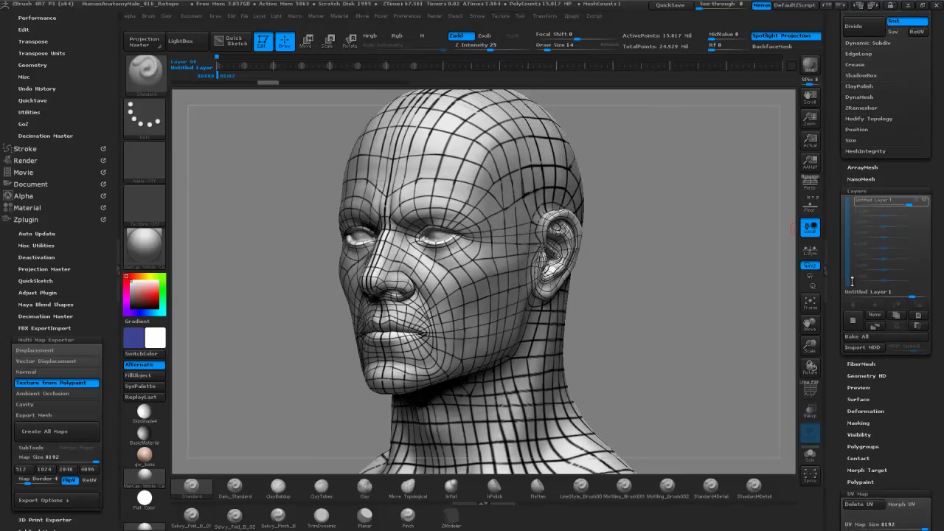
click(866, 336)
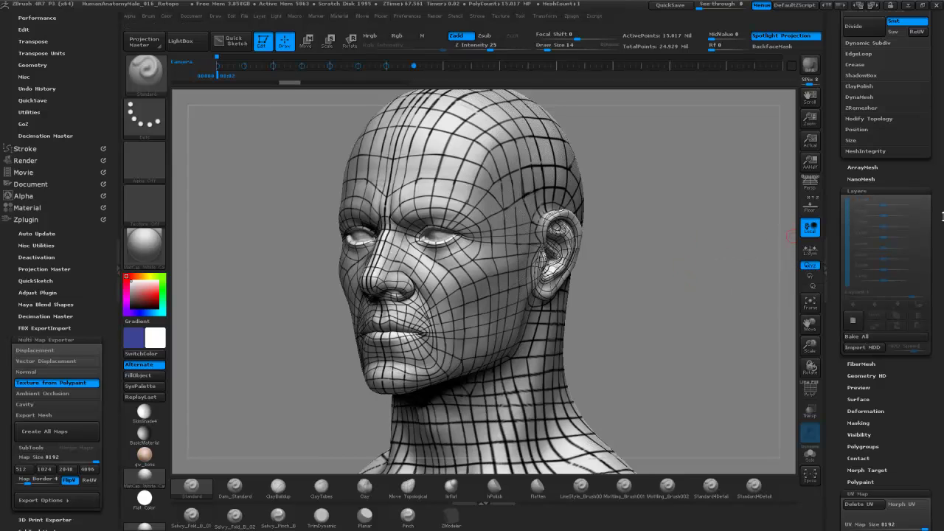
Examine the Adjust and Create options for the model's UV map.
scroll(935, 228, down, 8)
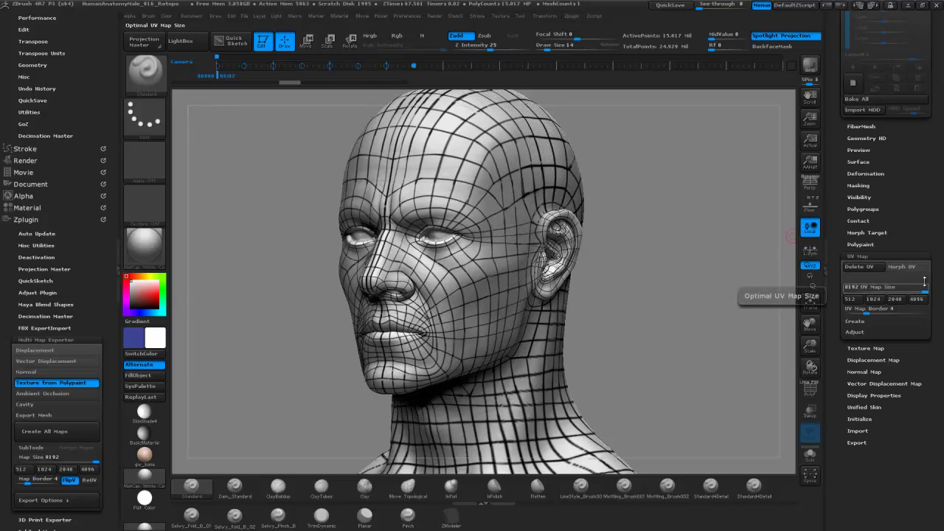
mouse_move(937, 269)
mouse_down()
mouse_move(937, 280)
mouse_move(936, 250)
mouse_move(935, 351)
mouse_move(933, 274)
mouse_up()
shift+click(874, 341)
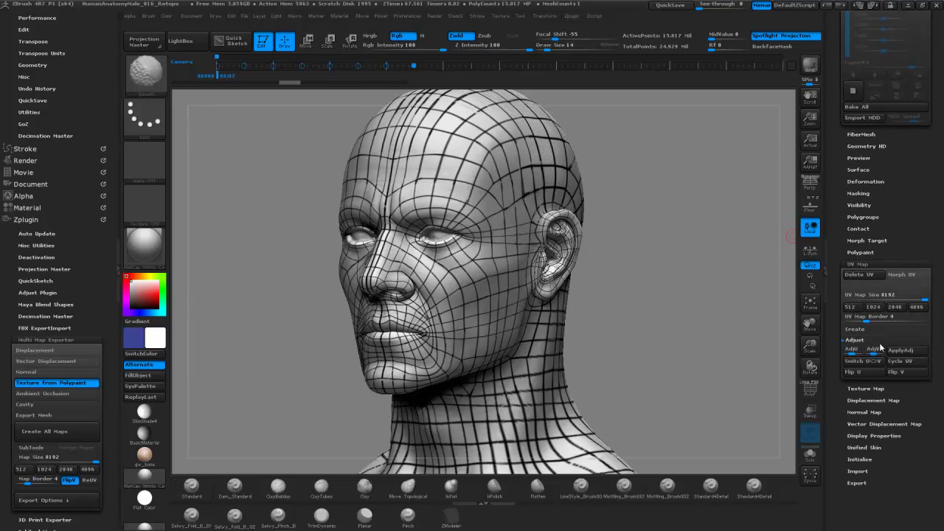
click(875, 339)
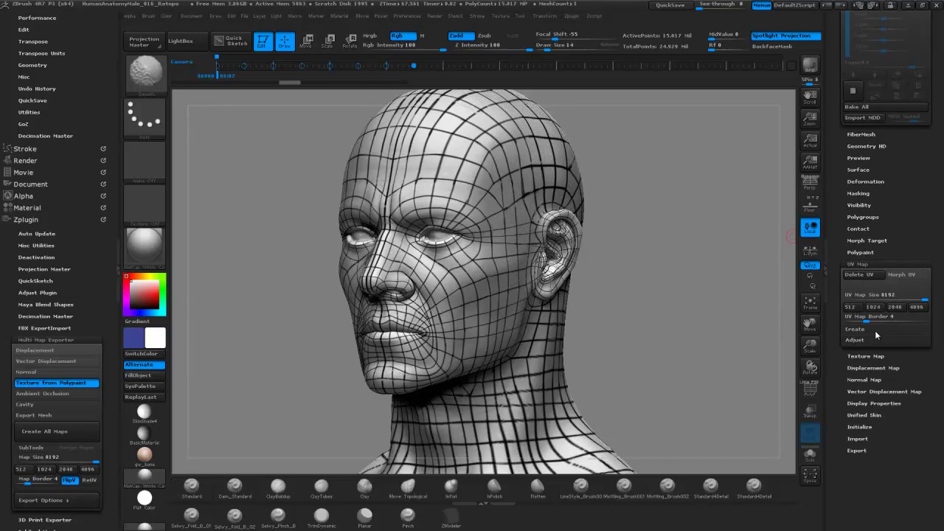
shift+click(874, 330)
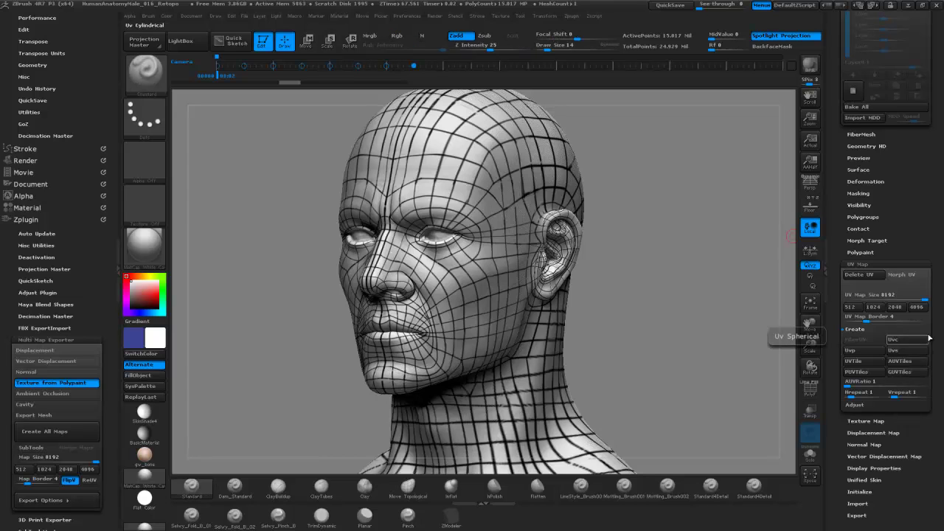
scroll(938, 309, up, 5)
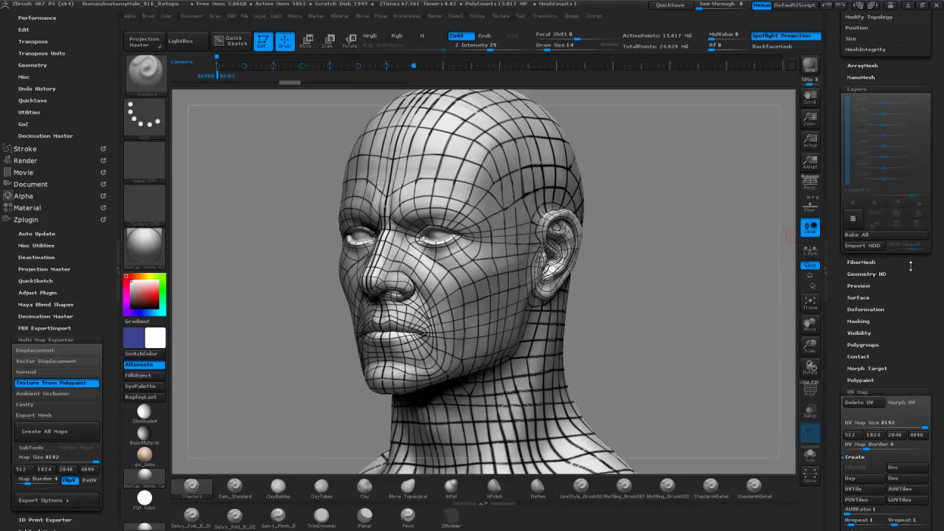
Create a working clone of the model with UV Master's Work On Clone function.
click(60, 338)
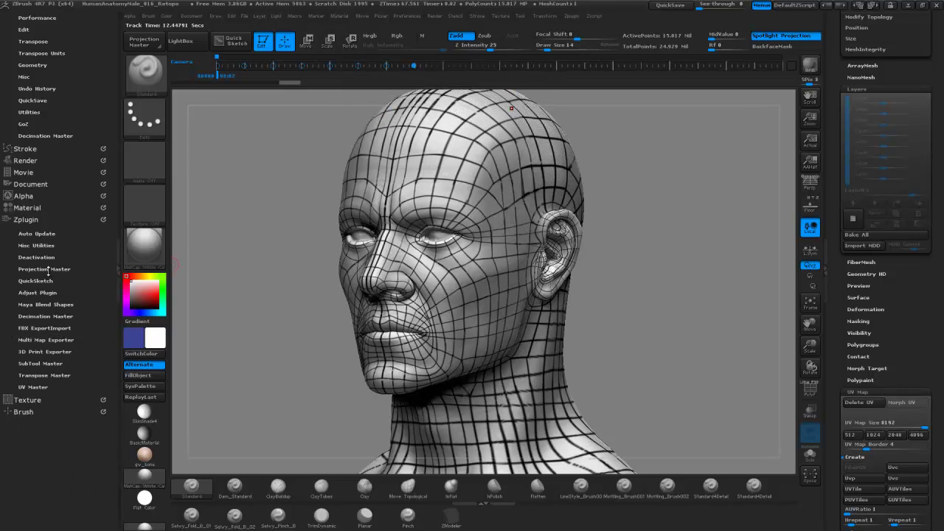
click(41, 385)
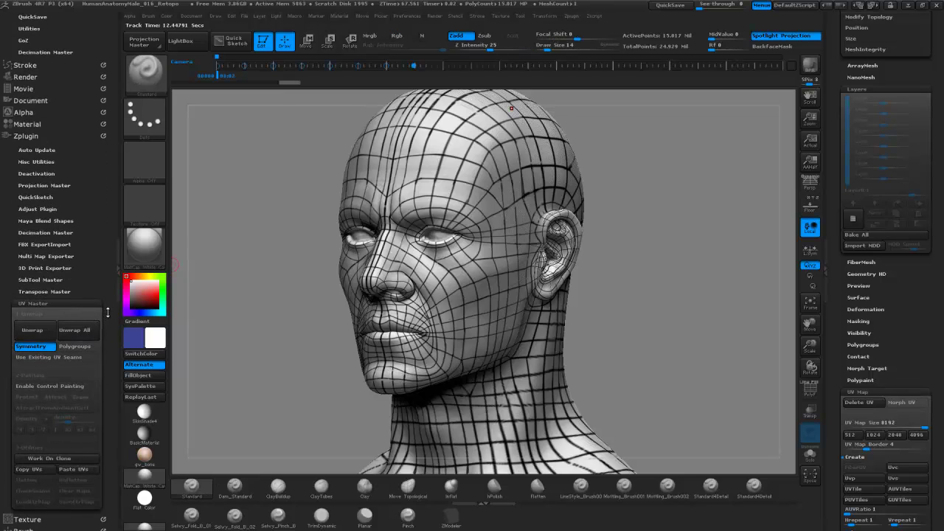
drag(107, 315, 107, 247)
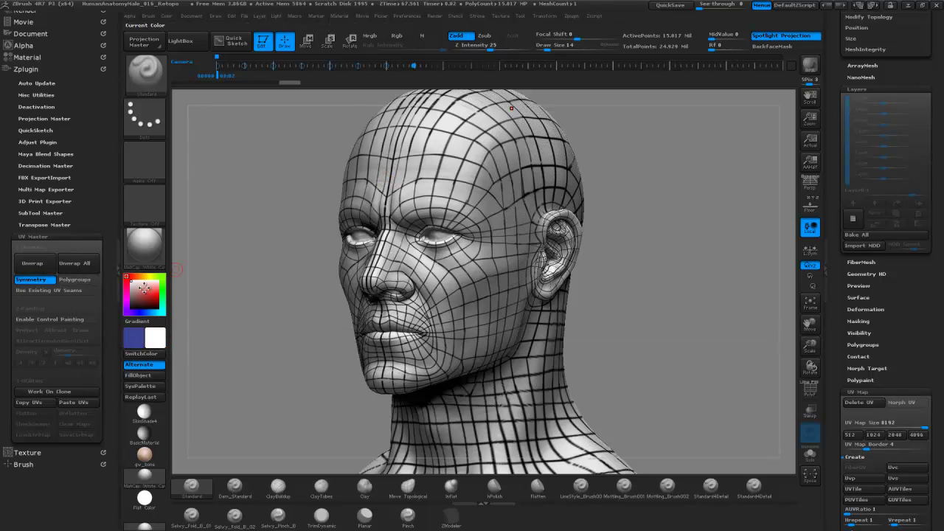
click(53, 393)
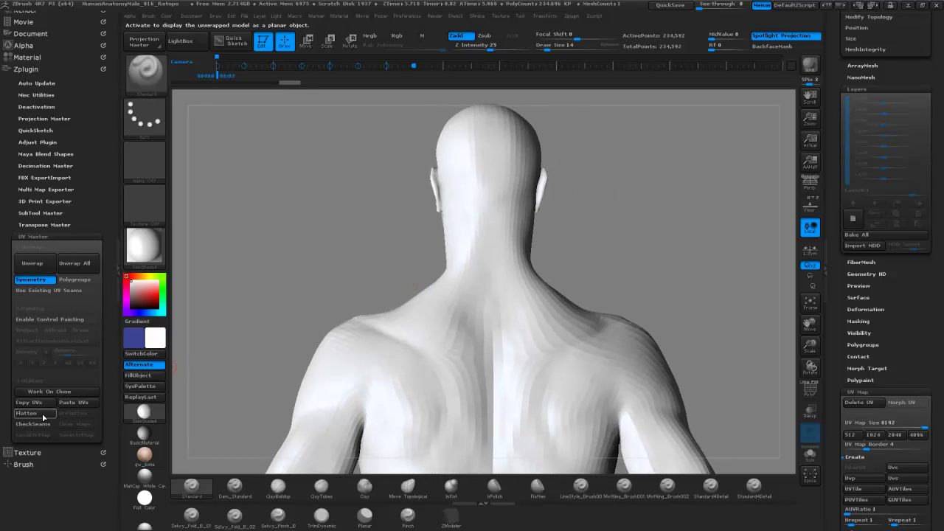
Enable UV Master's control painting on the clone and frame the back of the head.
click(66, 320)
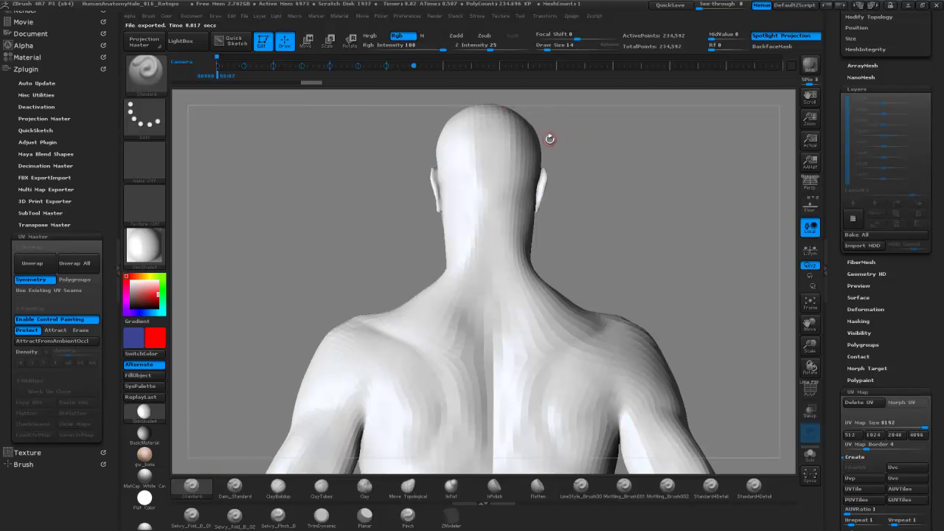
key(shift)
mouse_move(505, 137)
ctrl+right_down()
mouse_move(570, 131)
mouse_move(514, 160)
mouse_move(430, 293)
ctrl+right_up()
mouse_move(412, 234)
right_down()
mouse_move(400, 312)
mouse_move(421, 221)
mouse_move(413, 226)
right_up()
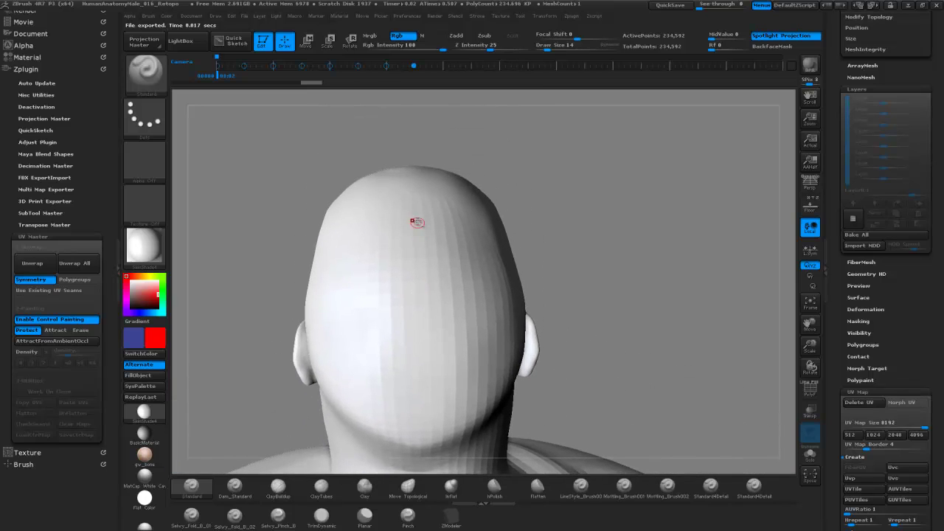
Undo the trial Protect stroke and paint an Attract seam line down the middle of the back of the head instead.
drag(411, 195, 409, 238)
key(ctrl+z)
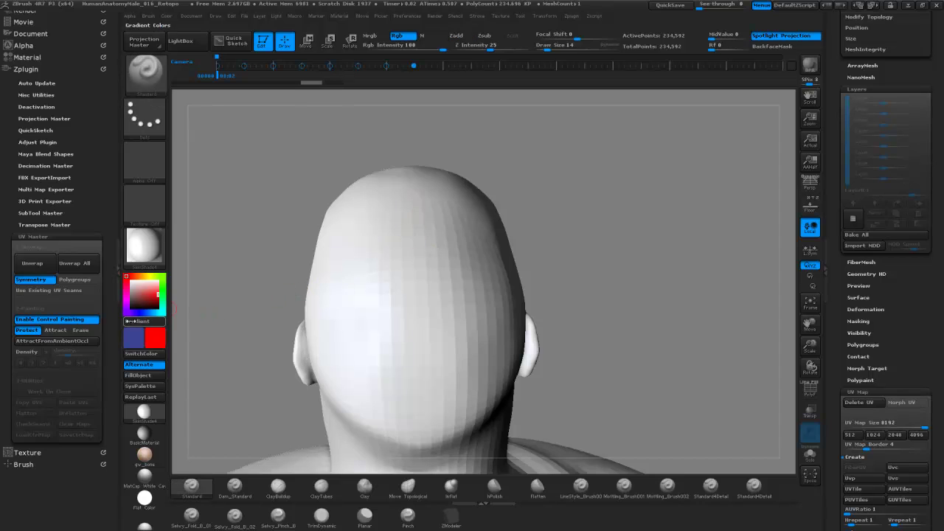
click(56, 330)
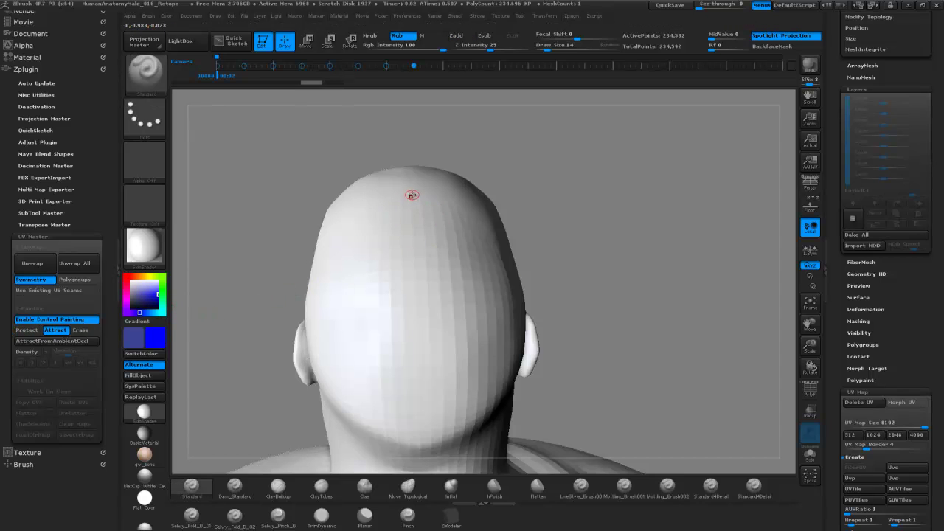
drag(410, 196, 416, 334)
mouse_move(525, 258)
mouse_down()
mouse_move(552, 223)
mouse_move(576, 229)
mouse_move(446, 219)
mouse_up()
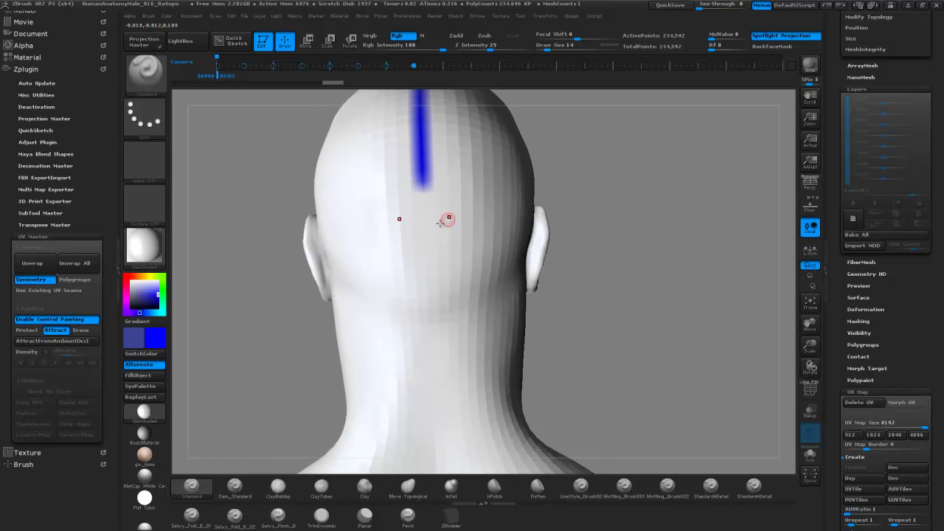
drag(424, 187, 426, 360)
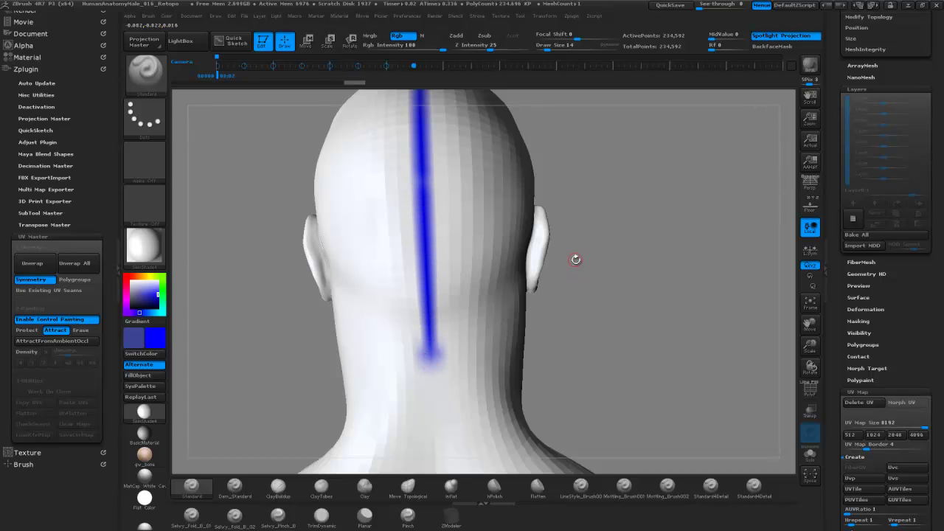
Extend the central Attract line down the neck to the upper back, with the polyframe shown and Draw Size 8.
key(shift+f)
alt+drag(484, 349, 447, 261)
key(space)
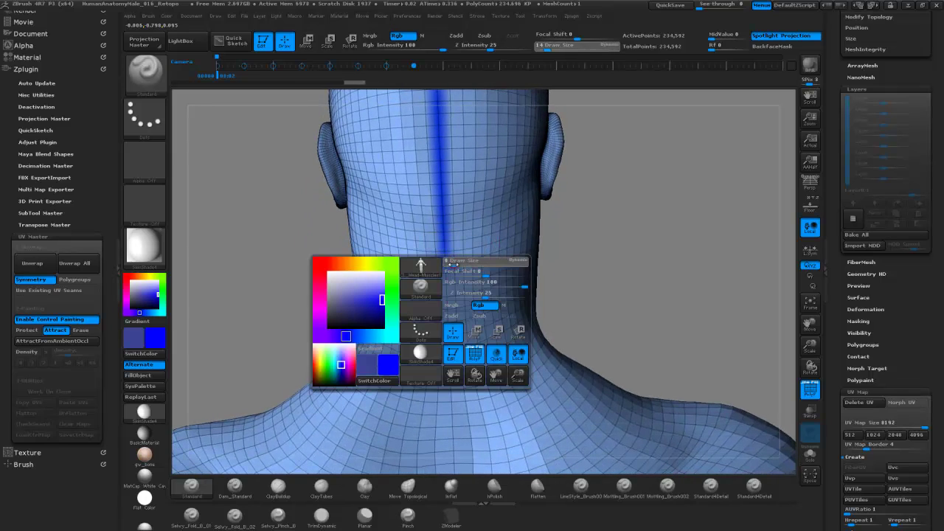
drag(445, 260, 446, 272)
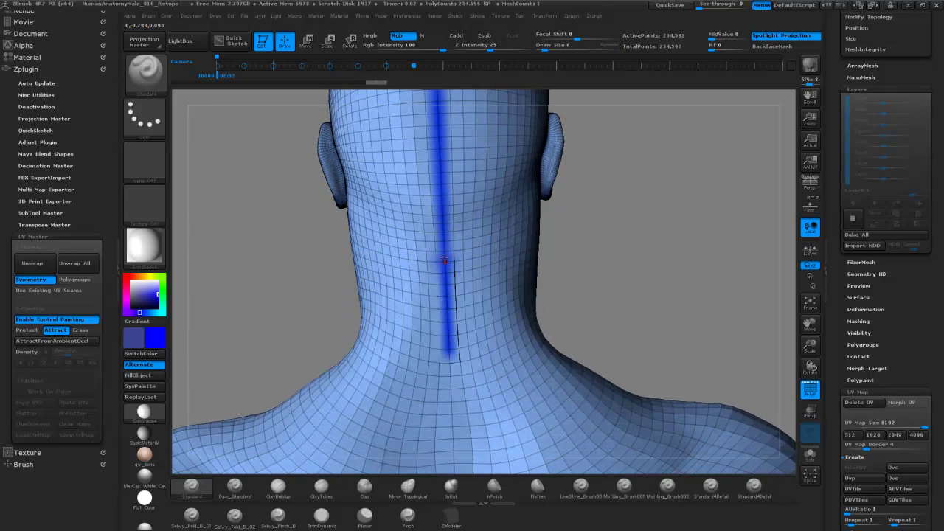
alt+right_drag(451, 362, 452, 255)
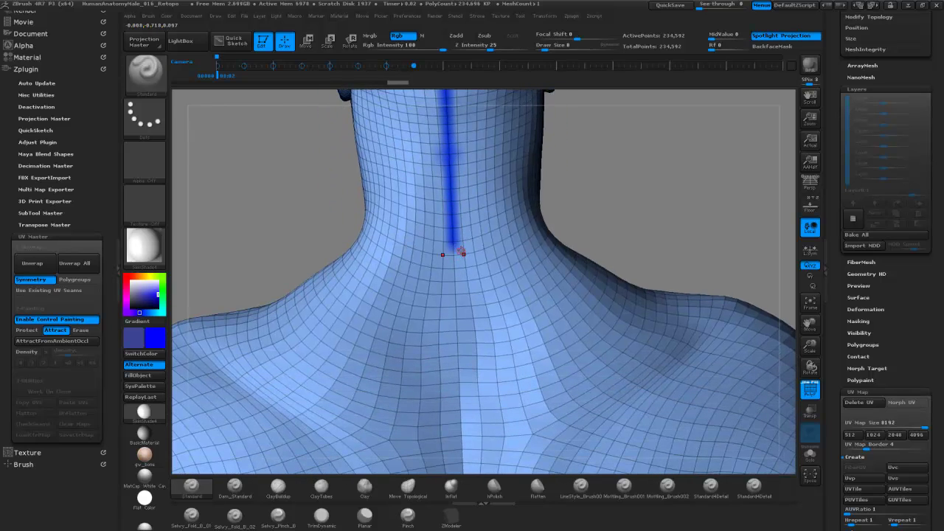
drag(453, 230, 459, 441)
Paint a symmetrical curved Attract line across the upper back from the central seam up to the tops of both shoulders.
alt+right_drag(460, 440, 468, 340)
mouse_move(467, 340)
mouse_down()
mouse_move(380, 341)
mouse_move(301, 301)
mouse_up()
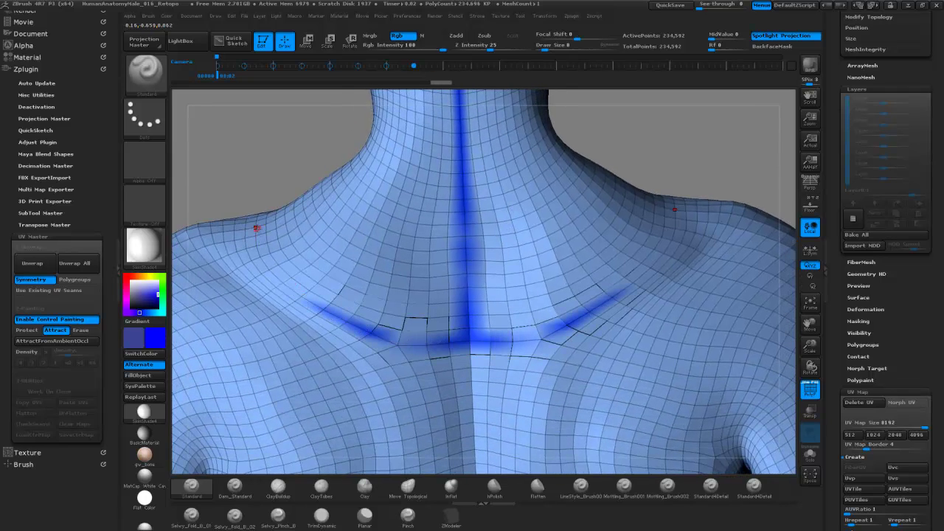
mouse_move(253, 229)
mouse_down()
mouse_move(291, 283)
mouse_move(320, 302)
mouse_up()
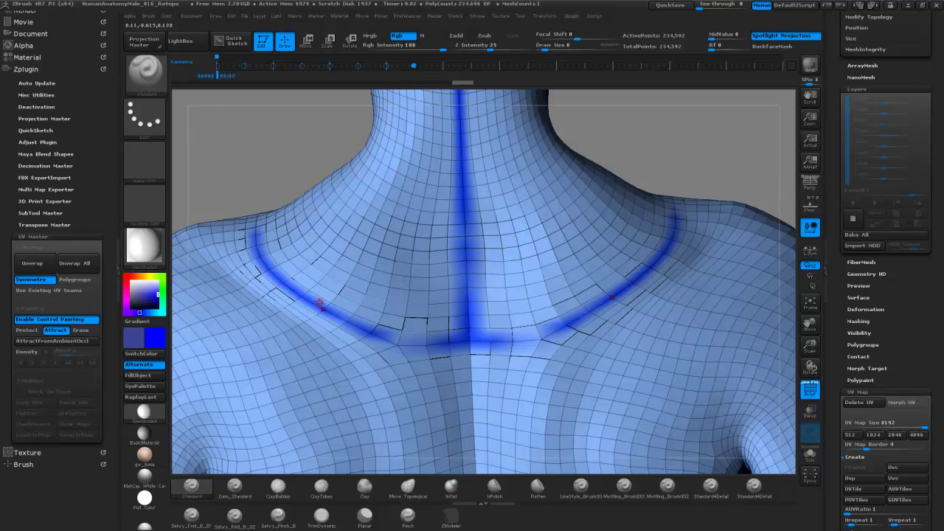
drag(378, 340, 458, 342)
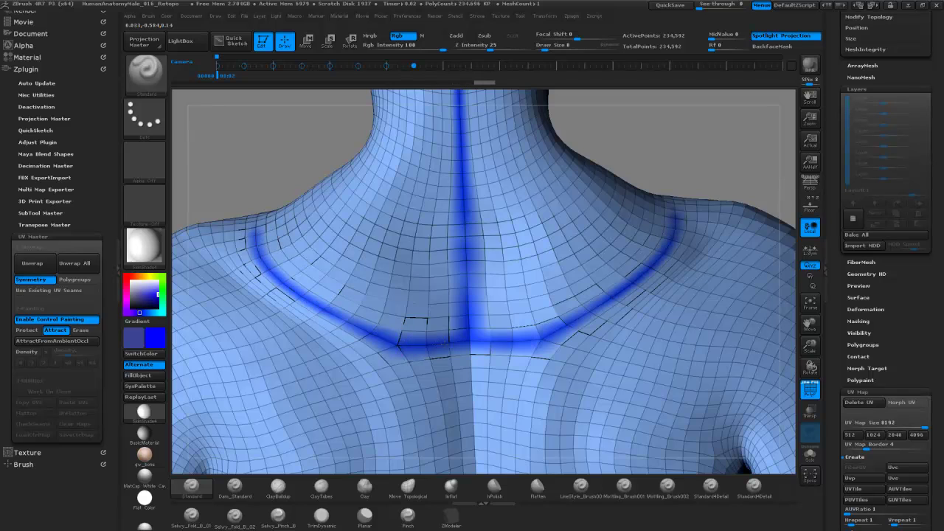
key(ctrl)
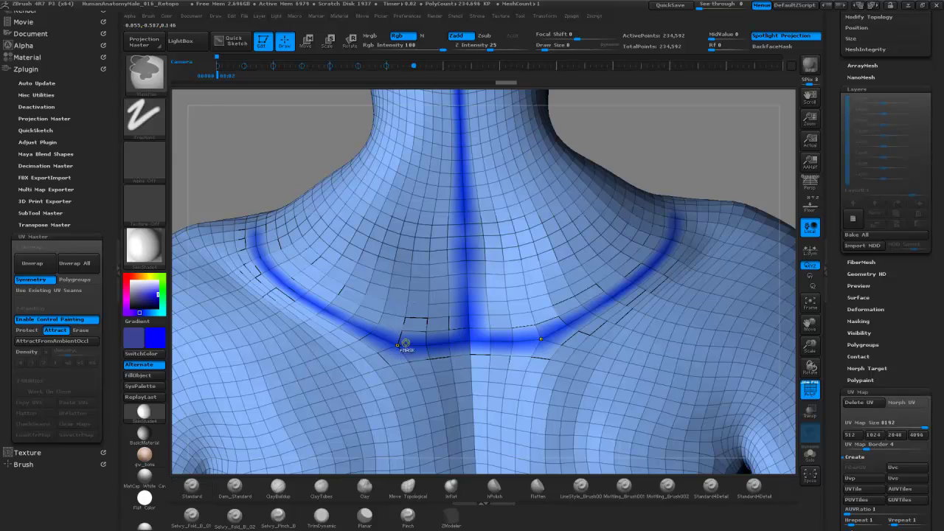
Undo the curved Attract line across the upper back and erase the lower end of the central seam line.
ctrl+click(418, 348)
ctrl+click(406, 351)
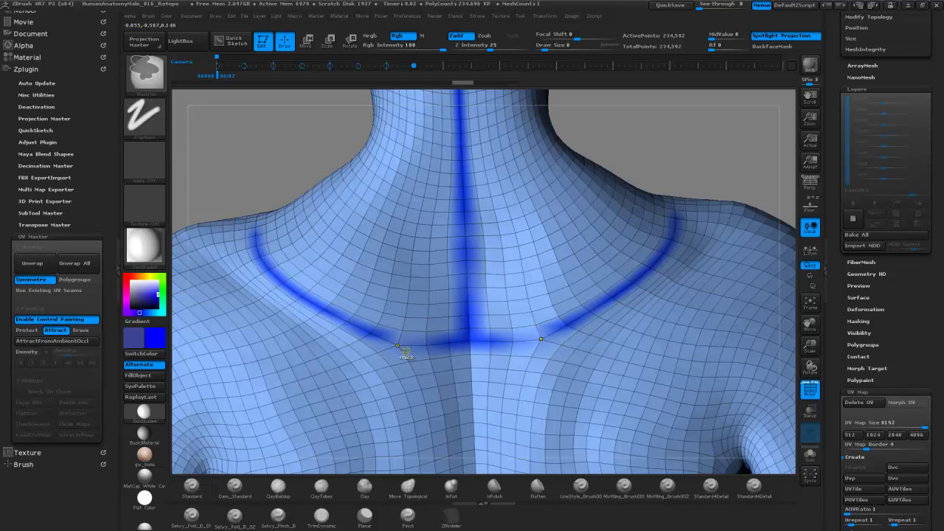
ctrl+click(424, 346)
ctrl+click(426, 347)
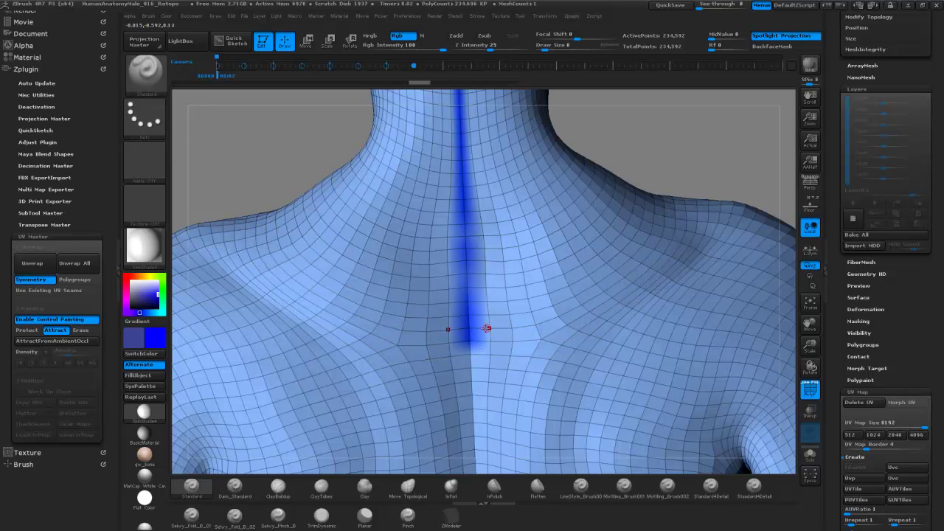
click(79, 330)
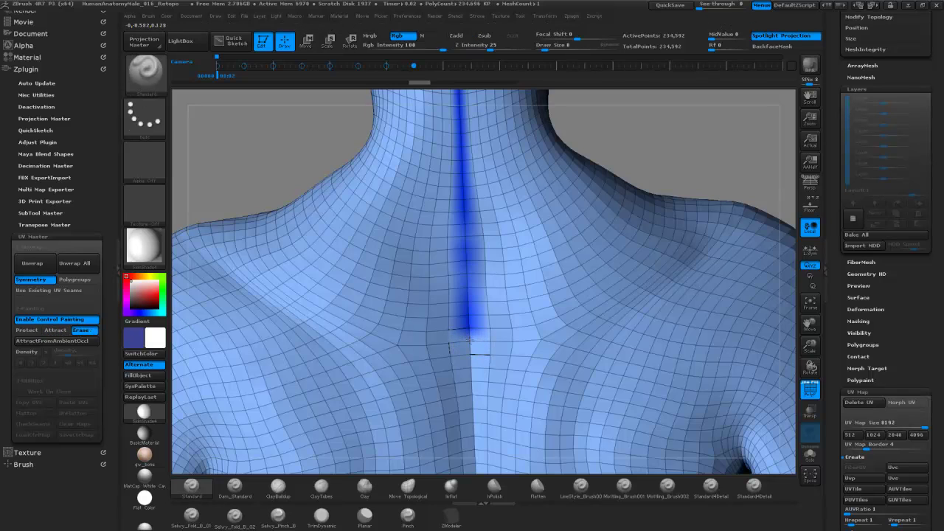
drag(467, 340, 466, 331)
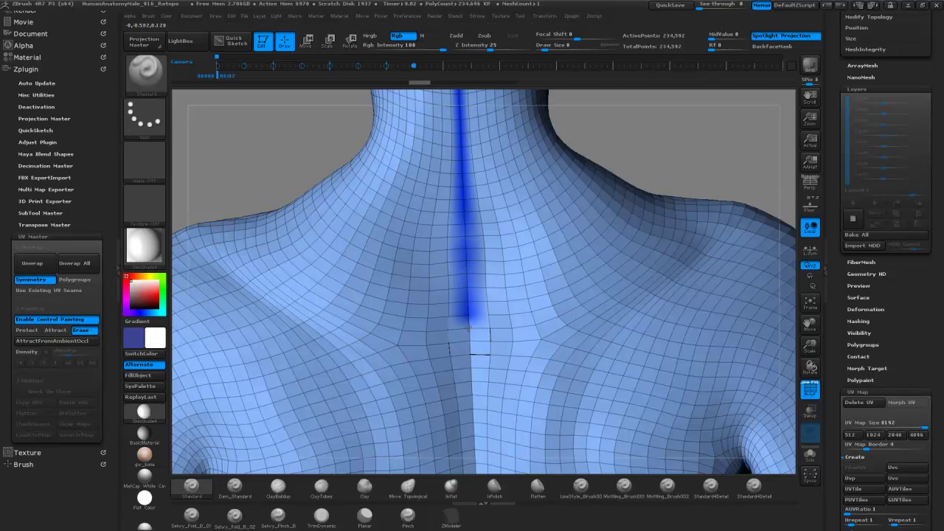
Paint a symmetrical Attract seam around the base of the neck, from the central back line over the shoulders and across the collarbones.
click(55, 330)
mouse_move(470, 327)
mouse_down()
mouse_move(601, 299)
mouse_move(593, 296)
mouse_move(658, 239)
mouse_up()
mouse_move(488, 291)
mouse_down()
mouse_move(522, 265)
mouse_move(502, 329)
mouse_move(463, 332)
mouse_move(458, 353)
mouse_up()
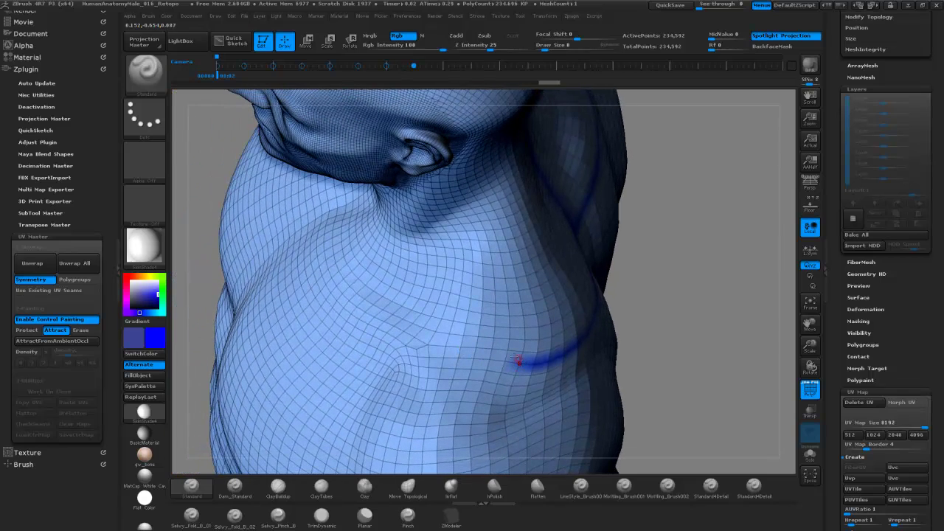
mouse_move(507, 349)
mouse_down()
mouse_move(506, 278)
mouse_move(320, 318)
mouse_move(284, 361)
mouse_move(339, 361)
mouse_move(247, 345)
mouse_move(339, 363)
mouse_move(228, 341)
mouse_move(376, 364)
mouse_move(211, 328)
mouse_move(421, 360)
mouse_up()
mouse_move(365, 363)
mouse_down()
mouse_move(428, 358)
mouse_move(506, 326)
mouse_move(464, 348)
mouse_up()
mouse_move(545, 330)
mouse_down()
mouse_move(490, 333)
mouse_move(568, 306)
mouse_up()
mouse_move(605, 280)
mouse_down()
mouse_move(588, 258)
mouse_move(546, 302)
mouse_move(589, 328)
mouse_move(690, 347)
mouse_move(675, 350)
mouse_move(477, 270)
mouse_up()
Erase the surplus lower Attract line across the upper back, keeping the upper loop around the neck.
click(85, 329)
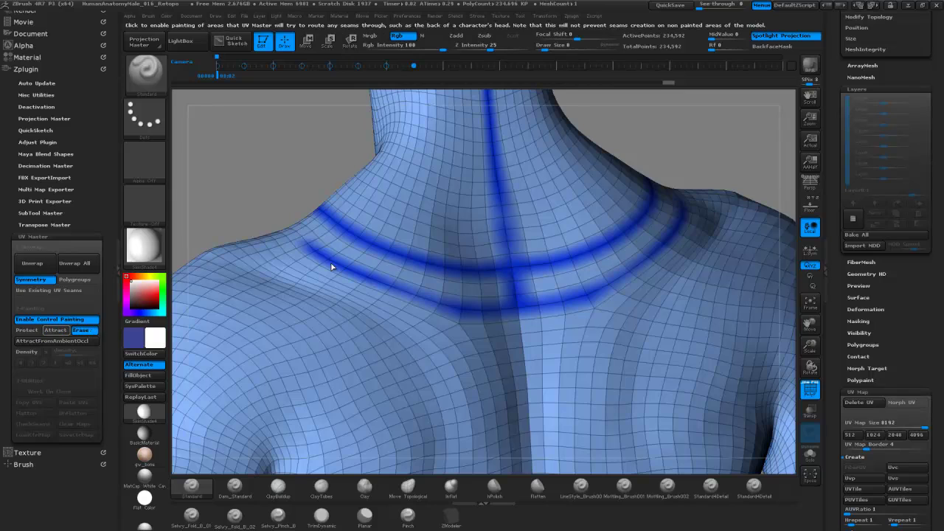
mouse_move(315, 252)
mouse_down()
mouse_move(432, 299)
mouse_move(294, 244)
mouse_move(451, 306)
mouse_move(531, 301)
mouse_move(510, 293)
mouse_move(549, 274)
mouse_up()
mouse_move(649, 268)
ctrl+right_down()
mouse_move(555, 263)
mouse_move(592, 236)
mouse_move(565, 225)
mouse_move(582, 196)
mouse_move(533, 307)
mouse_move(564, 243)
mouse_move(531, 257)
mouse_move(543, 244)
mouse_move(533, 253)
mouse_move(471, 258)
mouse_move(530, 251)
mouse_move(489, 249)
mouse_move(544, 194)
mouse_move(523, 245)
mouse_move(456, 229)
ctrl+right_up()
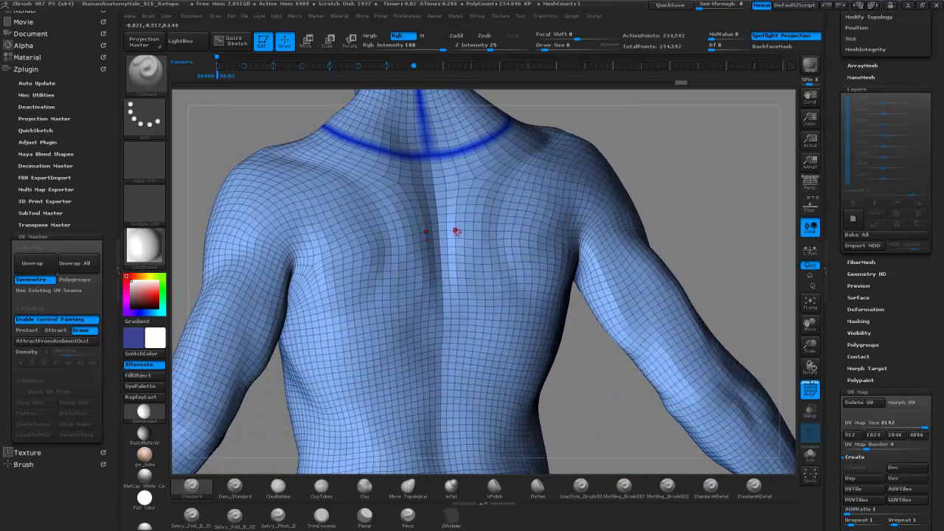
Examine the neck seam and the unpainted torso, arms and legs from the front and side.
key(f)
right_drag(539, 243, 563, 258)
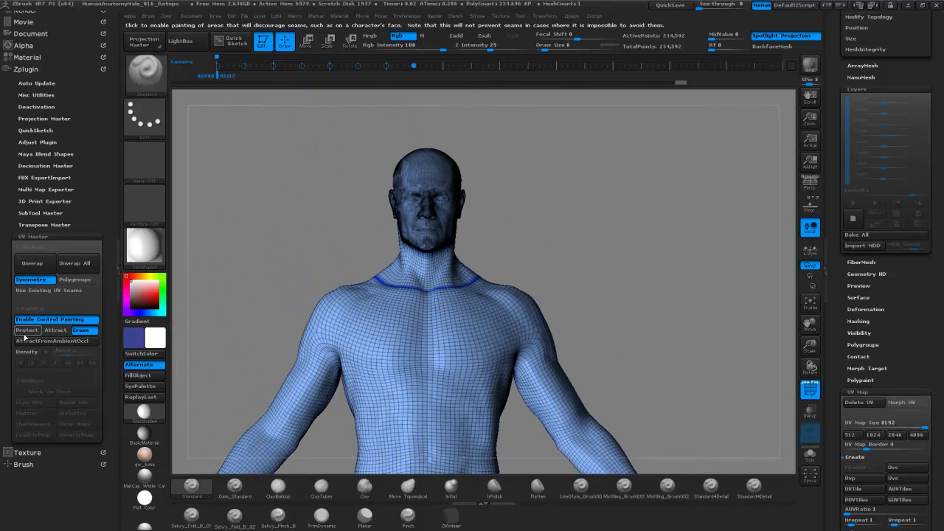
alt+right_drag(373, 370, 358, 242)
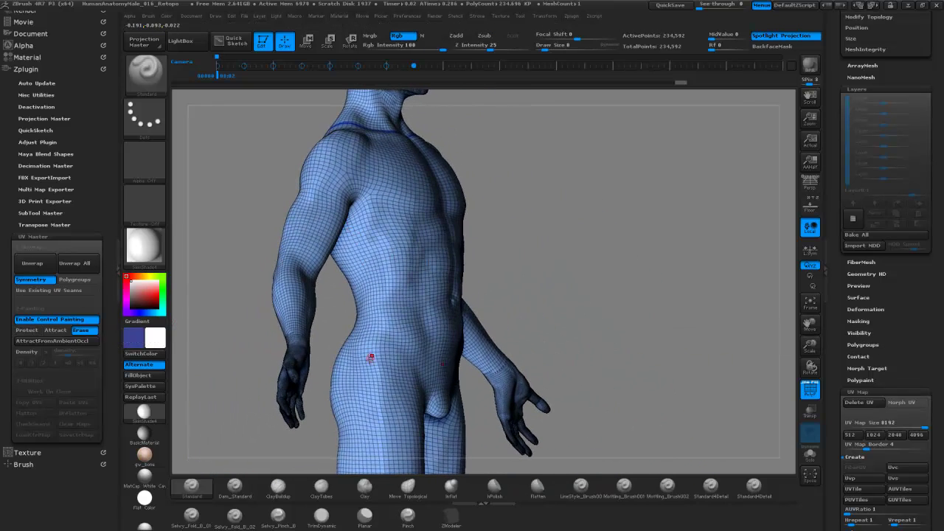
alt+right_drag(361, 393, 378, 234)
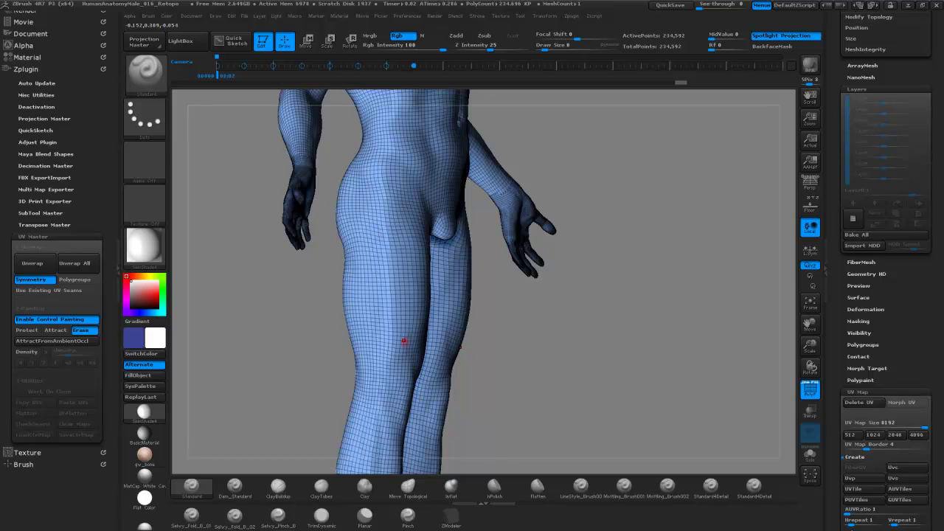
right_drag(390, 365, 415, 299)
alt+right_drag(475, 125, 432, 322)
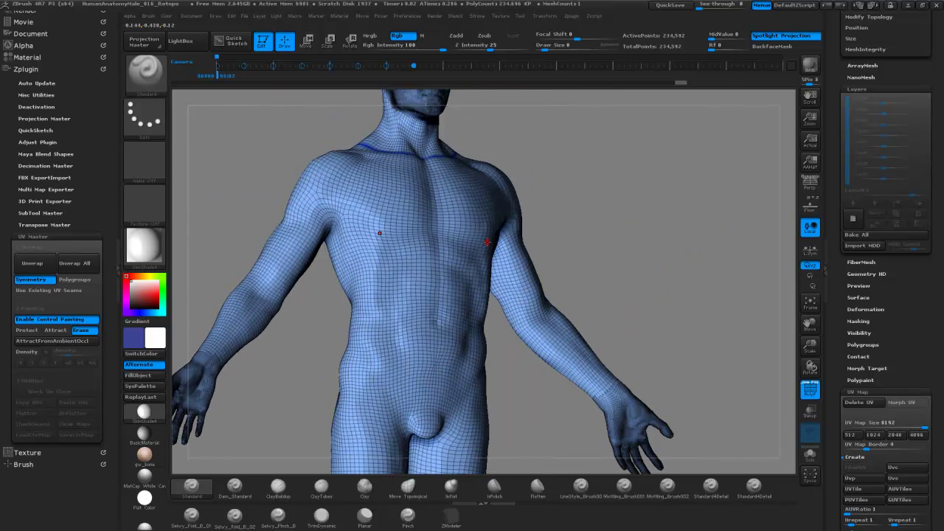
mouse_move(580, 211)
shift+right_down()
mouse_move(540, 222)
mouse_move(385, 219)
mouse_move(430, 196)
mouse_move(374, 259)
shift+right_up()
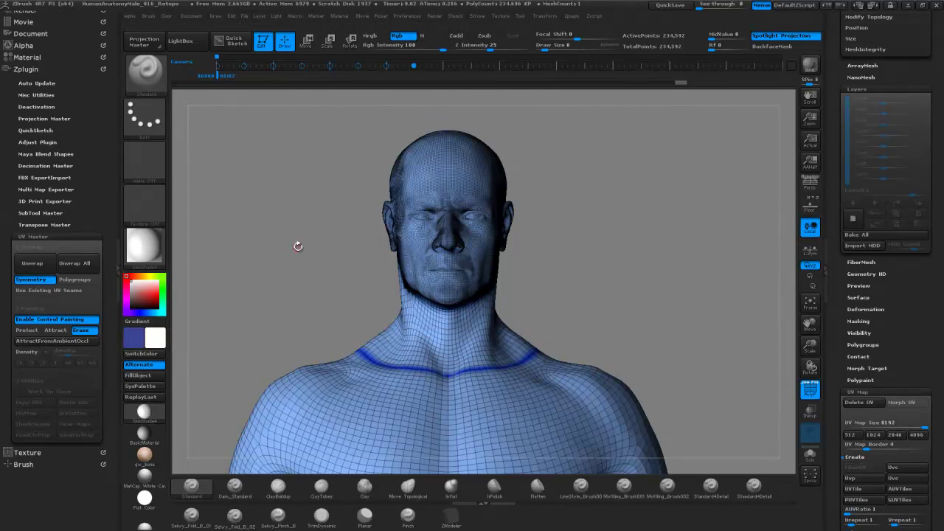
alt+drag(352, 294, 332, 261)
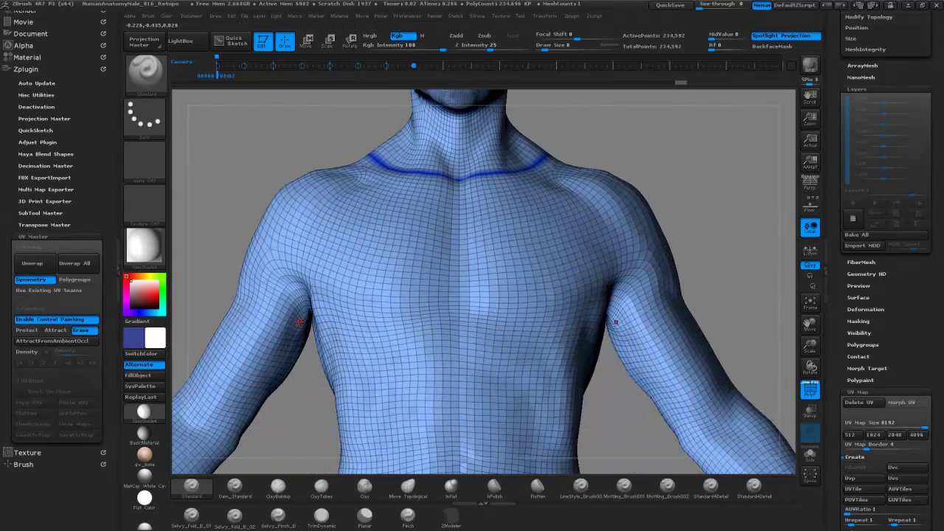
alt+drag(245, 183, 241, 260)
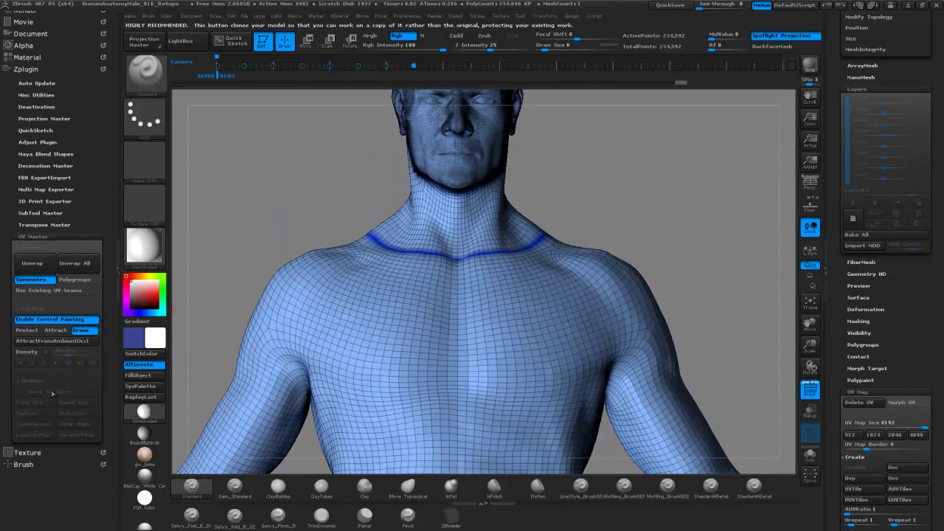
Switch control painting off and back on for the clone, and make Attract the active painting mode.
click(51, 319)
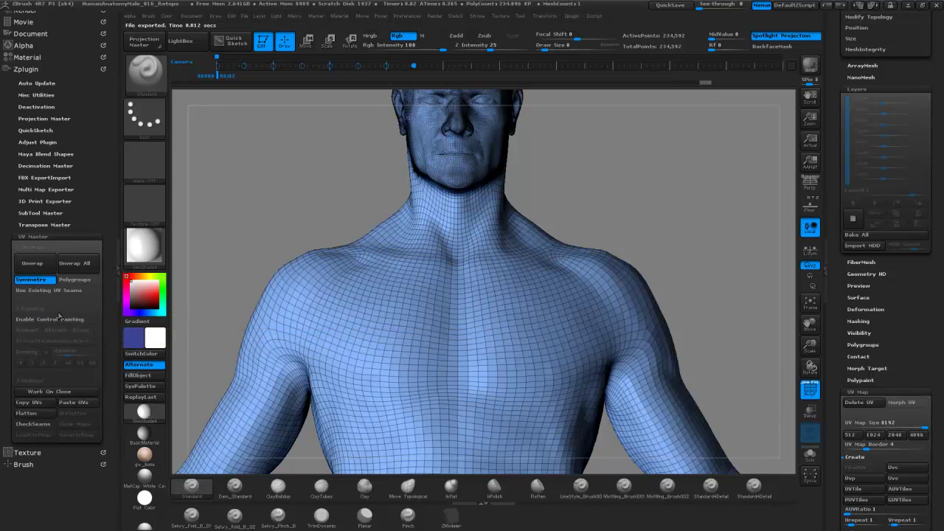
click(70, 320)
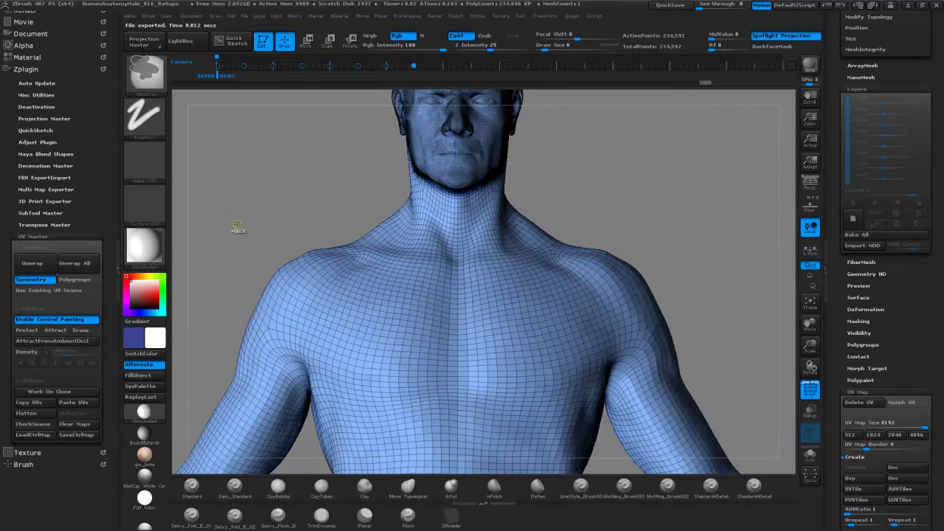
click(59, 330)
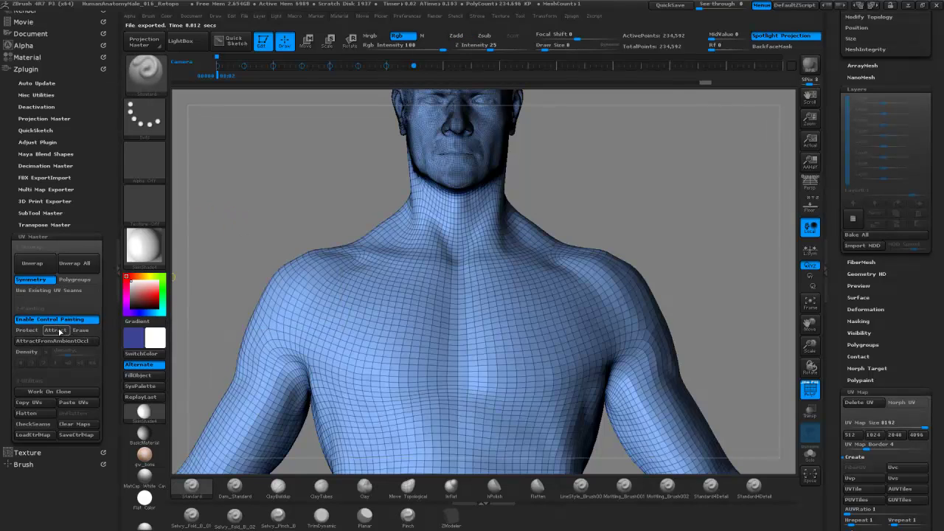
click(60, 330)
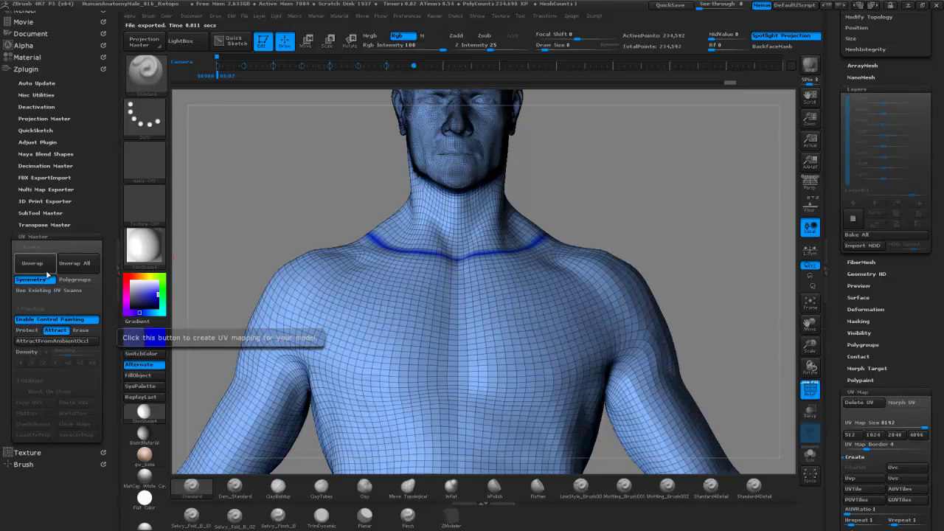
click(39, 264)
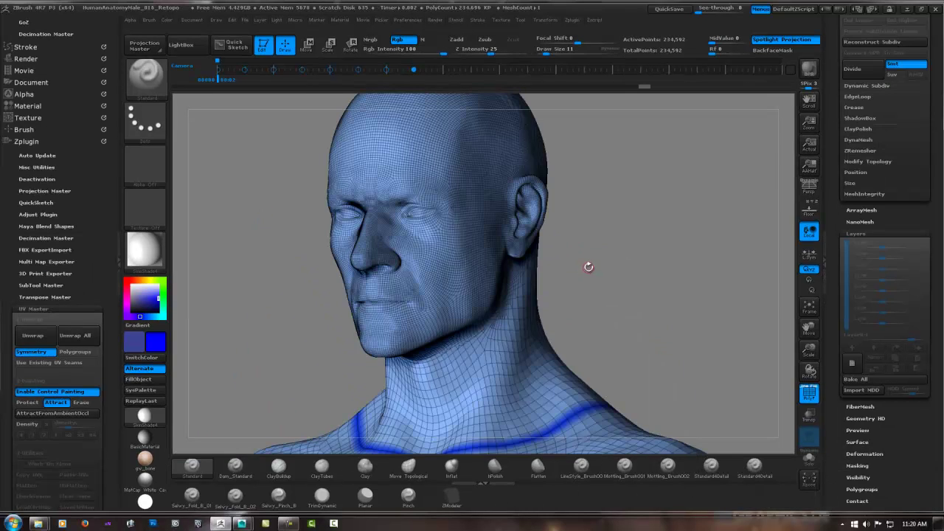
Paint a symmetrical horizontal Attract line from the central seam at the back of the head to behind the ear.
drag(587, 267, 612, 259)
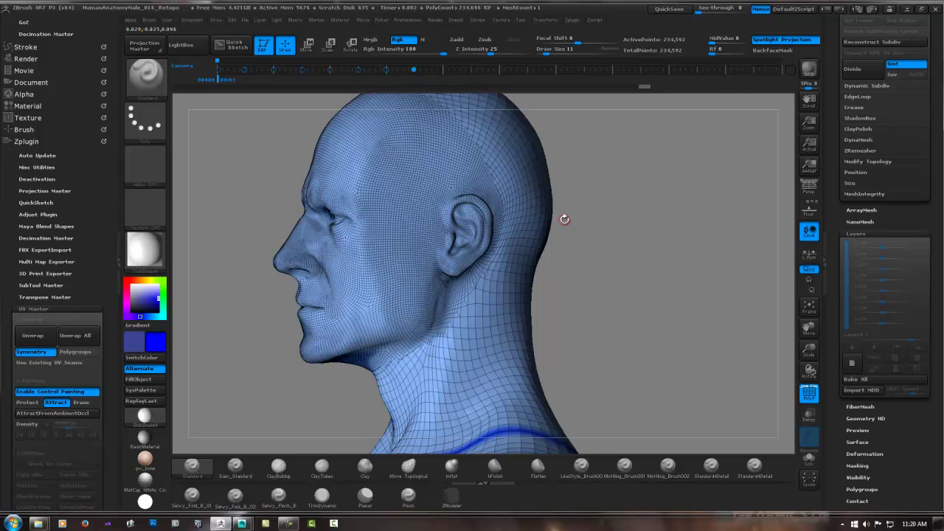
right_drag(460, 236, 502, 233)
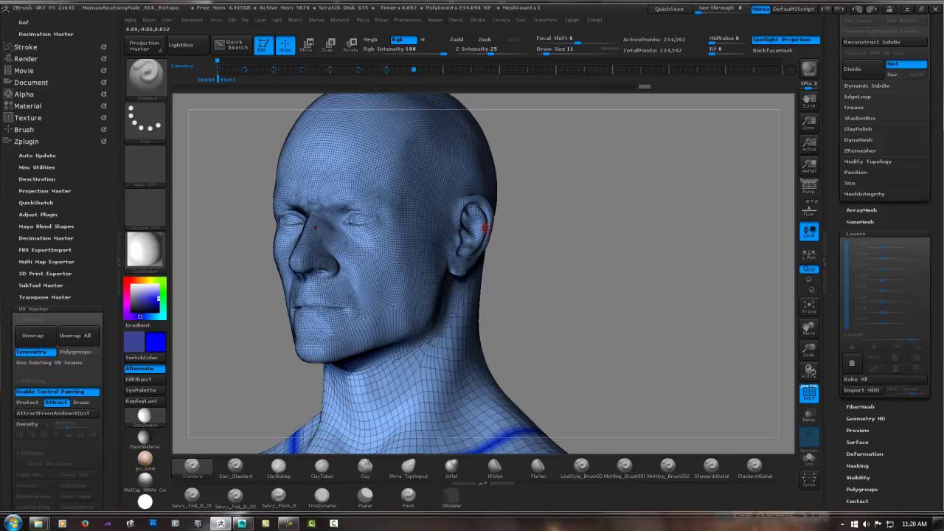
mouse_move(486, 228)
right_down()
mouse_move(450, 221)
mouse_move(457, 206)
mouse_move(432, 226)
mouse_move(548, 236)
mouse_move(514, 239)
right_up()
mouse_move(496, 236)
mouse_down()
mouse_move(549, 225)
mouse_move(697, 230)
mouse_move(601, 226)
mouse_up()
mouse_move(531, 230)
ctrl+right_down()
mouse_move(568, 225)
mouse_move(402, 251)
ctrl+right_up()
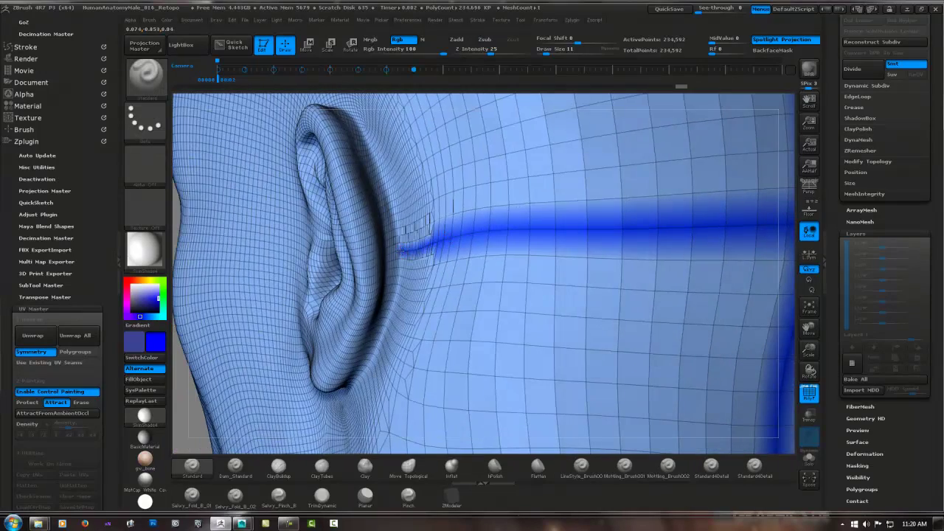
mouse_move(422, 246)
right_down()
mouse_move(376, 243)
mouse_move(420, 238)
mouse_move(391, 233)
mouse_move(405, 255)
right_up()
Try to paint an Attract line tightly along the crease behind the ear and under the earlobe.
mouse_move(389, 196)
mouse_down()
mouse_move(376, 158)
mouse_move(397, 225)
mouse_up()
mouse_move(401, 244)
right_down()
mouse_move(432, 205)
mouse_move(438, 171)
right_up()
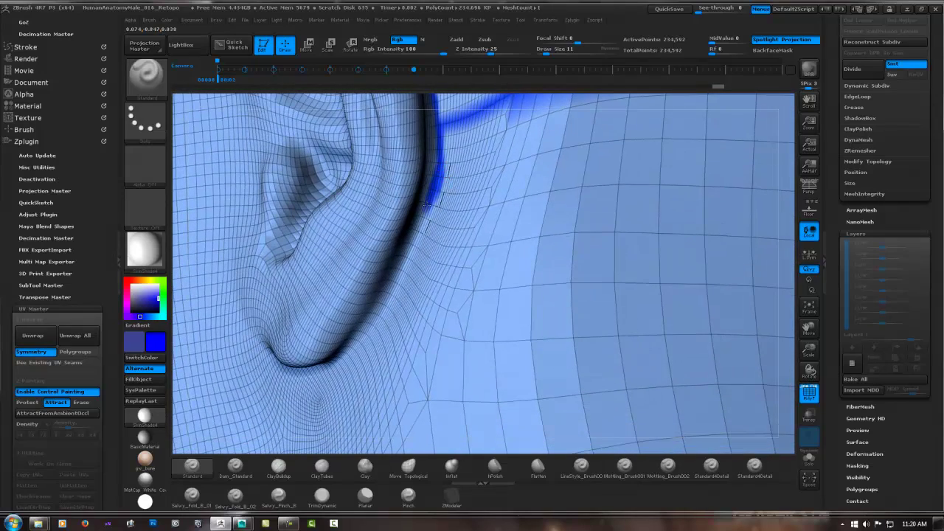
mouse_move(381, 303)
right_down()
mouse_move(440, 253)
mouse_move(441, 242)
mouse_move(472, 265)
mouse_move(413, 221)
mouse_move(457, 258)
mouse_move(434, 235)
mouse_move(432, 196)
mouse_move(418, 202)
mouse_move(468, 242)
mouse_move(480, 221)
right_up()
right_drag(483, 172, 540, 179)
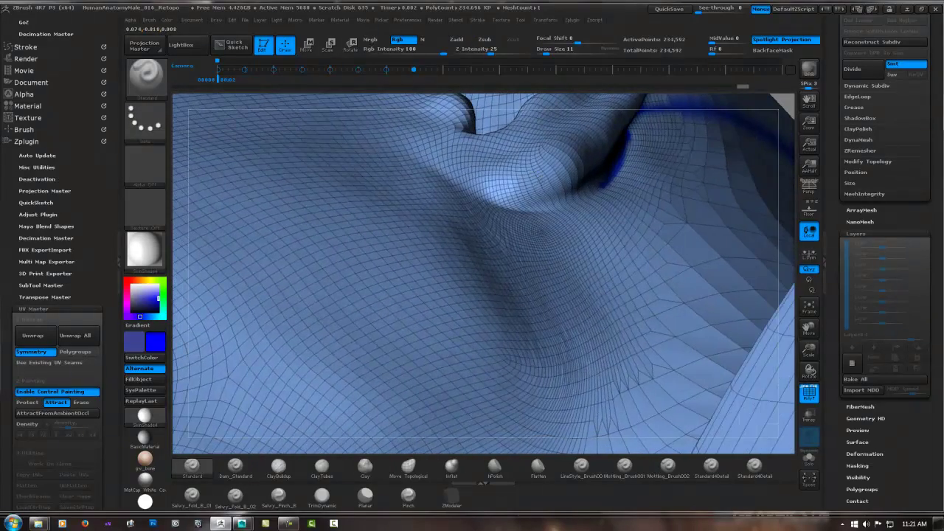
drag(489, 200, 563, 205)
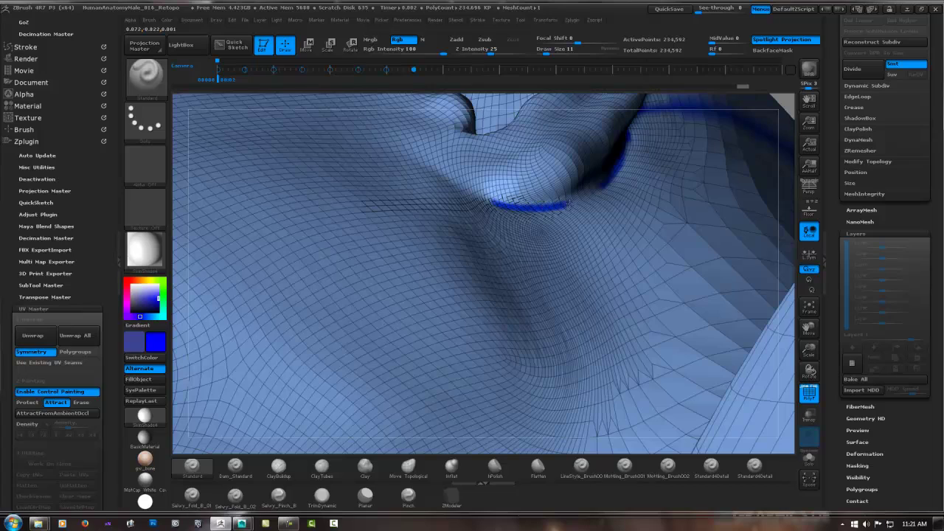
right_drag(599, 186, 502, 305)
right_drag(449, 204, 480, 249)
Undo the Attract strokes painted along the ear crease and under the earlobe.
key(ctrl)
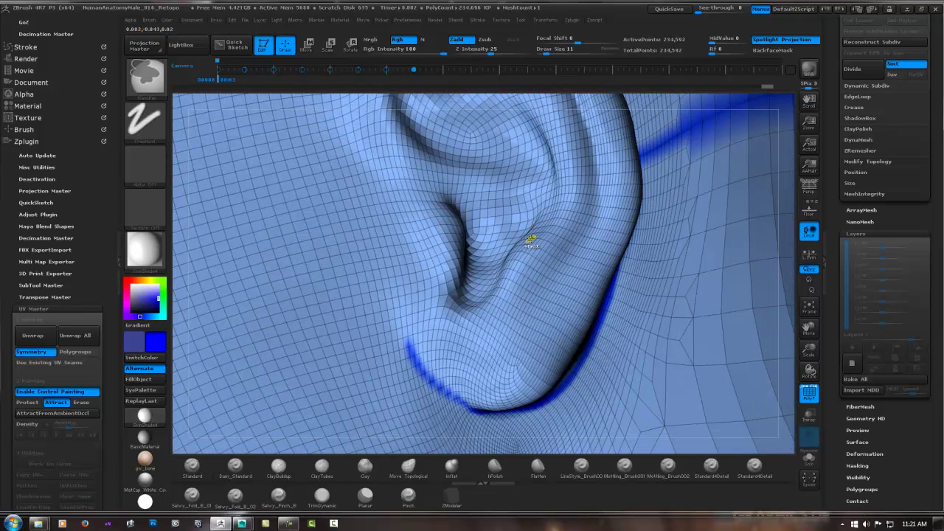
key(ctrl+z)
key(ctrl+z)
key(ctrl+z)
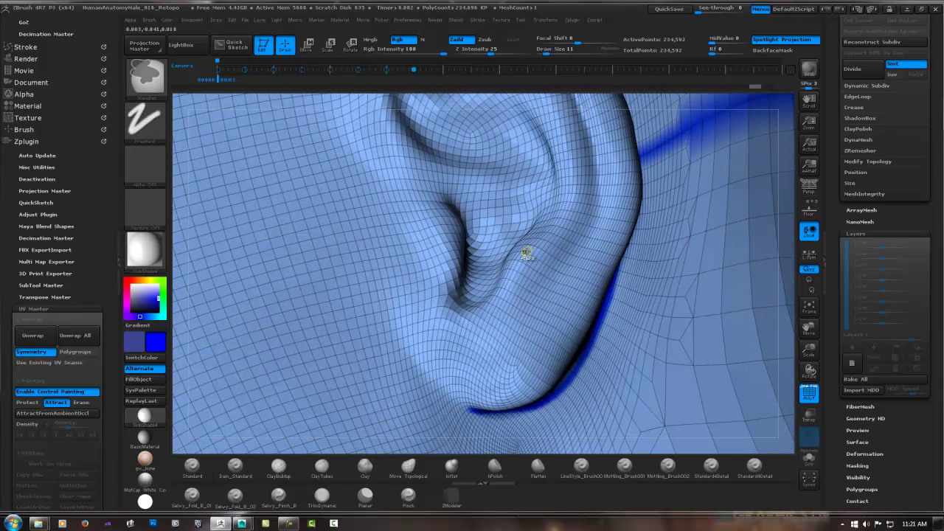
Paint an Attract line from the horizontal seam down behind the ear, set off from the crease, to below the earlobe.
mouse_move(583, 238)
right_down()
mouse_move(561, 249)
mouse_move(573, 246)
right_up()
right_drag(617, 204, 548, 255)
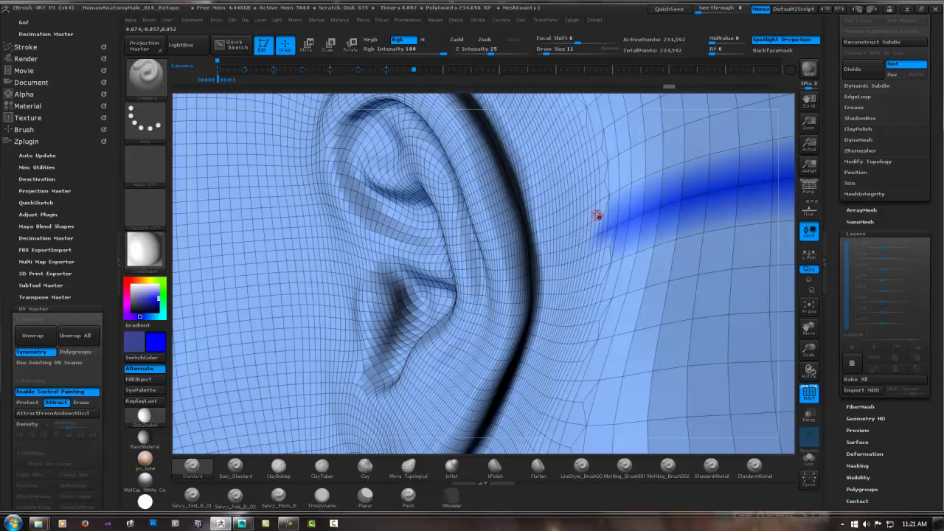
drag(610, 230, 685, 199)
right_drag(657, 209, 614, 225)
drag(612, 225, 578, 342)
right_drag(578, 343, 591, 242)
mouse_move(599, 222)
mouse_down()
mouse_move(567, 296)
mouse_move(532, 338)
mouse_up()
right_drag(449, 322, 423, 236)
Continue the Attract line up in front of the ear from the lobe, undoing the stray last stroke.
drag(435, 273, 447, 351)
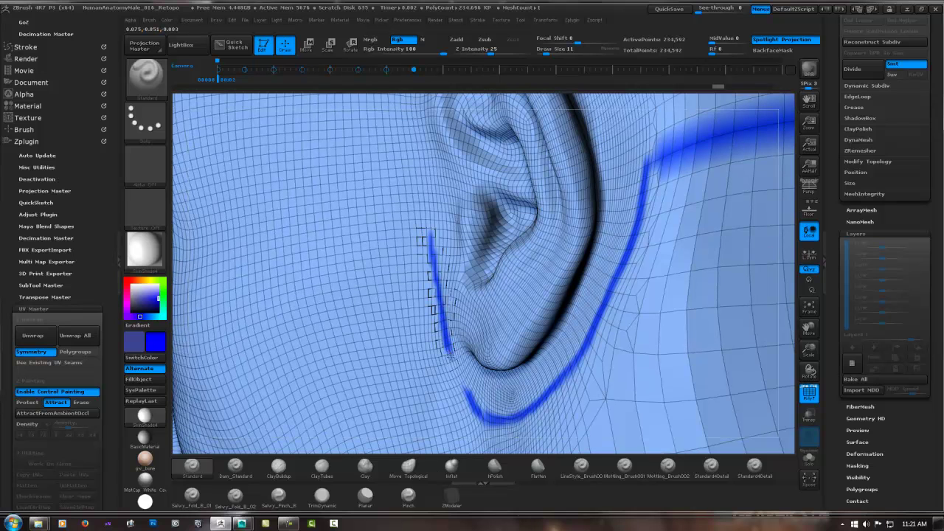
right_drag(448, 260, 439, 252)
mouse_move(438, 186)
mouse_down()
mouse_move(442, 270)
mouse_move(463, 345)
mouse_up()
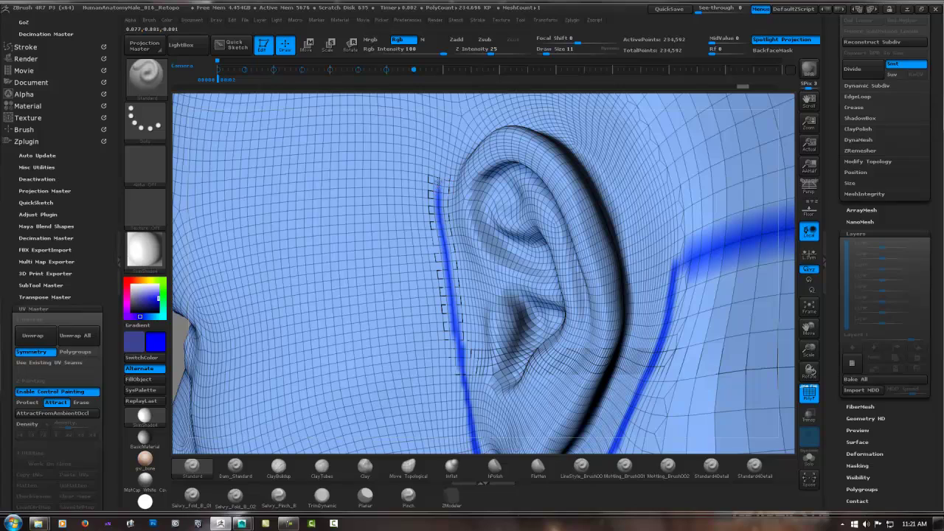
drag(438, 187, 462, 122)
mouse_move(507, 106)
right_down()
mouse_move(453, 202)
mouse_move(438, 205)
right_up()
key(ctrl+z)
Close the Attract loop over the top of the ear, joining the front line to the seam behind it.
mouse_move(417, 259)
mouse_down()
mouse_move(426, 199)
mouse_move(483, 179)
mouse_move(545, 197)
mouse_move(590, 237)
mouse_up()
mouse_move(620, 288)
mouse_down()
mouse_move(647, 343)
mouse_move(589, 262)
mouse_move(528, 210)
mouse_up()
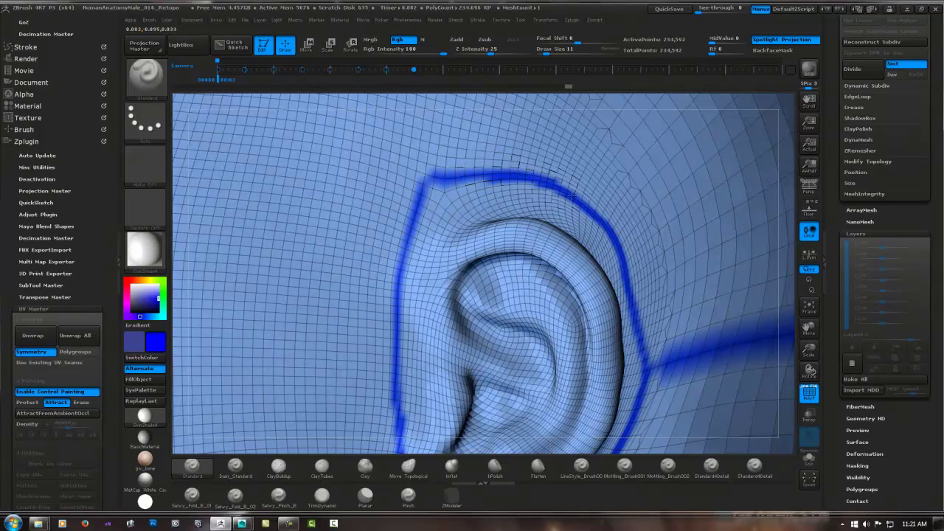
key(f)
scroll(601, 244, up, 5)
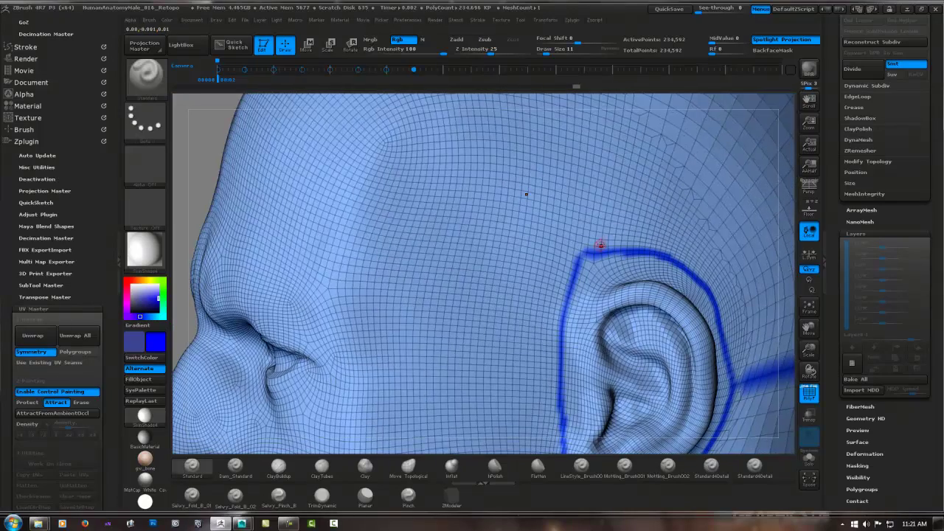
scroll(592, 256, down, 5)
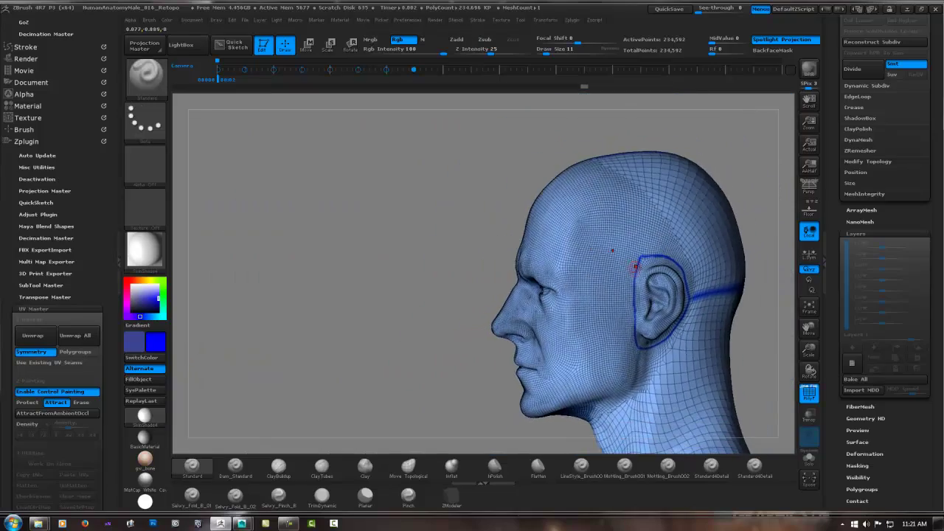
key(f)
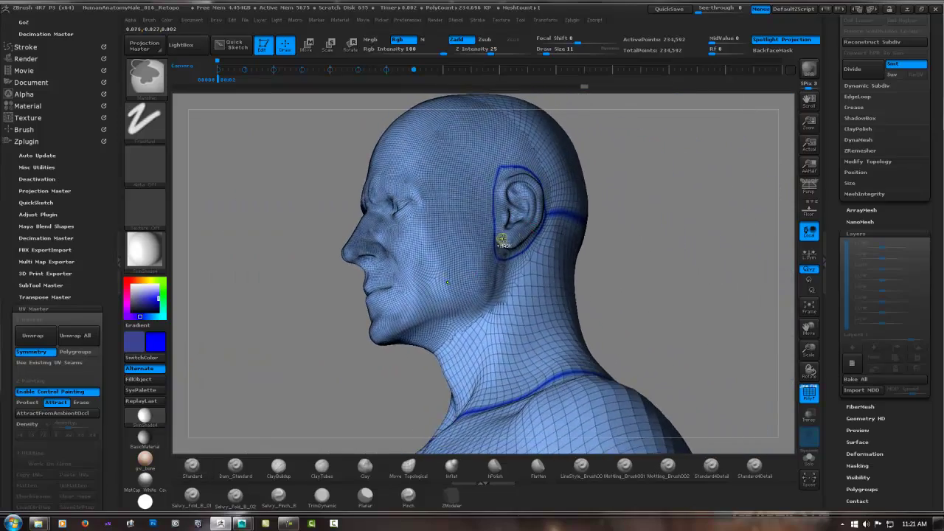
scroll(523, 255, up, 4)
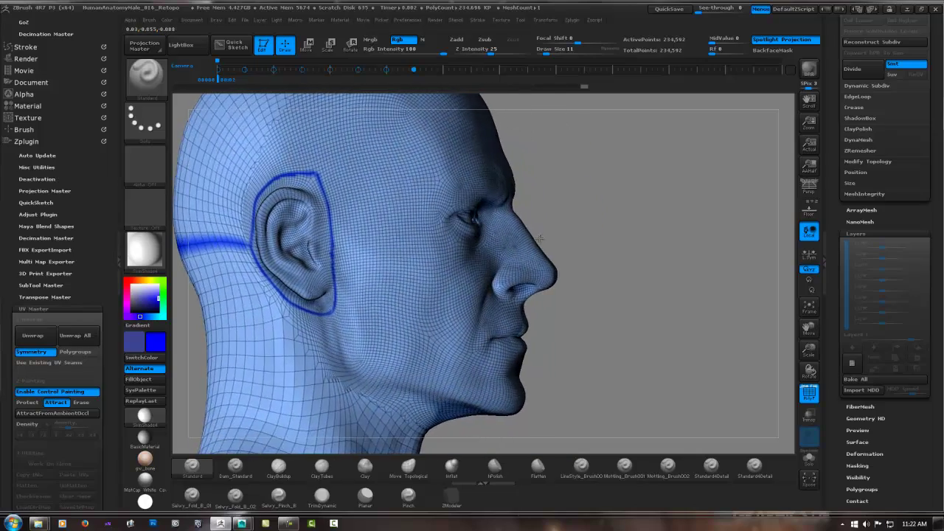
Switch control painting to Protect, enlarge the brush to draw size 105, and paint over the face from forehead to mouth.
click(28, 402)
key(space)
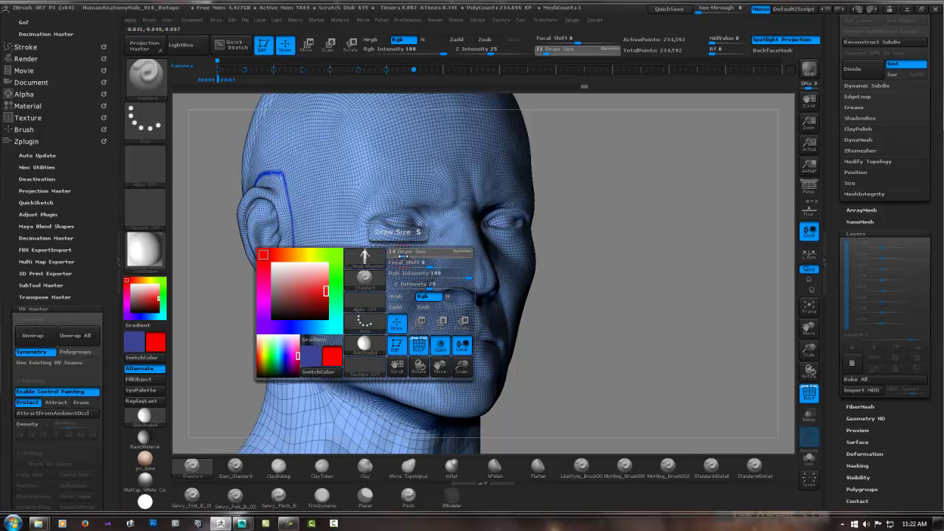
drag(417, 253, 409, 253)
mouse_move(393, 165)
mouse_down()
mouse_move(506, 170)
mouse_move(380, 231)
mouse_up()
drag(450, 144, 472, 328)
mouse_move(357, 249)
mouse_down()
mouse_move(399, 369)
mouse_move(494, 329)
mouse_up()
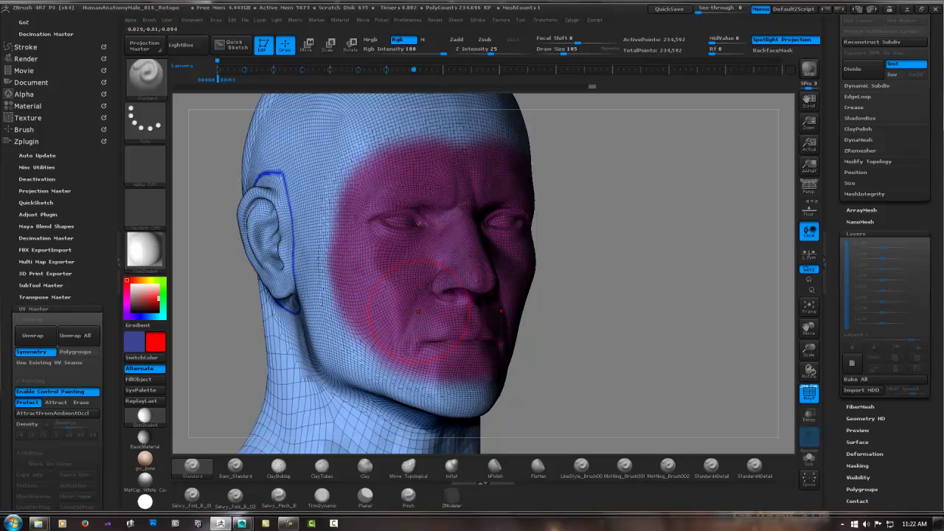
Extend the Protect painting over the cheek, jaw and front of the neck, keeping above the blue neck seam.
drag(575, 339, 663, 317)
mouse_move(362, 258)
mouse_down()
mouse_move(351, 268)
mouse_move(435, 324)
mouse_move(487, 332)
mouse_move(384, 353)
mouse_move(449, 329)
mouse_up()
mouse_move(490, 379)
alt+mouse_down()
mouse_move(497, 239)
mouse_move(413, 236)
alt+mouse_up()
mouse_move(361, 258)
mouse_down()
mouse_move(414, 298)
mouse_move(428, 350)
mouse_move(418, 323)
mouse_up()
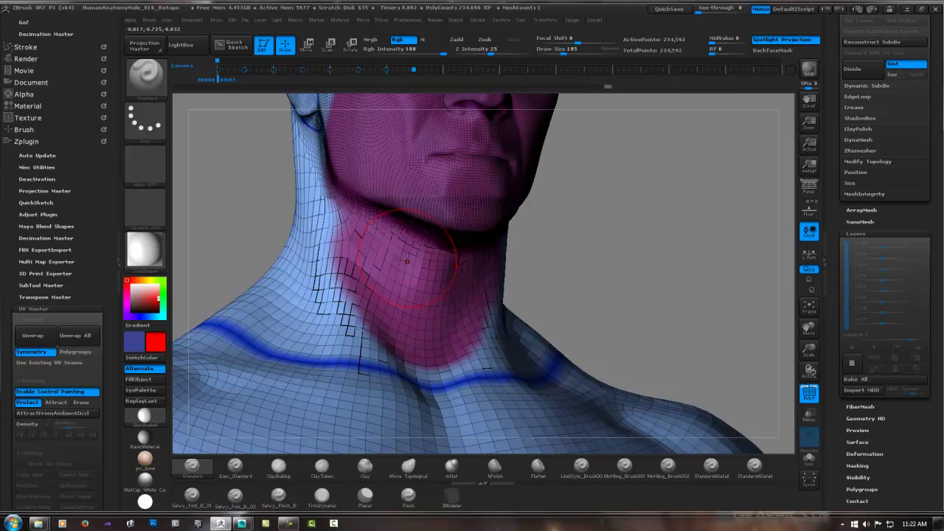
Paint Protect over the rest of the neck and the sides and back of the head, avoiding the Attract seams.
mouse_move(342, 238)
mouse_down()
mouse_move(317, 207)
mouse_move(354, 339)
mouse_move(295, 331)
mouse_move(315, 259)
mouse_move(306, 221)
mouse_move(347, 258)
mouse_move(343, 280)
mouse_move(266, 244)
mouse_move(247, 173)
mouse_move(237, 280)
mouse_move(259, 321)
mouse_move(221, 369)
mouse_move(235, 376)
mouse_move(199, 398)
mouse_up()
mouse_move(390, 188)
alt+mouse_down()
mouse_move(356, 343)
mouse_move(369, 169)
mouse_move(435, 177)
mouse_move(413, 136)
alt+mouse_up()
mouse_move(516, 147)
mouse_down()
mouse_move(396, 192)
mouse_move(452, 252)
mouse_move(475, 221)
mouse_move(447, 199)
mouse_move(432, 279)
mouse_move(444, 228)
mouse_move(500, 255)
mouse_move(553, 214)
mouse_up()
mouse_move(346, 221)
mouse_down()
mouse_move(327, 265)
mouse_move(284, 193)
mouse_move(435, 144)
mouse_move(472, 170)
mouse_move(413, 229)
mouse_move(420, 136)
mouse_move(324, 143)
mouse_move(247, 214)
mouse_move(323, 325)
mouse_up()
drag(485, 270, 455, 237)
Paint Protect over the whole ear inside the blue Attract loop, from the upper rim to the lobe.
mouse_move(455, 237)
right_down()
mouse_move(455, 206)
mouse_move(452, 248)
mouse_move(428, 221)
right_up()
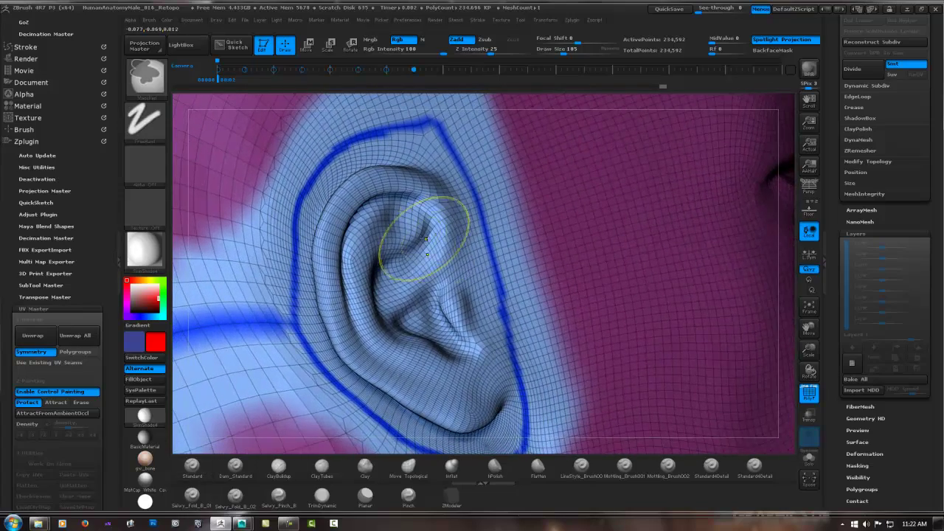
mouse_move(443, 158)
mouse_down()
mouse_move(383, 207)
mouse_move(342, 302)
mouse_move(398, 357)
mouse_move(414, 278)
mouse_up()
mouse_move(437, 339)
mouse_down()
mouse_move(399, 391)
mouse_move(464, 413)
mouse_move(447, 343)
mouse_up()
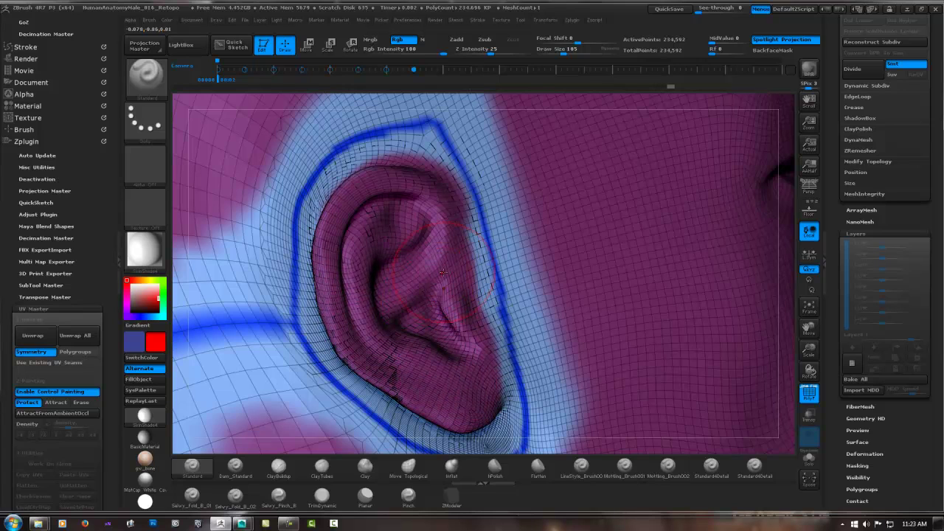
mouse_move(612, 252)
ctrl+right_down()
mouse_move(413, 184)
mouse_move(443, 206)
mouse_move(553, 231)
mouse_move(528, 241)
mouse_move(548, 255)
ctrl+right_up()
mouse_move(488, 262)
mouse_down()
mouse_move(483, 321)
mouse_move(498, 372)
mouse_up()
Quick-save the project and unwrap the painted model in UV Master.
mouse_move(550, 304)
ctrl+right_down()
mouse_move(455, 268)
mouse_move(605, 268)
mouse_move(508, 253)
mouse_move(455, 264)
mouse_move(502, 276)
mouse_move(312, 209)
mouse_move(239, 246)
ctrl+right_up()
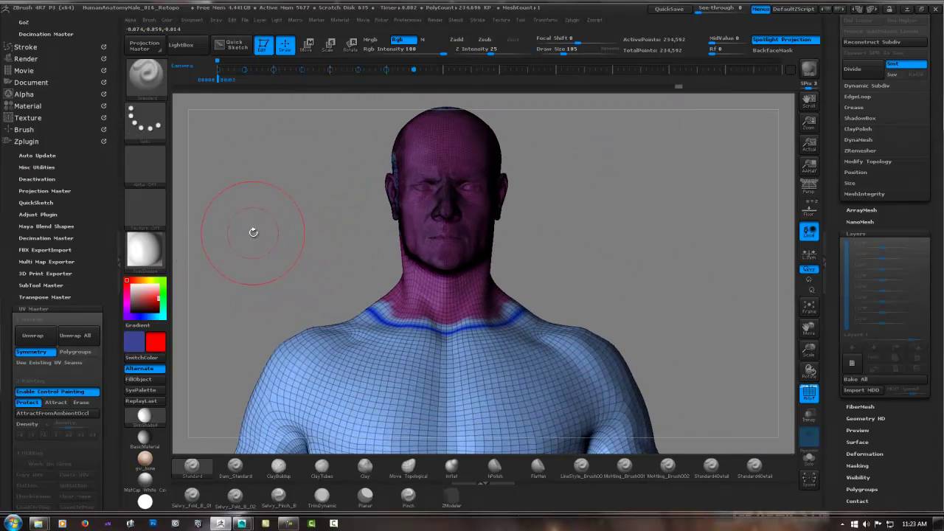
click(667, 8)
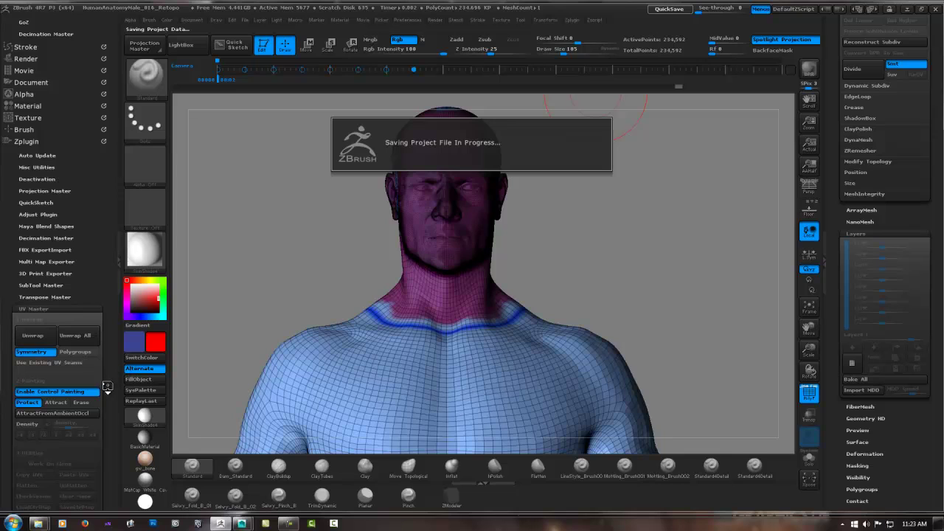
drag(108, 386, 109, 312)
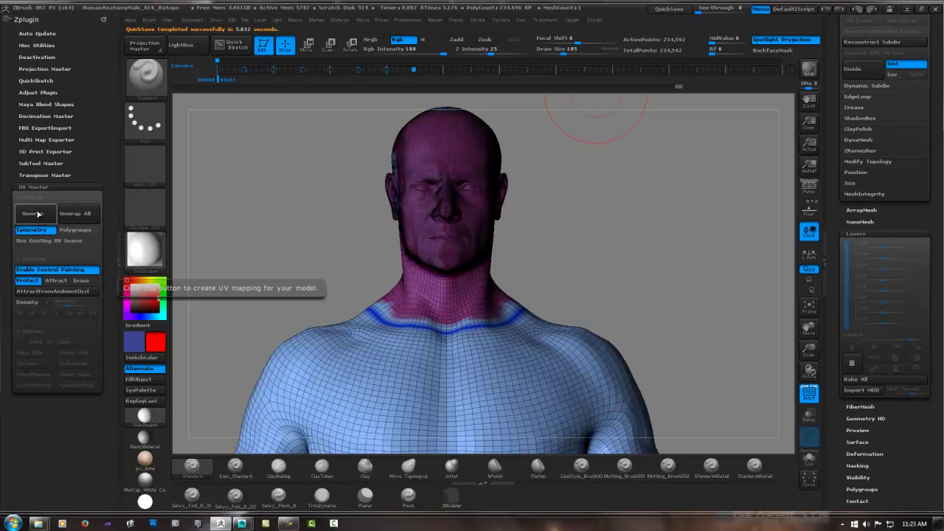
click(38, 213)
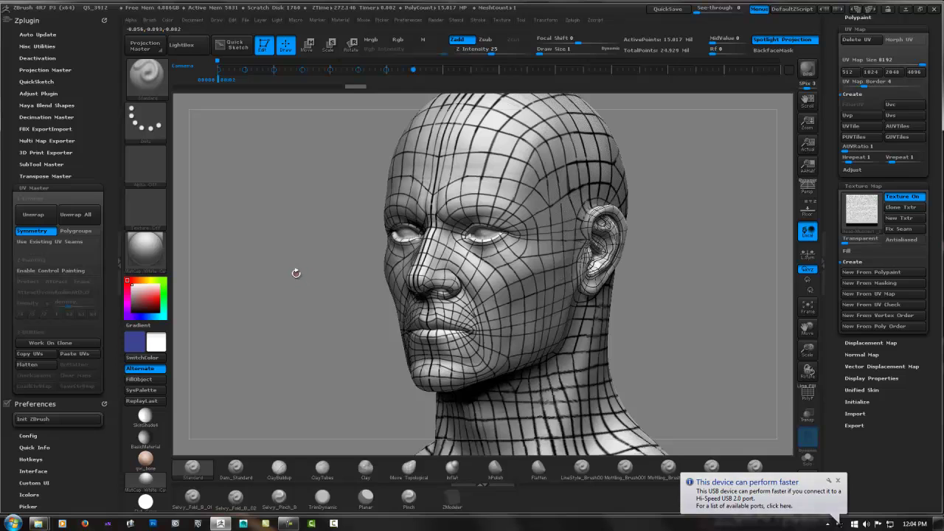
drag(292, 274, 278, 290)
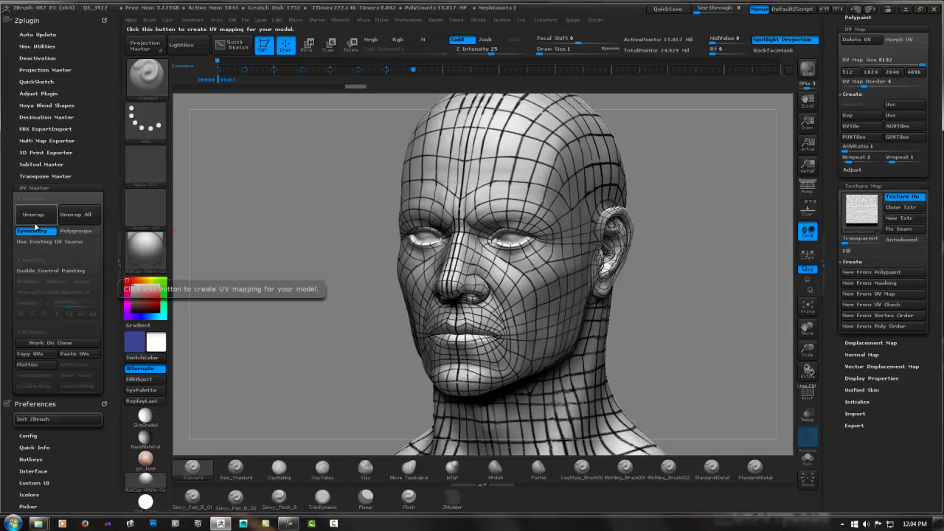
click(39, 354)
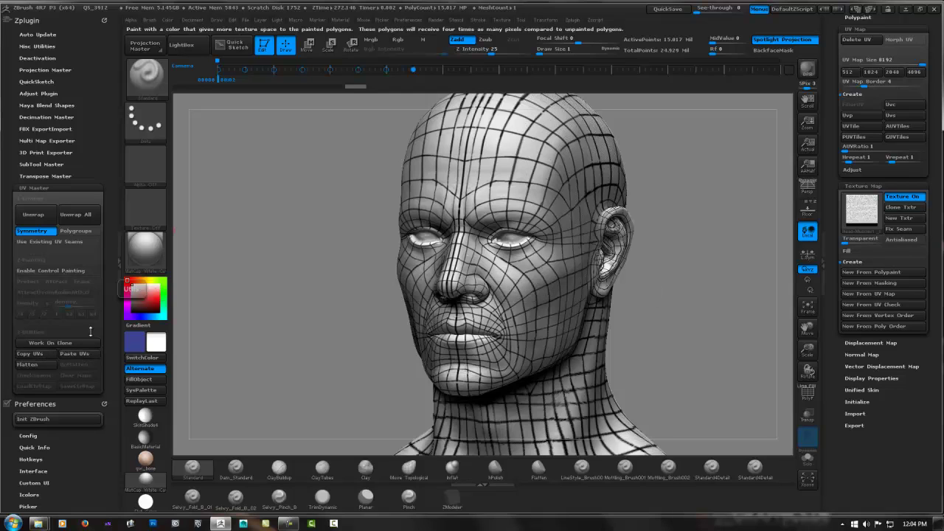
click(38, 356)
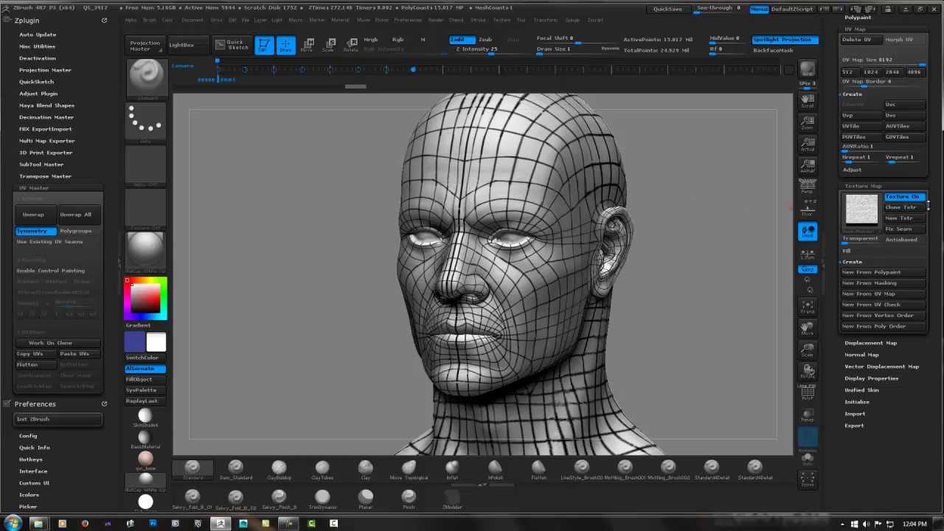
Clone the head's texture map into the current texture slot and check it in the texture library.
drag(935, 212, 927, 237)
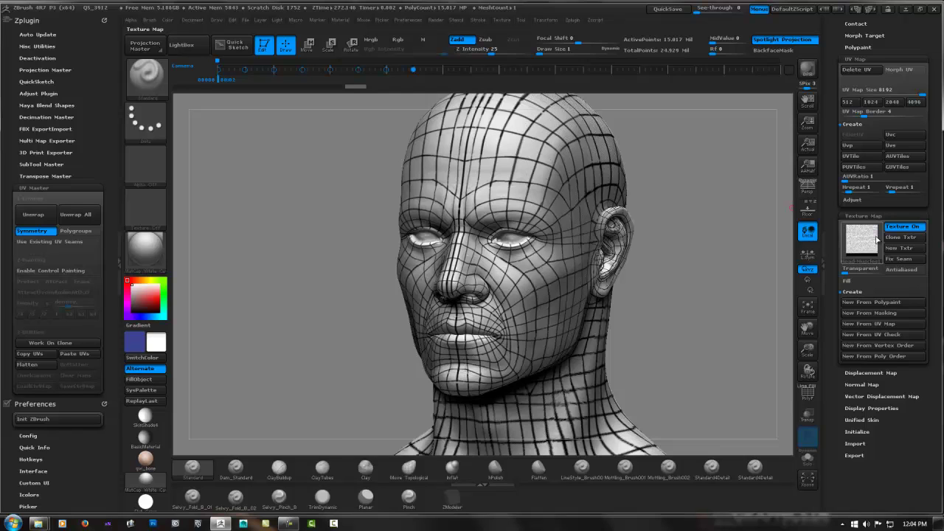
scroll(935, 242, down, 1)
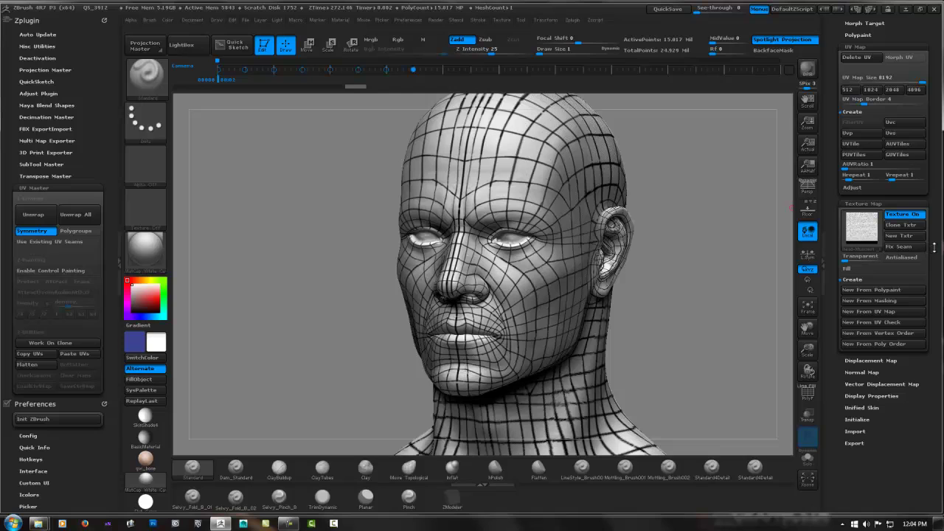
drag(932, 250, 937, 218)
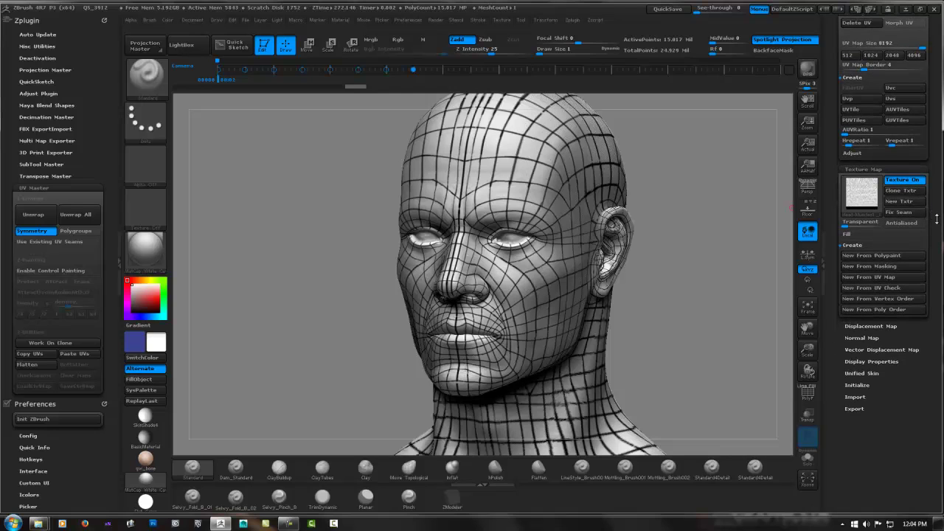
drag(937, 218, 934, 242)
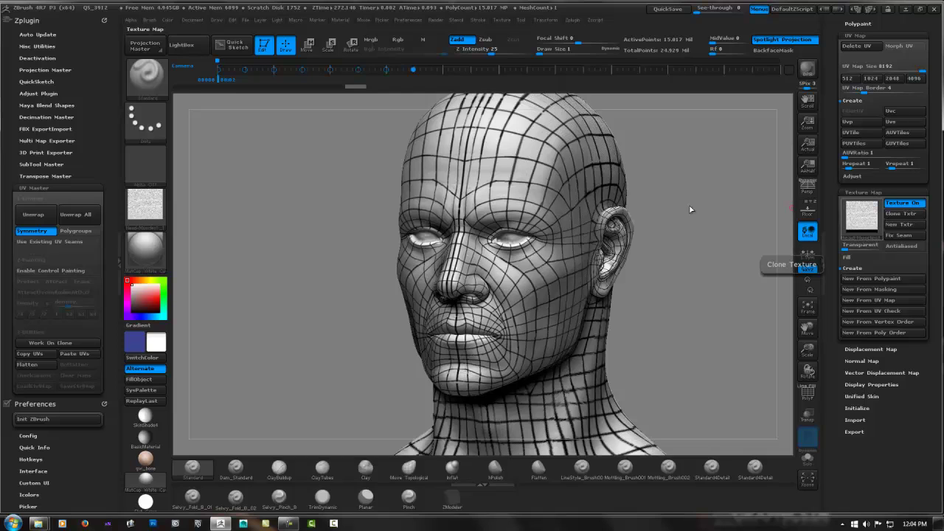
mouse_move(148, 207)
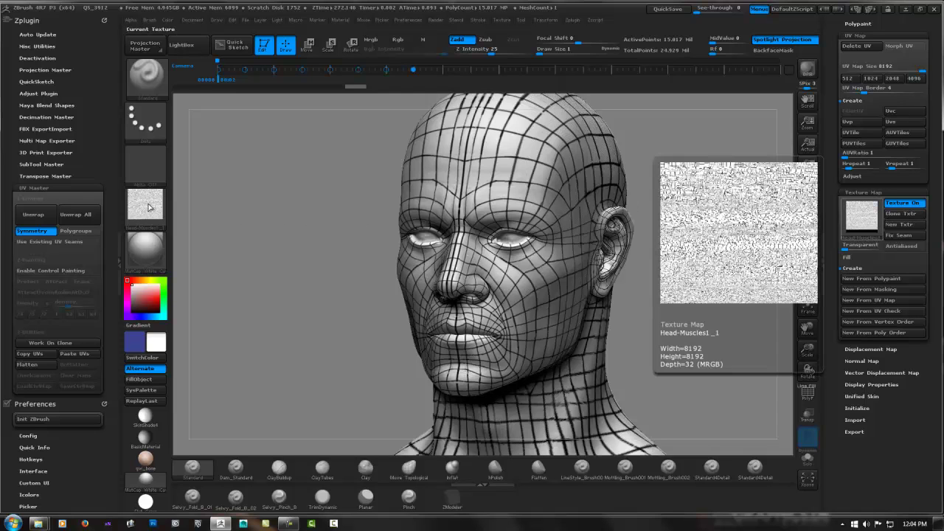
click(148, 207)
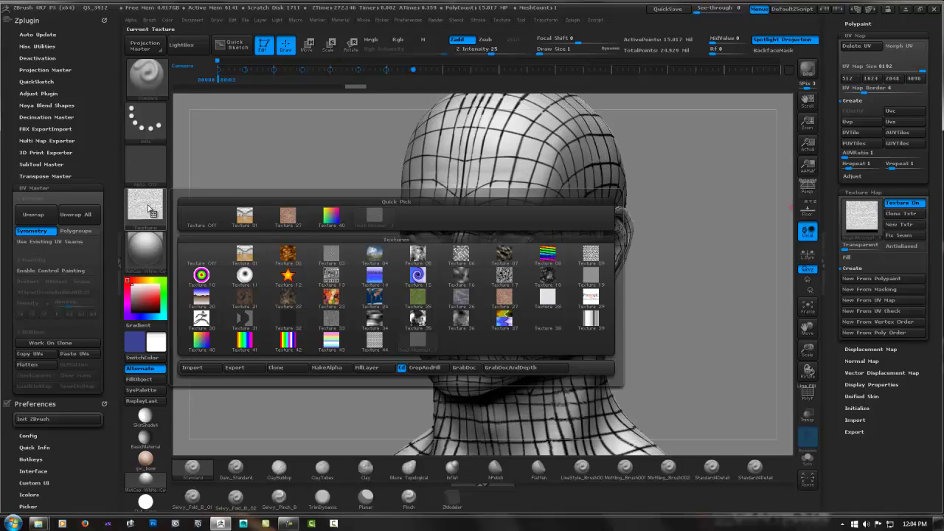
click(189, 212)
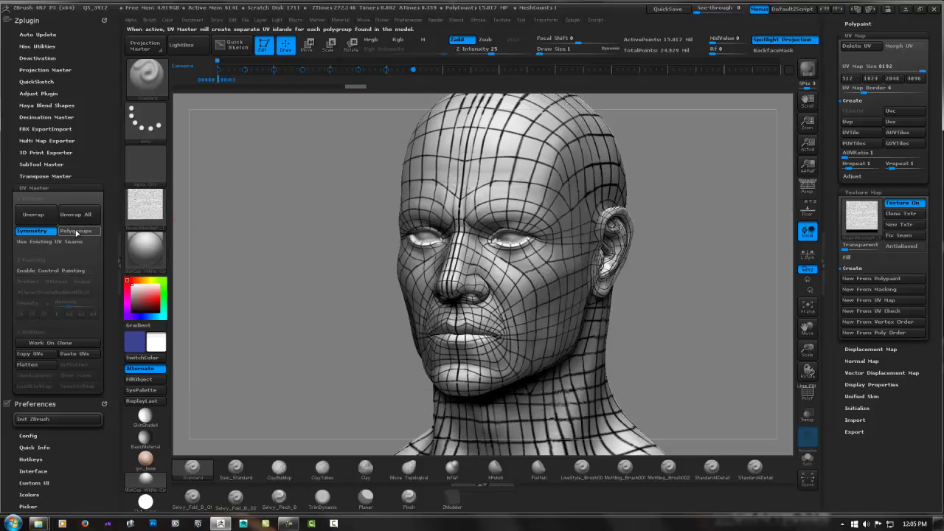
Export the Texture From Polypaint map with Multi Map Exporter as a TIF named HumanChar_L1_01.
click(92, 189)
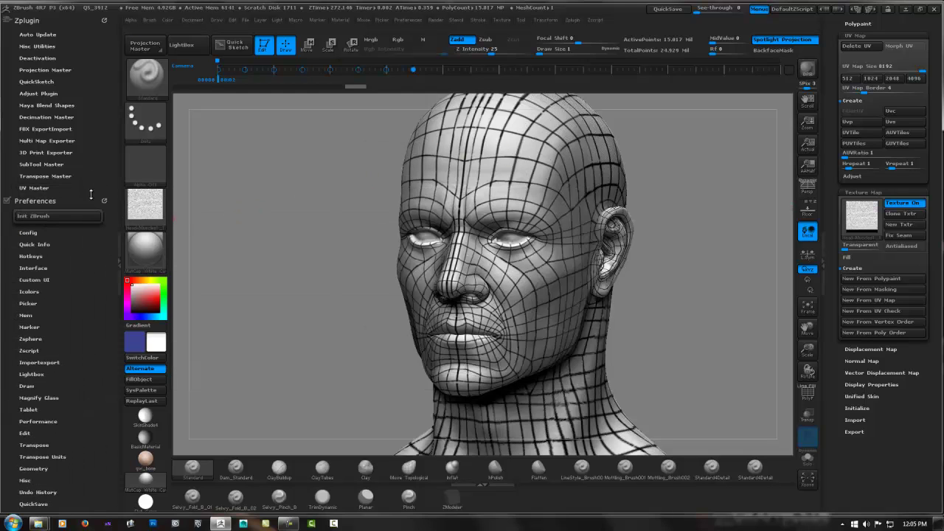
click(66, 140)
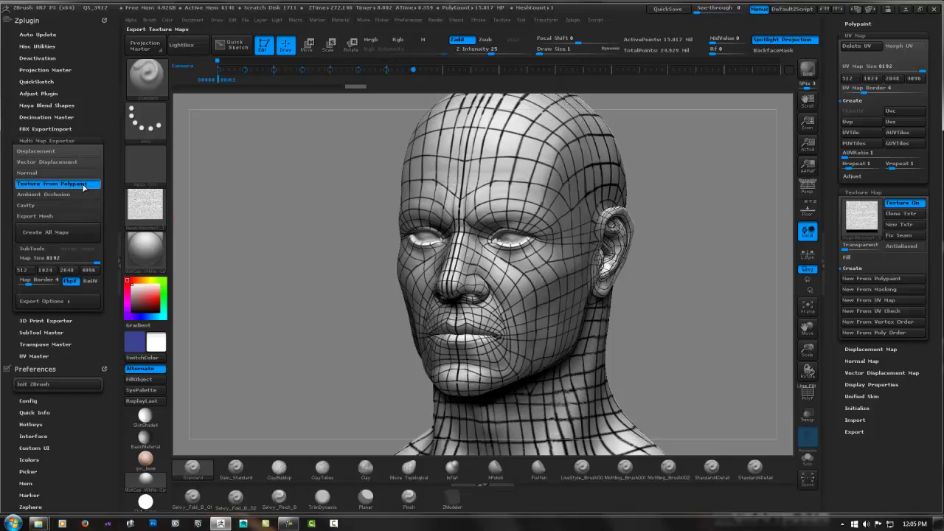
click(57, 235)
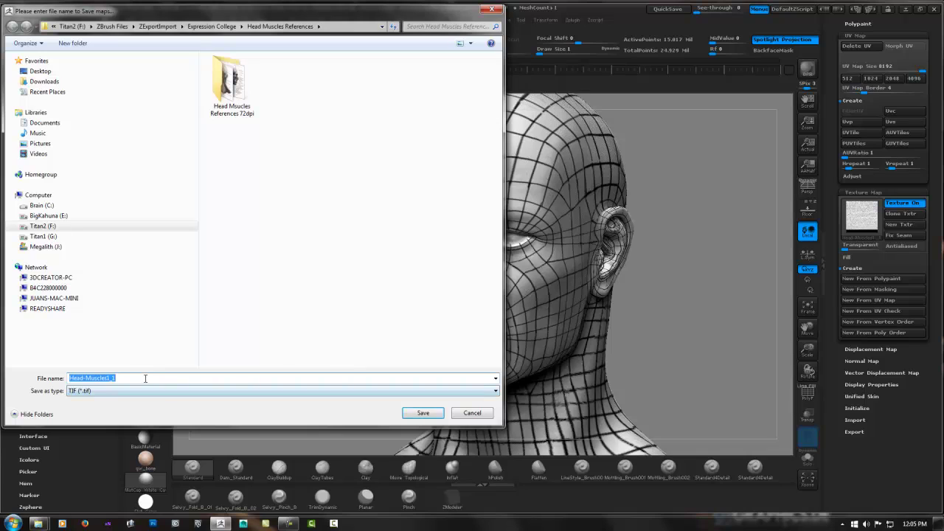
text(Hum)
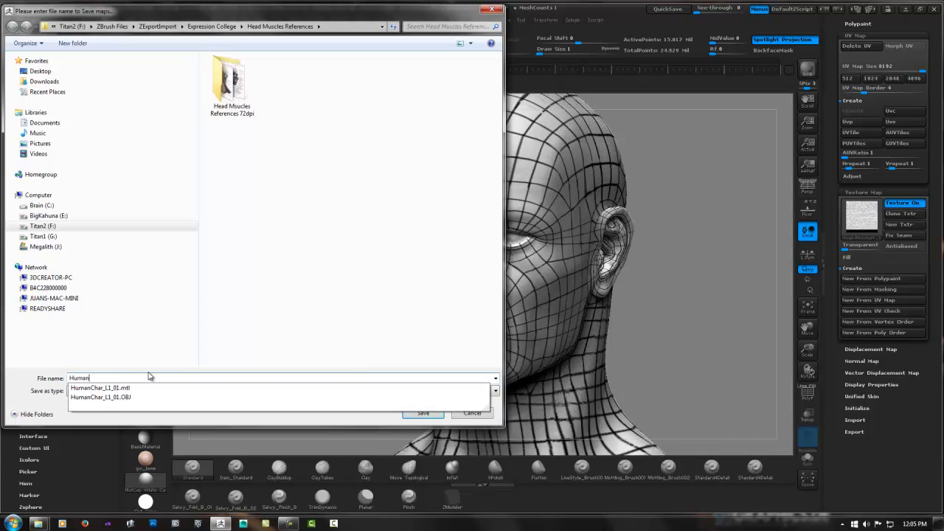
text(an)
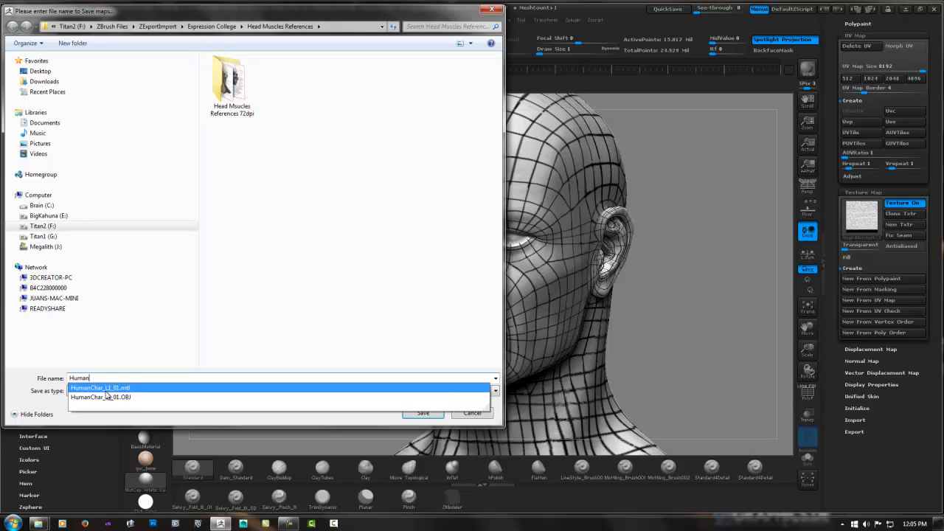
text(Char_L1_01)
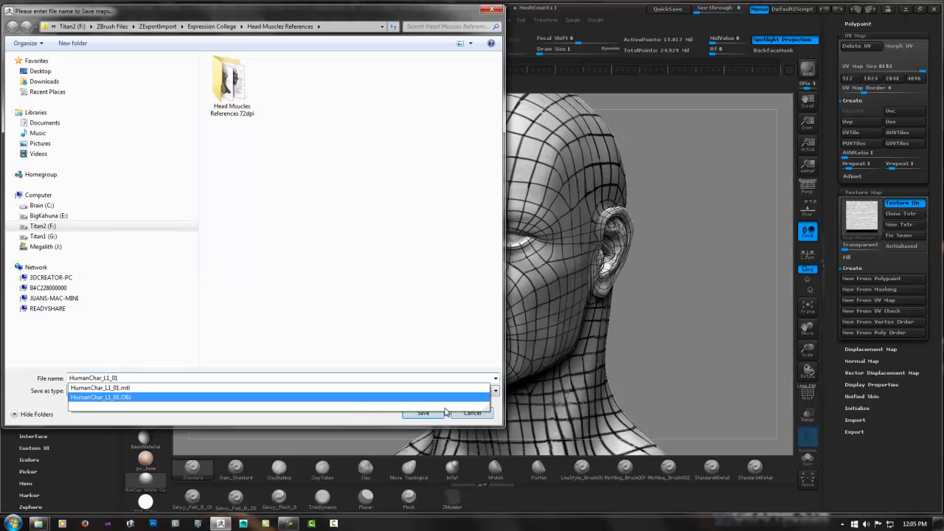
click(394, 422)
click(422, 413)
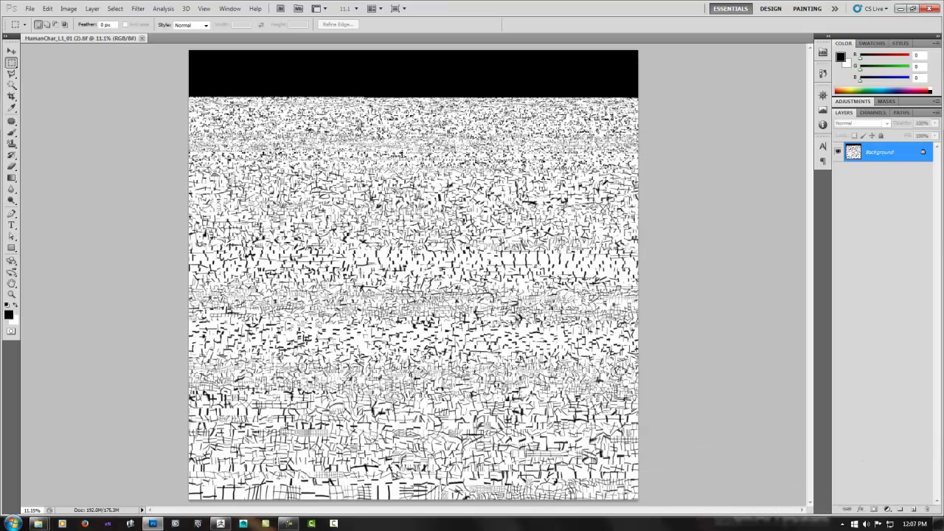
Examine the exported texture's UV layout up close in Photoshop, close the image and switch to Maya.
alt+scroll(387, 252, up, 5)
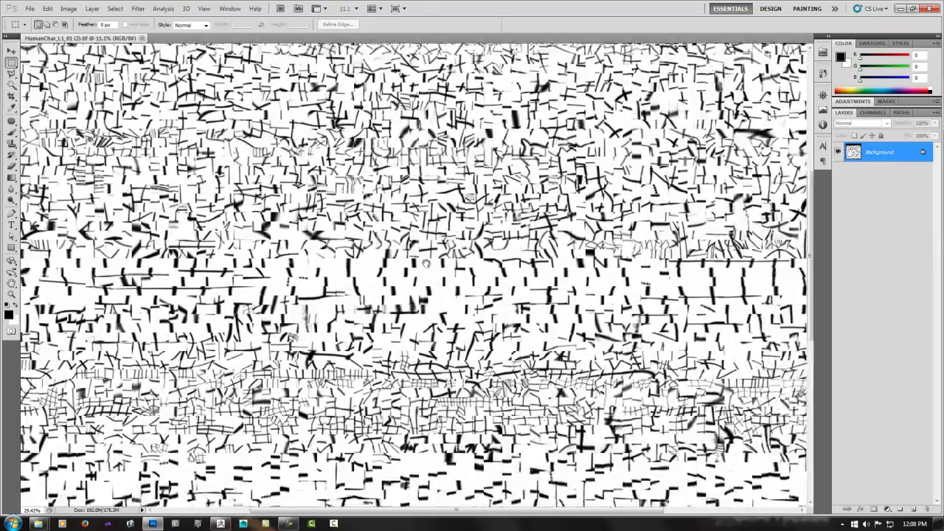
scroll(355, 336, down, 10)
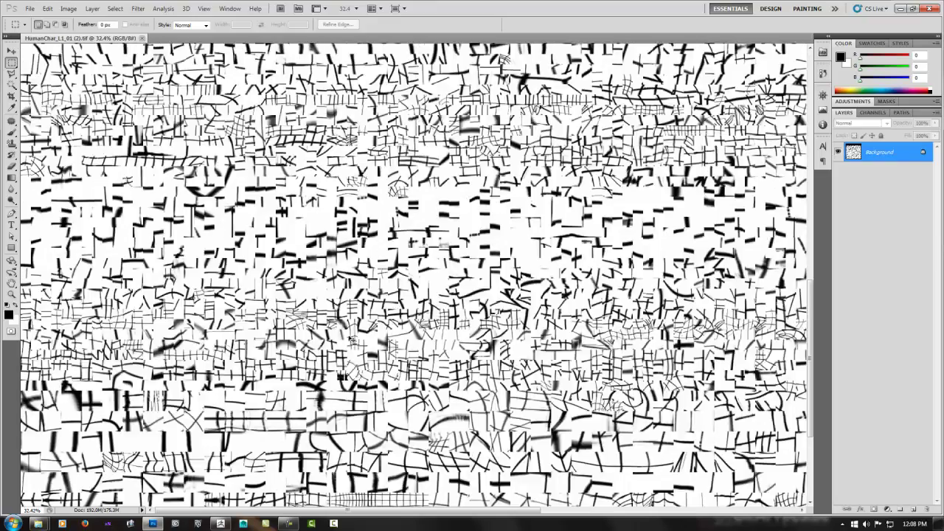
scroll(509, 279, down, 1)
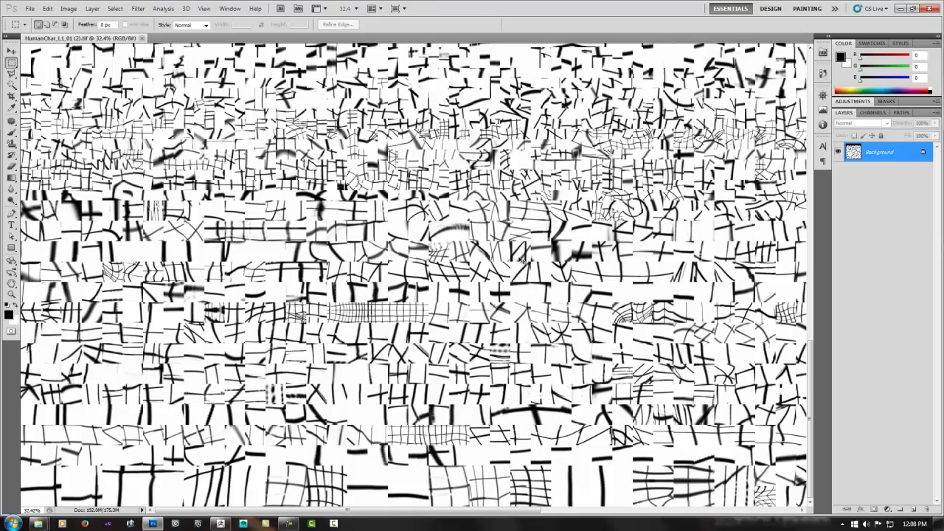
alt+scroll(521, 260, down, 4)
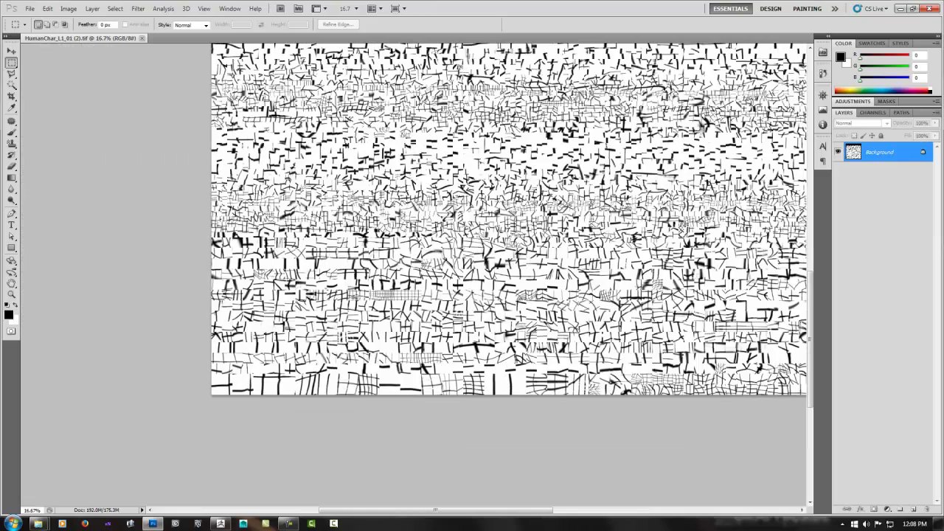
alt+scroll(520, 221, down, 3)
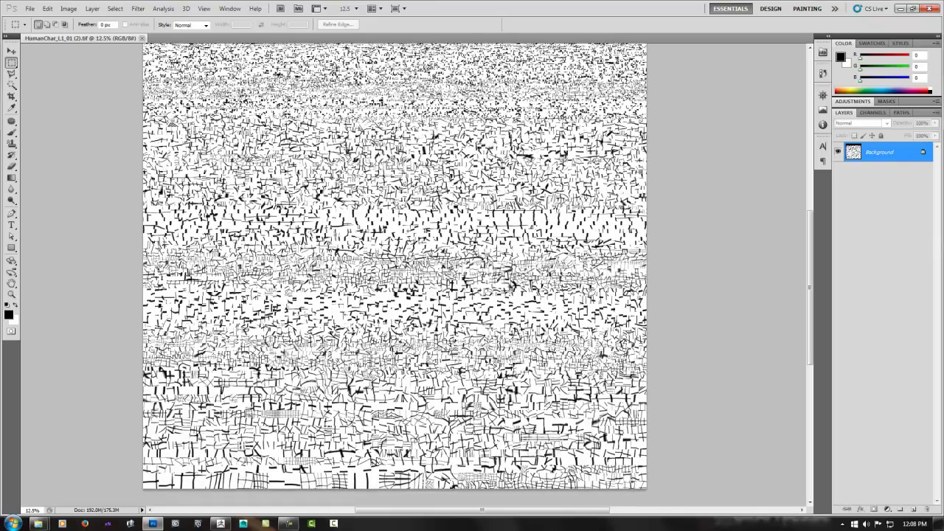
key(ctrl+w)
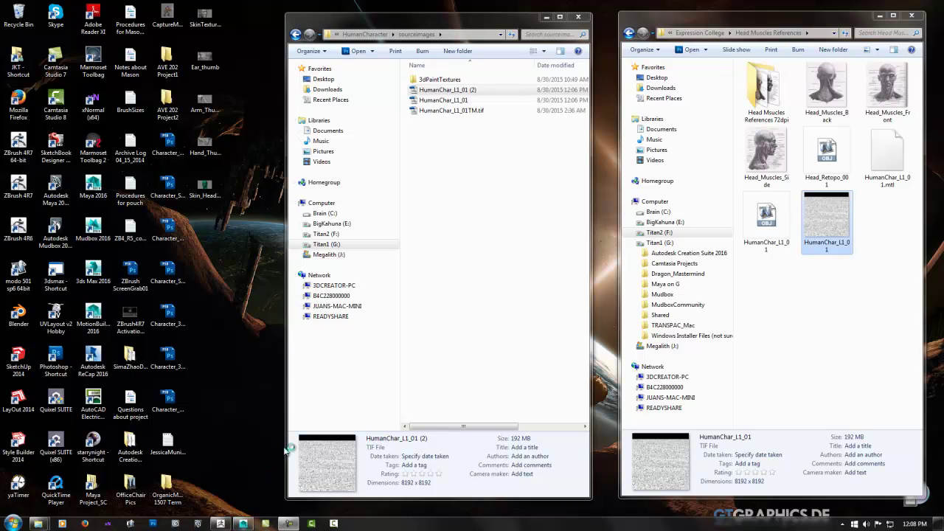
click(243, 523)
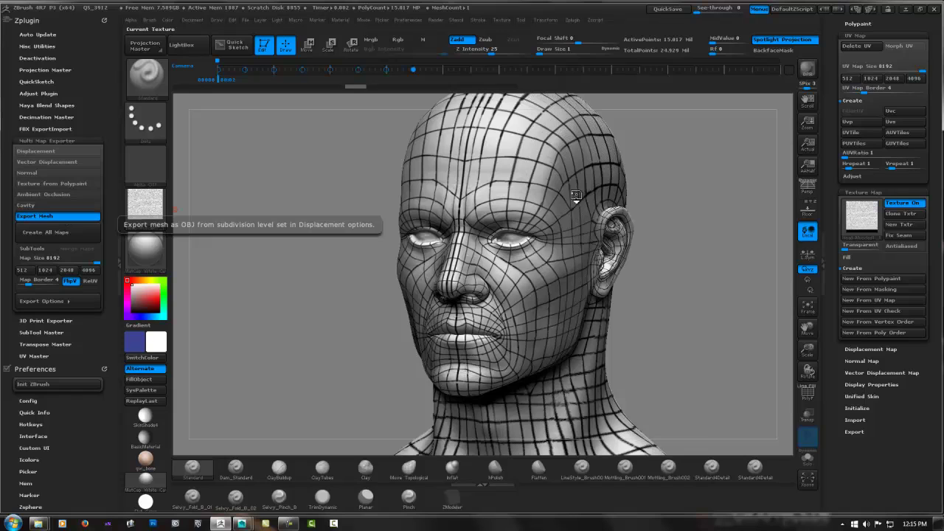
Export the mesh as an OBJ with Multi Map Exporter into the Head Muscles References folder.
click(68, 236)
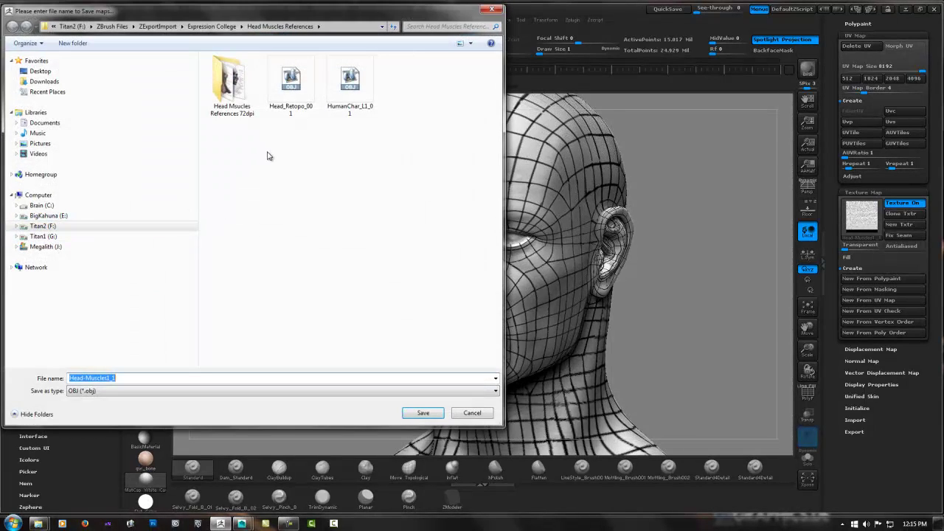
click(424, 414)
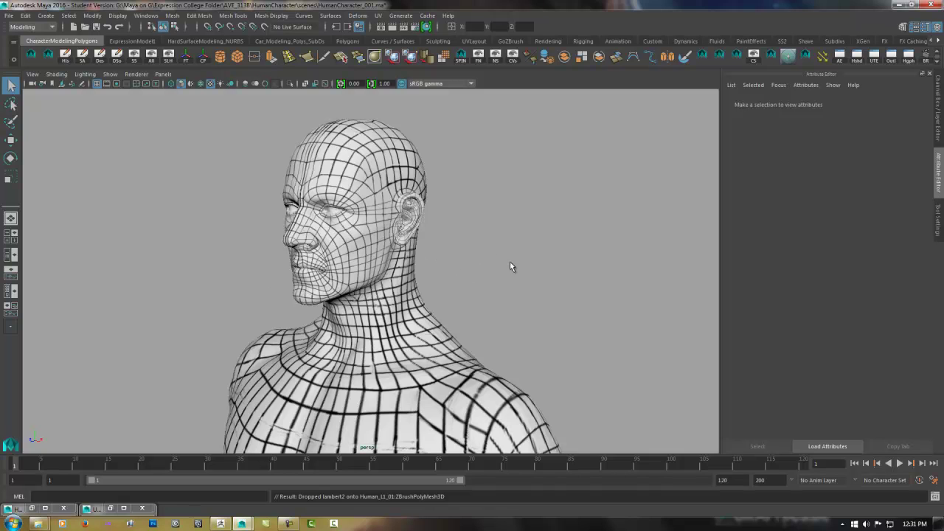
Examine the wireframe texture on the human model, from the upper body to a close-up of the head.
alt+drag(458, 280, 425, 219)
scroll(554, 277, down, 8)
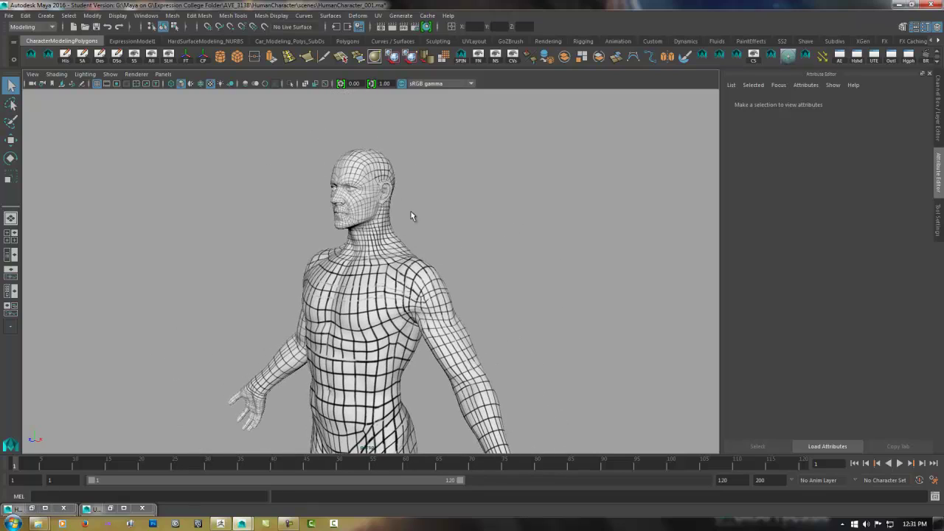
scroll(421, 194, up, 8)
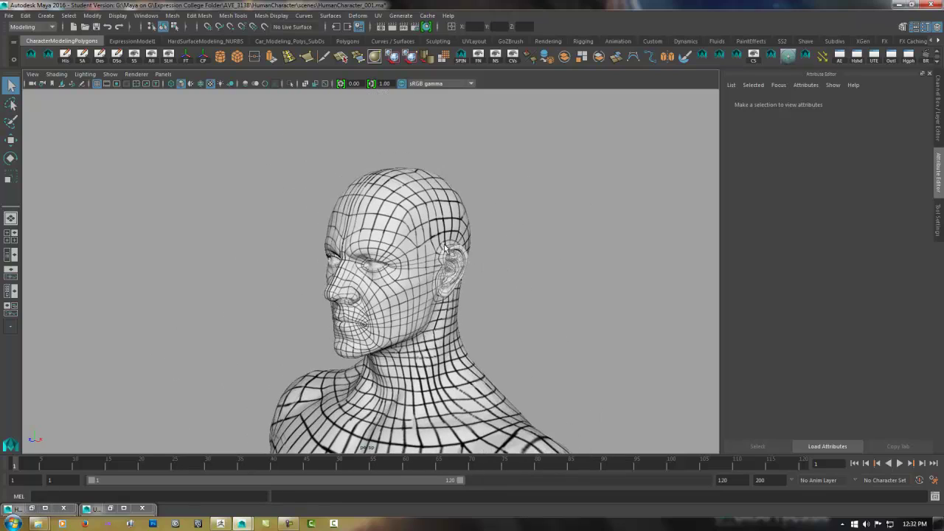
scroll(474, 259, up, 5)
scroll(583, 262, down, 3)
scroll(540, 266, up, 2)
alt+drag(540, 269, 548, 305)
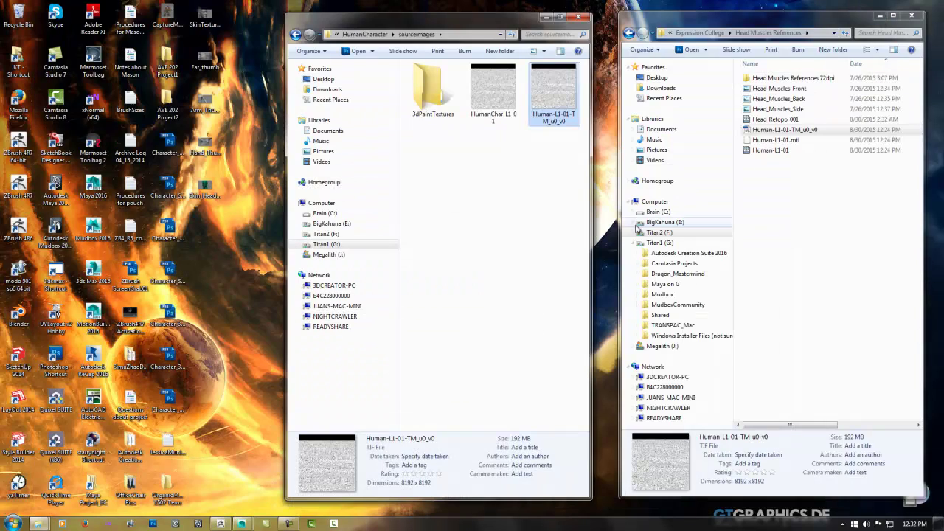
Check the exported files in the HumanCharacter project's data and sourceimages folders, and go back up to the AVE_313B folder.
click(295, 34)
double_click(432, 122)
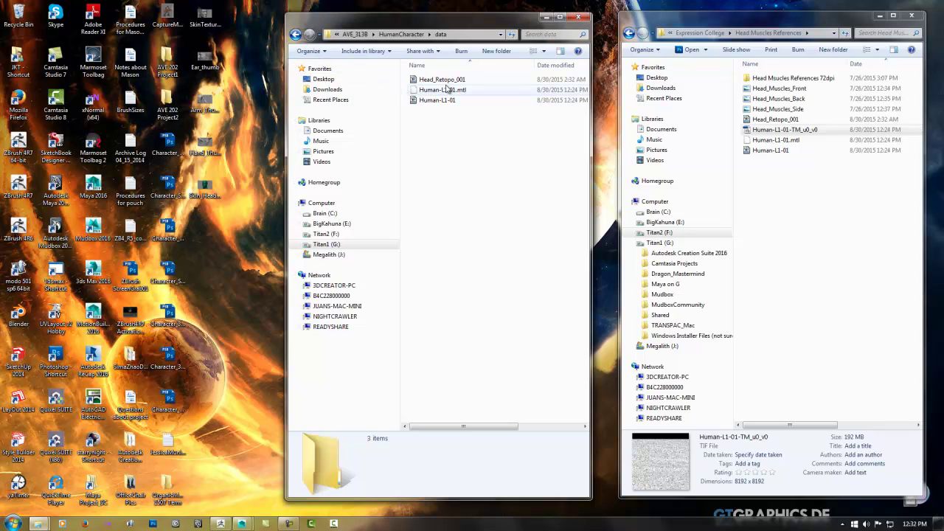
click(296, 34)
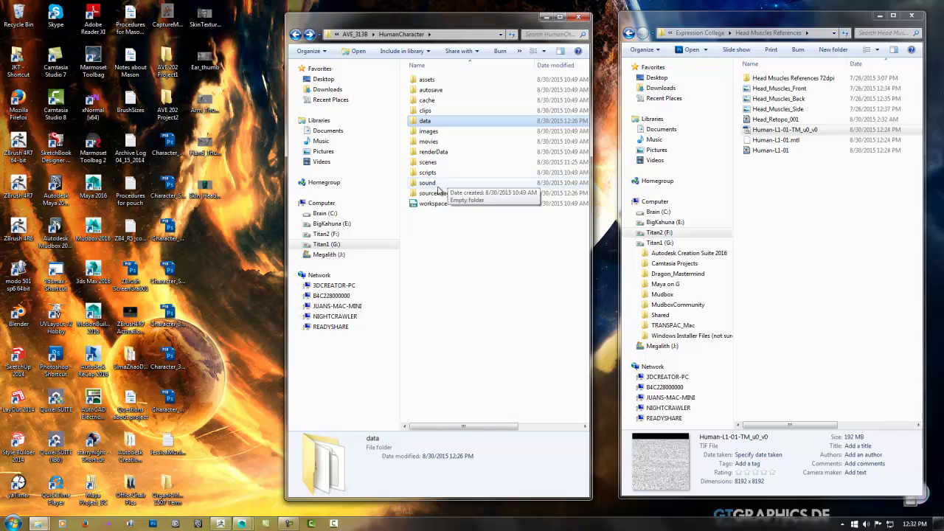
double_click(435, 193)
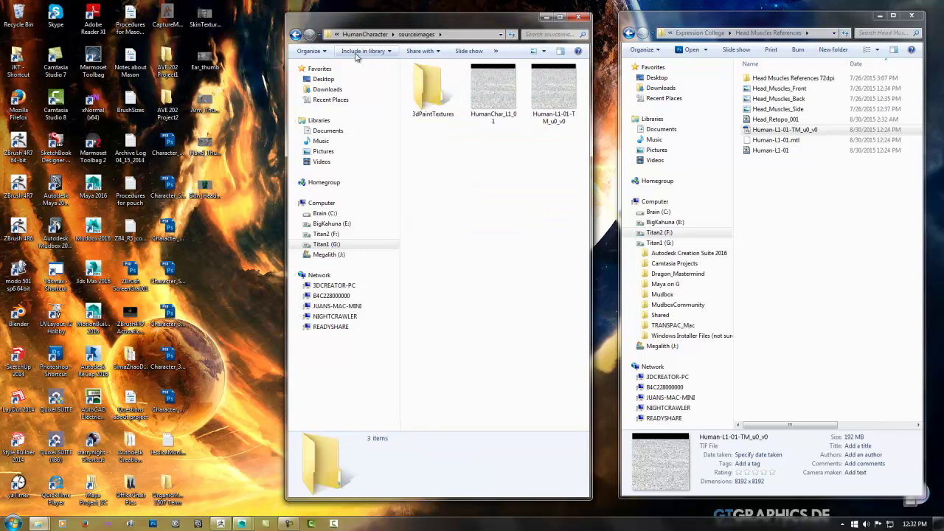
click(295, 35)
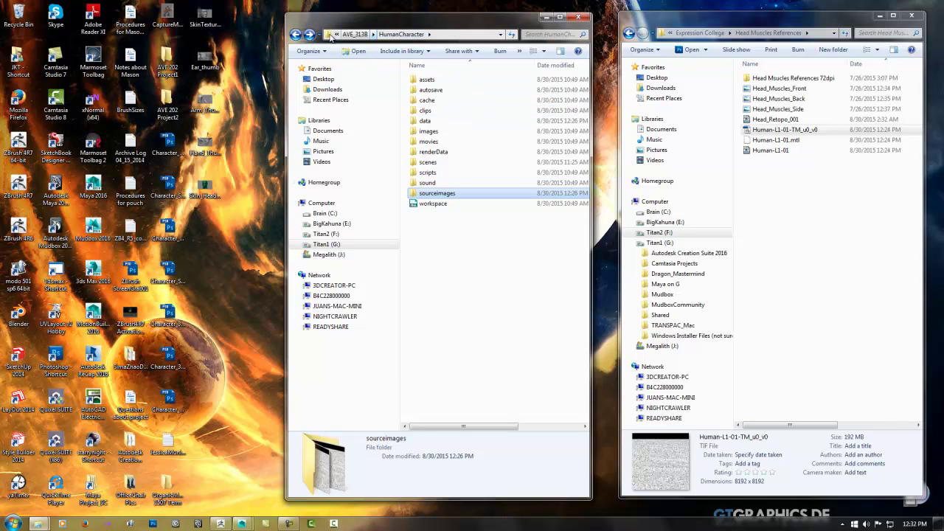
click(295, 35)
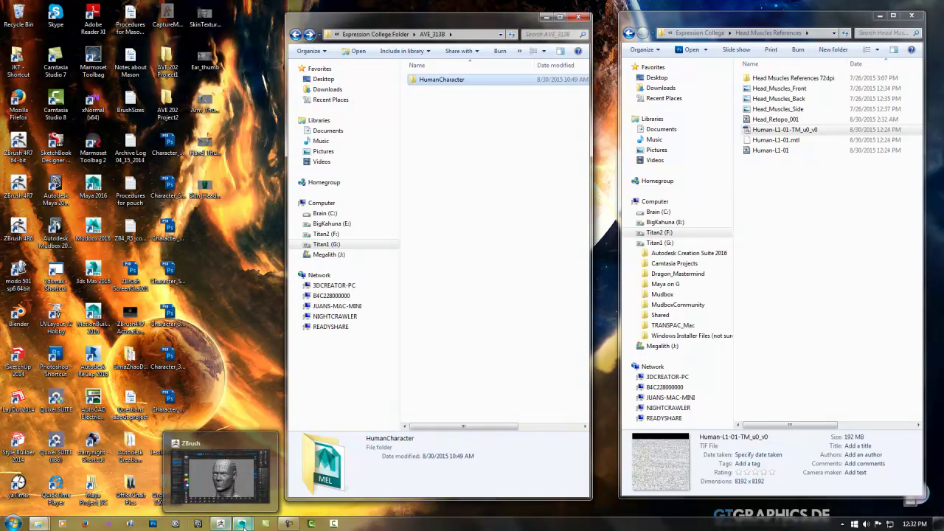
Switch back to Maya, minimize the UV Editor and move the Hypershade window up to expose its node graph.
mouse_move(244, 525)
click(274, 485)
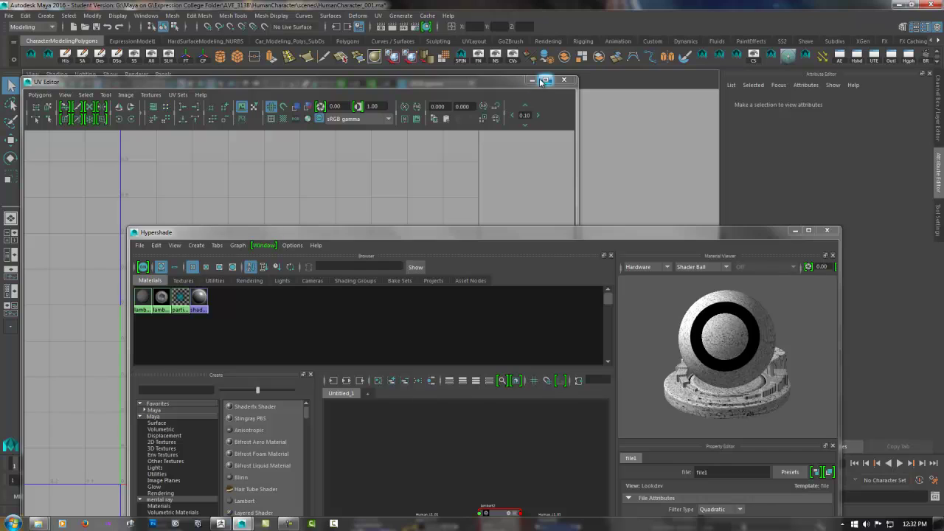
click(563, 79)
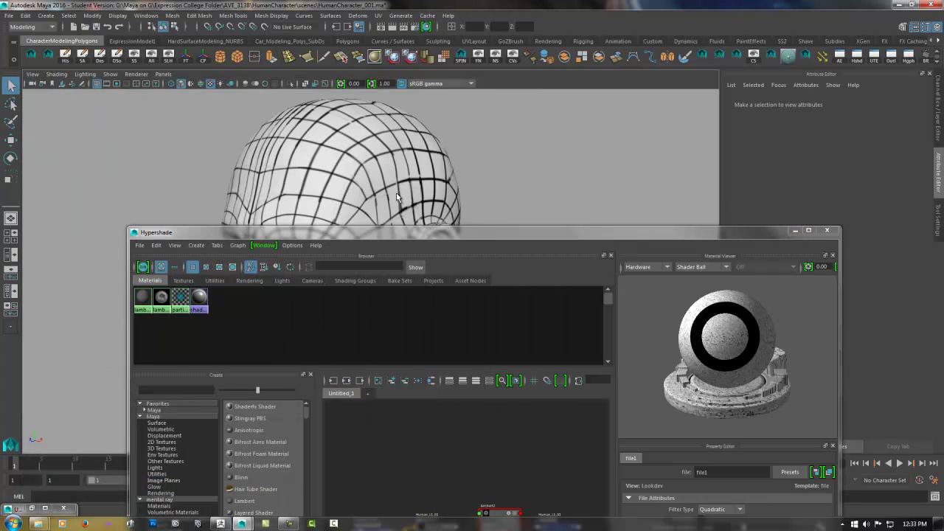
click(10, 15)
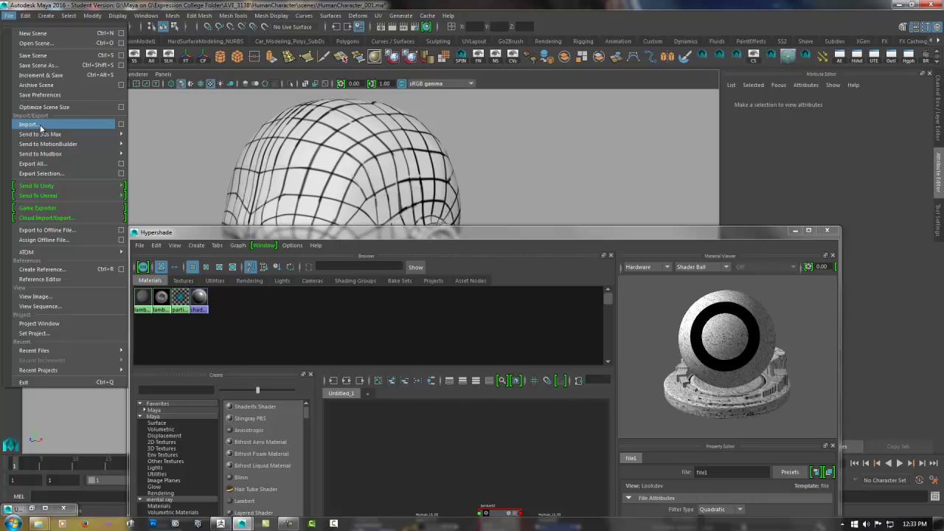
click(430, 235)
drag(458, 233, 386, 92)
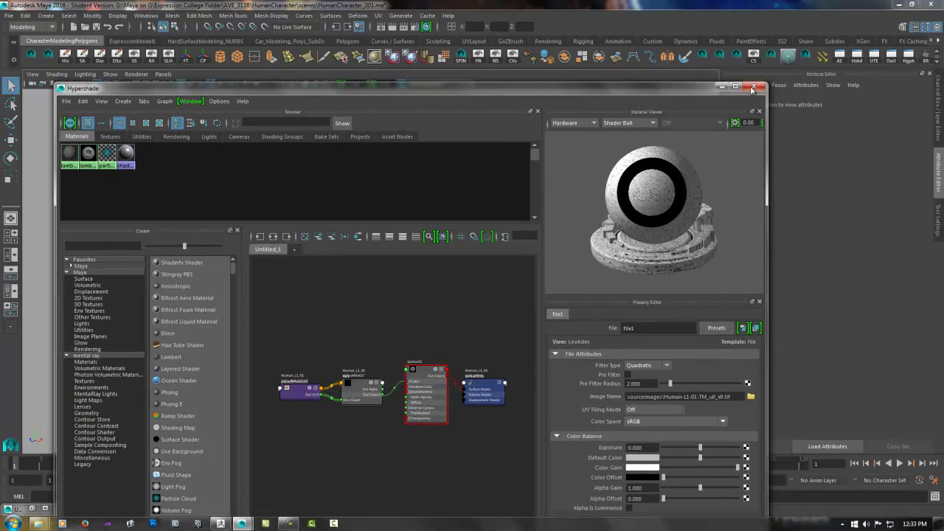
click(93, 16)
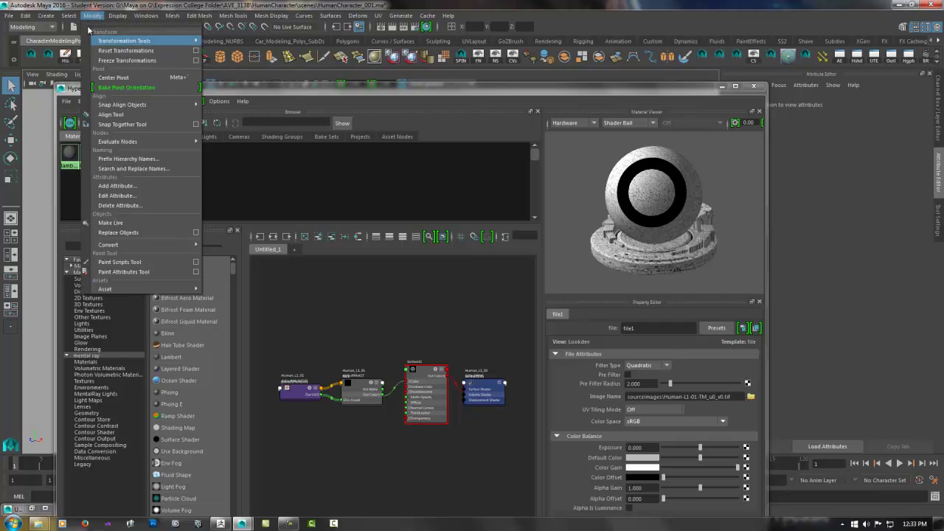
mouse_move(112, 16)
mouse_move(146, 16)
mouse_move(158, 42)
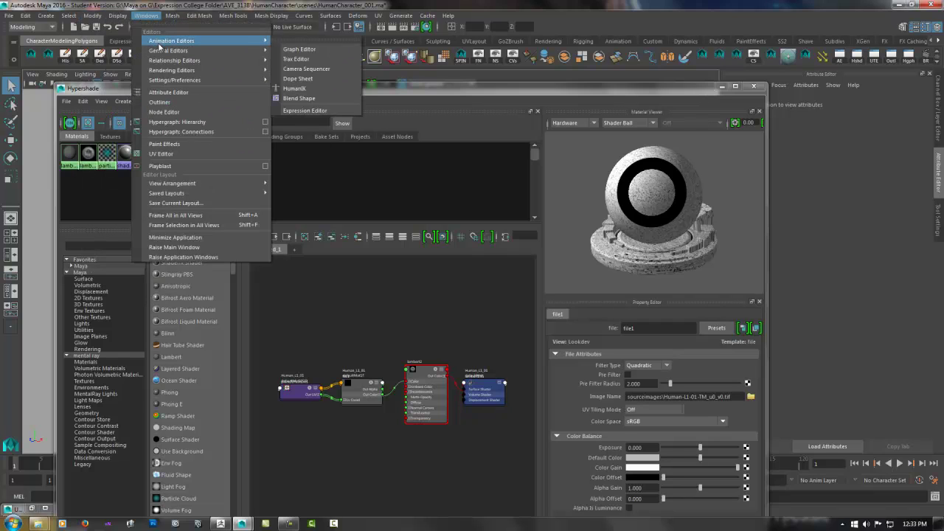
mouse_move(164, 62)
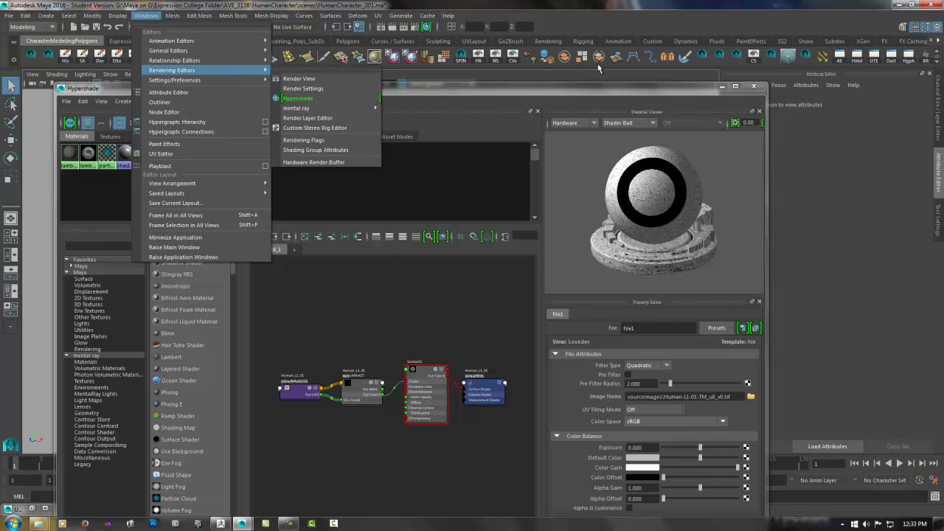
click(539, 93)
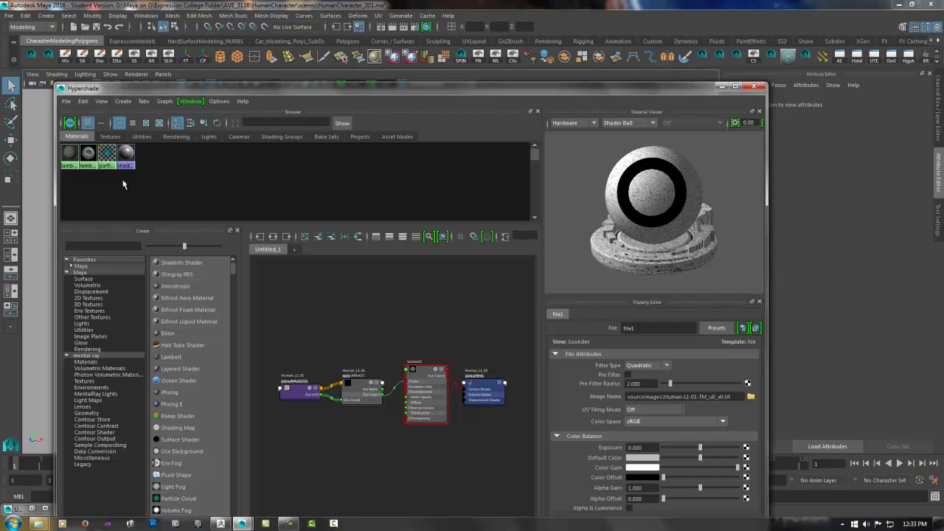
Inspect the image file connected to the lambert2 material's Color, and minimize the Hypershade.
click(86, 152)
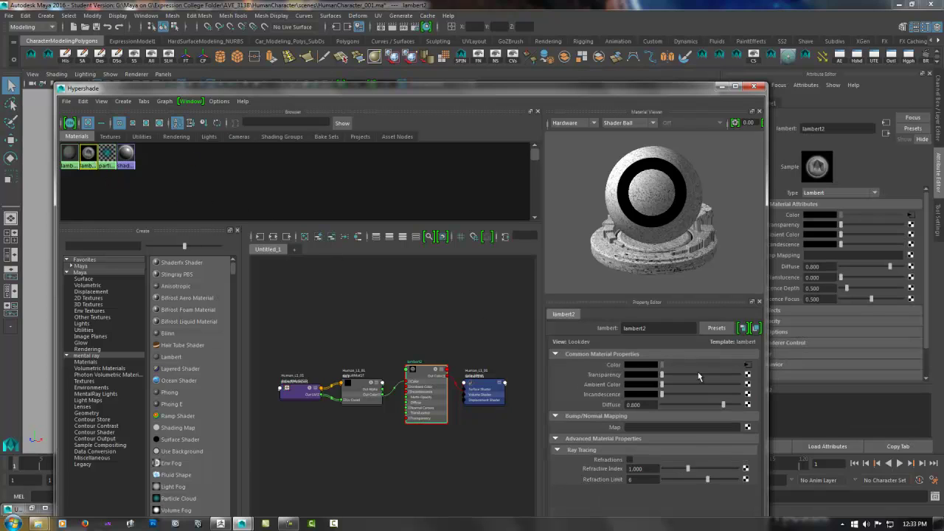
click(747, 369)
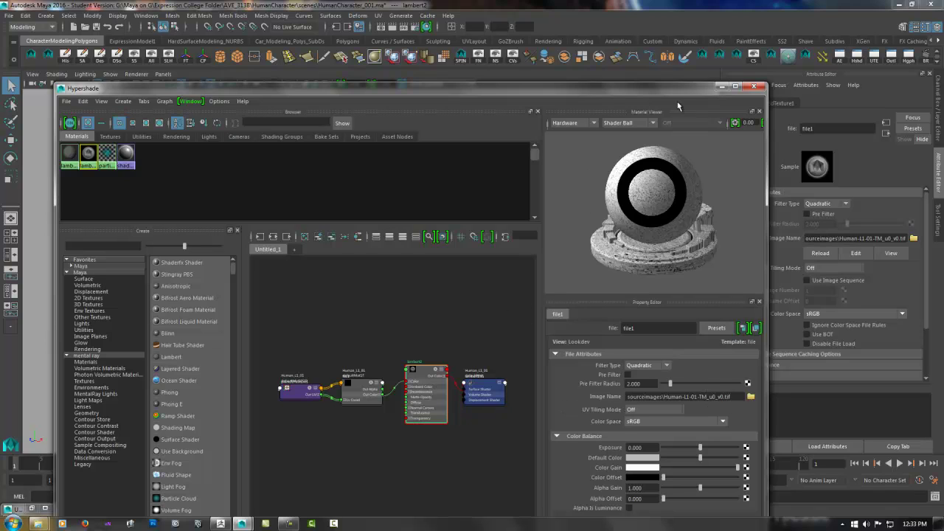
drag(673, 89, 665, 36)
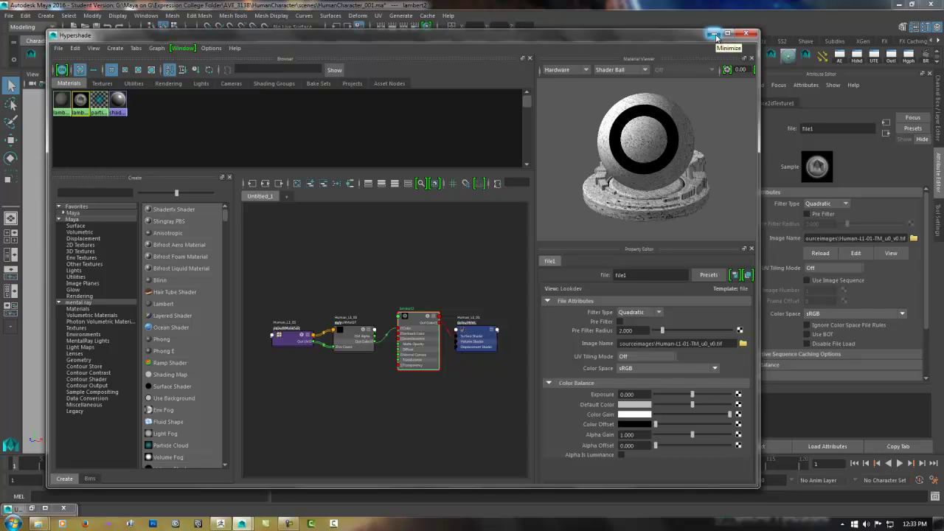
drag(626, 35, 677, 196)
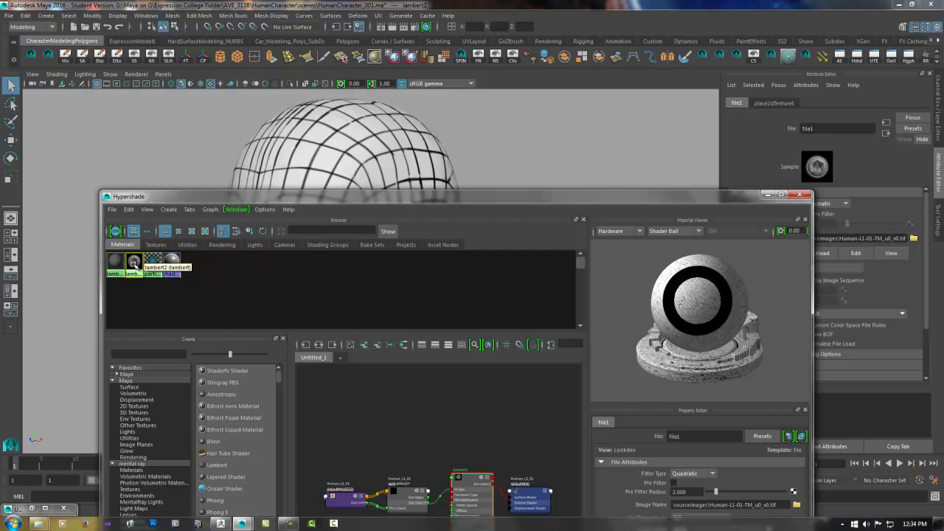
click(768, 196)
click(504, 201)
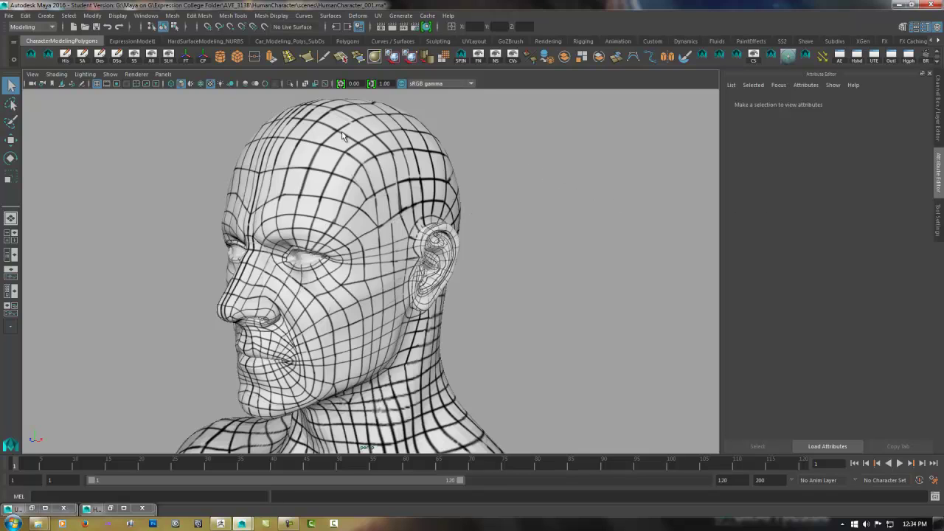
Import Head_Retopo_001.OBJ from the HumanCharacter project's data folder into the scene.
click(10, 15)
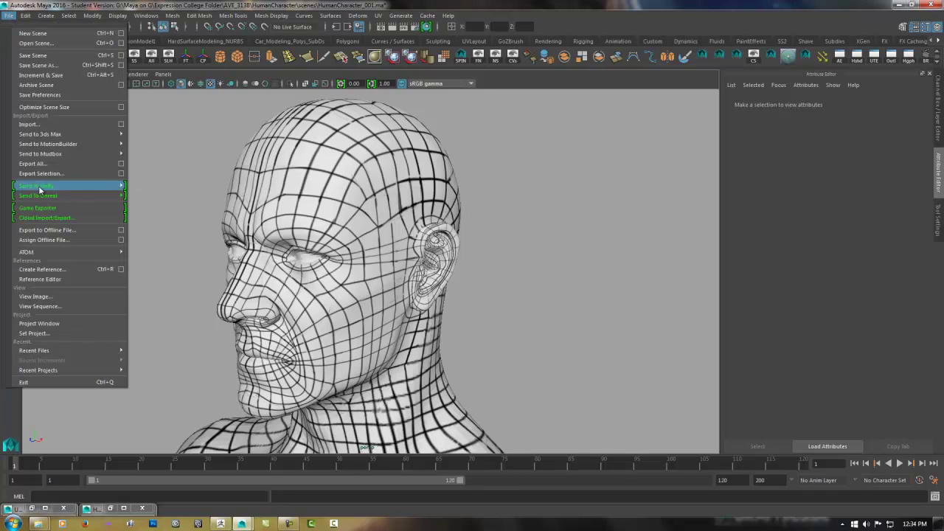
click(30, 124)
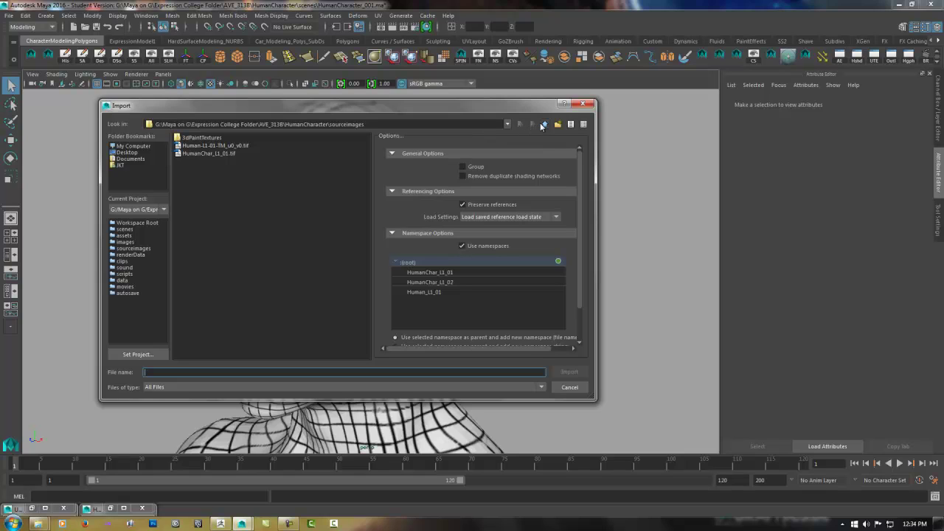
click(508, 124)
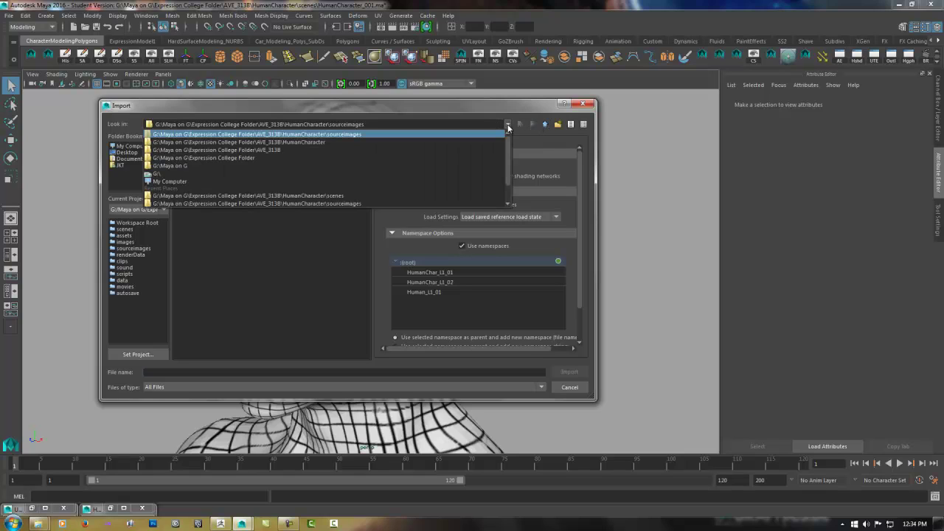
click(436, 141)
double_click(188, 170)
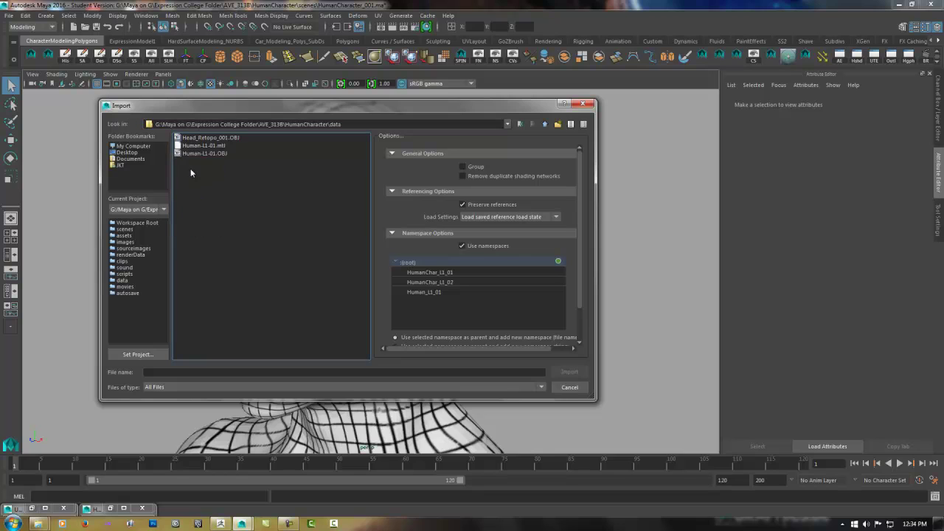
double_click(211, 138)
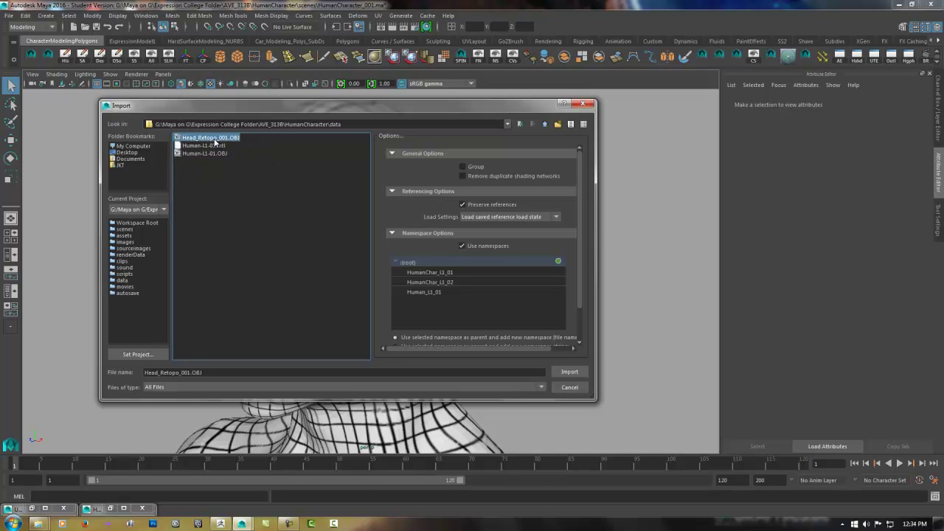
Restore the Hypershade and create a new Blinn material for the imported head mesh.
alt+drag(444, 262, 471, 272)
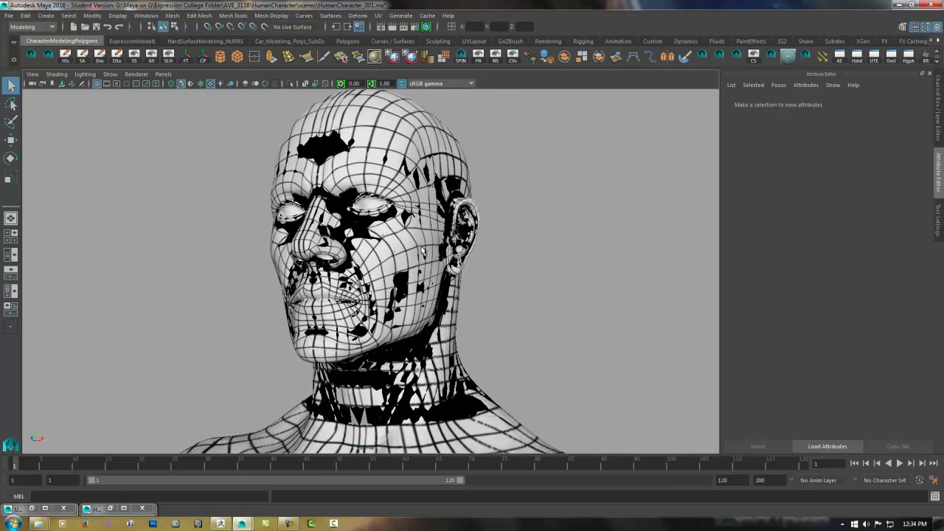
click(410, 226)
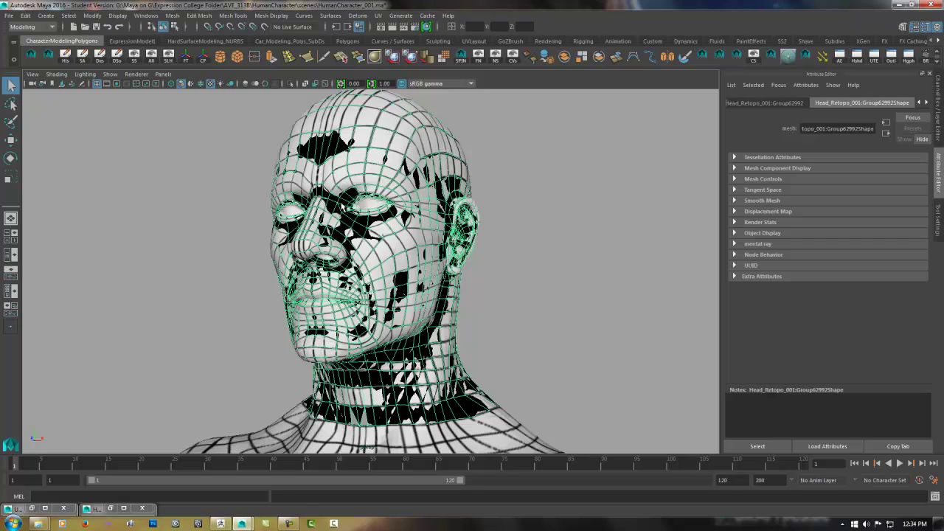
click(110, 509)
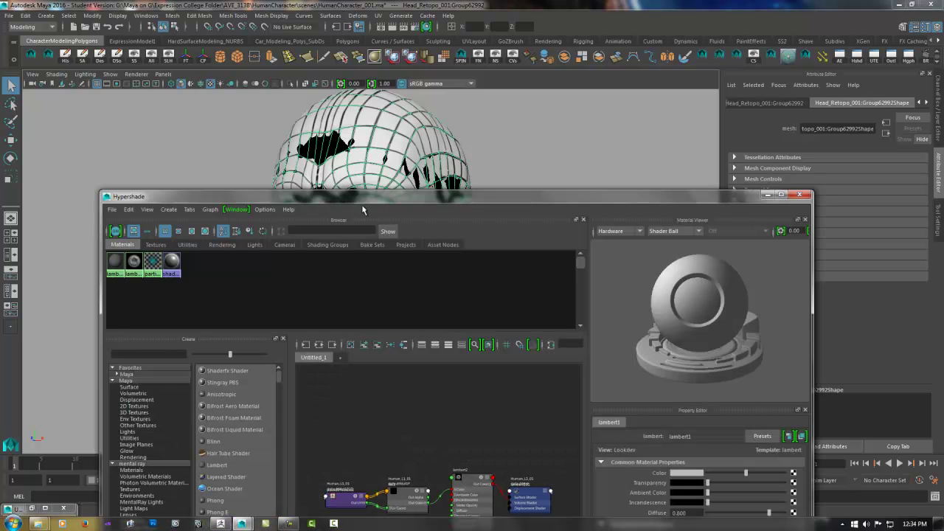
drag(413, 197, 406, 122)
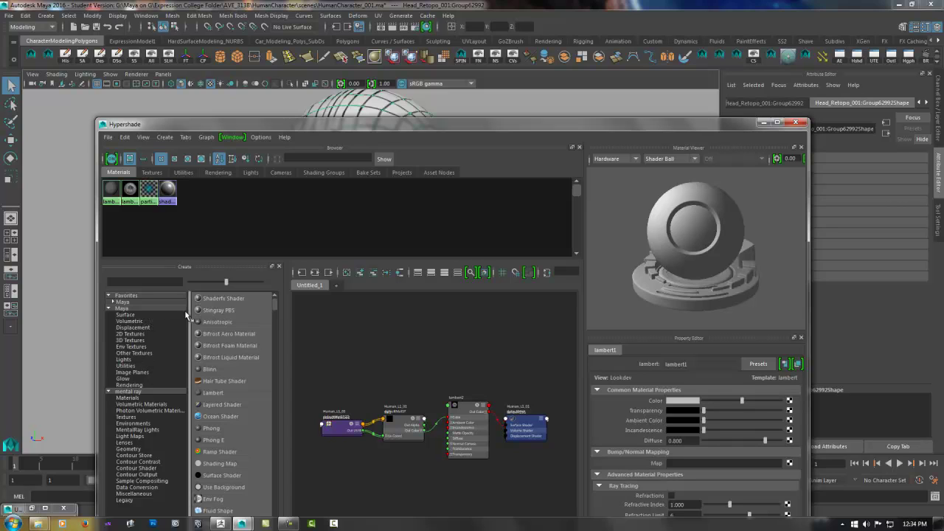
click(214, 370)
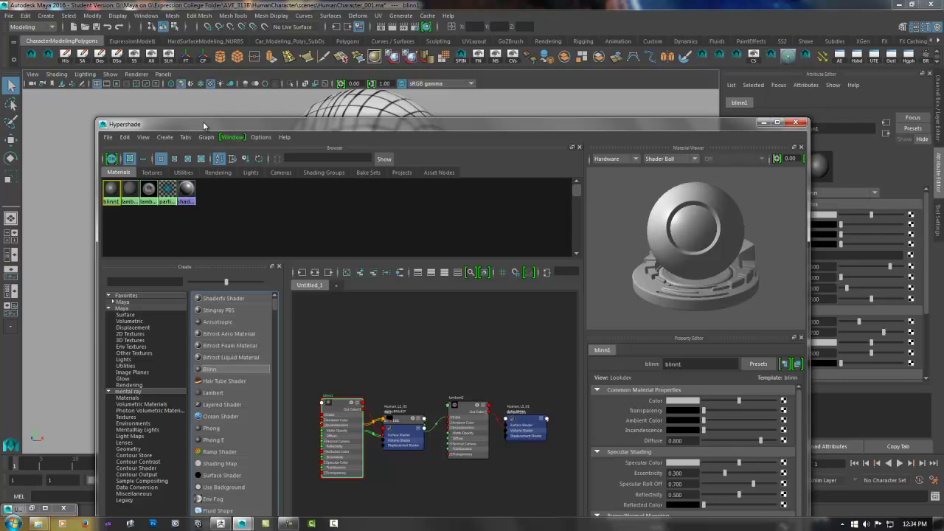
drag(204, 127, 179, 205)
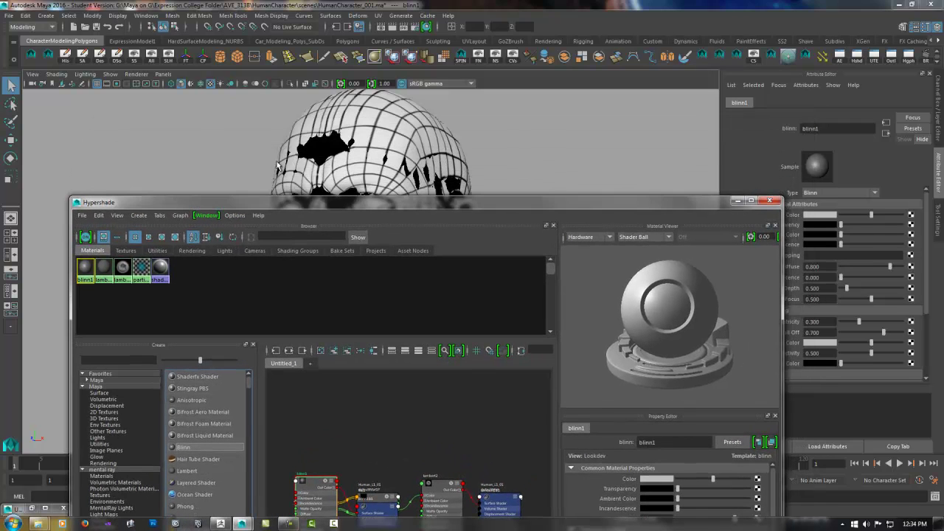
Assign the new Blinn material to the imported head retopology mesh and minimize the Hypershade.
click(322, 152)
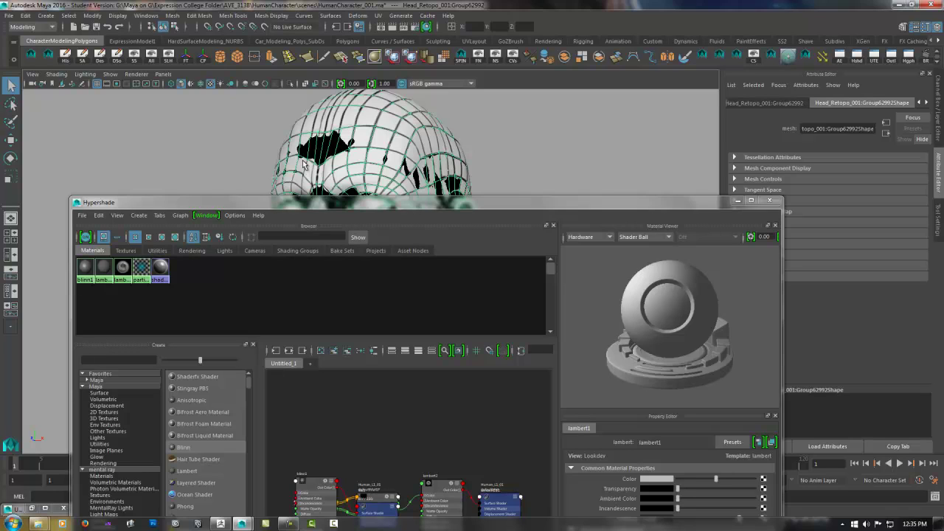
mouse_move(85, 267)
right_down()
mouse_move(111, 240)
mouse_move(131, 241)
right_up()
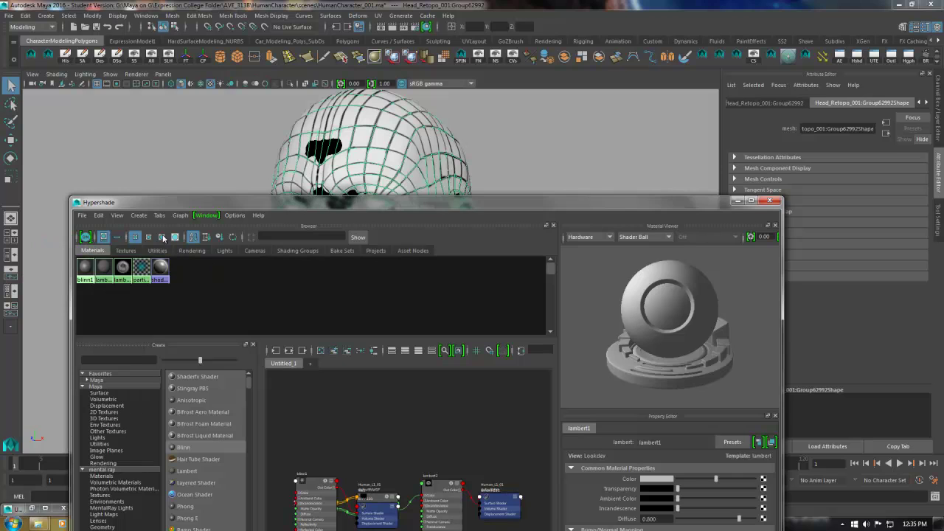
click(736, 201)
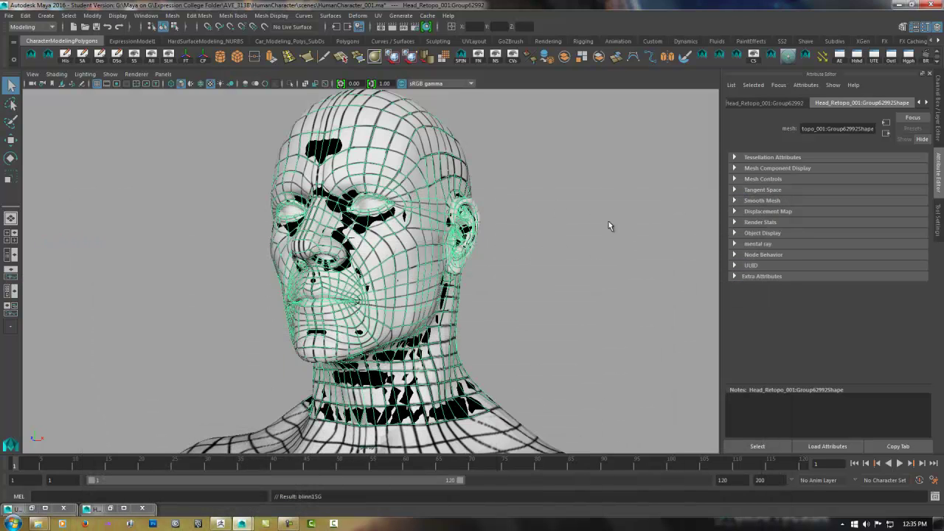
Hide the textured ZBrush body mesh so only the retopologized head shows.
click(535, 369)
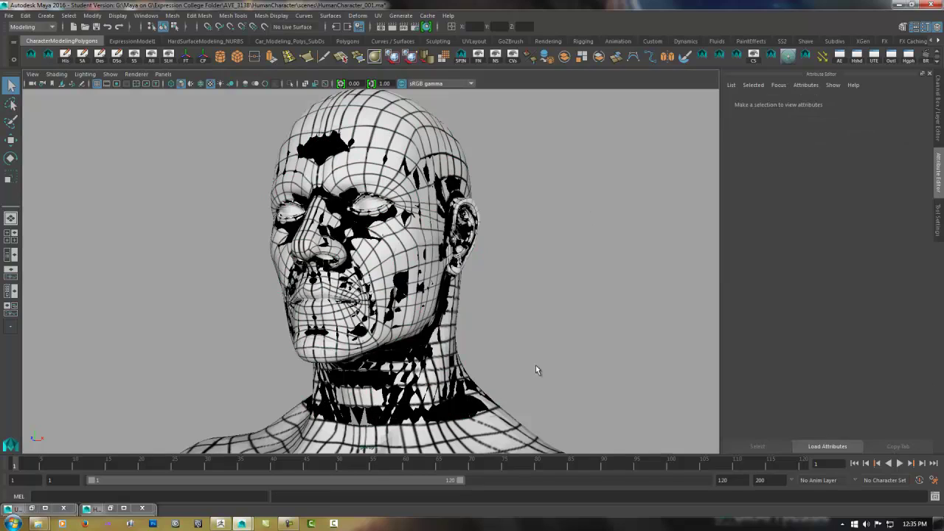
click(503, 427)
key(ctrl+h)
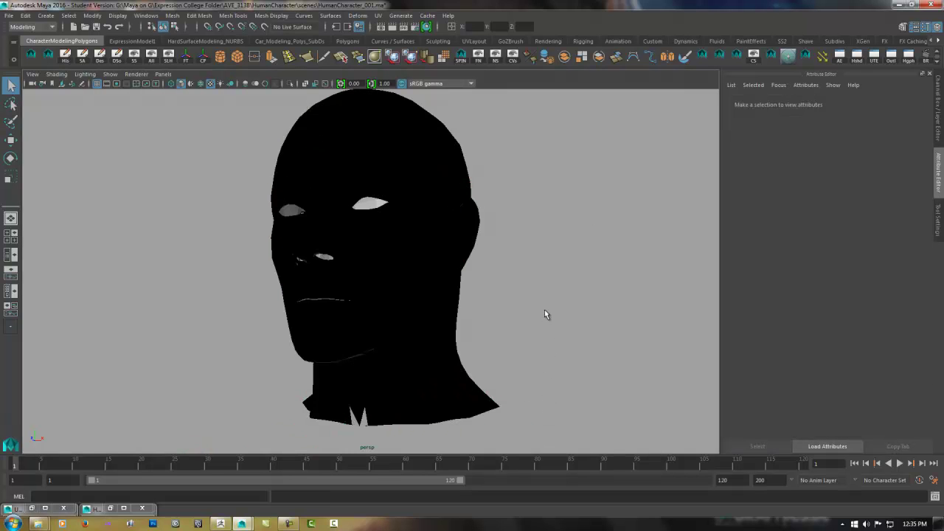
Reverse the normals of the retopologized head mesh and check its shading around the face.
click(438, 316)
alt+drag(439, 315, 434, 224)
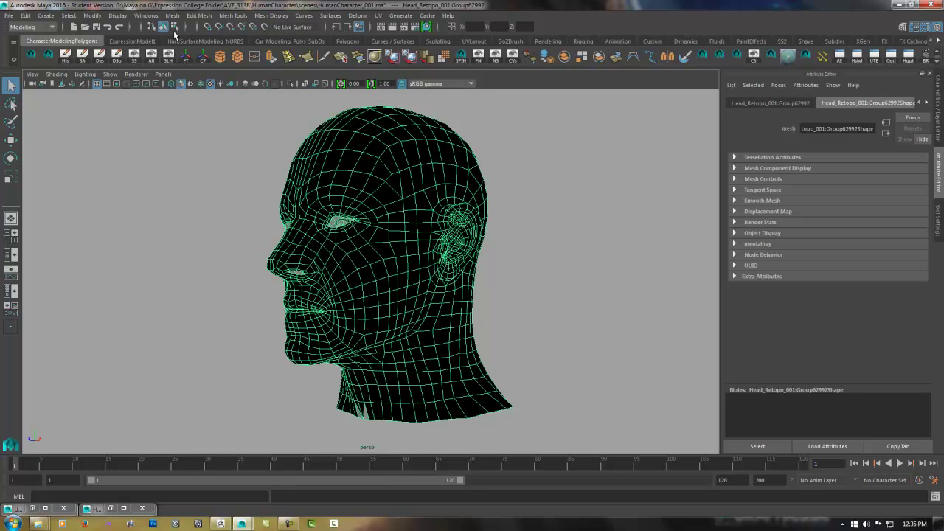
click(240, 18)
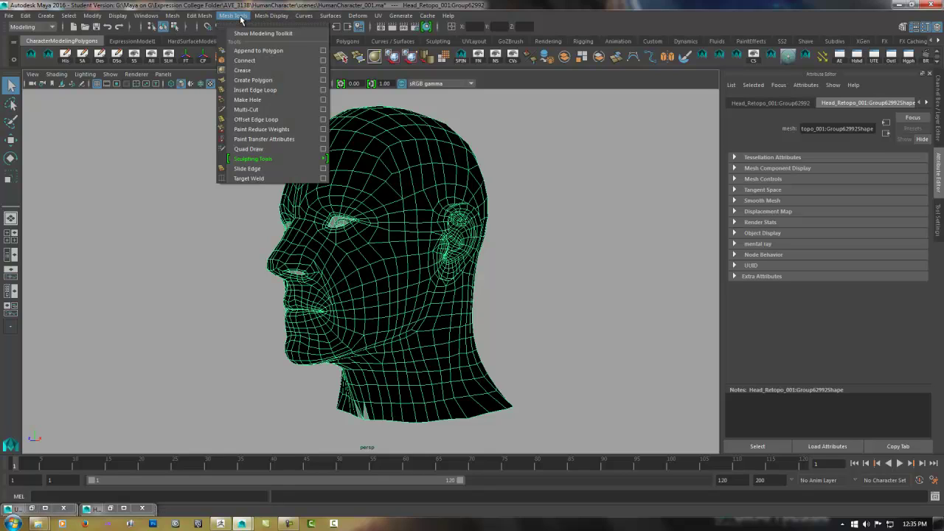
click(190, 16)
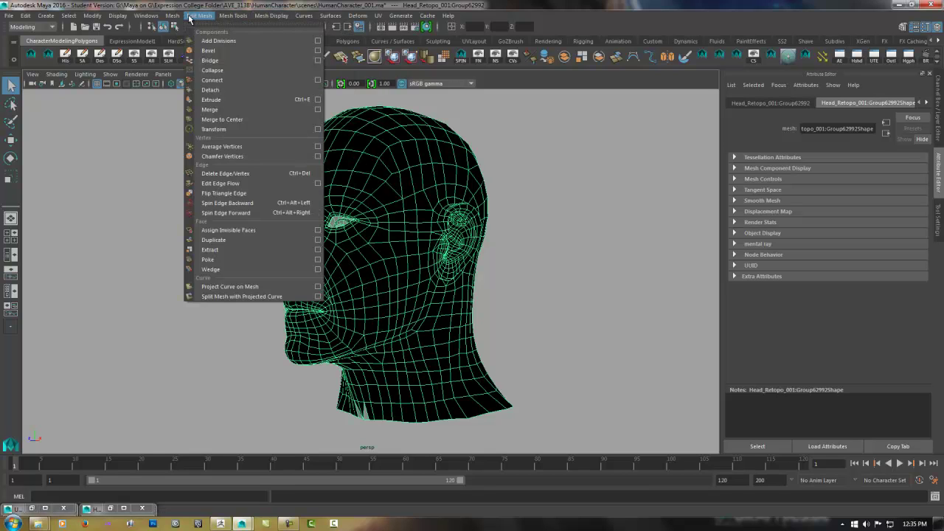
click(171, 15)
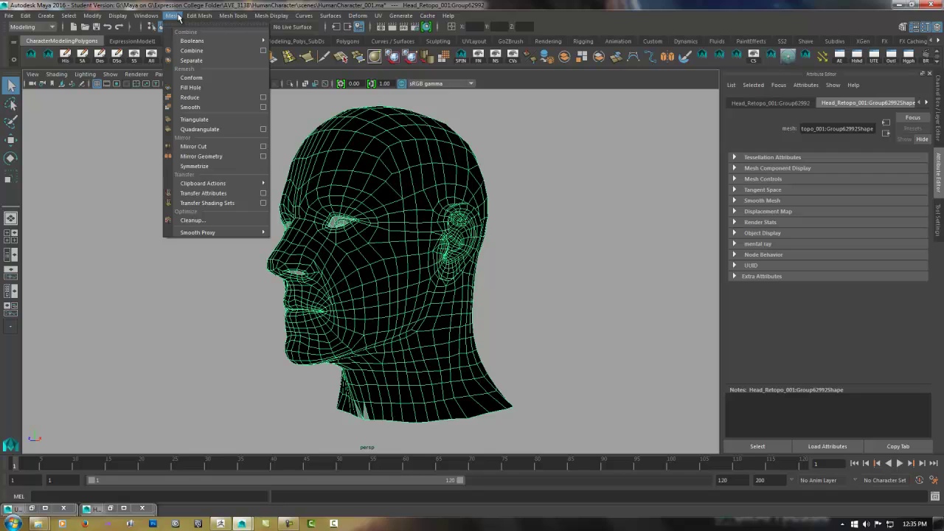
click(240, 15)
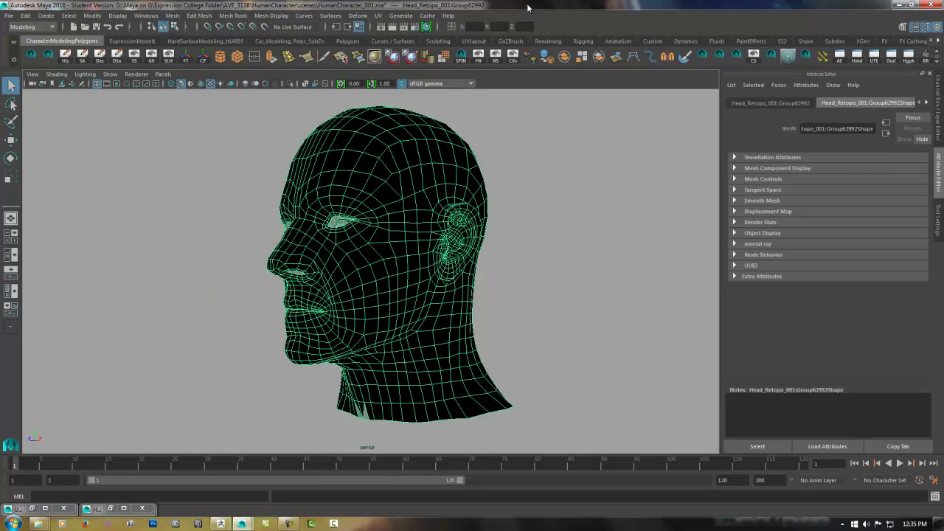
click(529, 57)
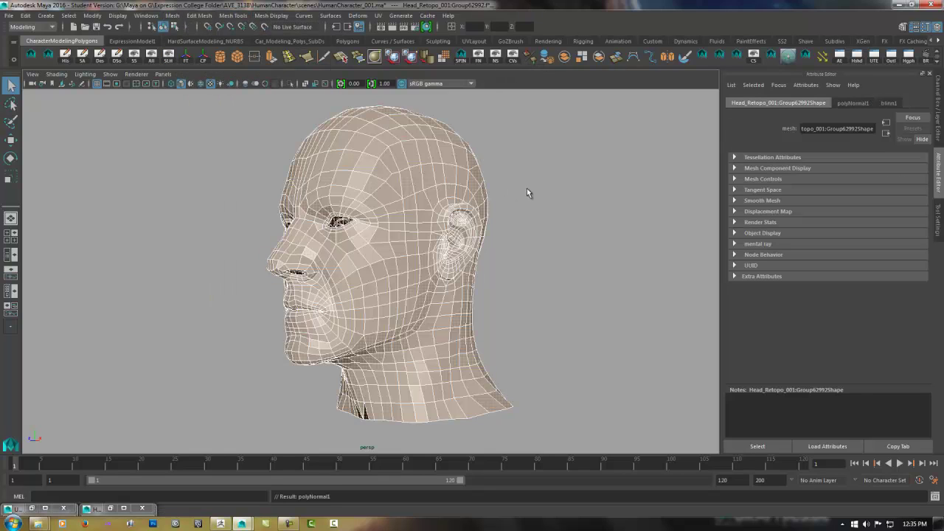
click(510, 192)
scroll(397, 221, up, 3)
alt+drag(396, 221, 368, 231)
click(416, 207)
scroll(416, 207, down, 3)
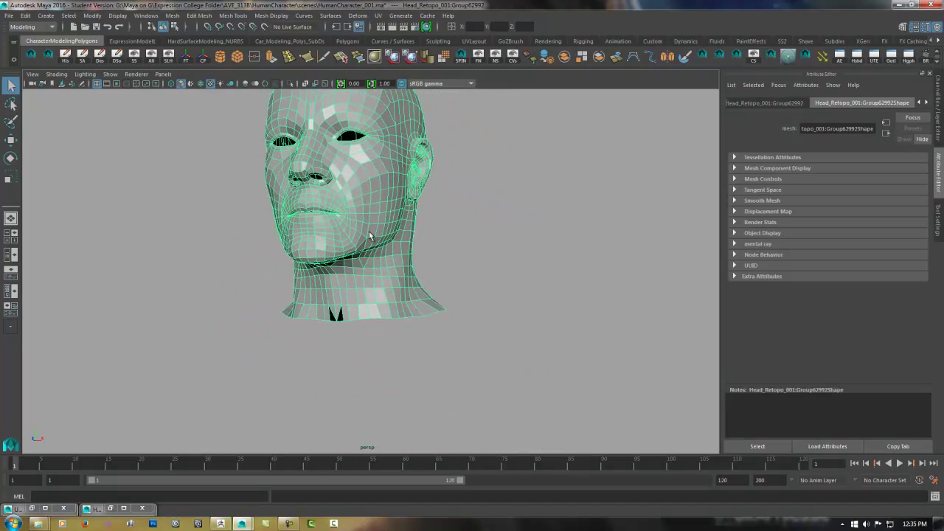
Delete the two diagonal edges beside the black triangular gaps at the front of the neck's lower border.
scroll(510, 240, up, 5)
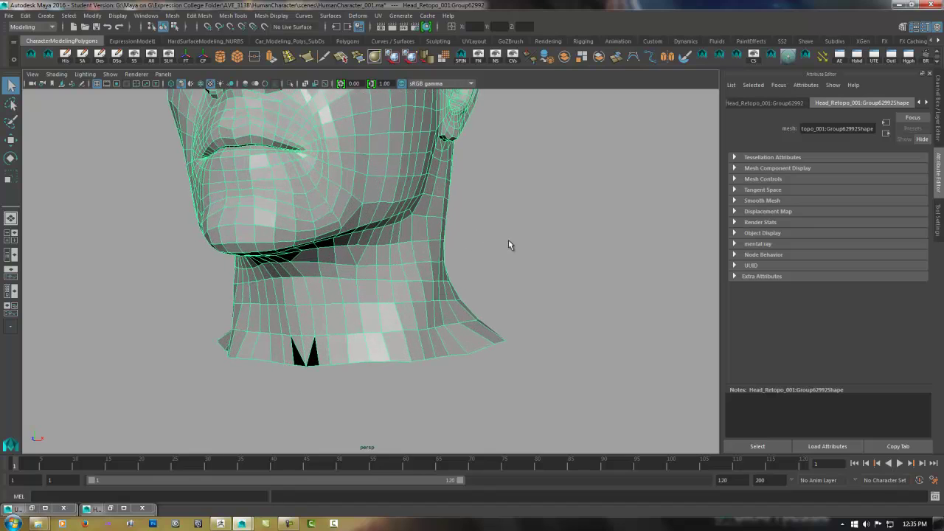
alt+drag(510, 241, 356, 288)
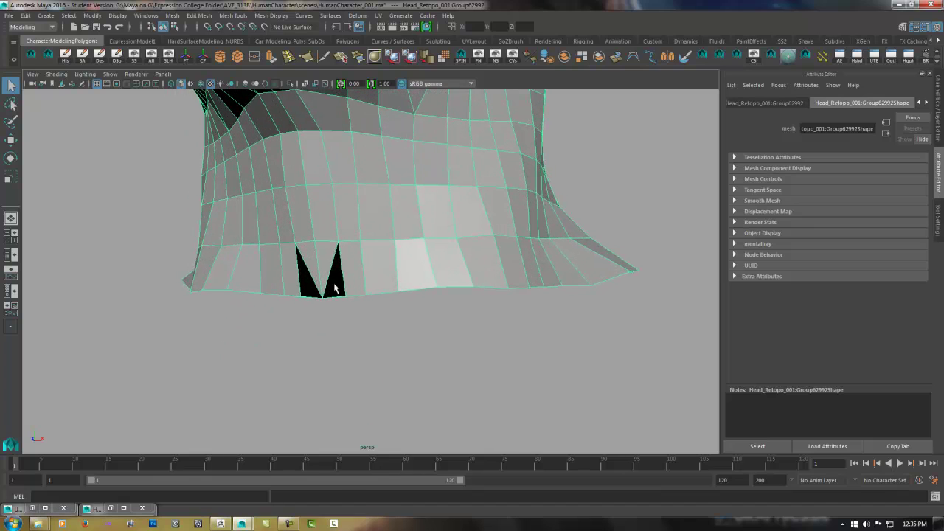
right_click(334, 237)
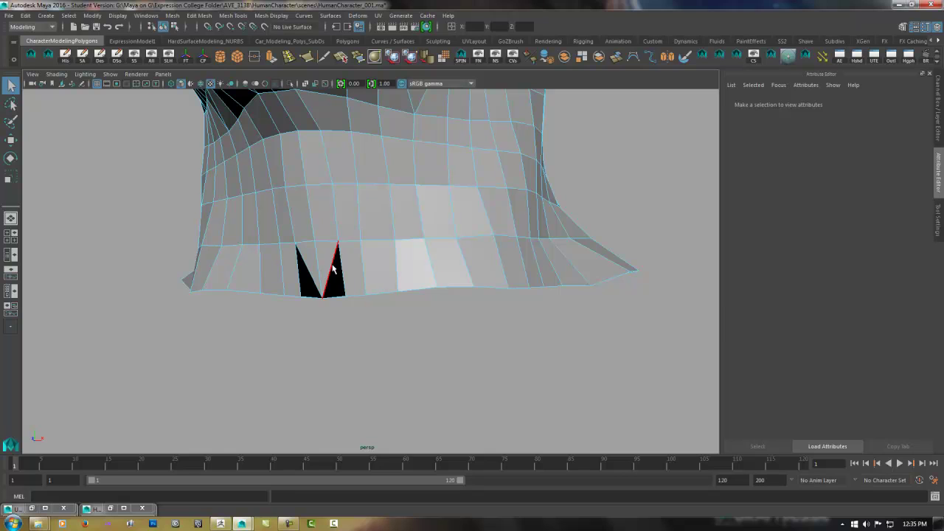
click(315, 273)
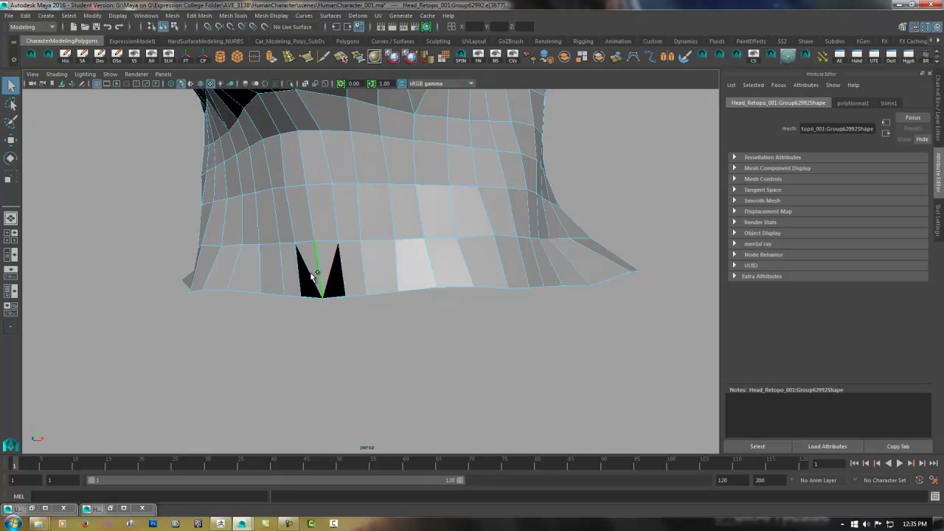
scroll(373, 273, up, 5)
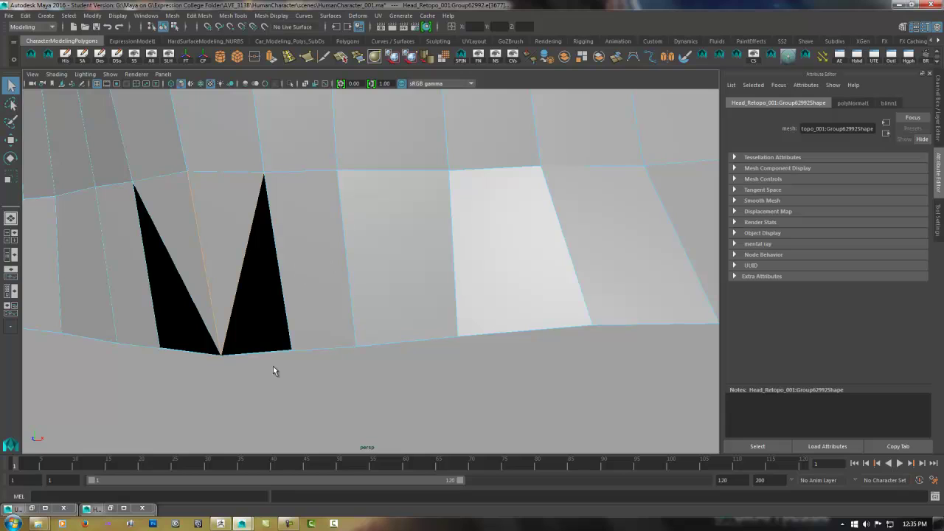
click(273, 369)
click(238, 301)
shift+click(192, 302)
shift+right_drag(192, 301, 163, 312)
scroll(331, 298, down, 5)
alt+drag(326, 289, 351, 293)
scroll(414, 293, down, 4)
alt+drag(383, 223, 474, 286)
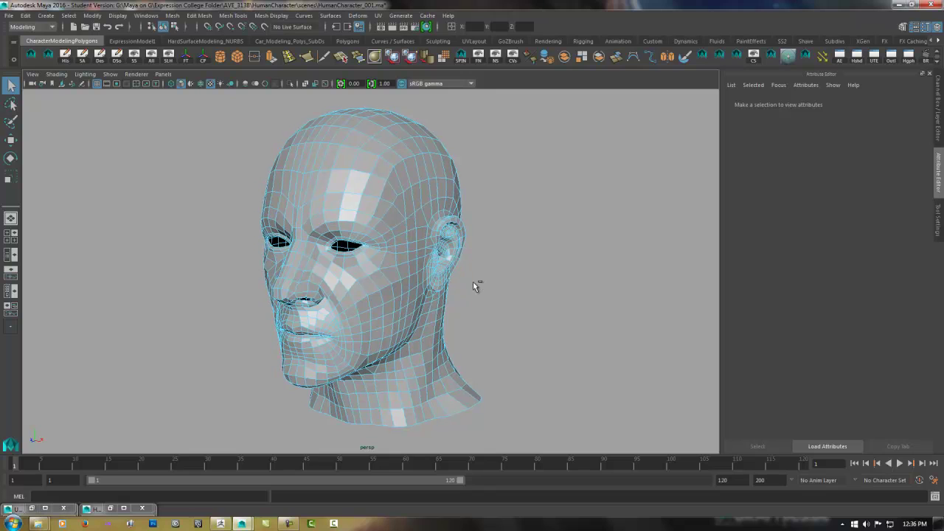
Save the scene and return the head mesh from edge selection to object mode.
key(ctrl+s)
click(448, 272)
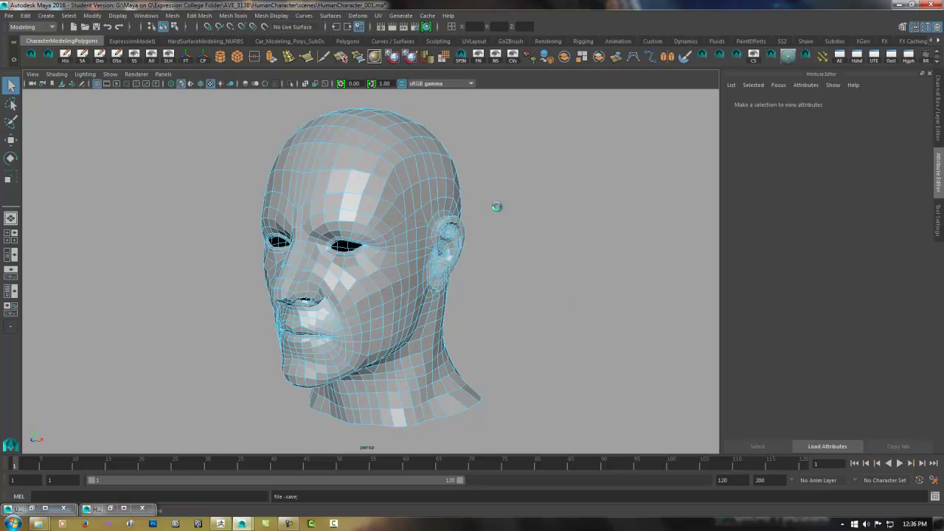
right_drag(426, 215, 483, 197)
alt+drag(515, 229, 500, 254)
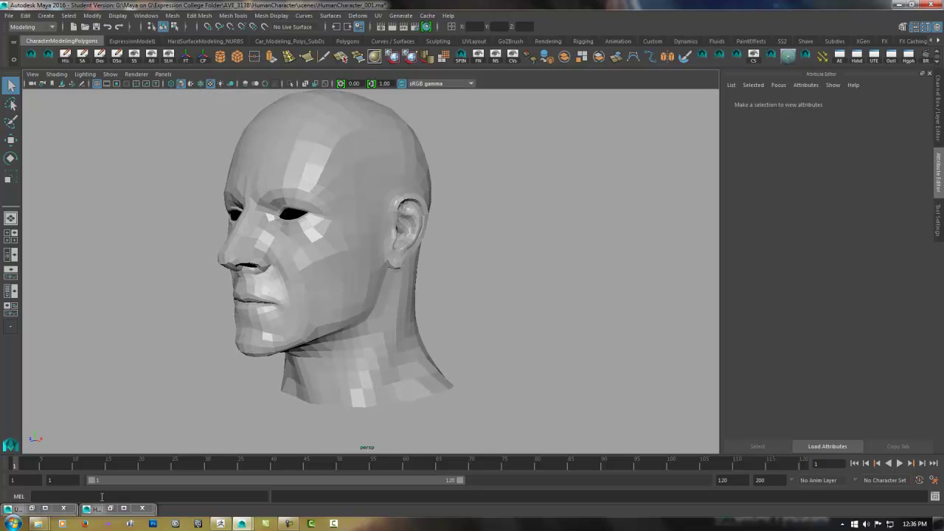
alt+drag(322, 414, 270, 402)
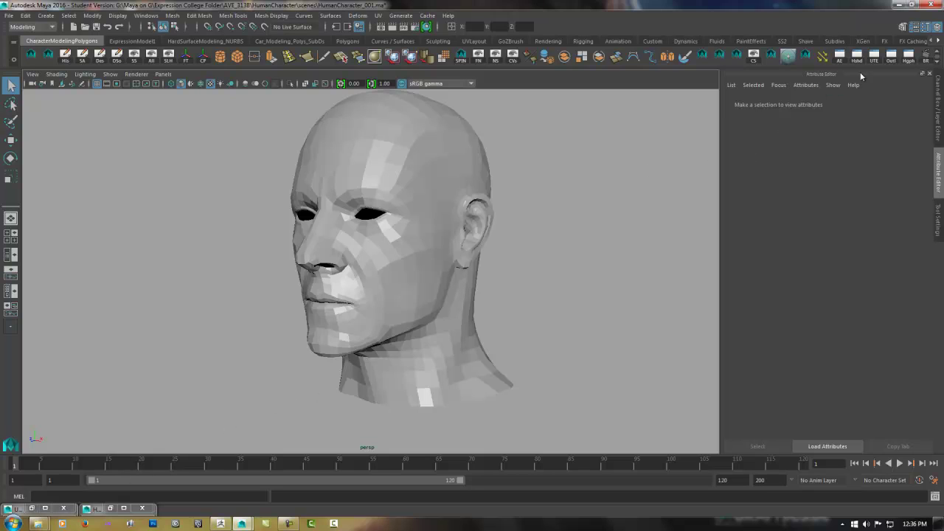
Unhide Human_L1_01:ZBrushPolyMesh3D using the Outliner, clear the selection, and minimize the Outliner.
click(890, 54)
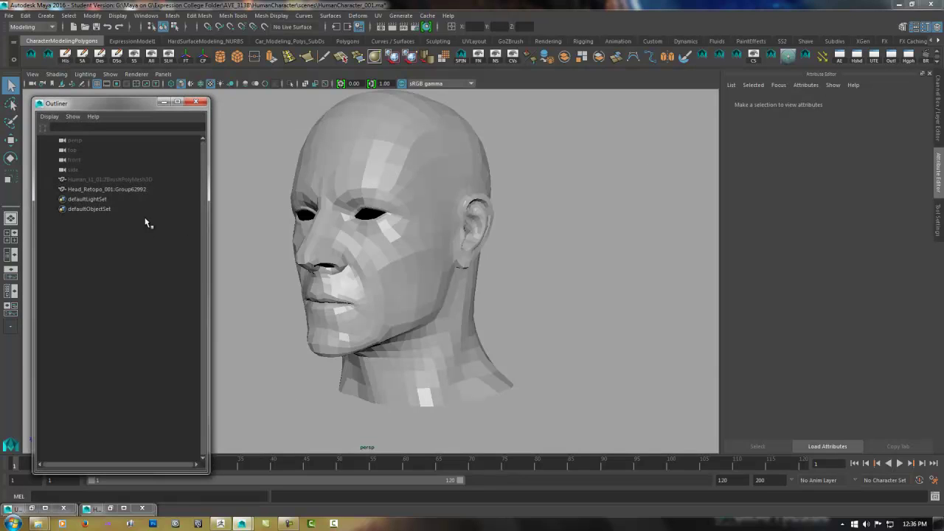
click(107, 179)
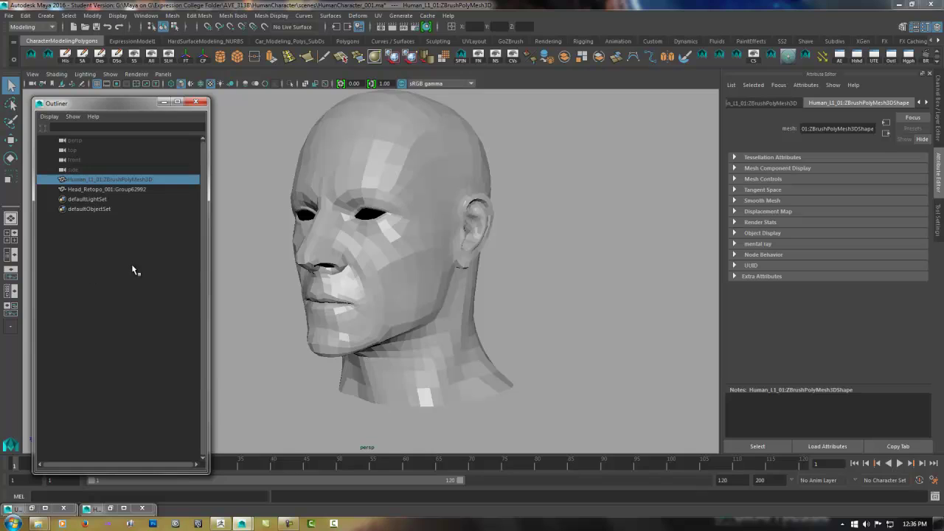
click(302, 225)
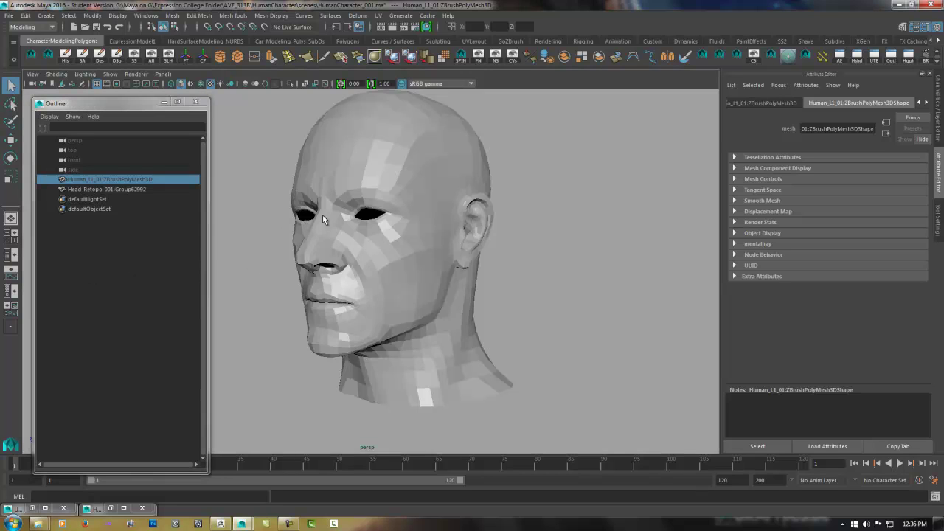
key(shift+h)
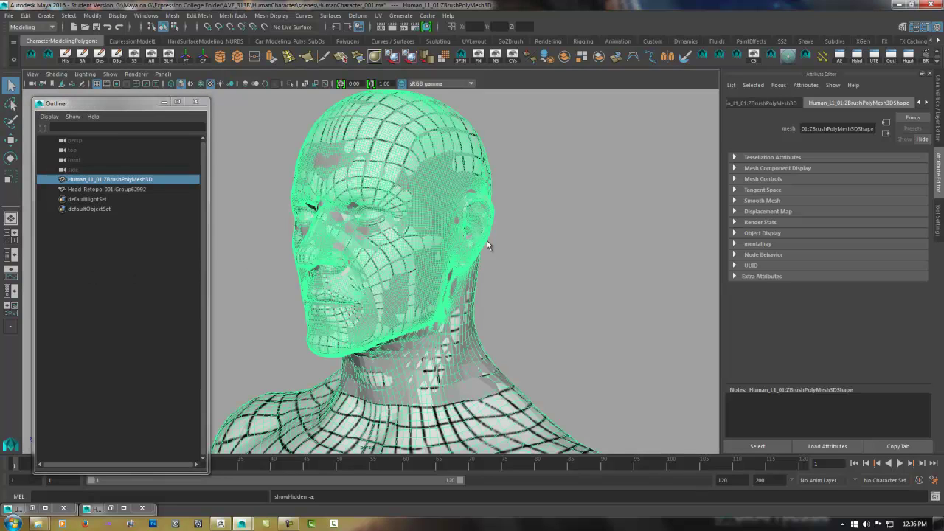
key(ctrl+z)
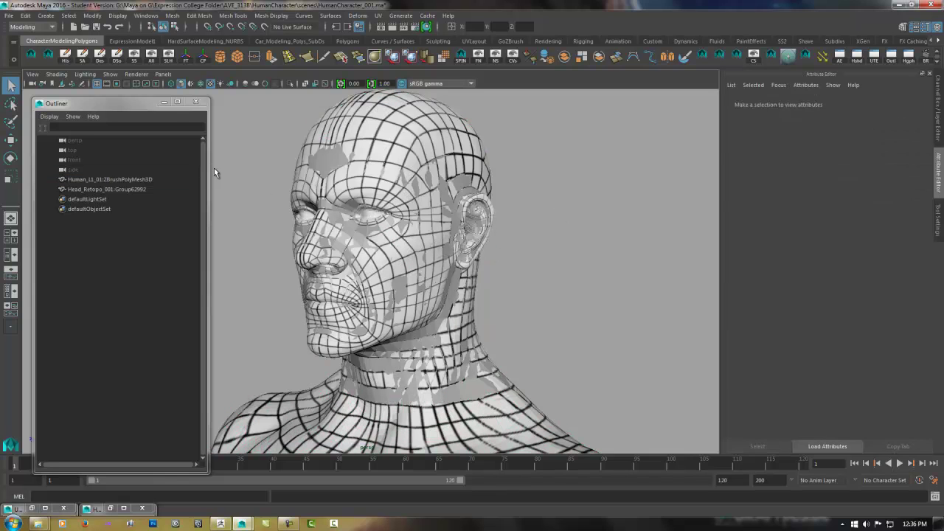
click(164, 102)
Assign the ZBrush body mesh to a new display layer.
mouse_move(463, 242)
alt+mouse_down()
mouse_move(447, 210)
mouse_move(468, 238)
alt+mouse_up()
alt+right_drag(467, 238, 366, 258)
alt+drag(367, 258, 391, 265)
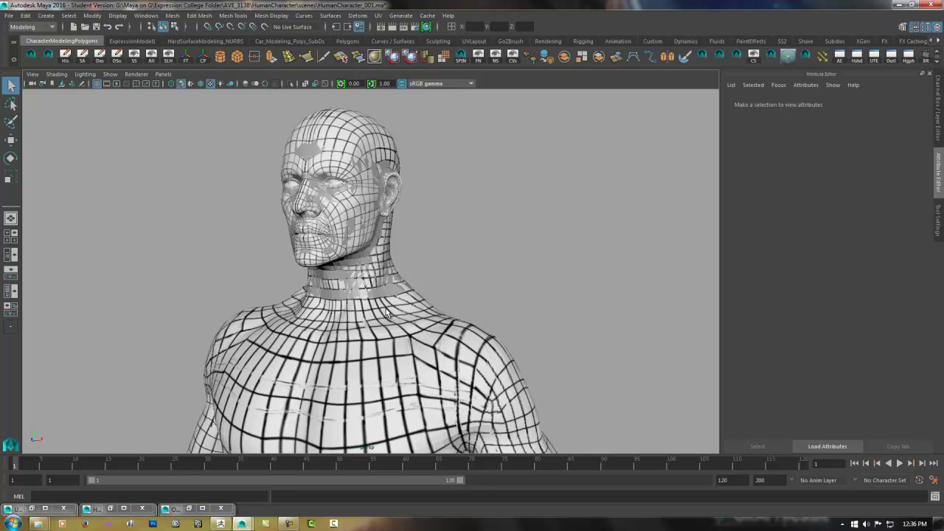
click(387, 313)
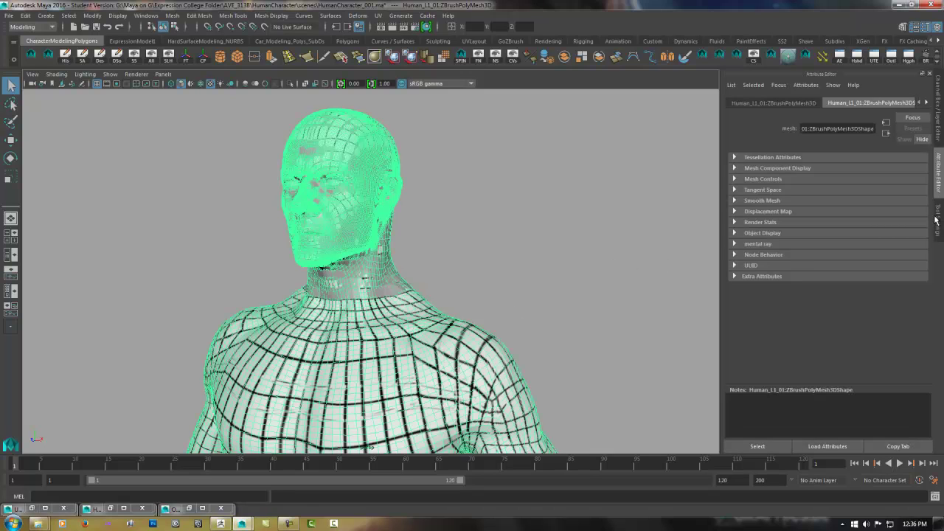
click(939, 126)
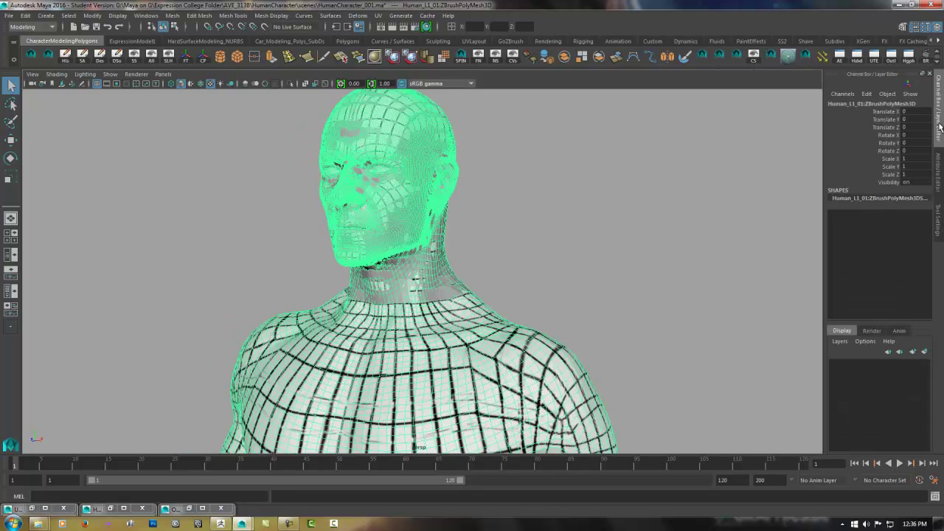
click(925, 352)
click(846, 366)
click(848, 365)
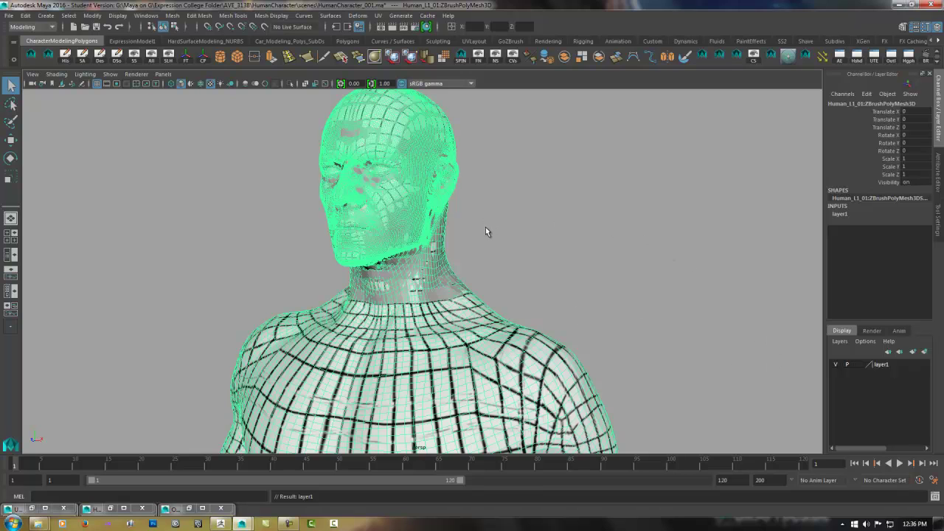
Set layer1's display type to Reference and test whether the body mesh can still be selected.
click(553, 221)
right_click(457, 238)
click(510, 286)
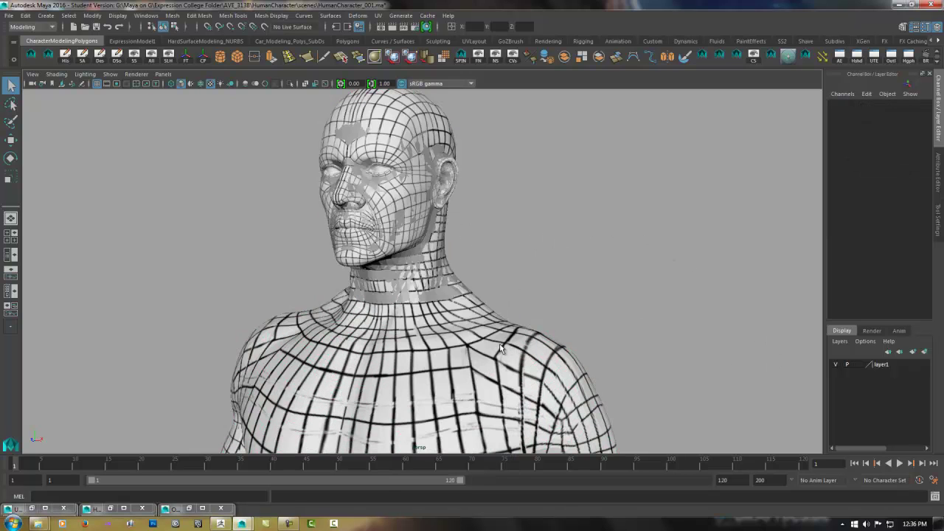
click(661, 303)
click(858, 365)
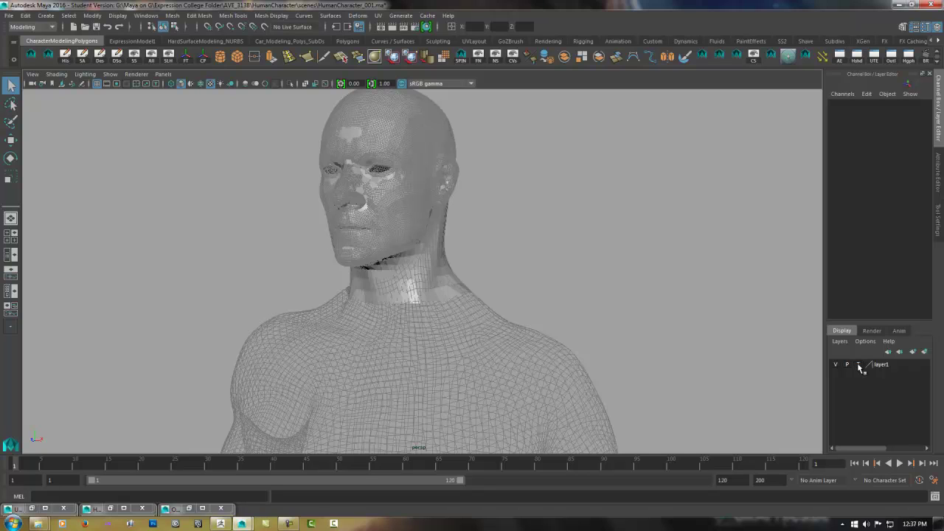
click(858, 365)
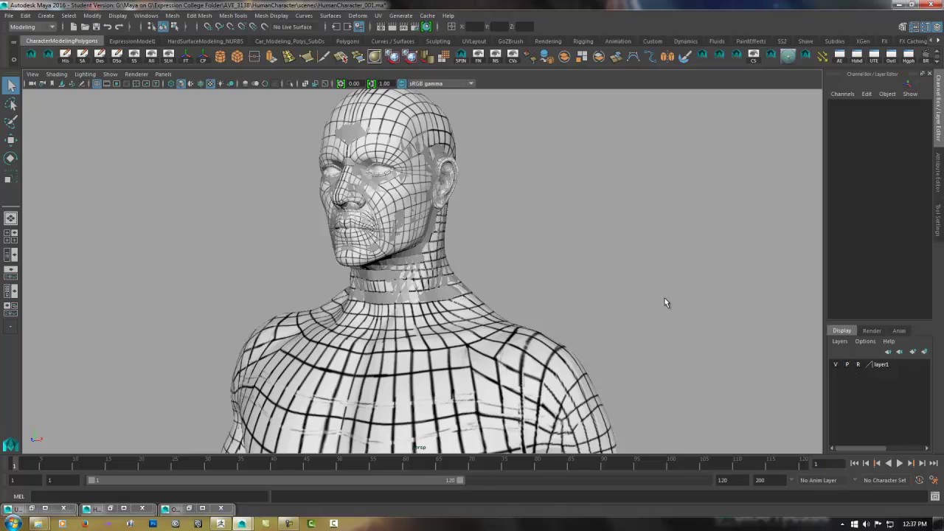
drag(568, 322, 523, 365)
Assign the retopologized head mesh to a new display layer.
alt+right_drag(554, 311, 668, 318)
alt+middle_drag(668, 317, 588, 288)
alt+right_drag(588, 288, 632, 362)
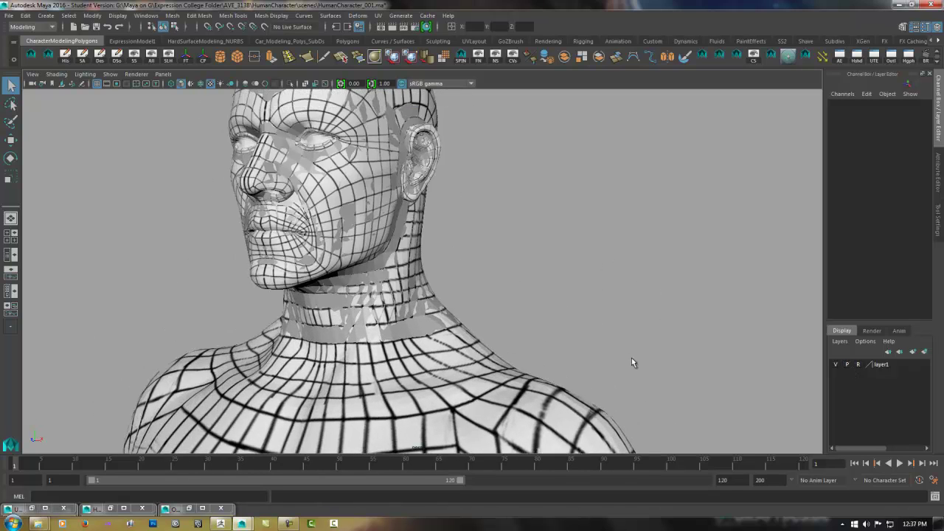
alt+drag(632, 362, 615, 309)
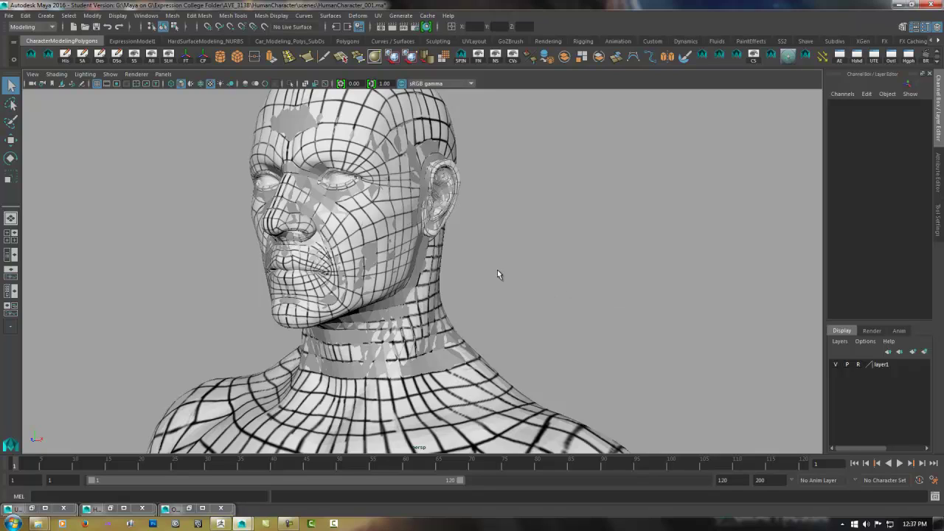
click(404, 298)
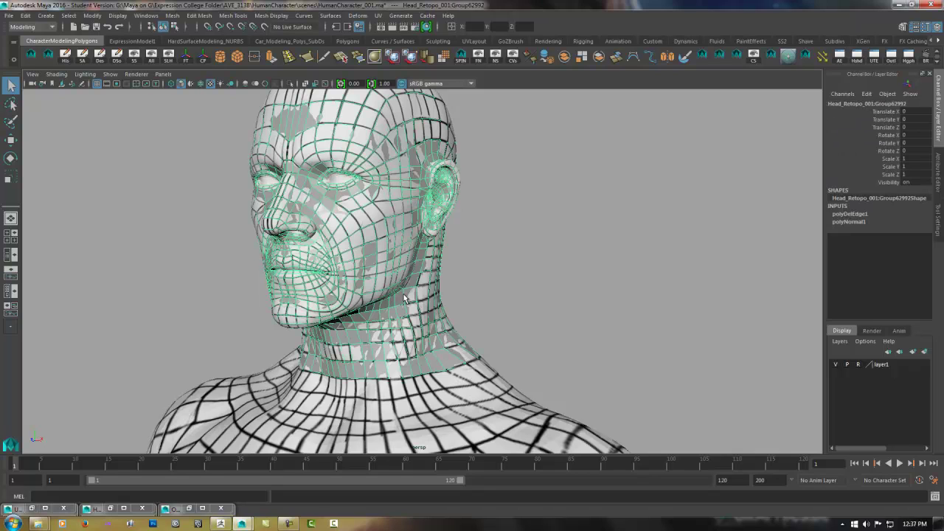
click(926, 352)
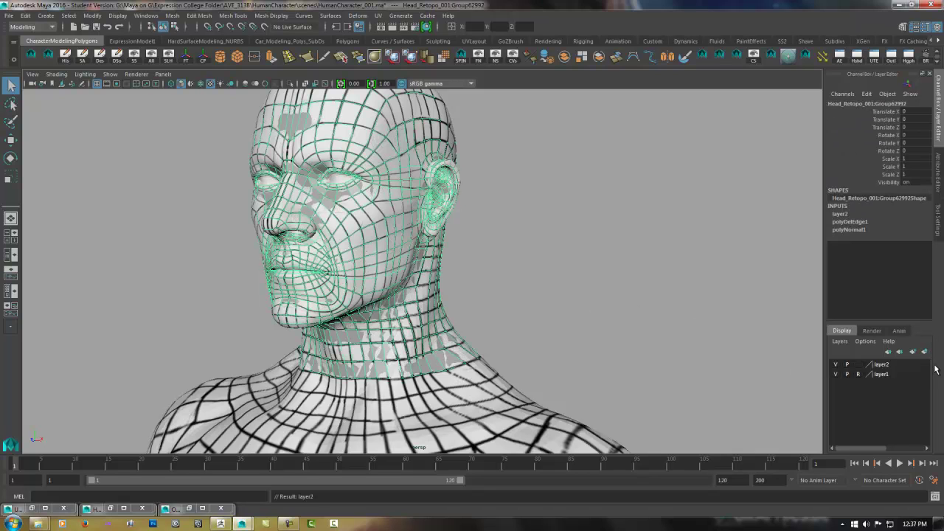
Rename the head mesh's display layer to Head_layer.
double_click(883, 365)
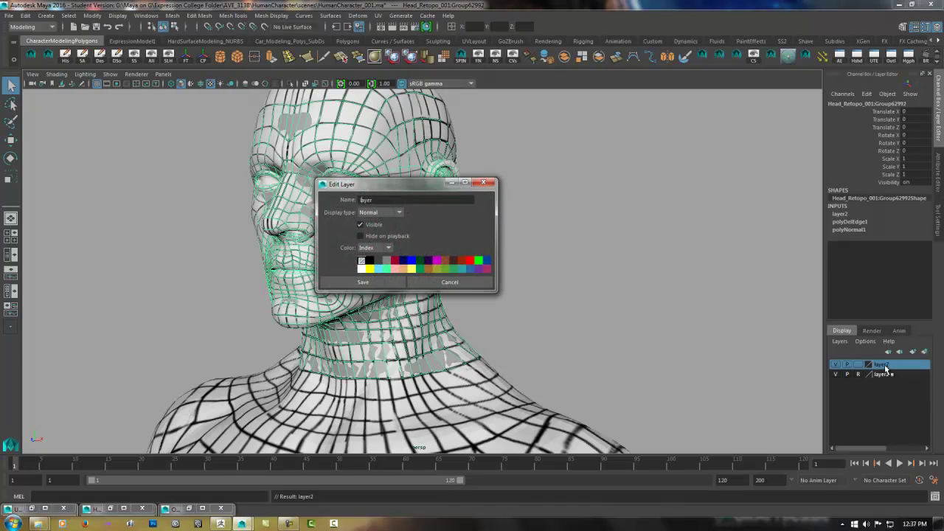
text(Head_)
click(381, 283)
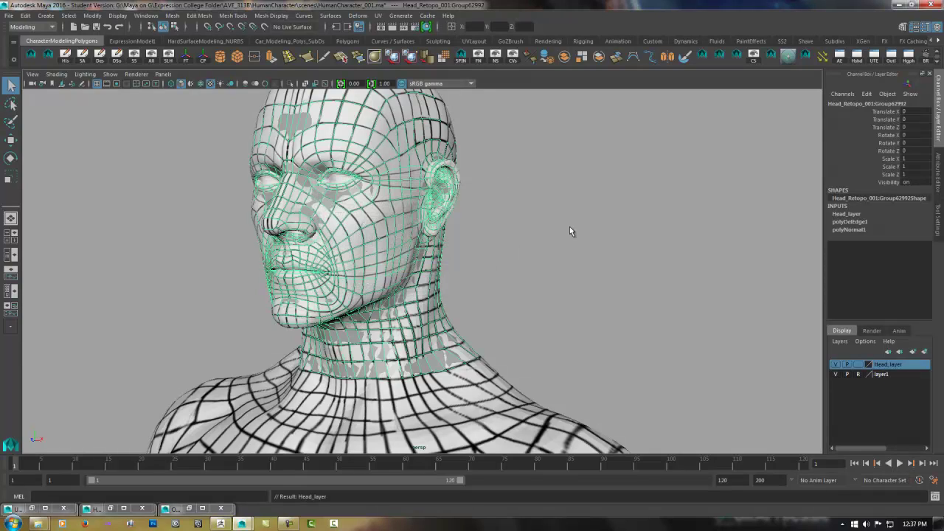
Clear the selection, set Head_layer's display type to Reference, and highlight layer1.
click(627, 236)
alt+drag(577, 286, 570, 250)
alt+middle_drag(570, 251, 556, 246)
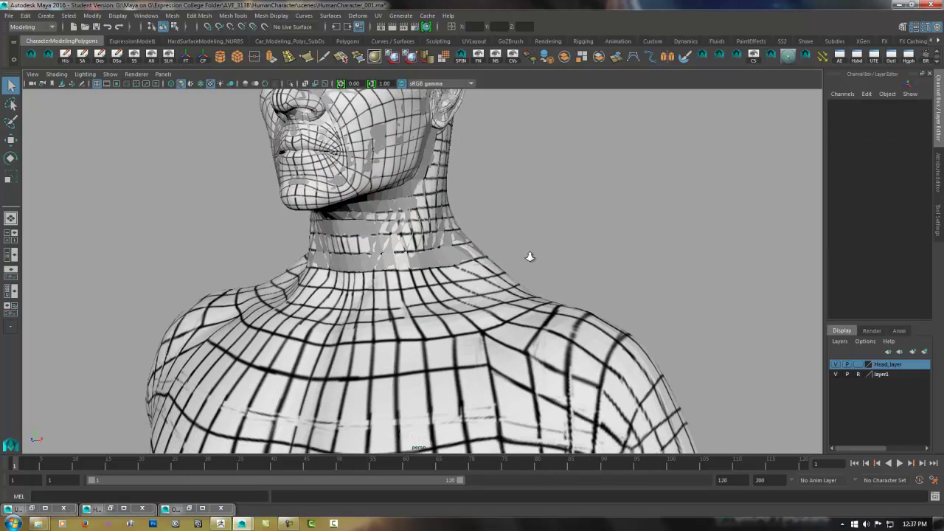
alt+right_drag(507, 271, 578, 268)
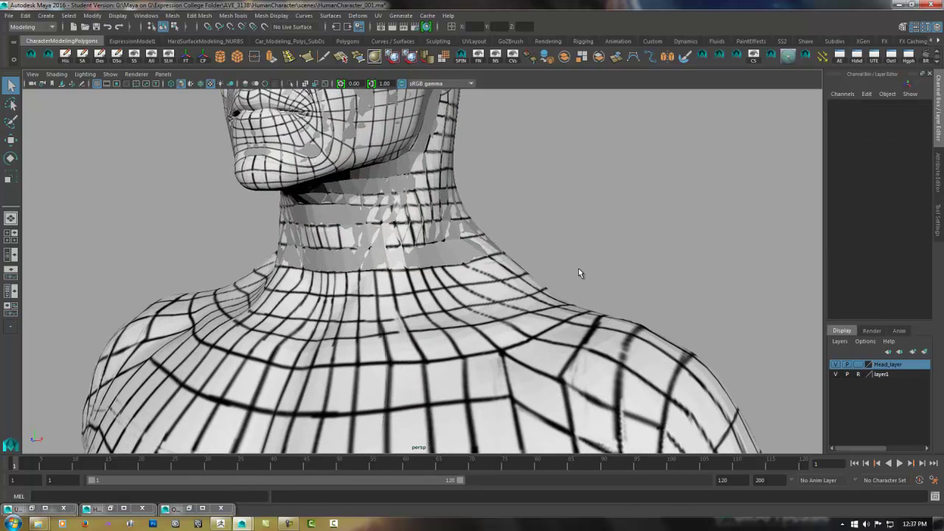
click(858, 365)
click(857, 364)
click(882, 375)
alt+drag(545, 310, 239, 395)
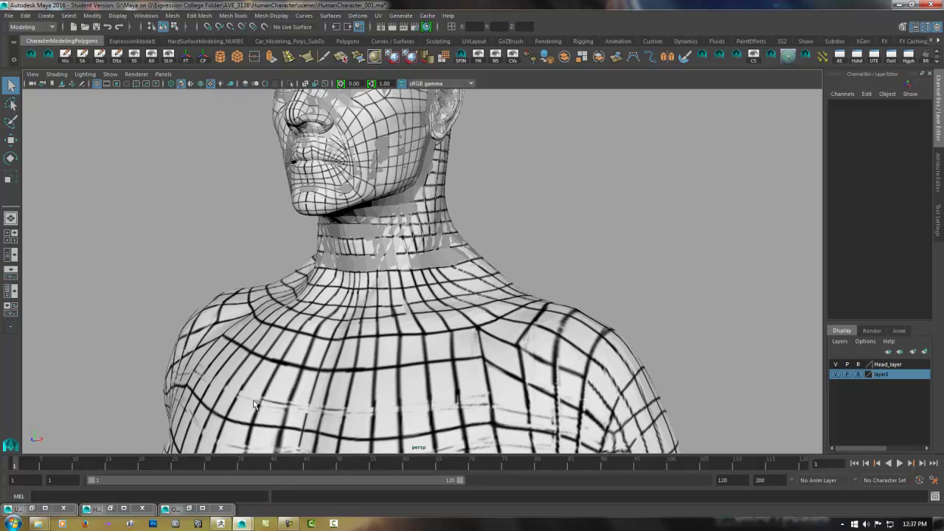
Select Human_L1_01:ZBrushPolyMesh3D in the Outliner and make it the live surface.
click(189, 508)
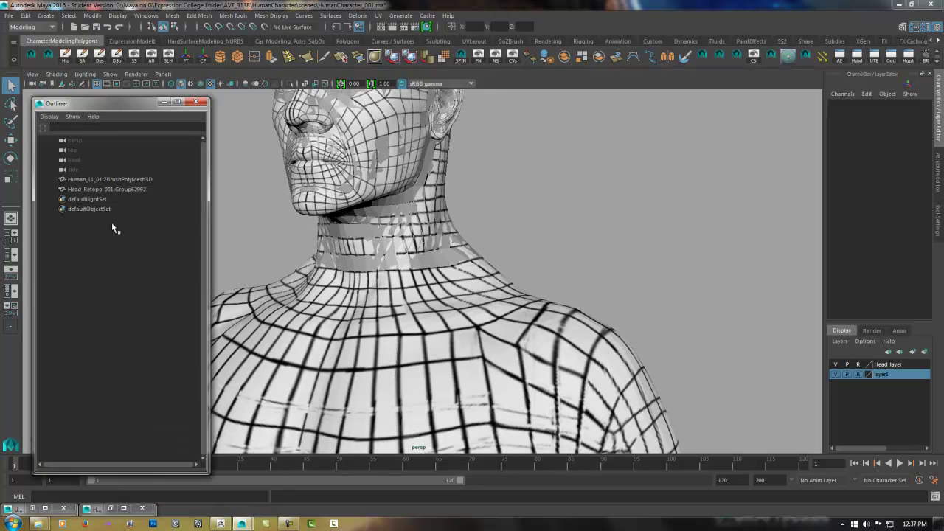
click(111, 180)
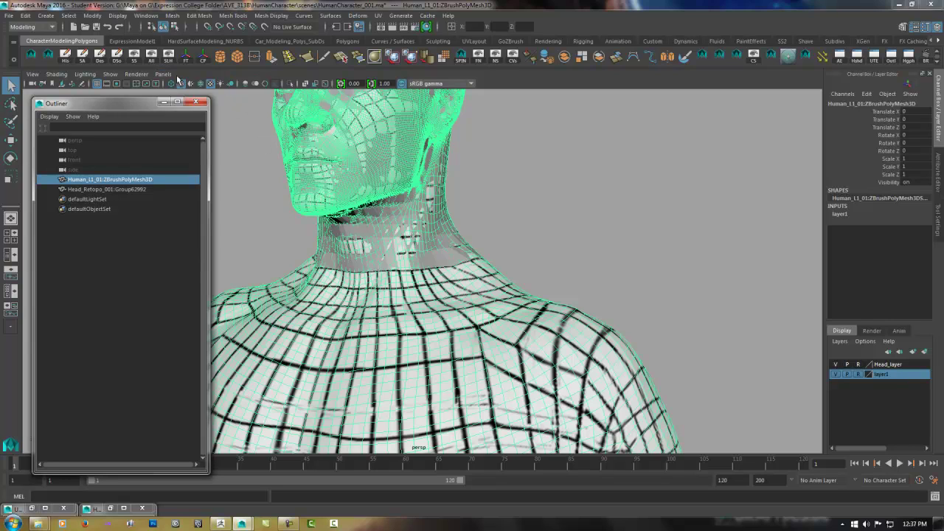
click(46, 15)
click(49, 16)
click(65, 16)
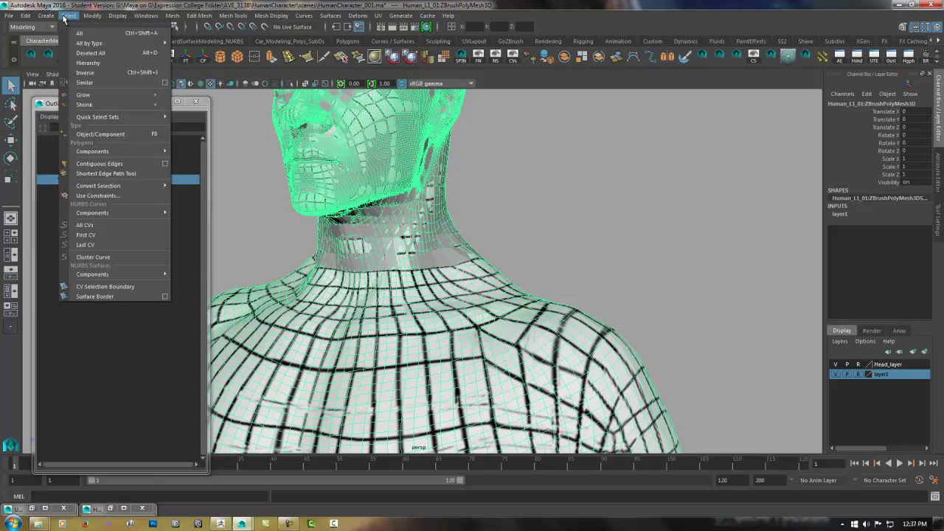
mouse_move(51, 17)
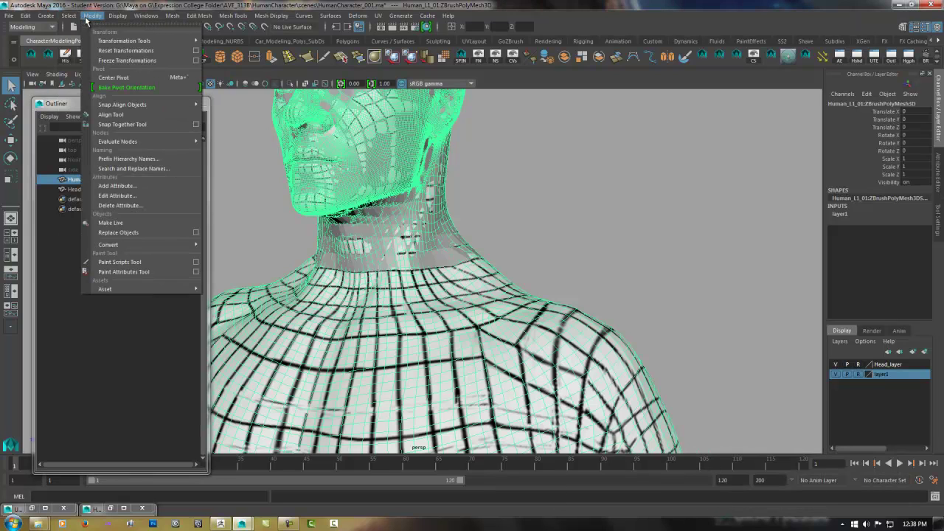
click(110, 223)
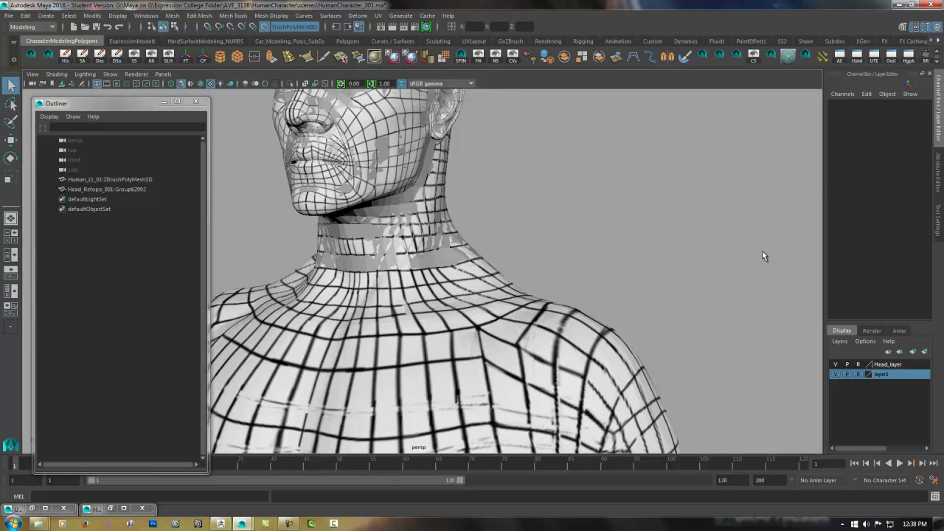
Activate Quad Draw from the Modeling Toolkit and minimize the Outliner.
click(239, 19)
click(255, 31)
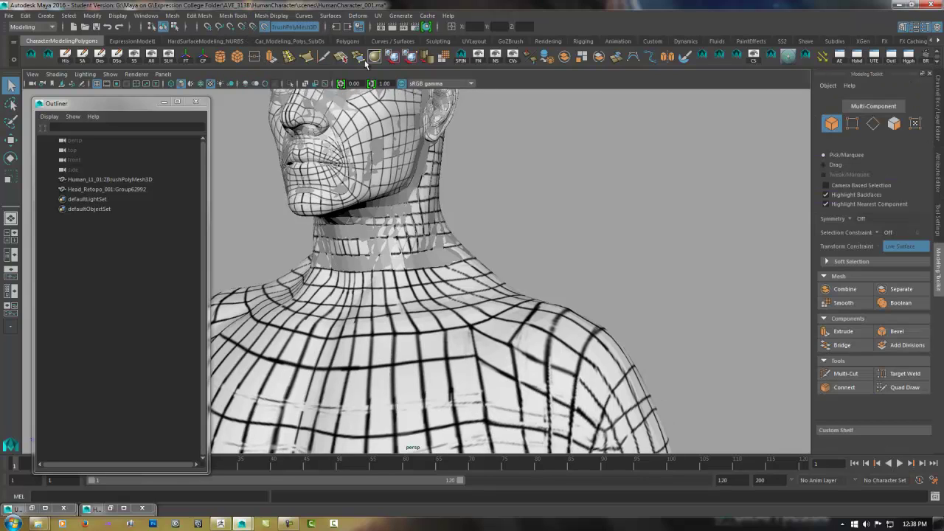
click(912, 391)
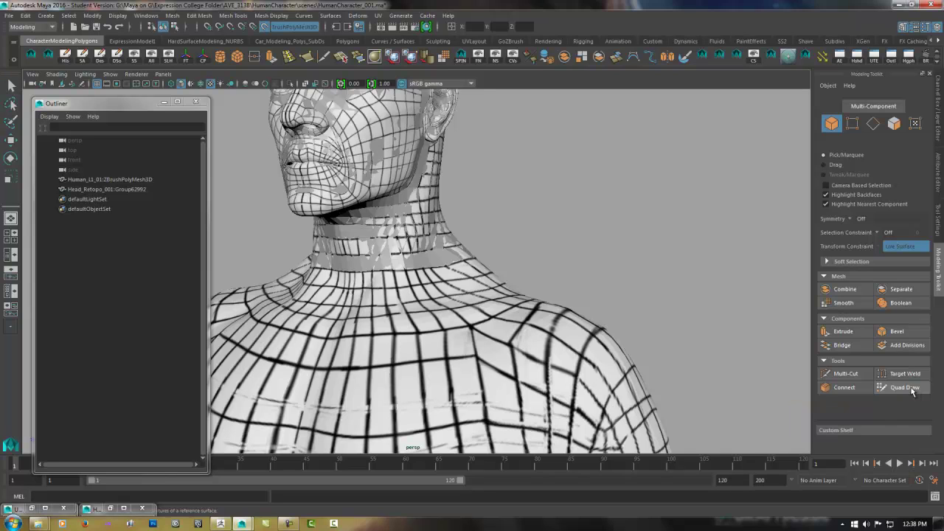
drag(927, 244, 934, 316)
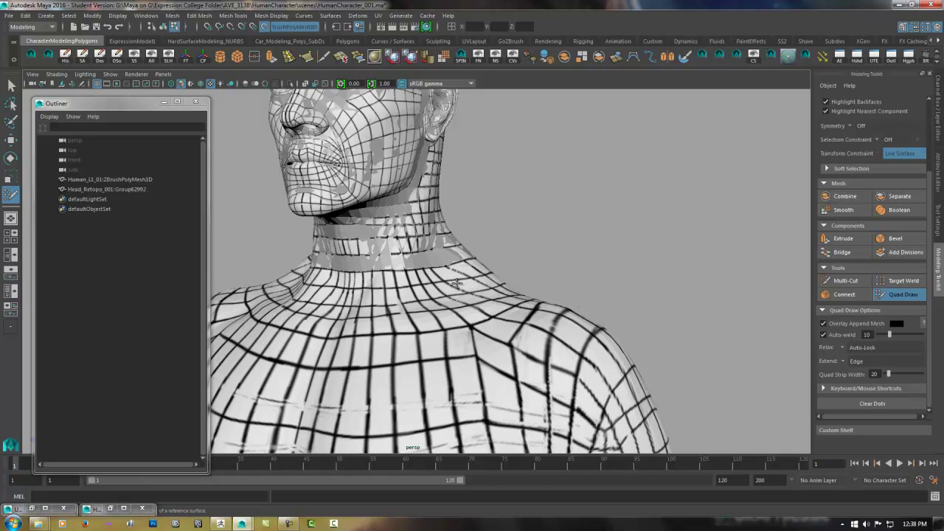
alt+right_drag(548, 221, 648, 193)
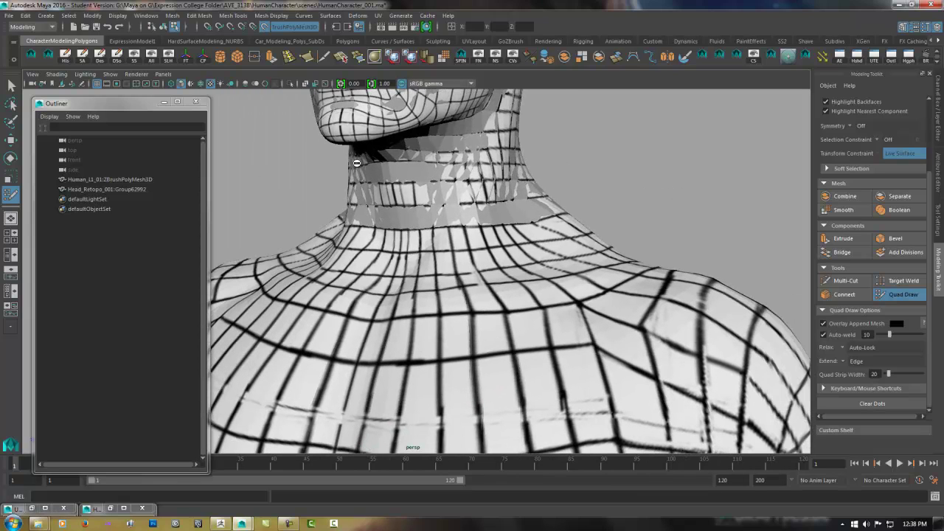
click(164, 102)
Draw a single quad from four dots at the front center of the neck's base, following the grid painted on the body.
alt+drag(508, 198, 556, 225)
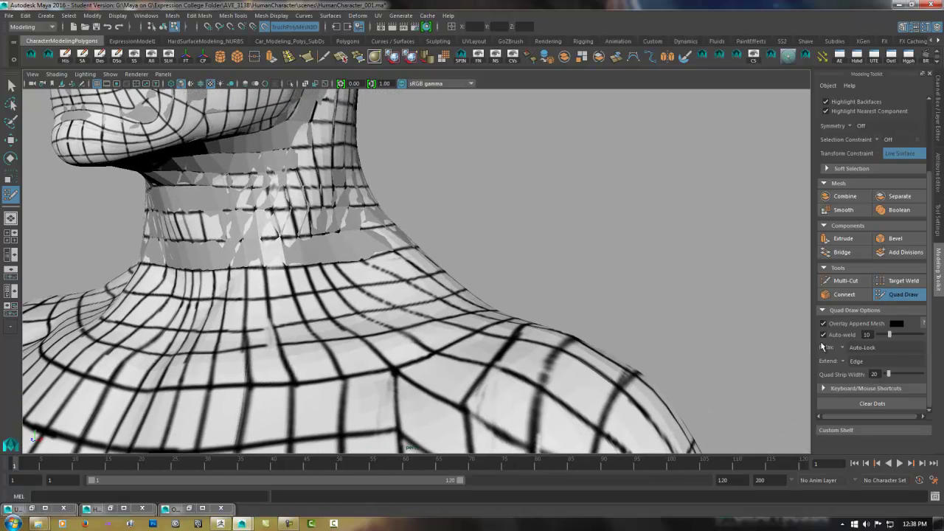
drag(811, 341, 797, 342)
scroll(398, 262, down, 3)
scroll(361, 277, up, 5)
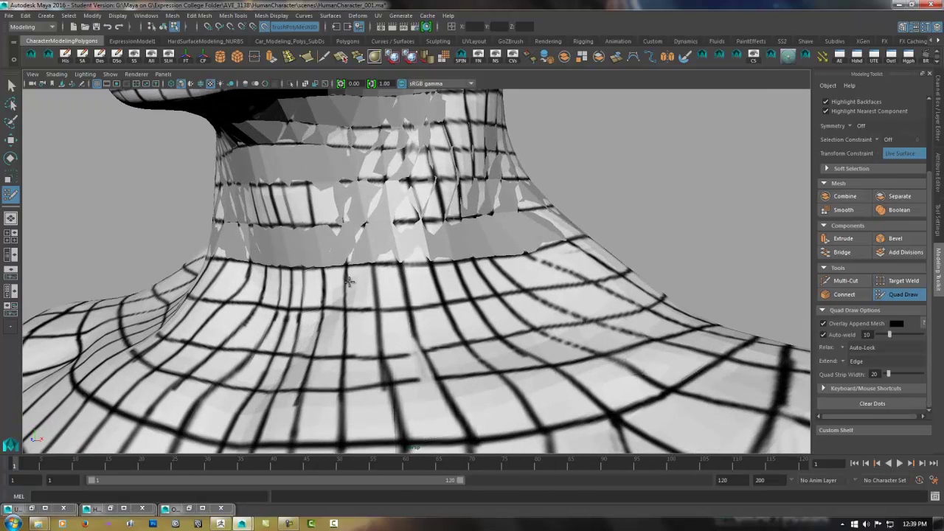
click(292, 271)
click(289, 309)
click(300, 308)
click(303, 270)
shift+click(297, 289)
Leave Quad Draw, select the new quad's two vertices nearest the body's centerline, and apply an X coordinate to them.
click(11, 85)
right_drag(296, 285, 357, 233)
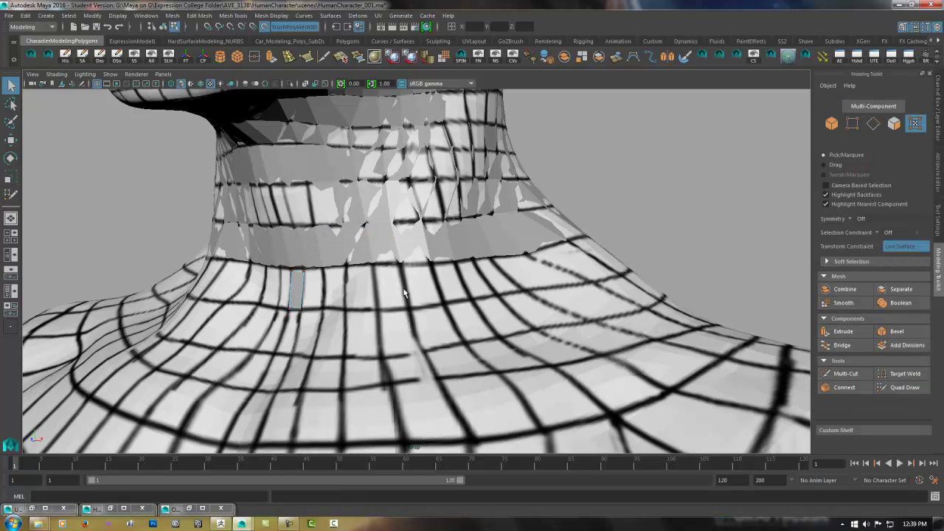
right_drag(295, 286, 338, 224)
click(299, 285)
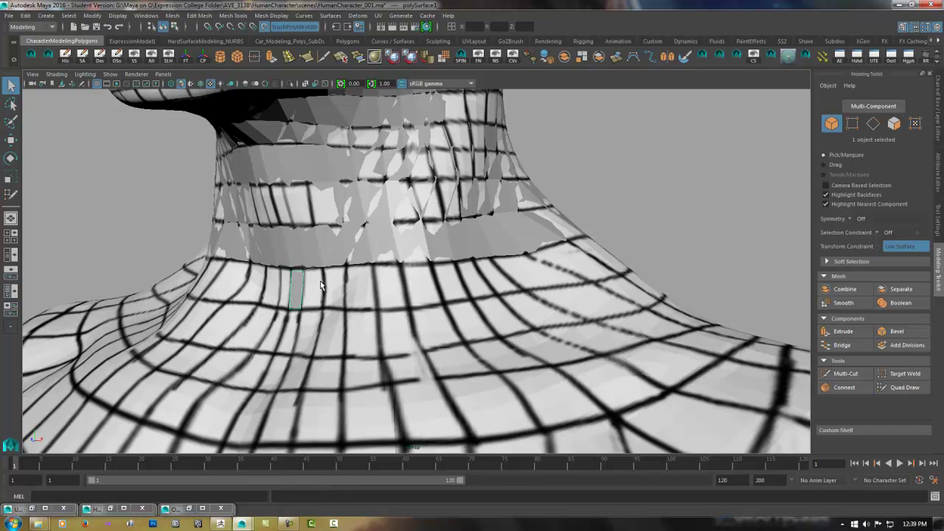
right_drag(296, 282, 250, 247)
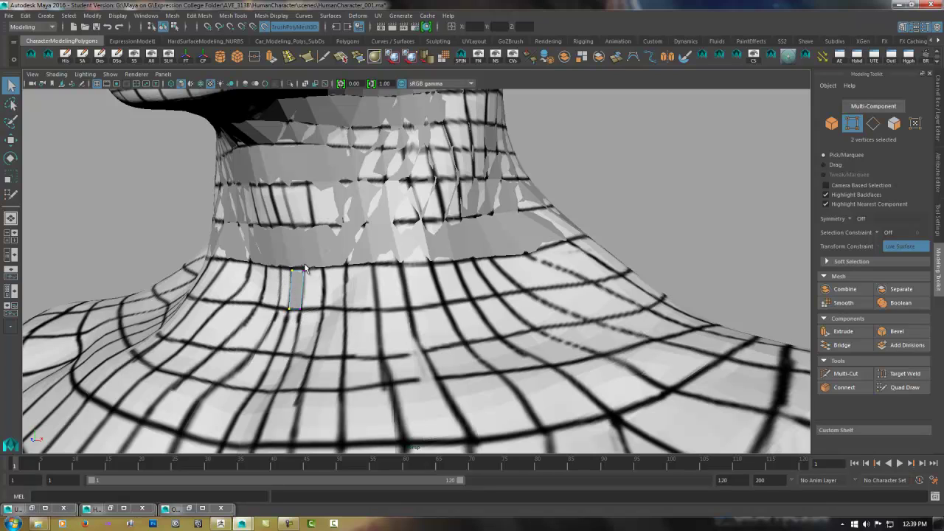
drag(277, 317, 292, 262)
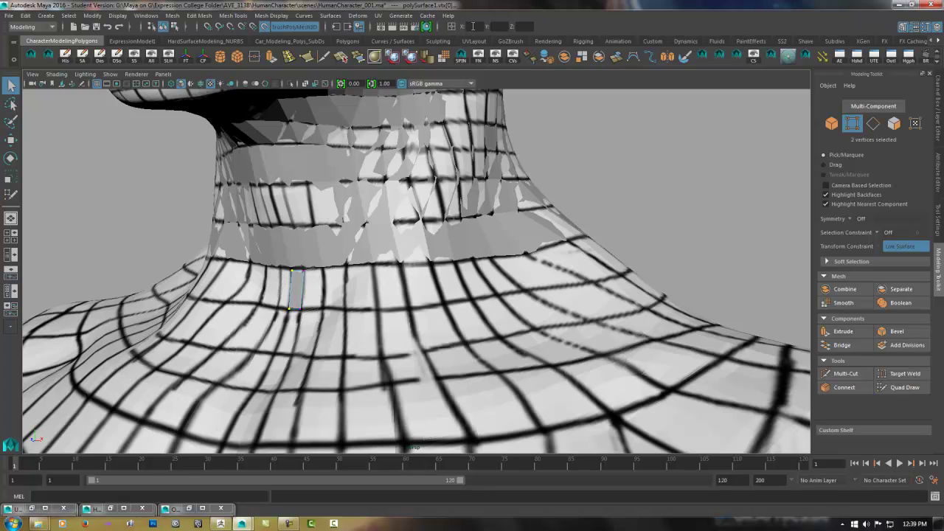
key(Return)
Examine the new quad's alignment with the body's centerline and neck topology from the front.
alt+drag(404, 293, 513, 269)
scroll(515, 267, up, 2)
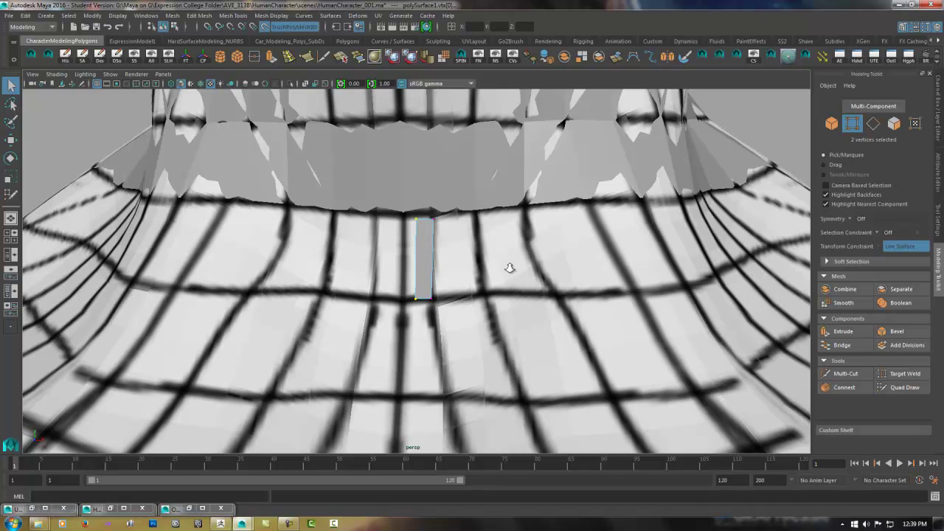
scroll(509, 267, down, 5)
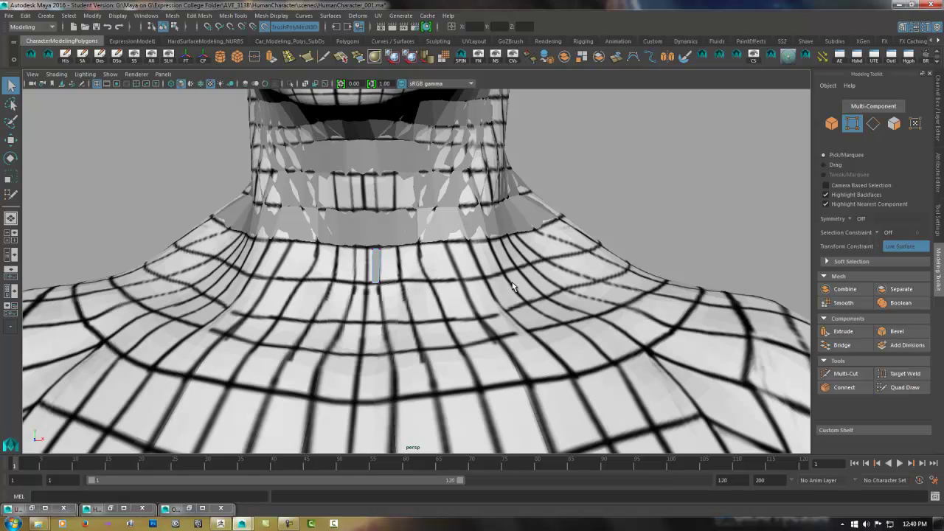
scroll(440, 282, down, 3)
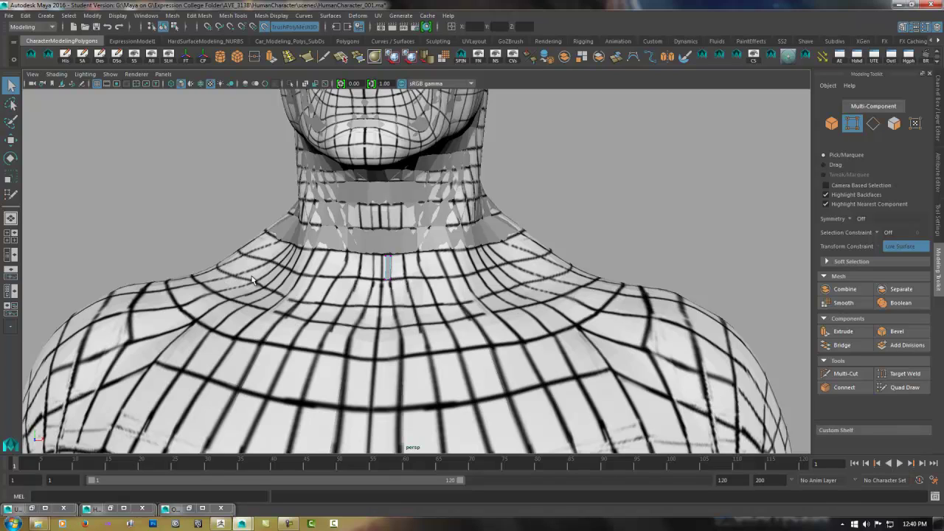
alt+drag(327, 262, 338, 279)
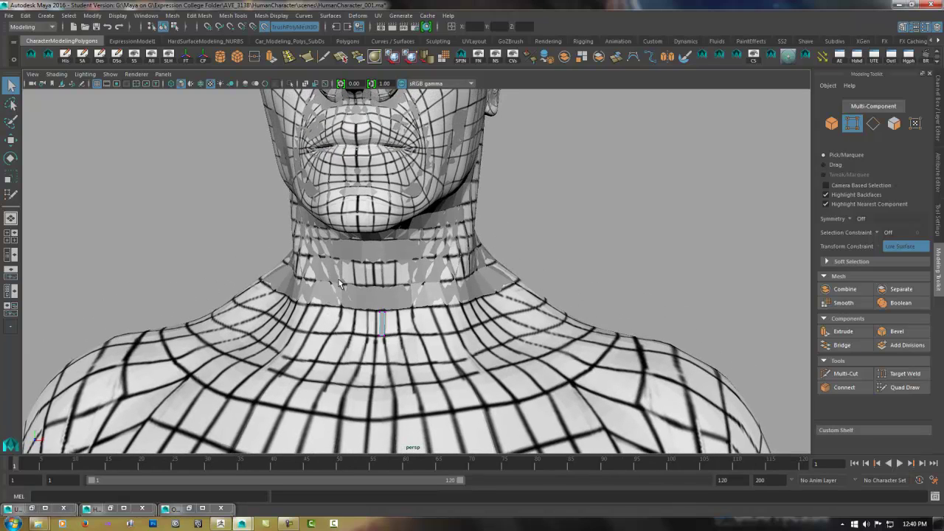
alt+drag(435, 308, 427, 284)
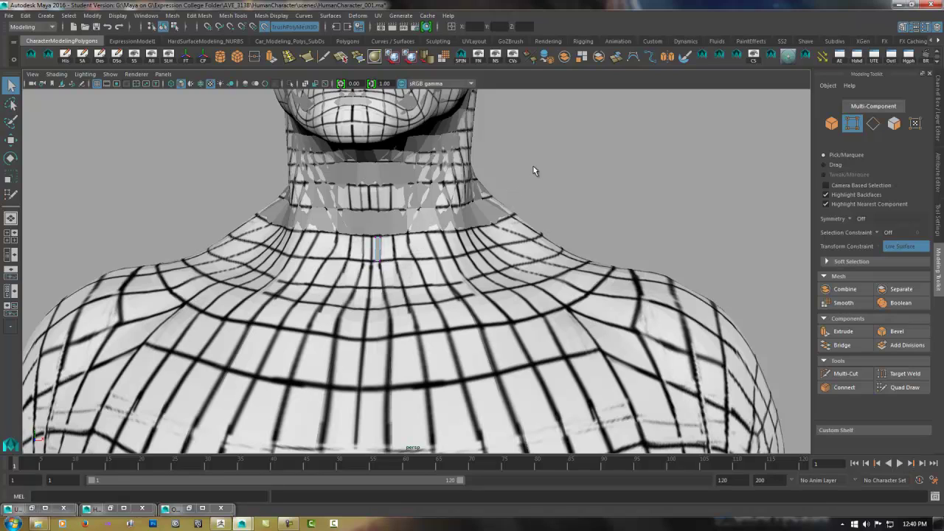
right_drag(376, 243, 332, 249)
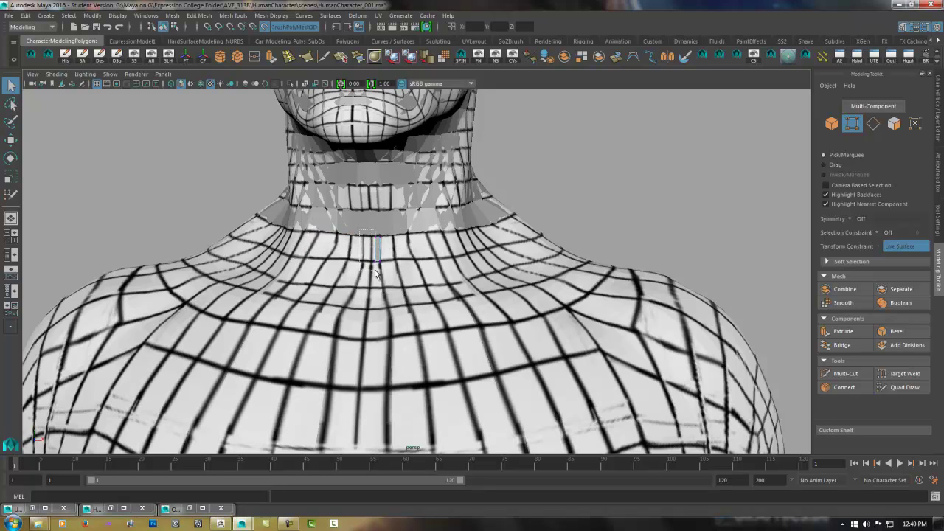
drag(376, 273, 376, 273)
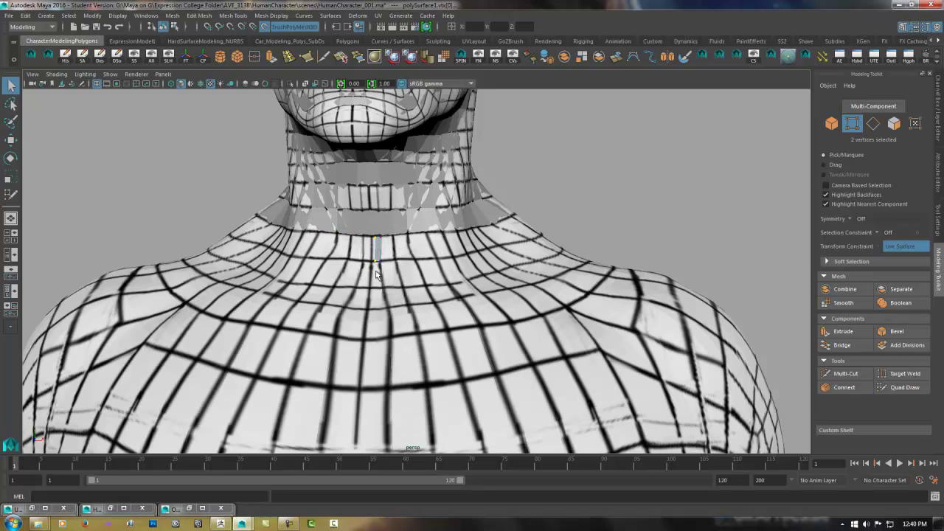
click(538, 214)
key(ctrl+z)
key(f)
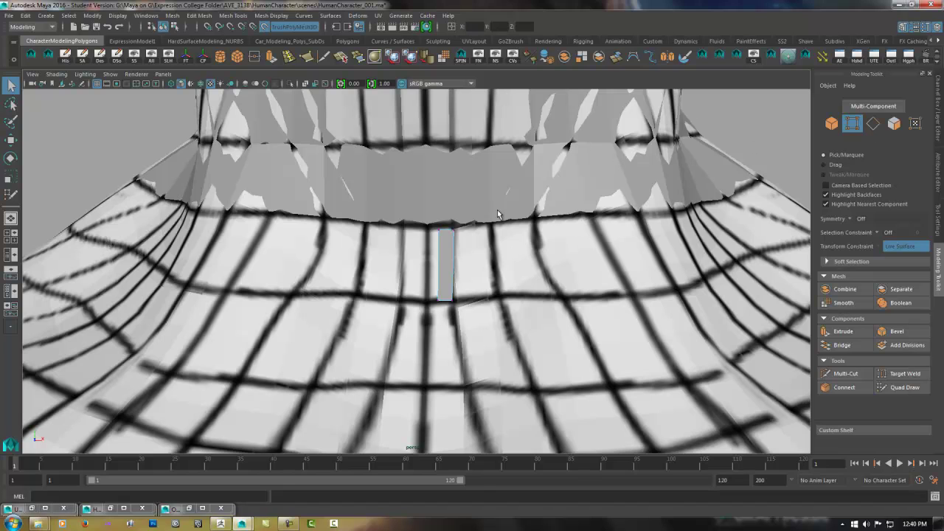
scroll(704, 261, down, 5)
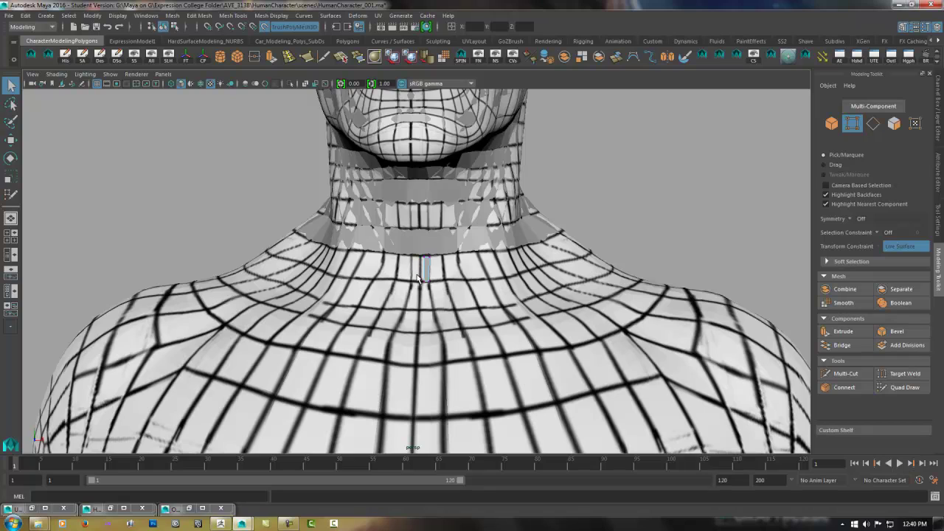
right_click(525, 237)
click(558, 237)
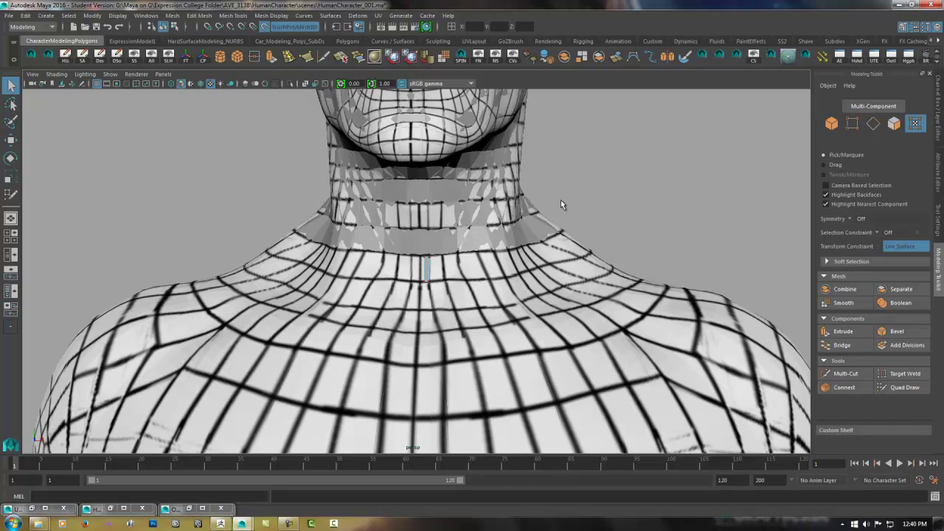
Clear the reference display type on layer1 and Head_layer so both meshes can be selected.
click(938, 118)
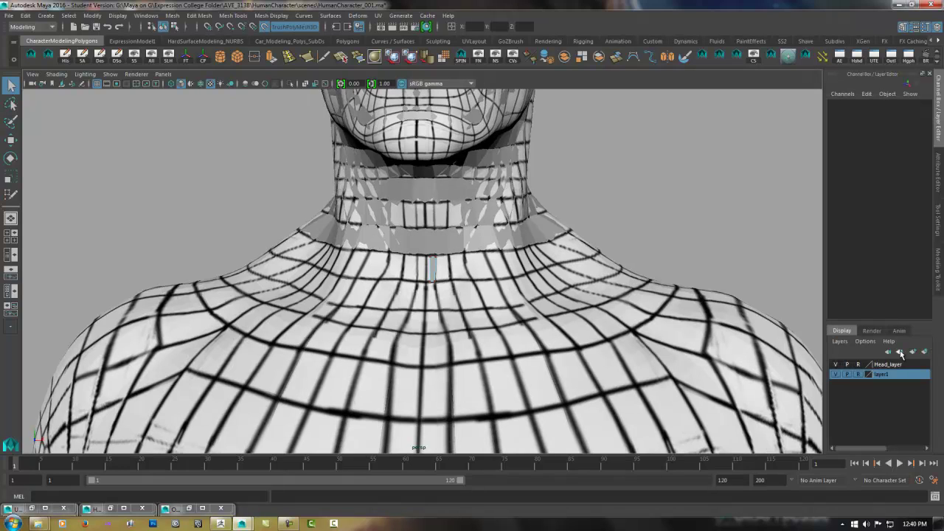
click(858, 375)
click(858, 365)
Restore the Outliner, select Human_L1_01:ZBrushPolyMesh3D, and turn off its live surface.
click(144, 508)
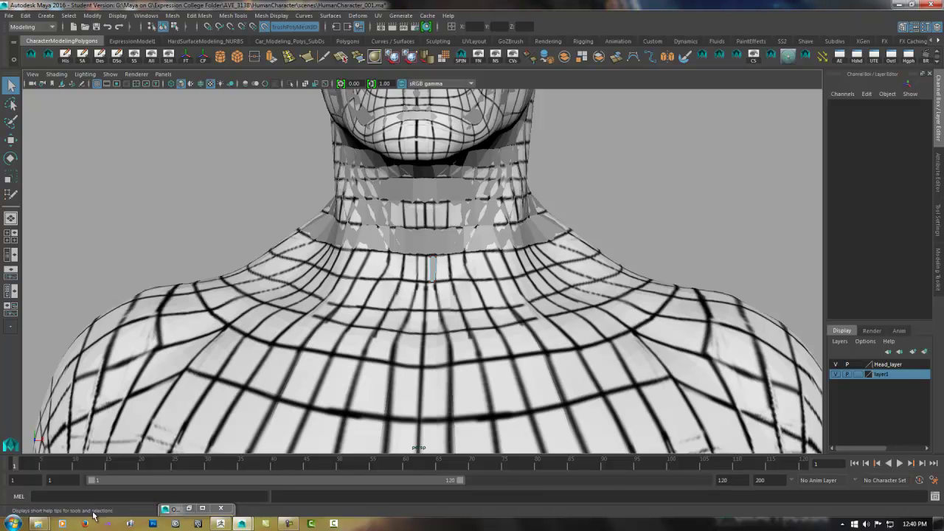
click(188, 508)
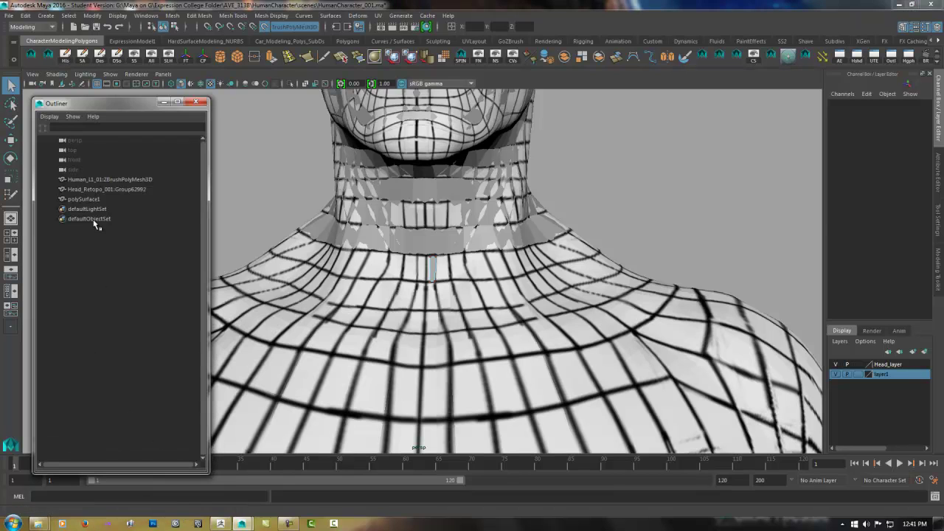
click(110, 179)
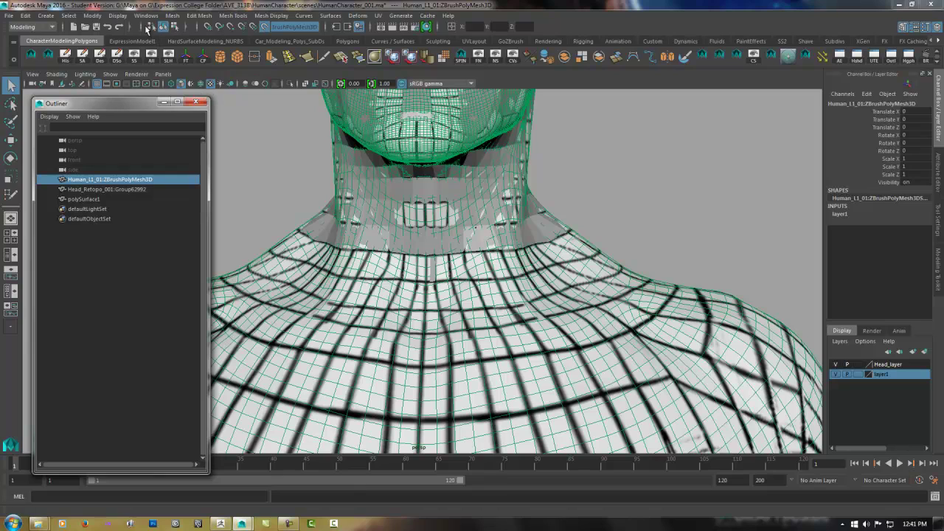
click(119, 16)
mouse_move(94, 19)
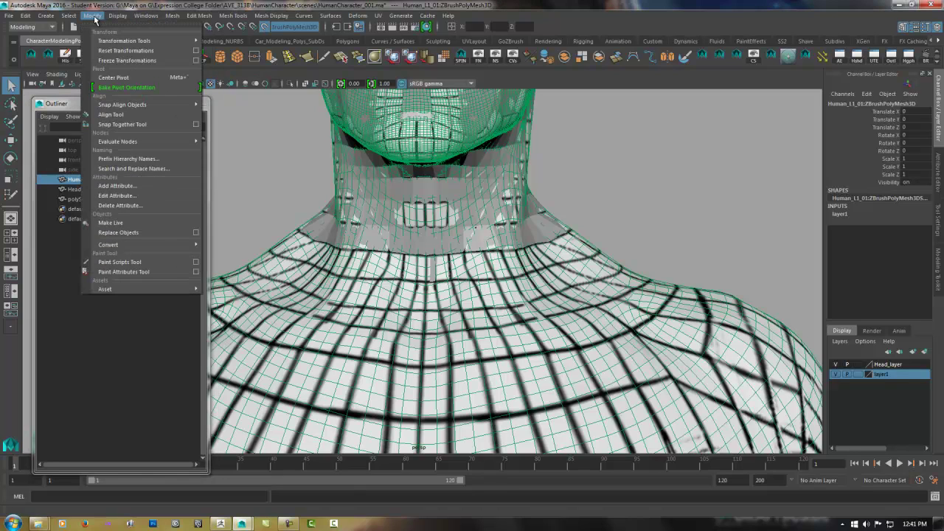
click(130, 223)
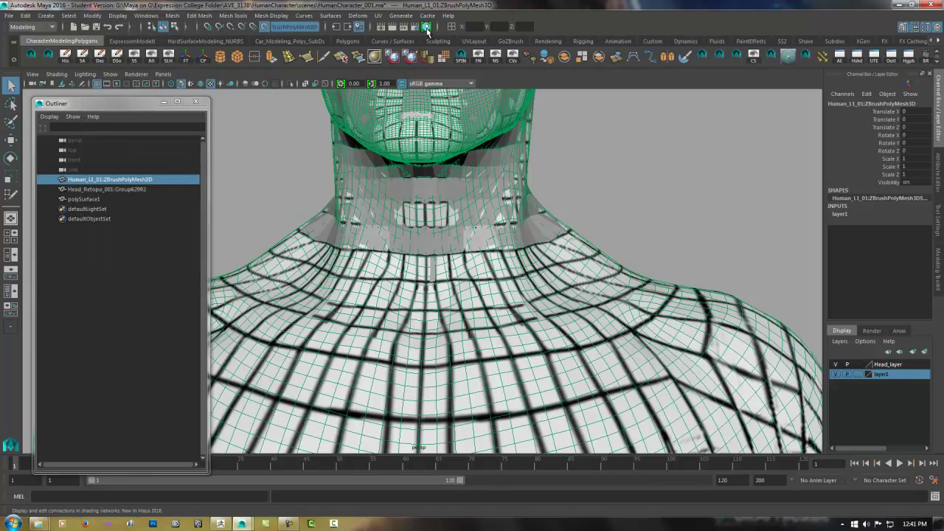
click(272, 27)
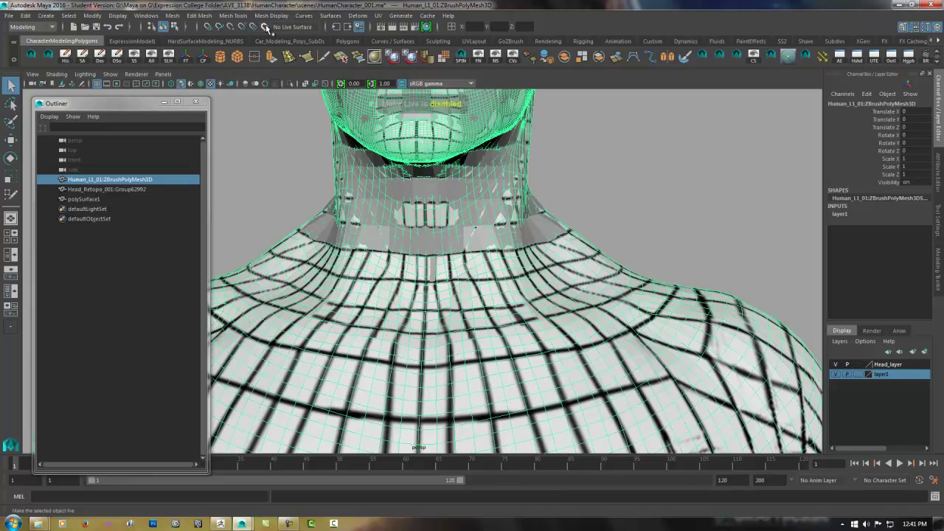
Delete the narrow polygon strip at the base of the neck beside the body's centre line.
click(639, 177)
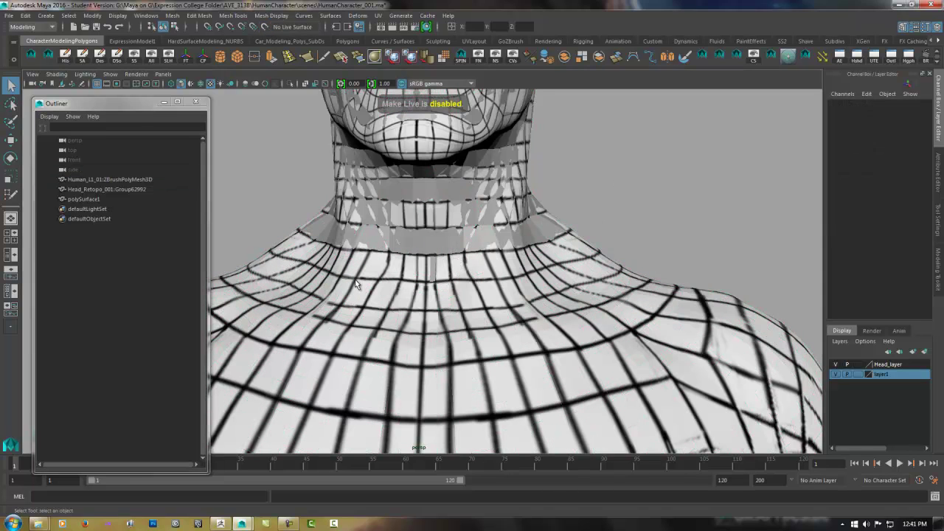
click(470, 314)
click(615, 186)
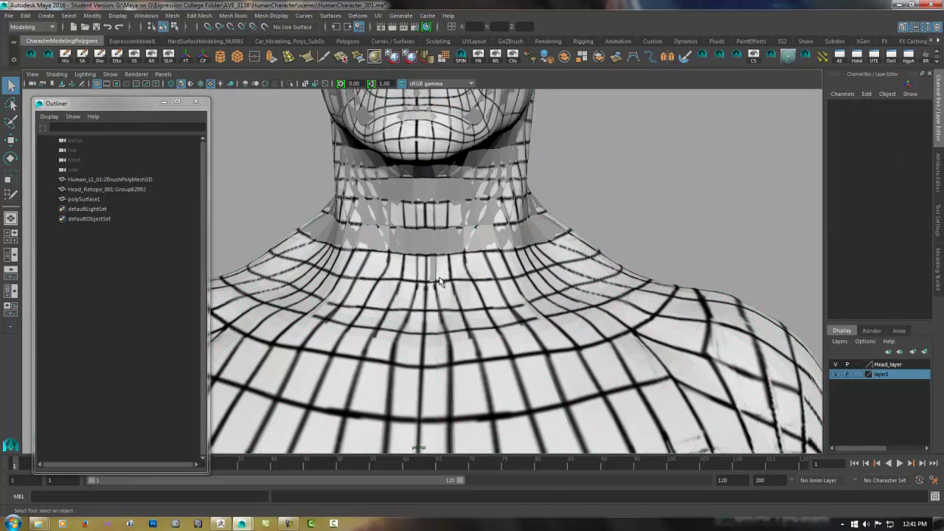
scroll(421, 290, up, 6)
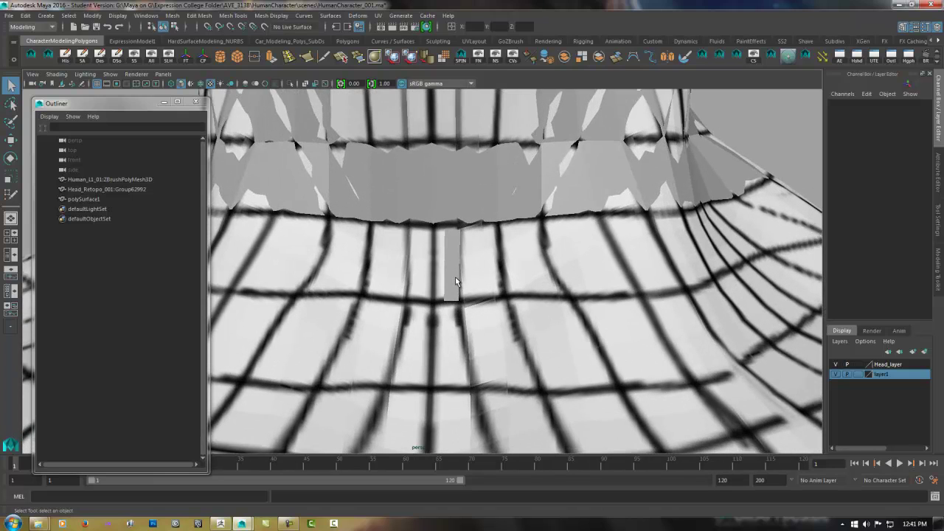
click(455, 278)
key(Delete)
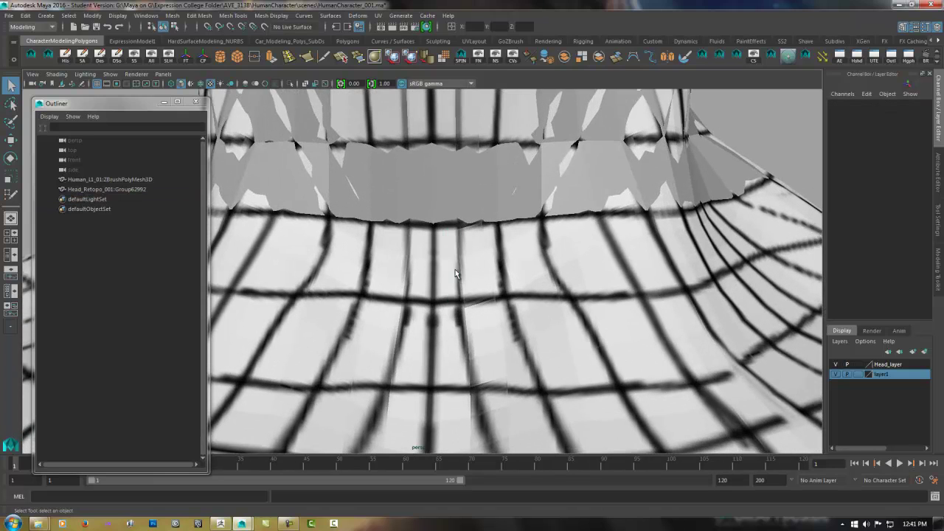
Select a centre-line edge at the body's neck base and show it in a front wireframe view with the Move tool active.
click(434, 263)
right_drag(435, 263, 437, 213)
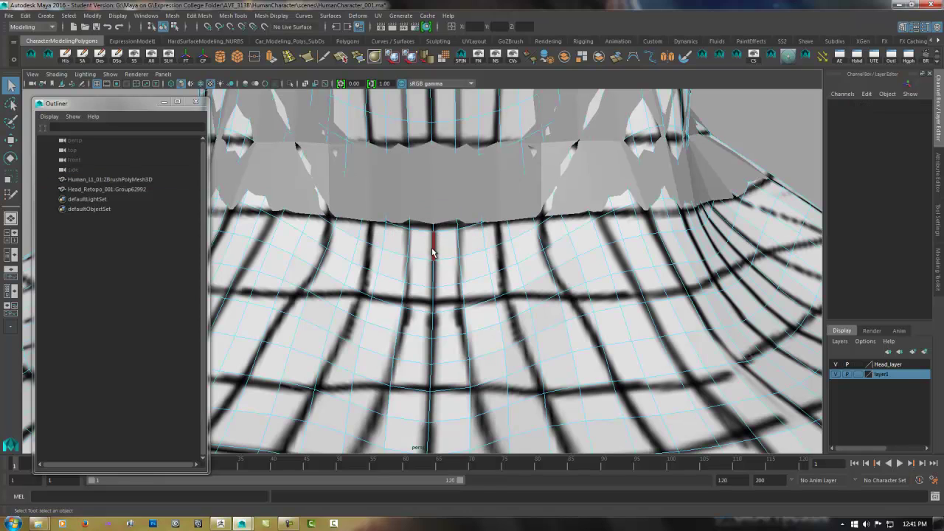
click(433, 252)
key(space)
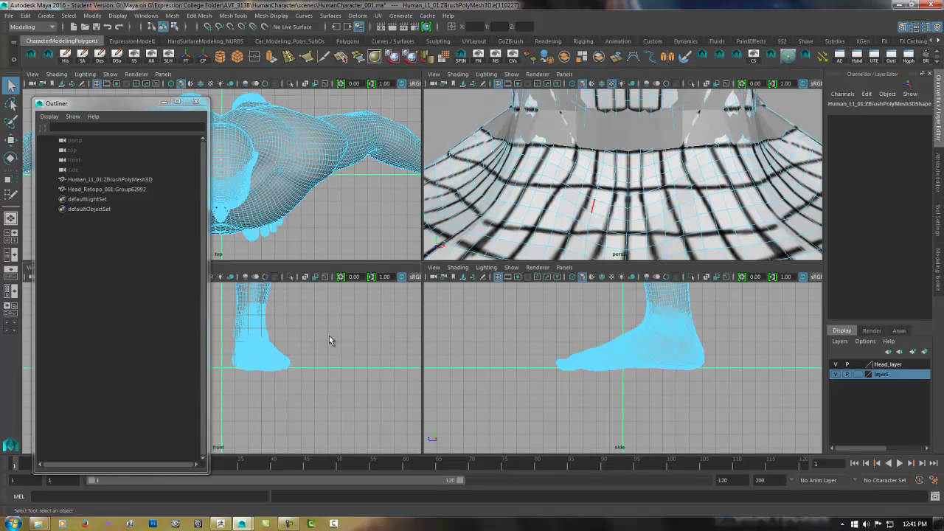
key(space)
key(f)
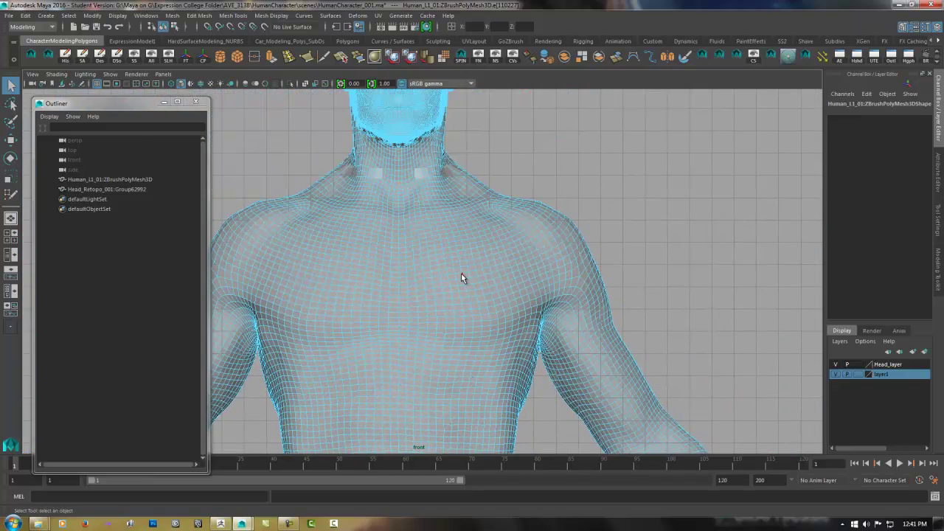
key(4)
scroll(371, 195, up, 5)
scroll(490, 235, up, 8)
scroll(658, 274, up, 2)
key(w)
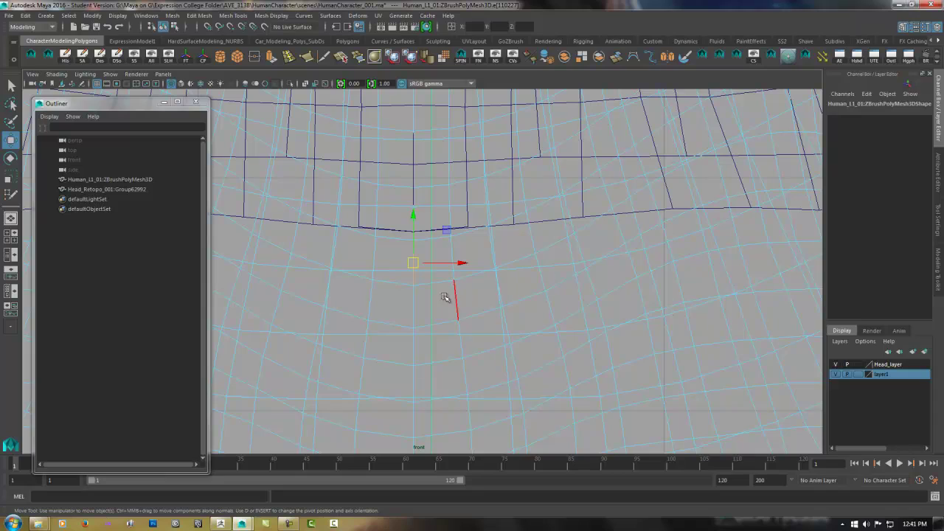
Examine the body mesh's centre line against the world axis from the neck down to the hips.
right_drag(414, 238, 458, 224)
scroll(549, 280, down, 5)
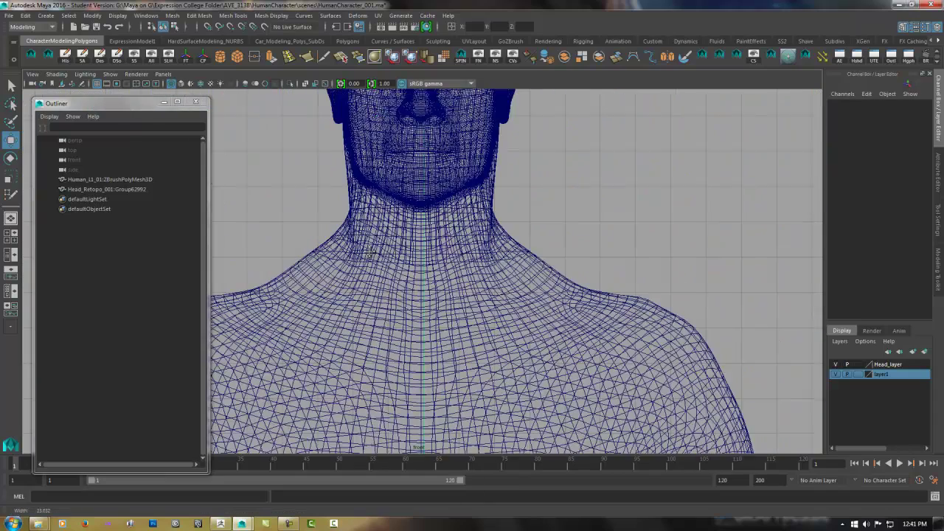
scroll(494, 346, up, 4)
alt+middle_drag(497, 360, 487, 182)
alt+middle_drag(491, 276, 500, 133)
scroll(500, 133, down, 8)
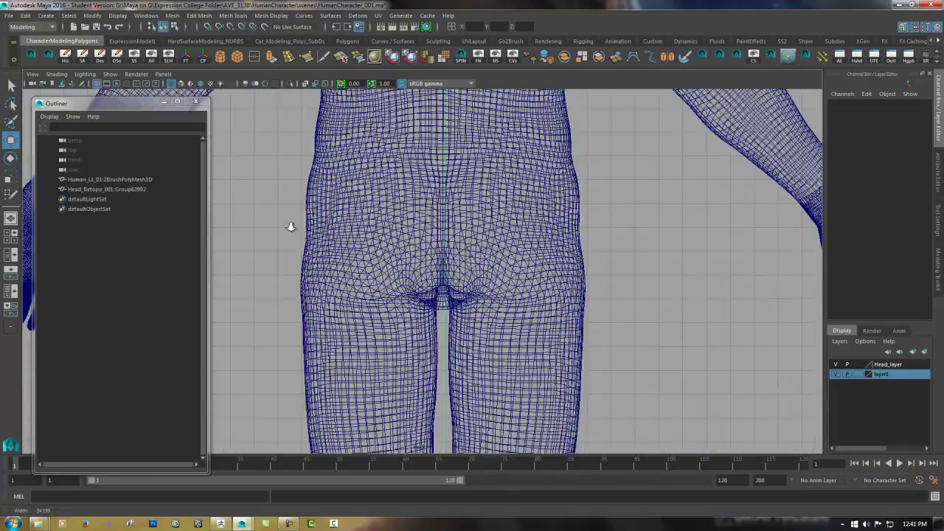
alt+middle_drag(448, 249, 466, 249)
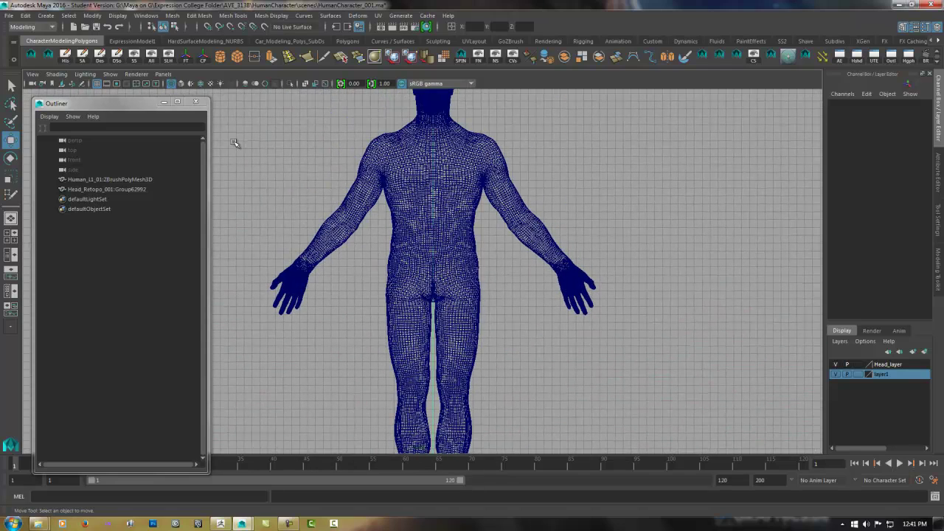
Select the whole body mesh and snap its pivot to a centre-line vertex on the upper chest.
right_drag(396, 176, 516, 166)
click(493, 179)
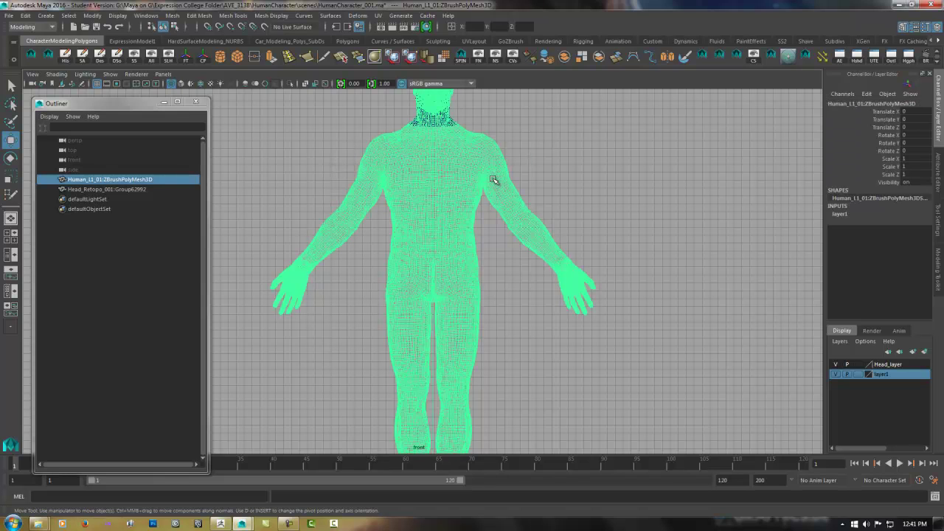
alt+middle_drag(442, 206, 484, 293)
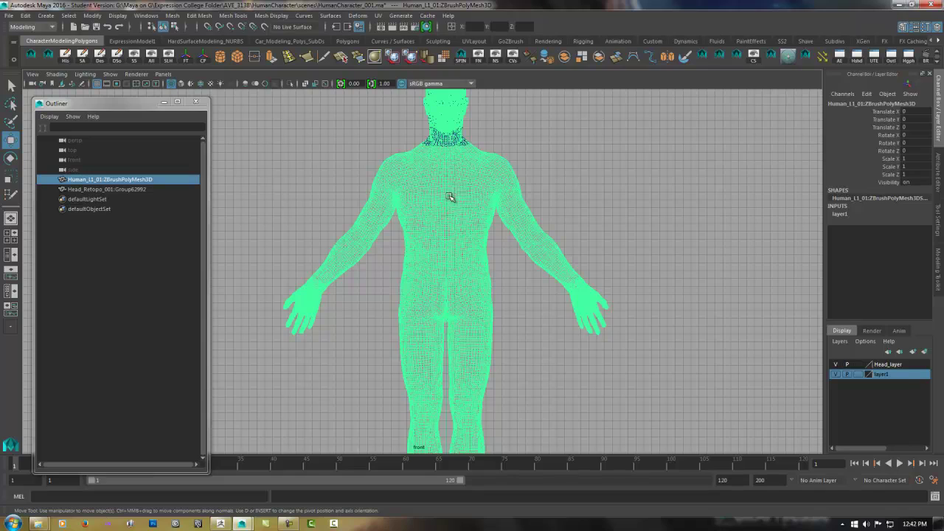
alt+right_drag(453, 189, 374, 196)
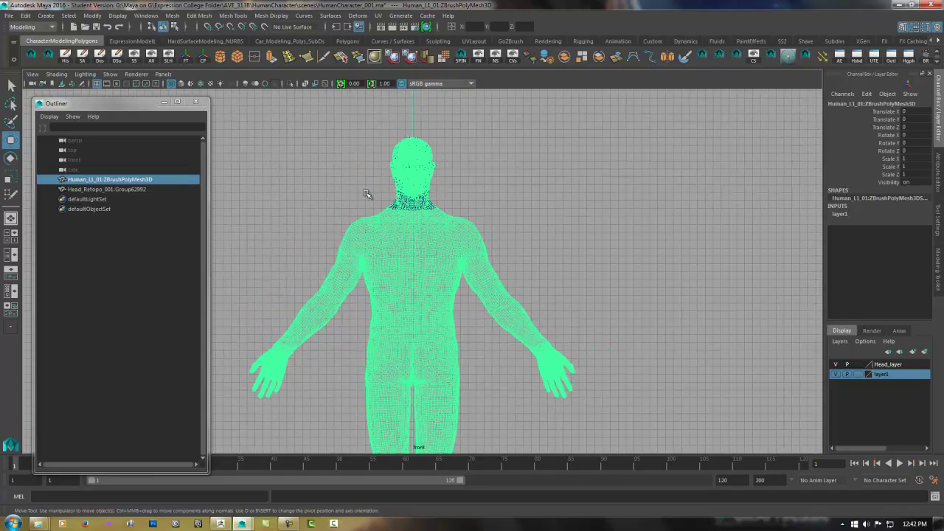
alt+right_drag(423, 261, 433, 342)
alt+middle_drag(432, 342, 410, 231)
alt+right_drag(409, 232, 803, 295)
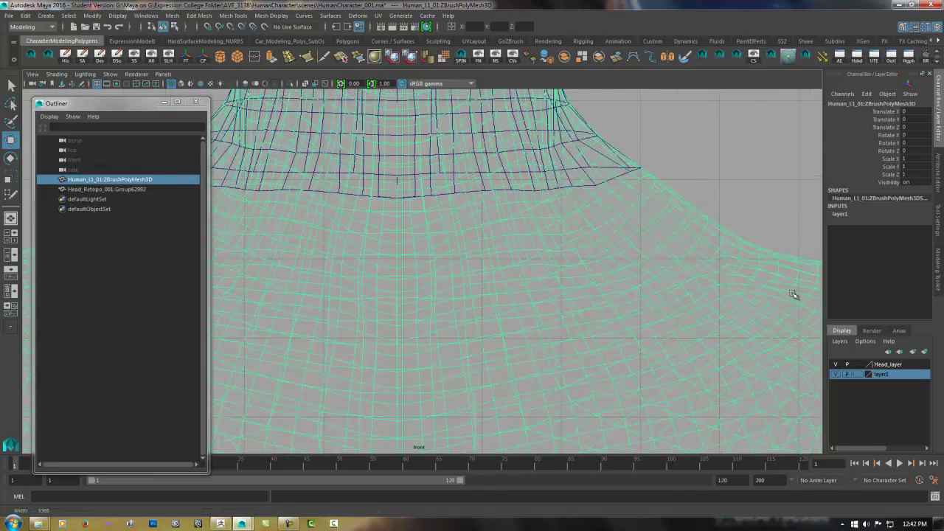
alt+right_drag(568, 295, 410, 242)
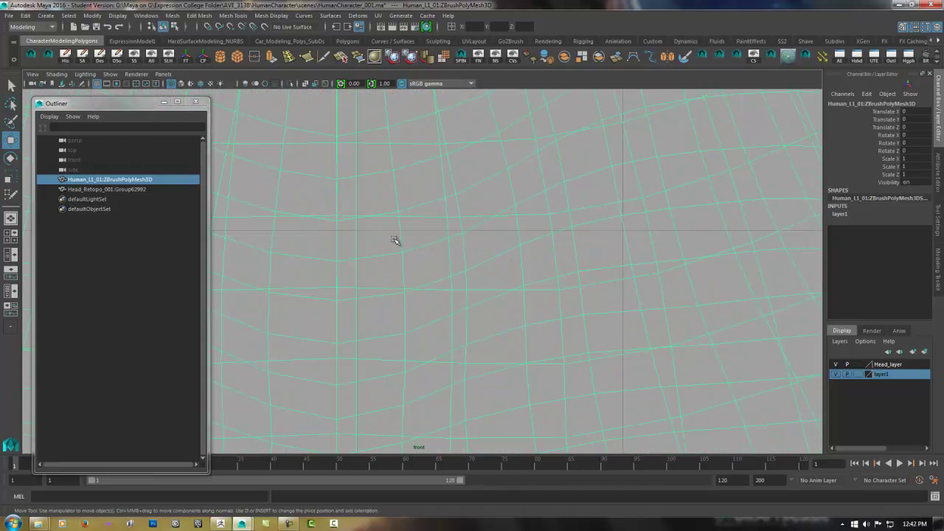
key(d)
key(v)
click(337, 262)
mouse_move(508, 261)
alt+right_down()
mouse_move(438, 257)
mouse_move(512, 258)
alt+right_up()
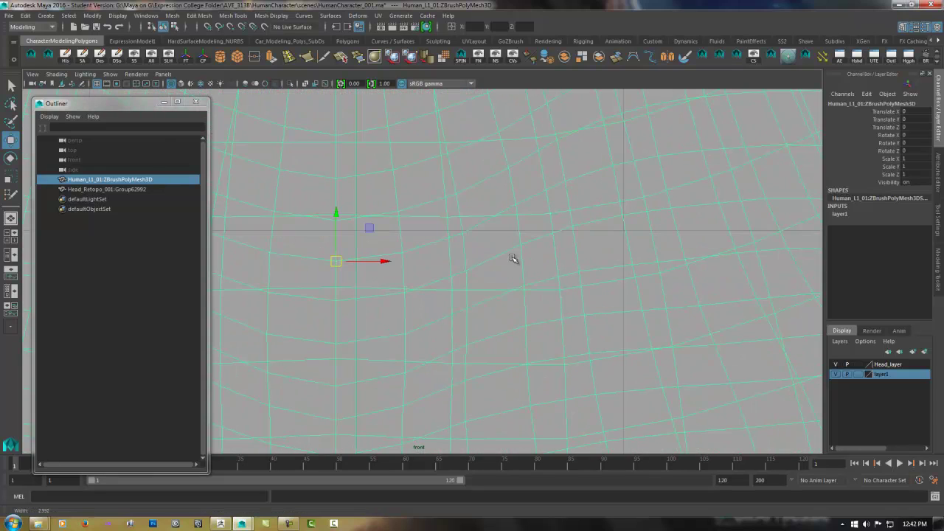
Move the body mesh along X with grid snapping onto the world centre line, to Translate X 0.076, and deselect it.
click(385, 261)
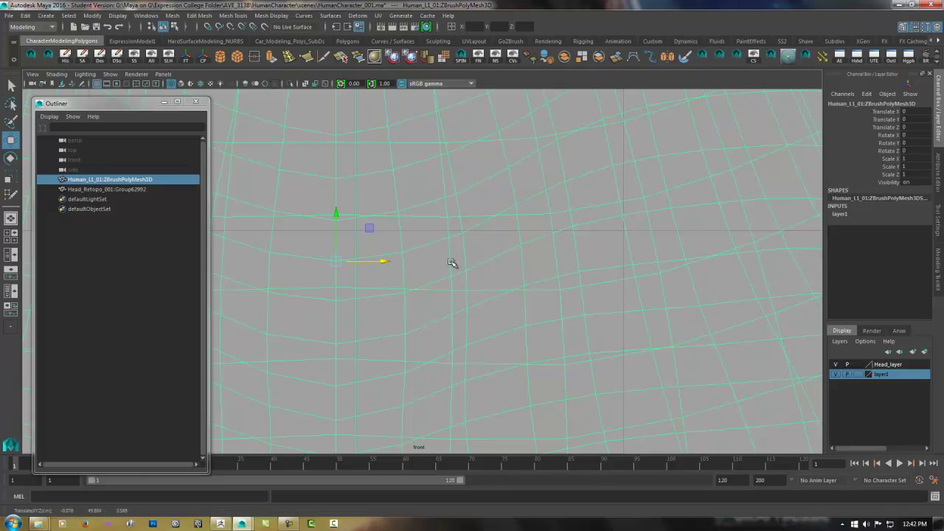
key(x)
drag(378, 251, 381, 253)
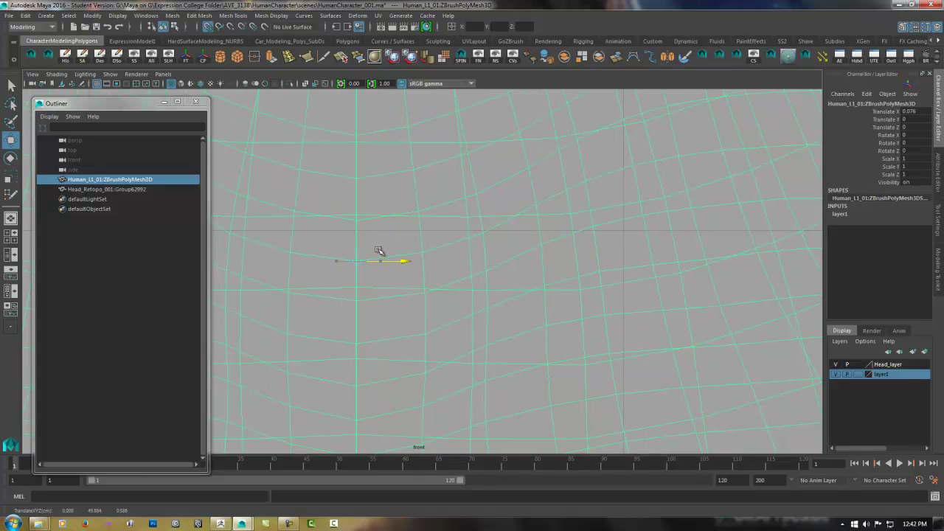
scroll(539, 260, down, 6)
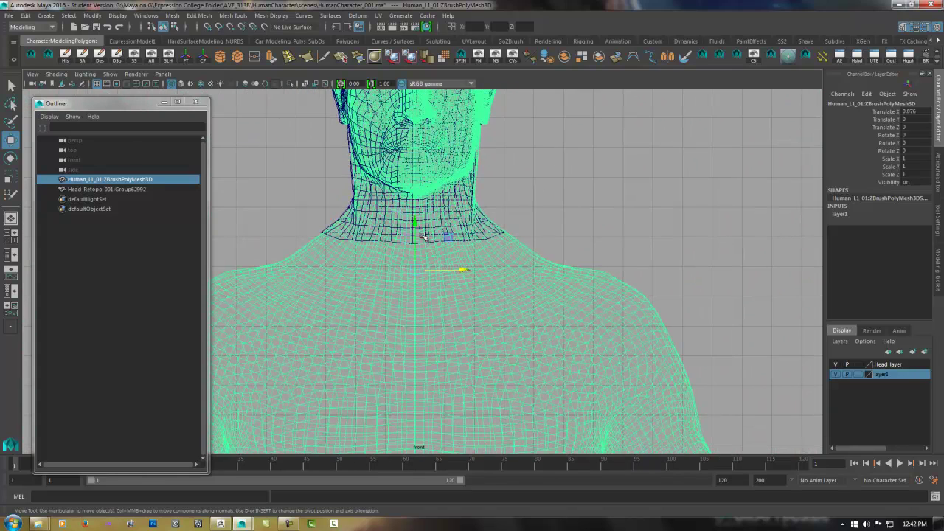
click(546, 150)
alt+middle_drag(547, 150, 558, 228)
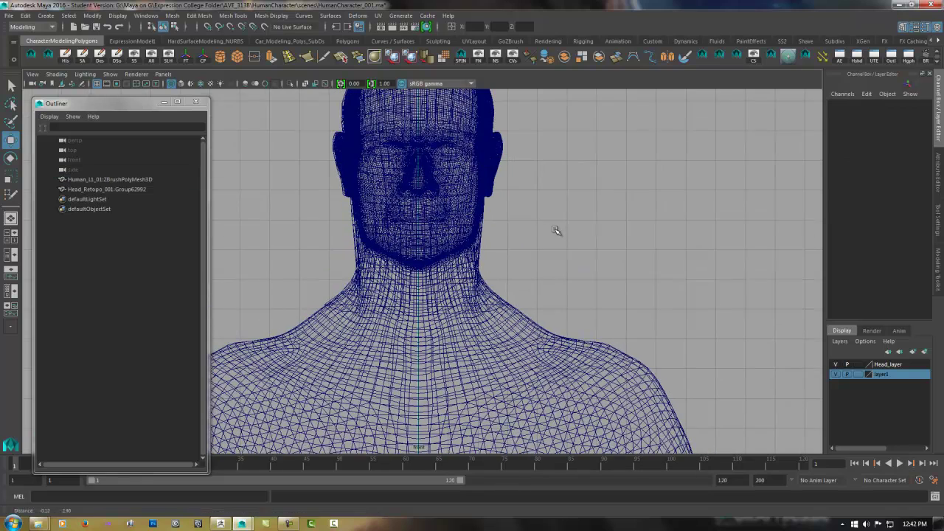
Select the Head_Retopo_001:Group62992 mesh and inspect how its neck lines up with the body mesh's centre line.
click(528, 339)
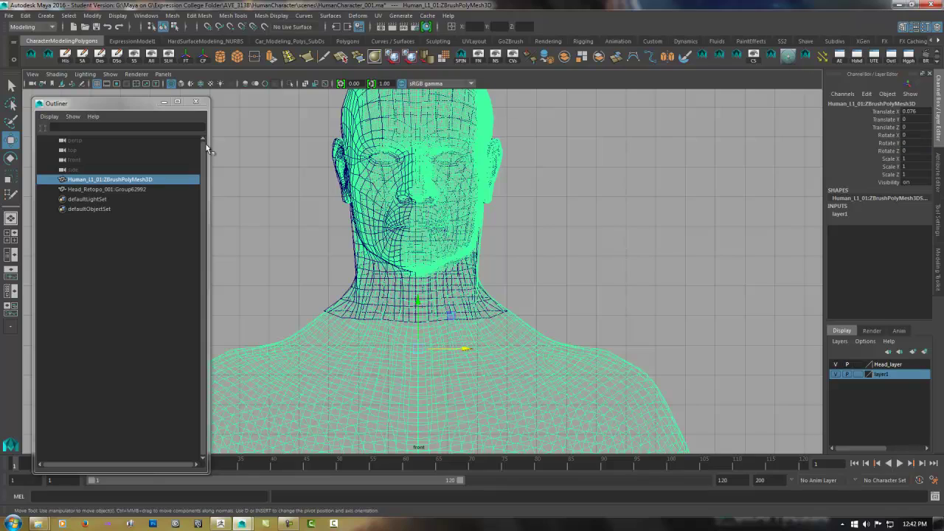
click(11, 86)
scroll(621, 261, up, 6)
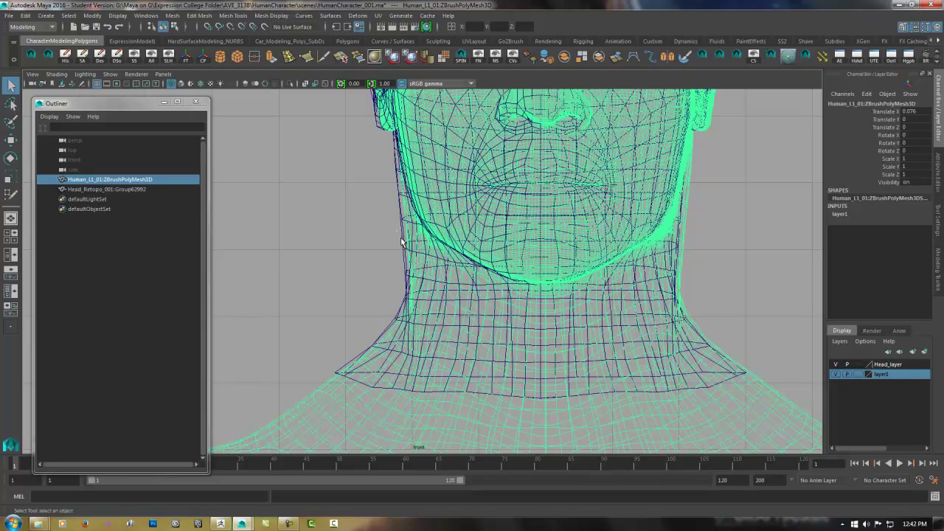
click(453, 271)
alt+middle_drag(526, 279, 497, 235)
scroll(426, 258, up, 3)
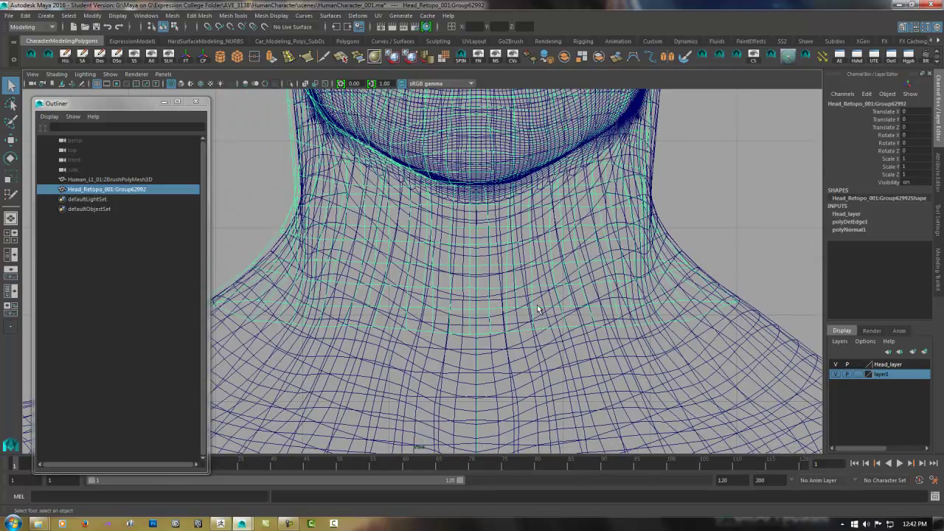
Snap the head mesh's pivot to a vertex on its centre line at the lower front of the neck.
scroll(485, 272, up, 2)
scroll(519, 221, down, 2)
alt+right_drag(437, 236, 573, 235)
alt+middle_drag(503, 233, 572, 260)
mouse_move(491, 262)
alt+right_down()
mouse_move(634, 270)
mouse_move(481, 259)
alt+right_up()
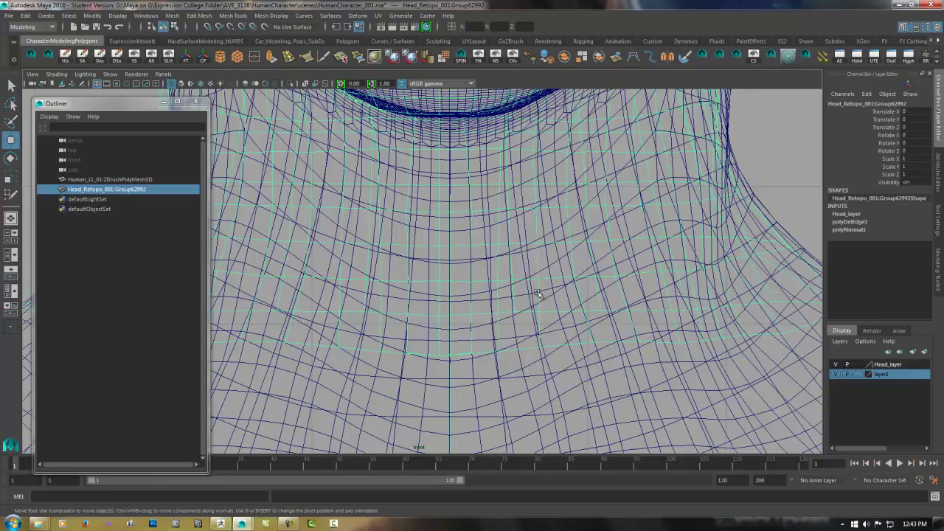
scroll(440, 251, up, 5)
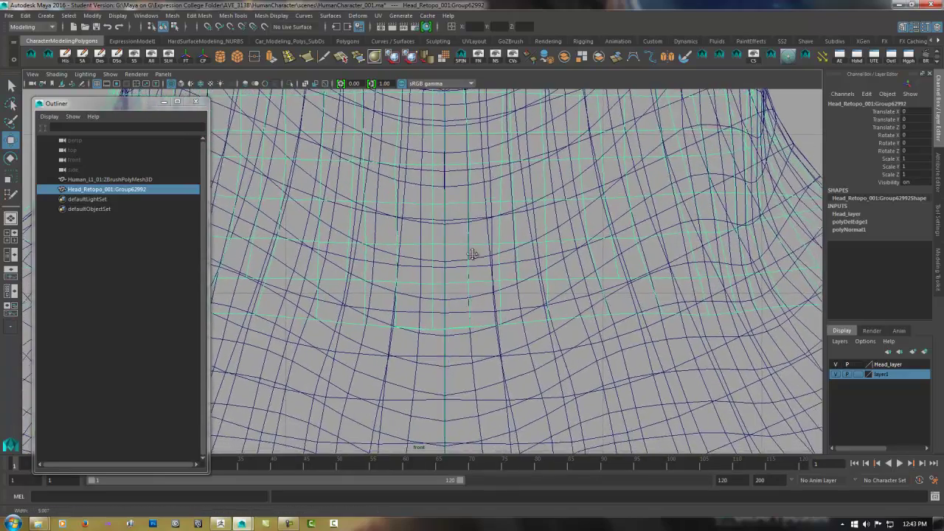
scroll(456, 251, up, 1)
key(w)
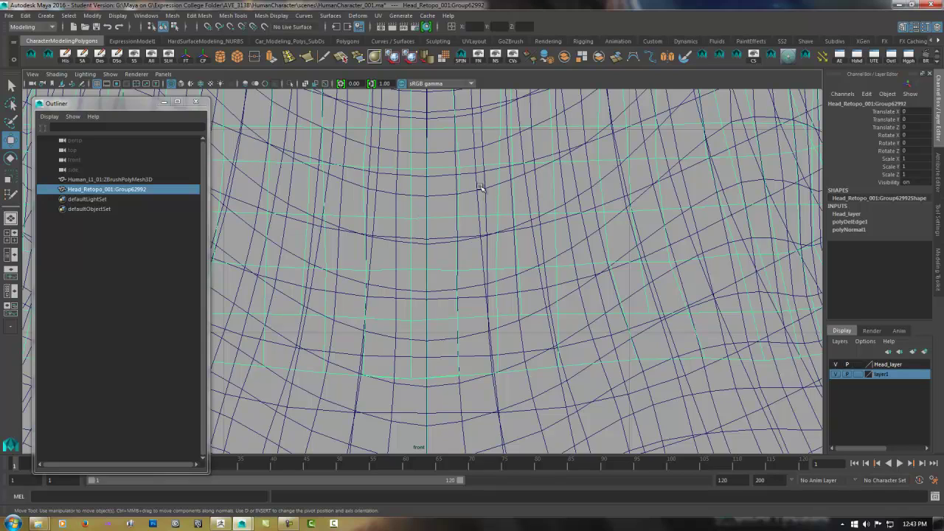
key(d)
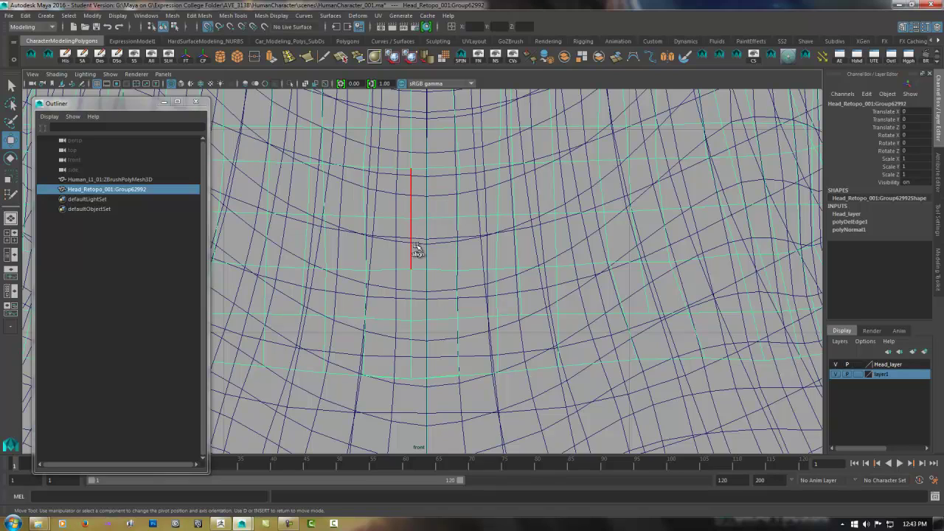
click(413, 267)
key(d)
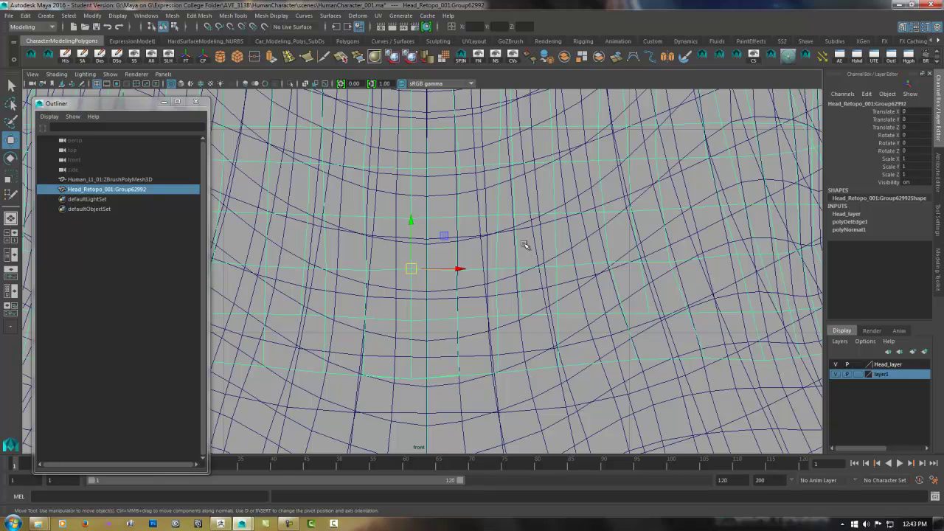
Move the head mesh along X with grid snapping onto the world centre line, to Translate X 0.076, and deselect it.
click(457, 270)
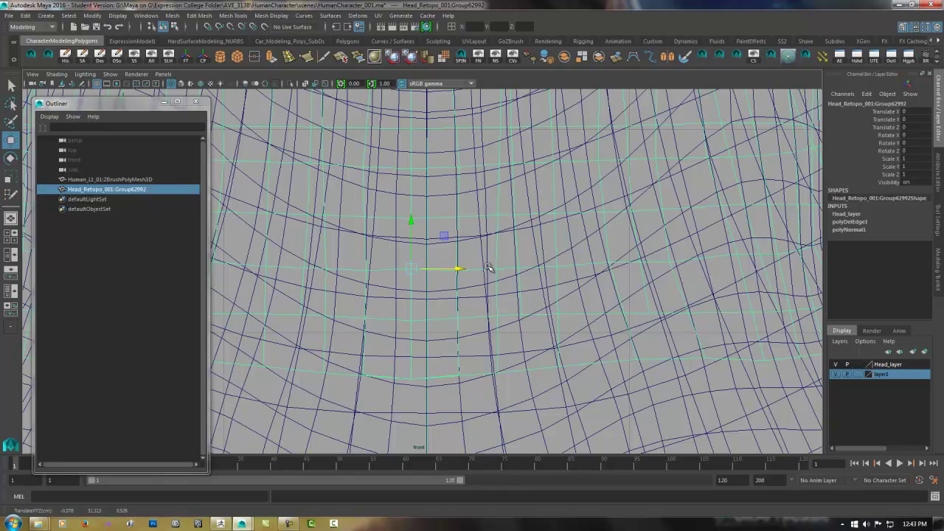
drag(485, 265, 486, 267)
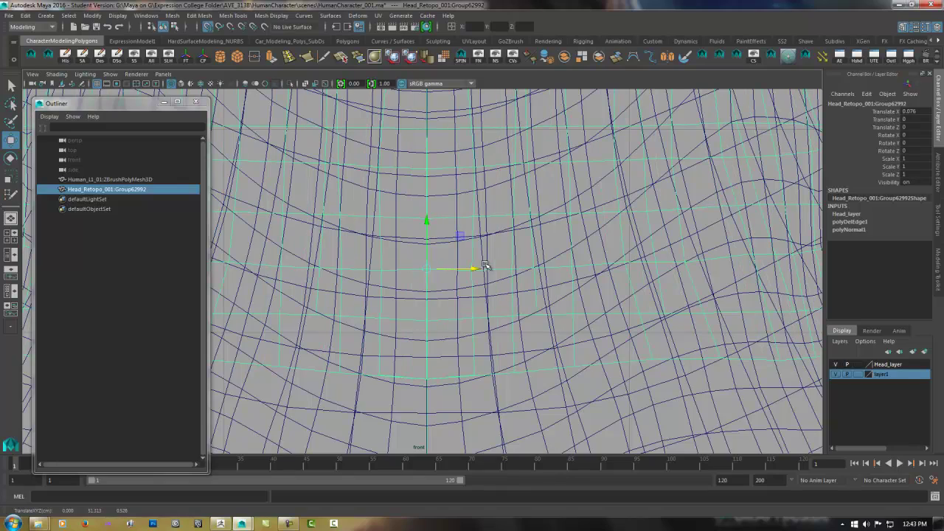
scroll(487, 264, down, 5)
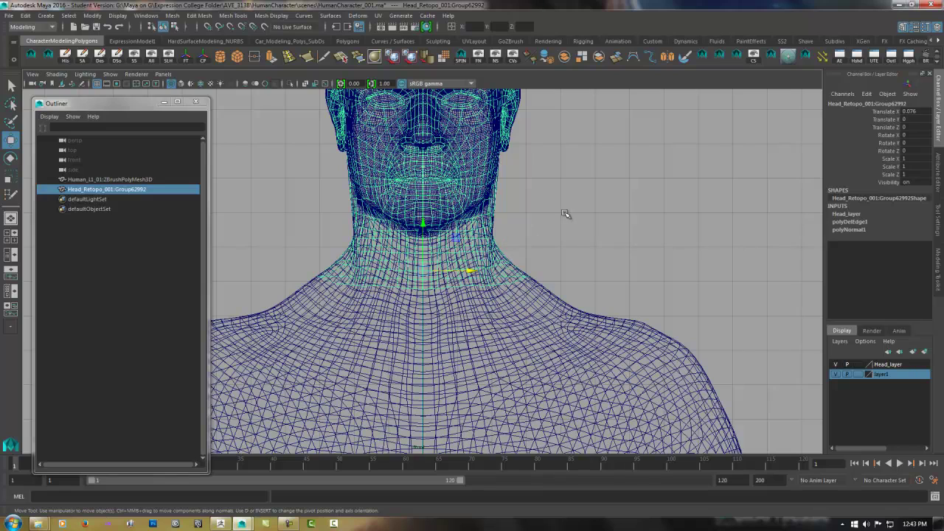
click(583, 172)
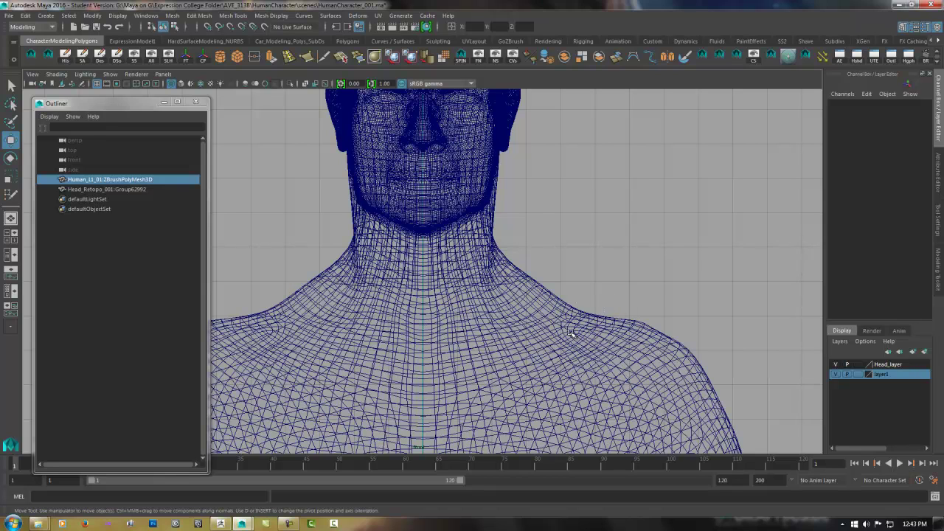
Select the Human_L1_01:ZBrushPolyMesh3D body mesh and make it the live surface.
click(574, 334)
click(938, 269)
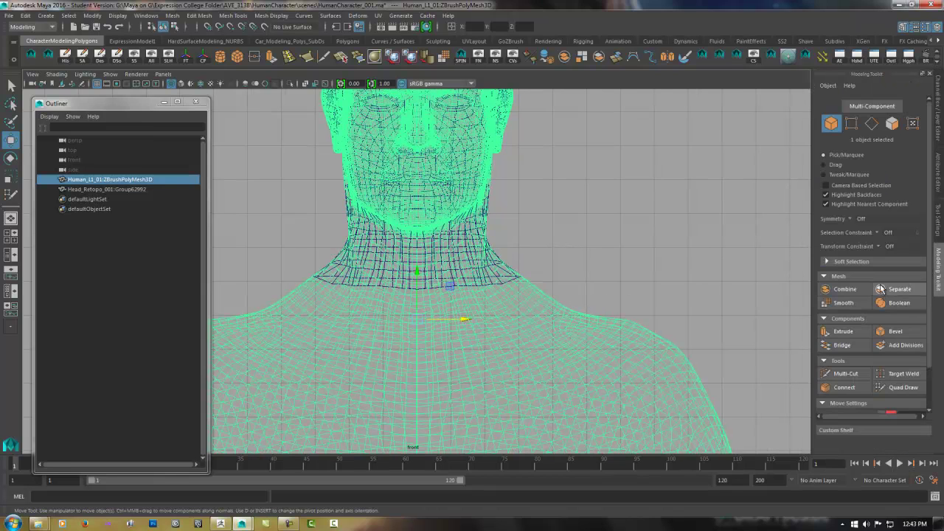
click(879, 247)
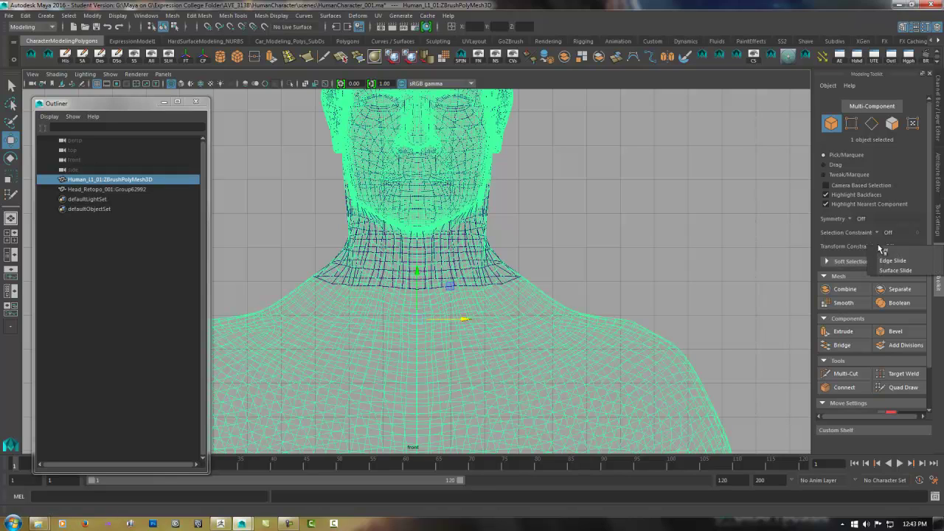
click(725, 258)
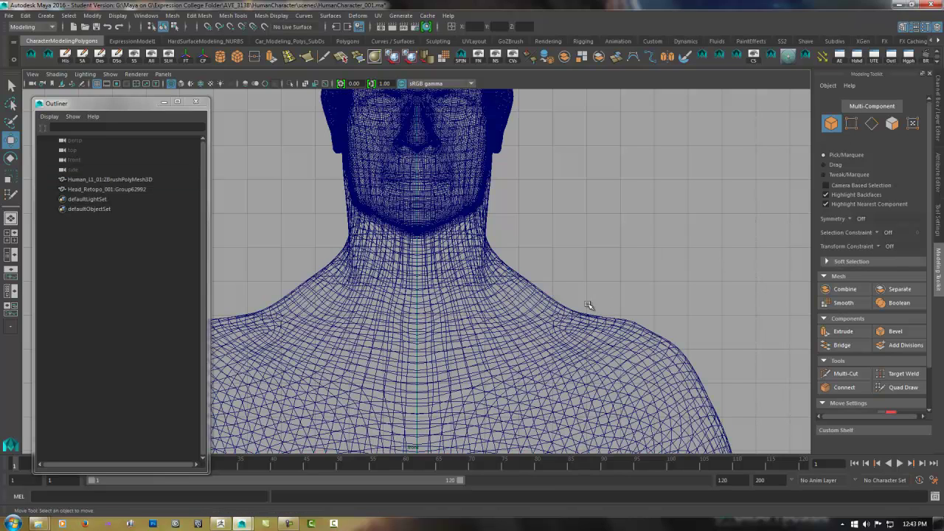
click(559, 329)
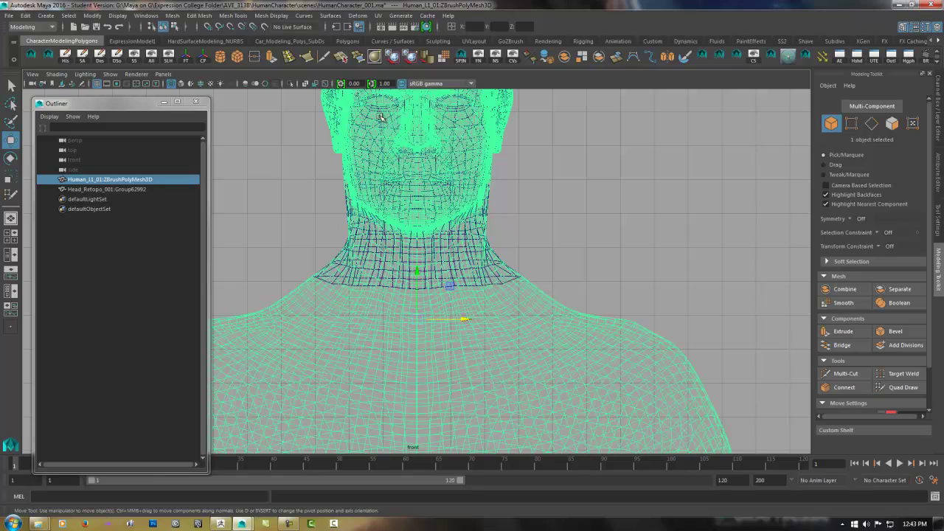
click(266, 28)
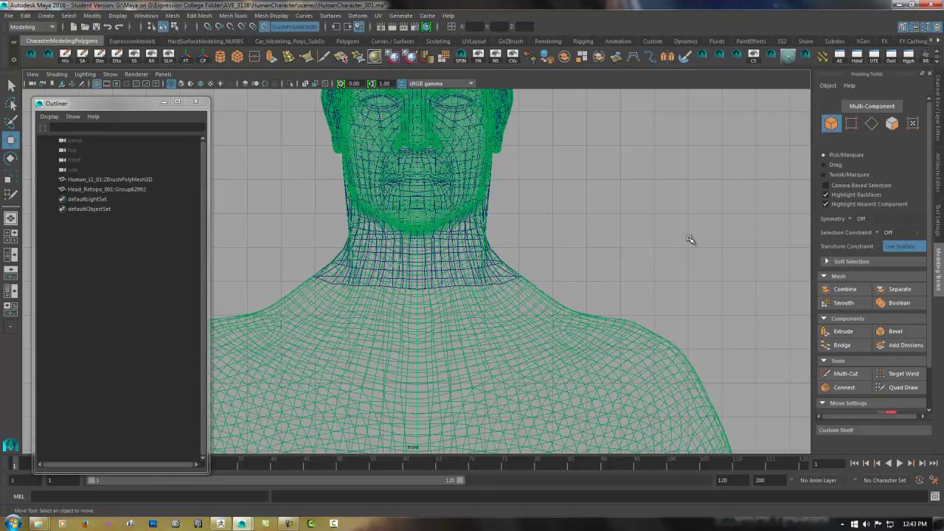
Switch to the perspective view and hide the Head_layer to examine the painted topology lines around the neck.
key(space)
key(space)
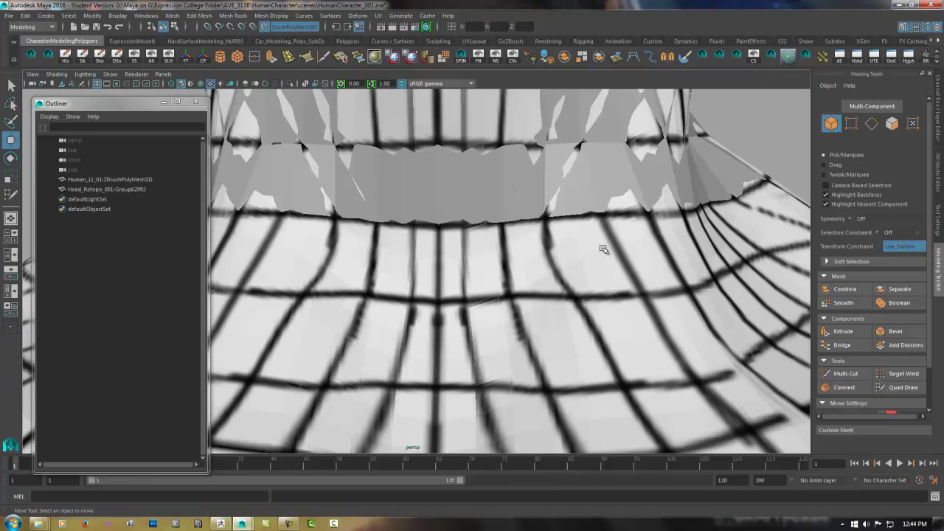
scroll(630, 264, down, 5)
alt+drag(630, 263, 498, 293)
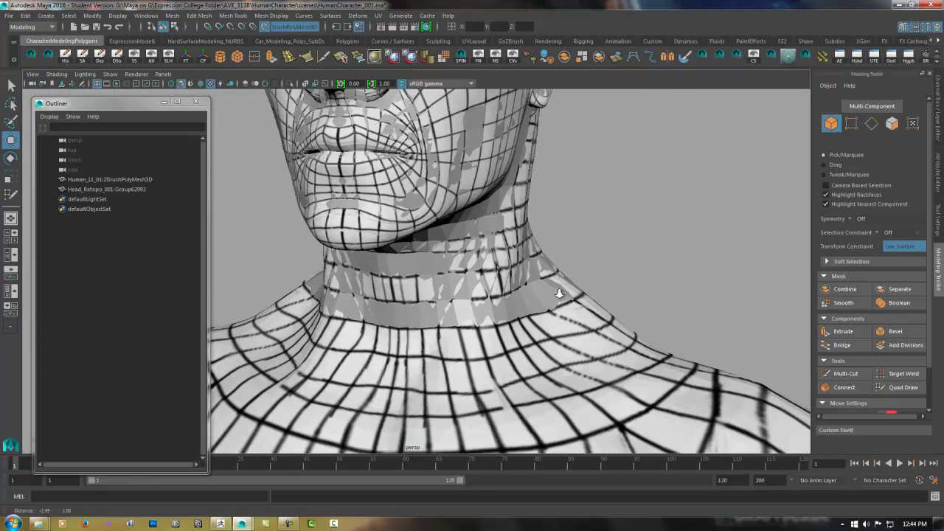
scroll(499, 293, down, 3)
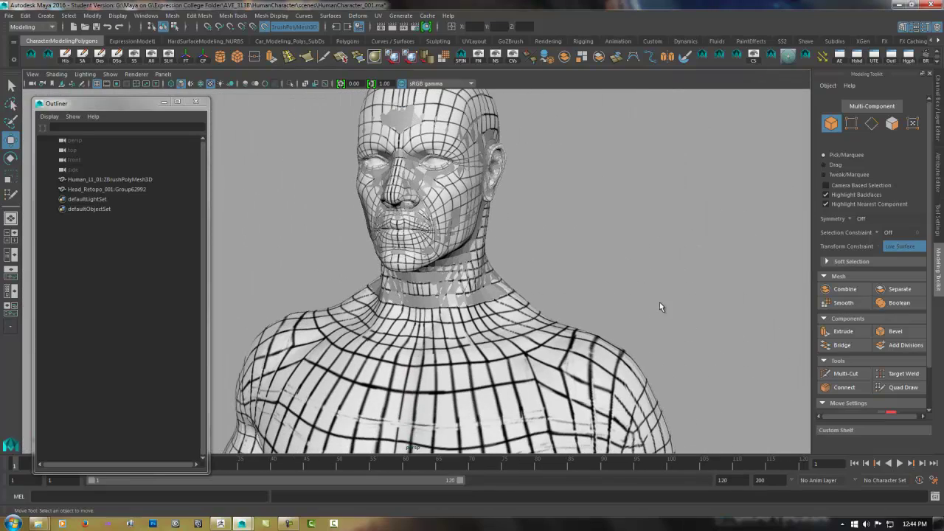
click(939, 138)
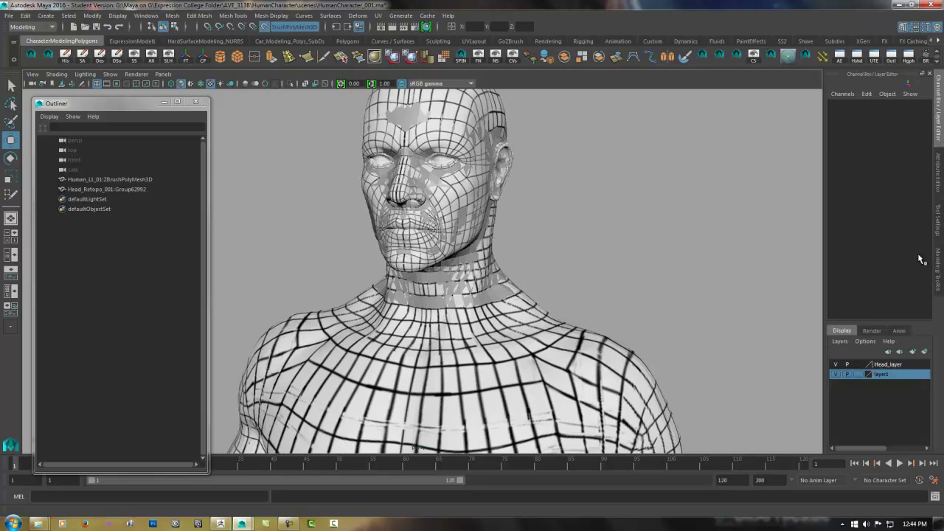
click(835, 364)
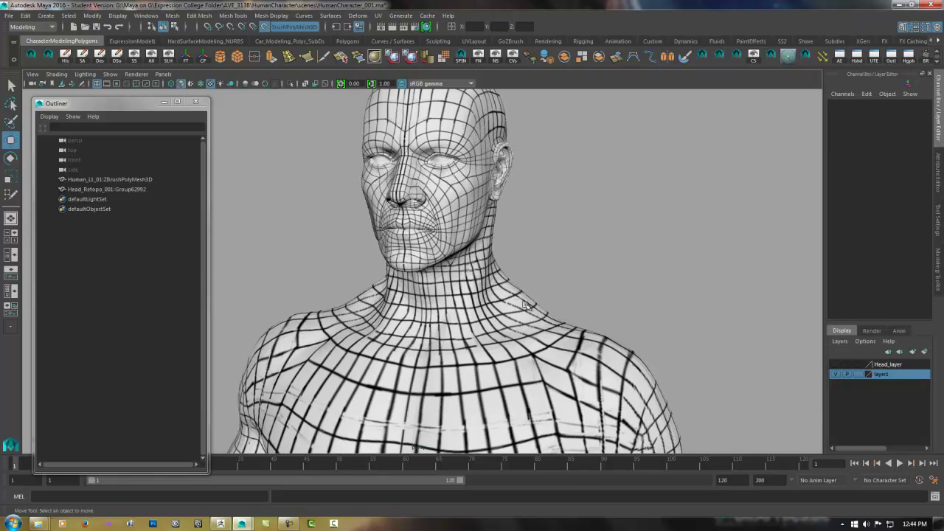
alt+right_drag(538, 309, 700, 305)
scroll(531, 340, down, 1)
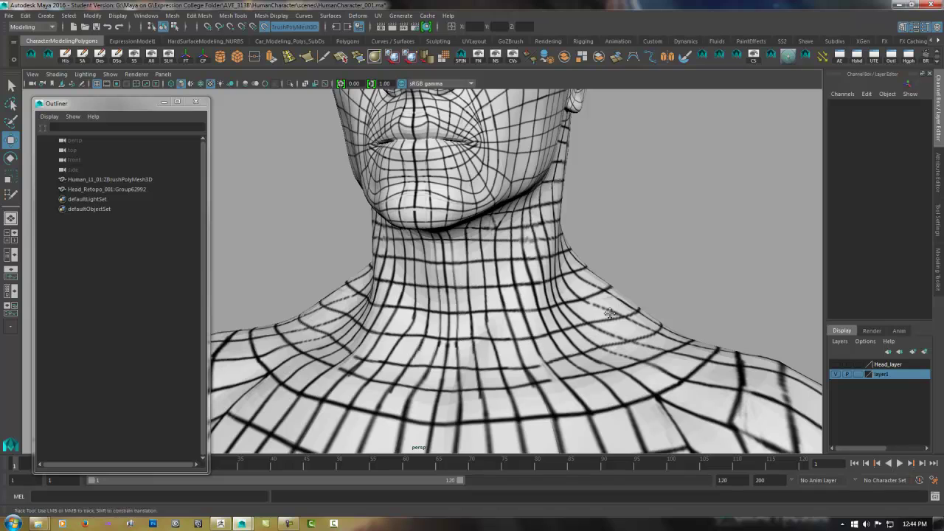
scroll(616, 317, down, 1)
Show the Head_layer again and set its display type to Reference.
click(835, 364)
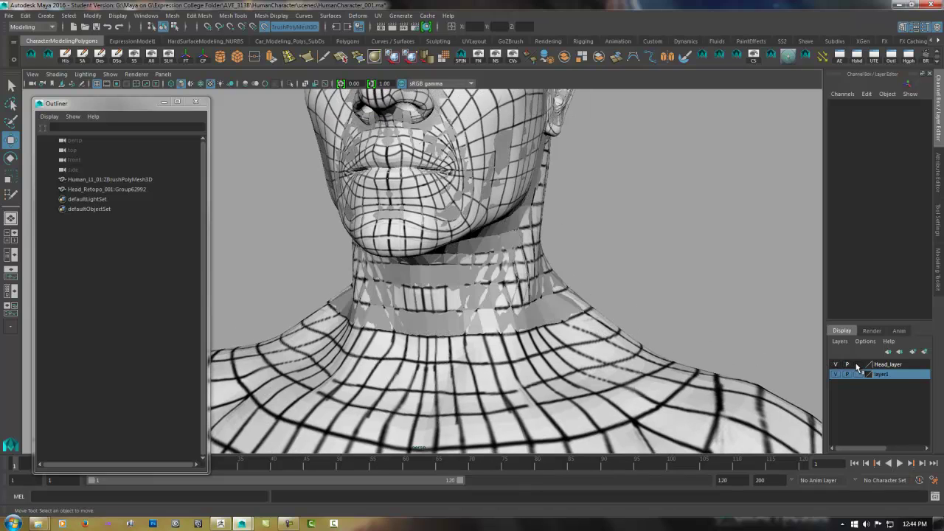
click(858, 364)
click(857, 365)
Draw a first quad with Quad Draw beside the centre line, directly below the head mesh's neck edge, and leave the tool.
alt+right_drag(659, 337, 706, 354)
scroll(647, 368, up, 2)
scroll(668, 342, down, 2)
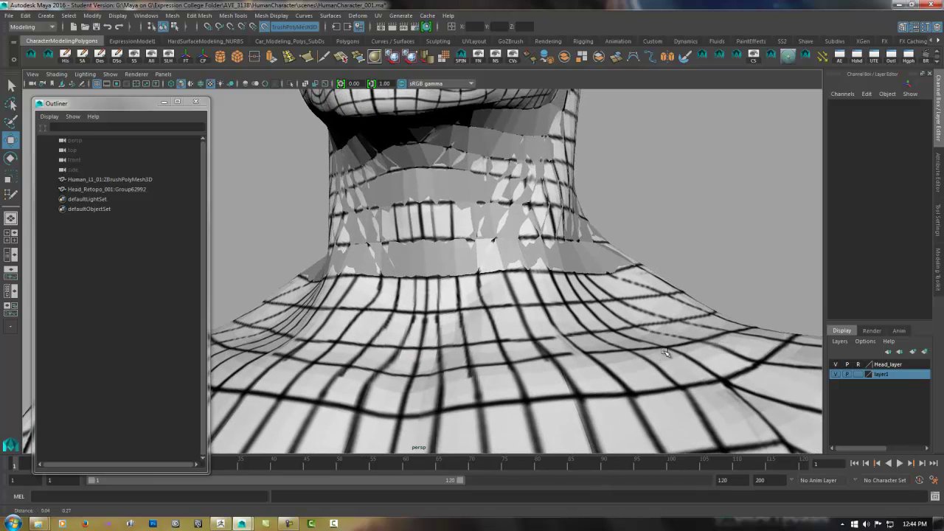
scroll(573, 354, up, 2)
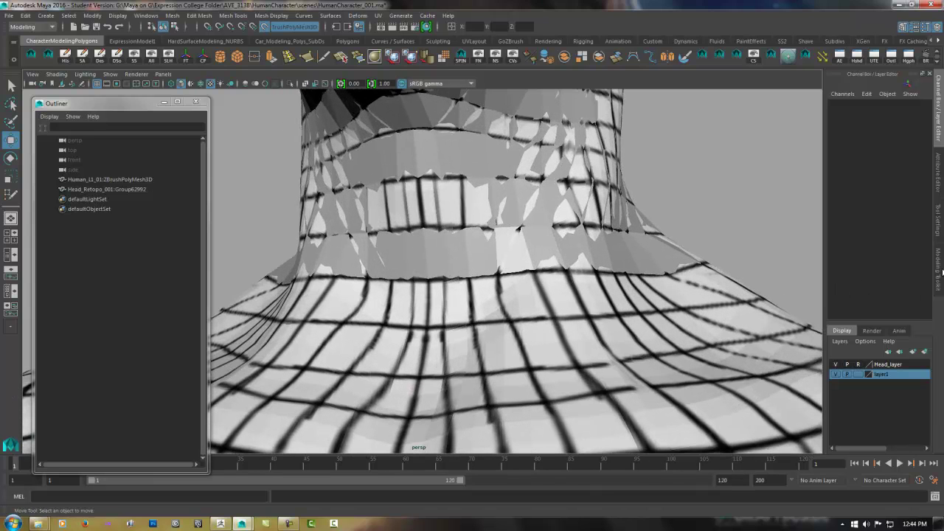
click(939, 272)
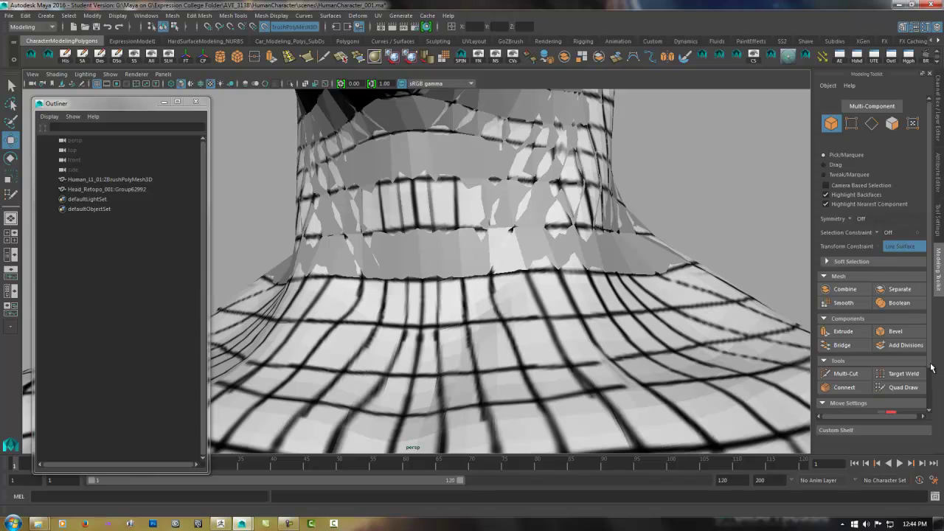
scroll(931, 367, down, 2)
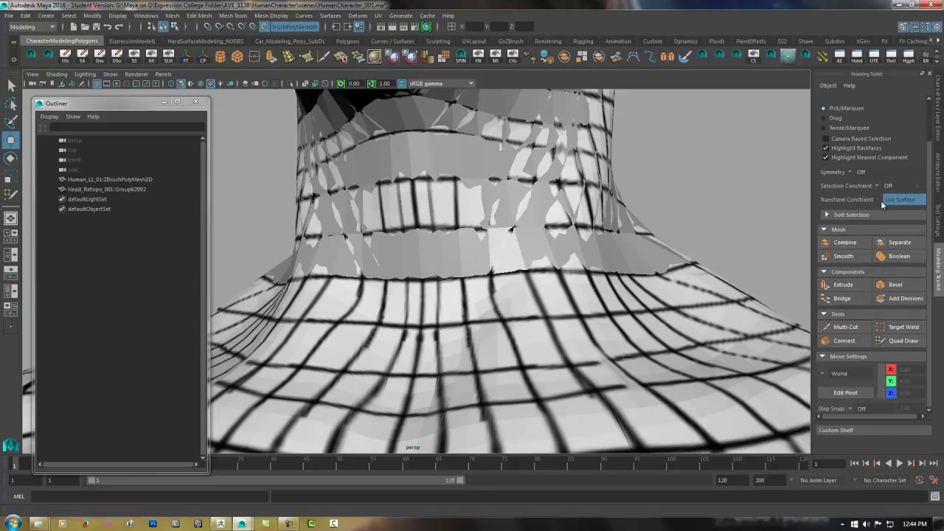
click(898, 342)
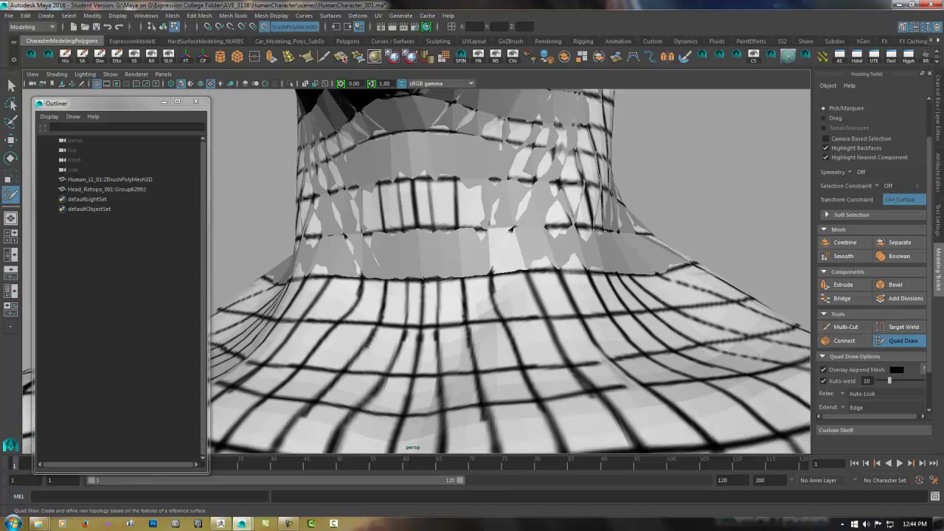
click(423, 281)
click(437, 327)
click(438, 280)
shift+click(429, 302)
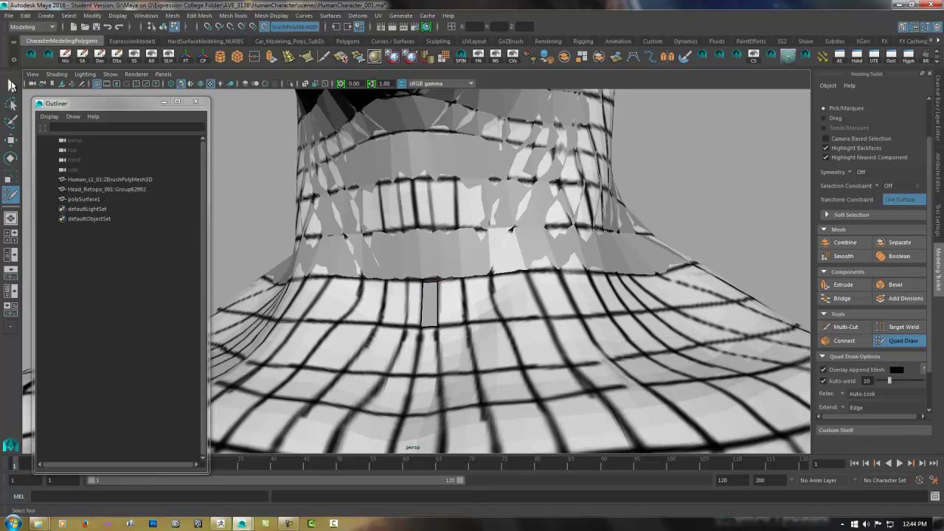
click(11, 85)
Switch the new quad to vertex mode and select its two vertices on the centre line.
right_drag(423, 306, 524, 216)
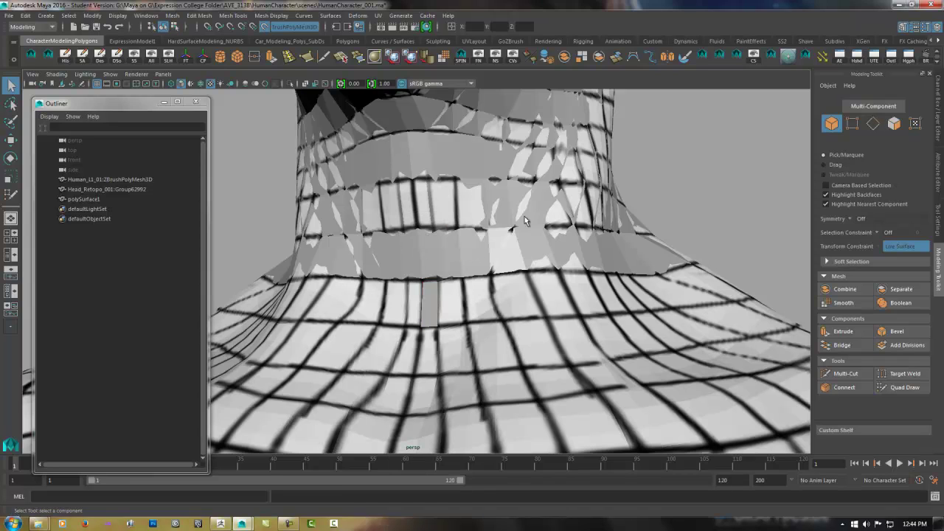
click(432, 298)
right_drag(427, 294, 414, 285)
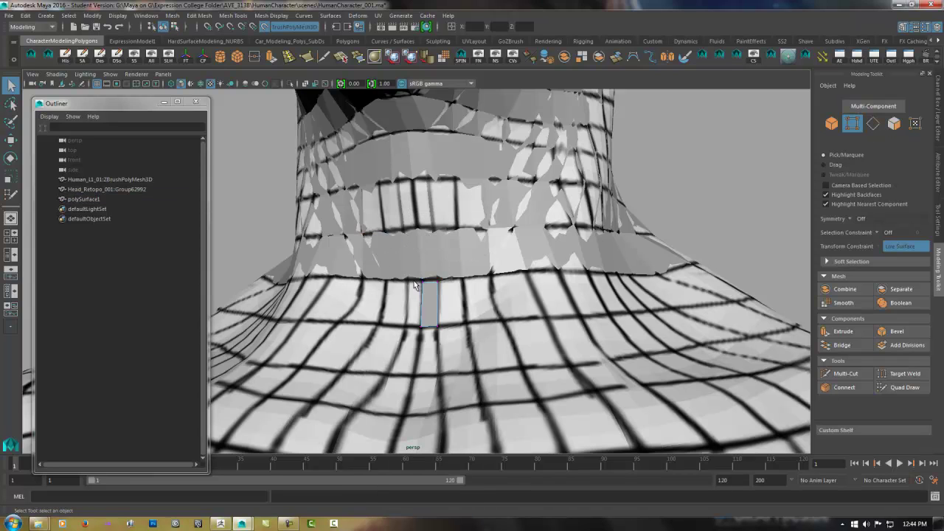
drag(423, 332, 418, 277)
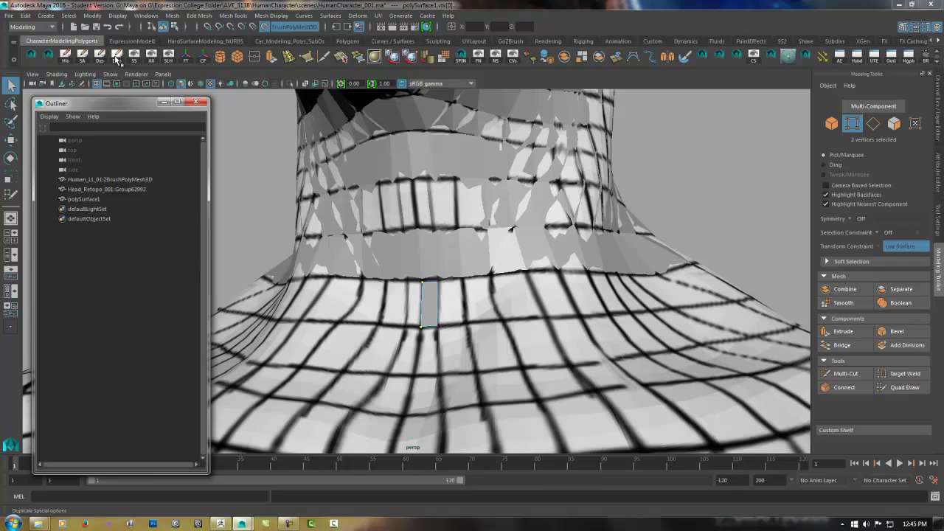
Select the whole quad and mirror it across the centre line with Duplicate Special as one instance, Scale X -1.
right_drag(432, 294, 450, 225)
click(434, 290)
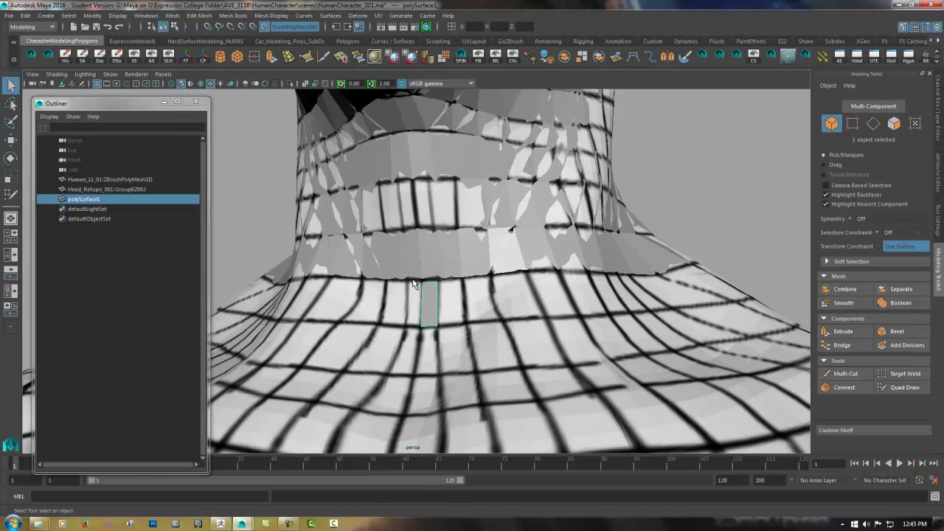
click(117, 59)
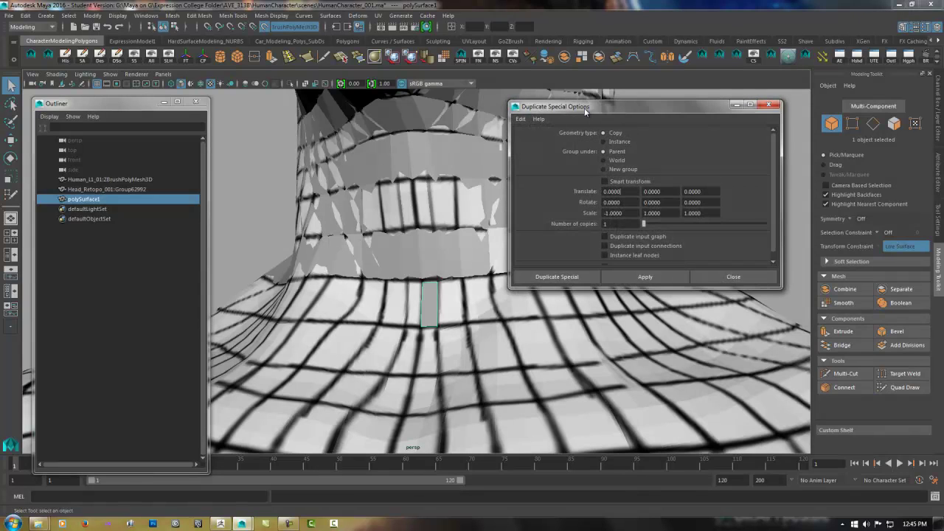
click(604, 142)
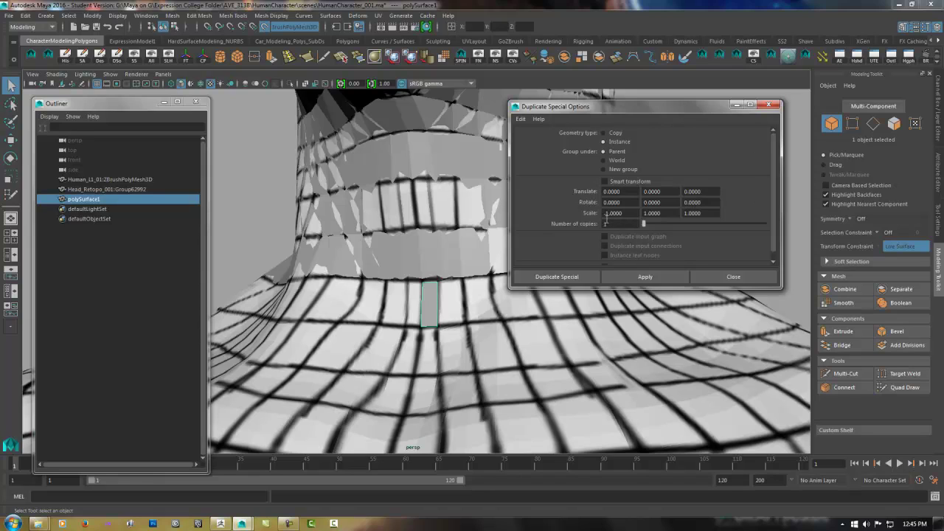
click(567, 277)
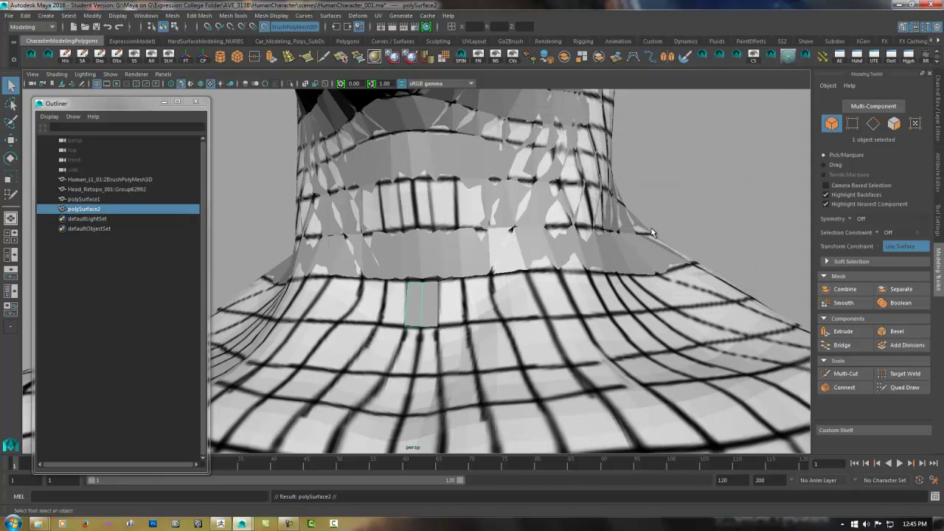
Put the mirrored quad polySurface2 on a new display layer and set that layer's display type to Reference.
click(666, 204)
click(414, 309)
click(939, 135)
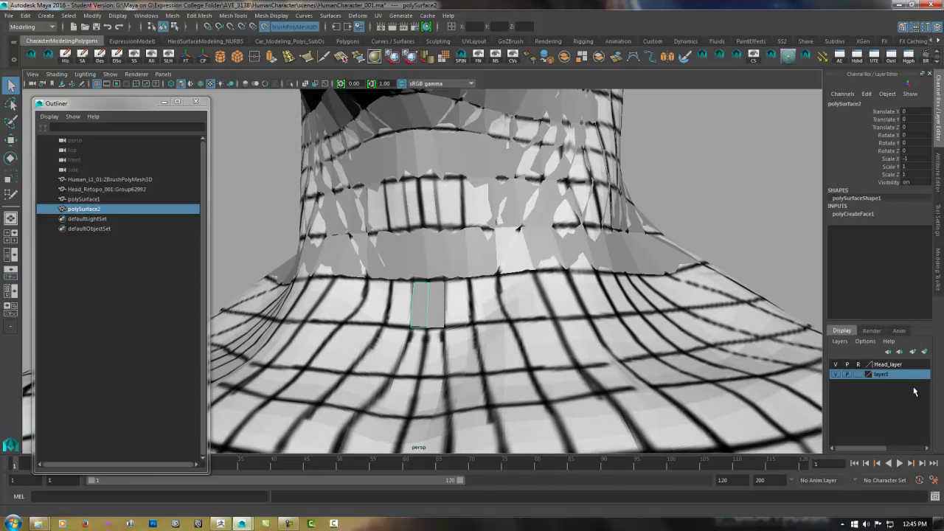
click(925, 352)
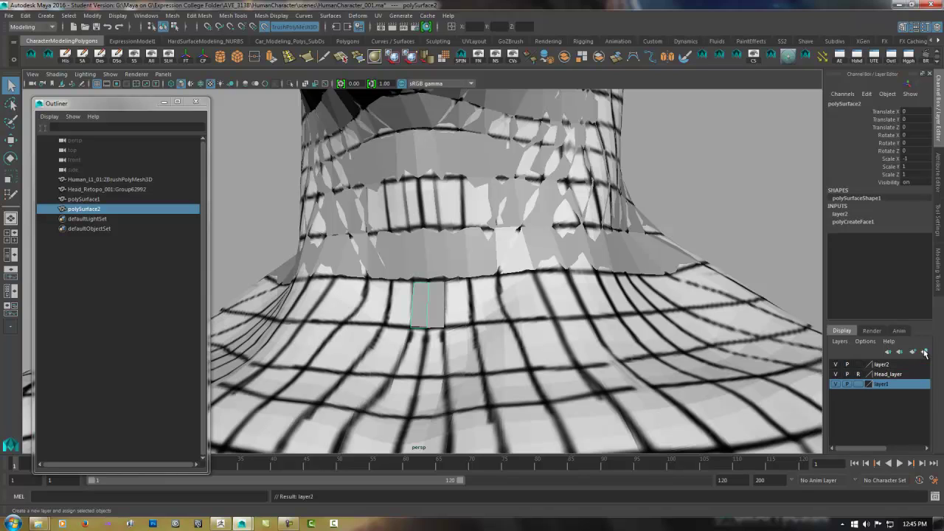
click(858, 364)
click(858, 364)
click(566, 305)
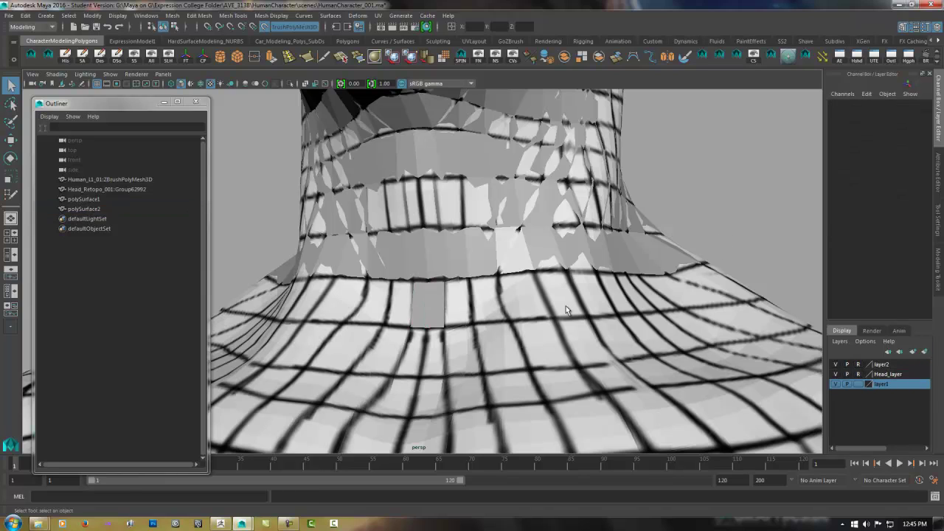
With the original quad selected, create a new Lambert material in the Hypershade and select the default lambert1 material.
click(437, 308)
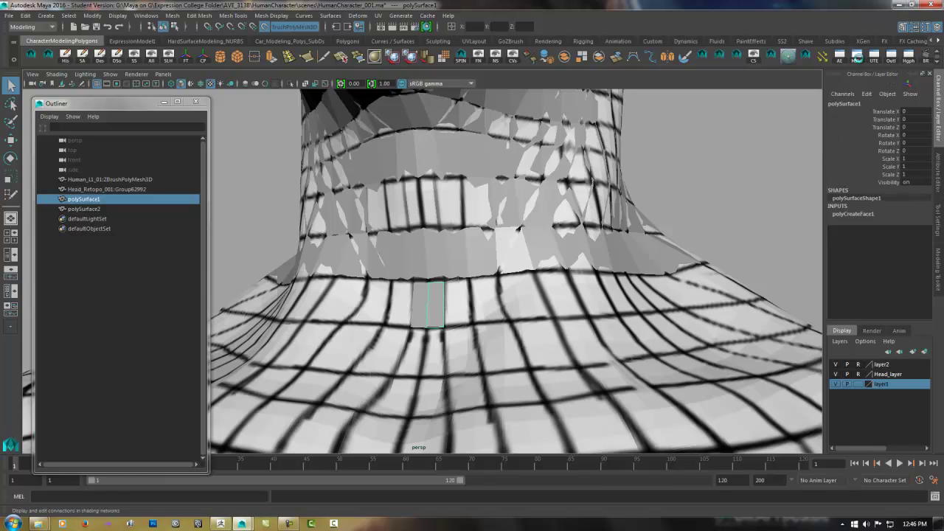
click(857, 57)
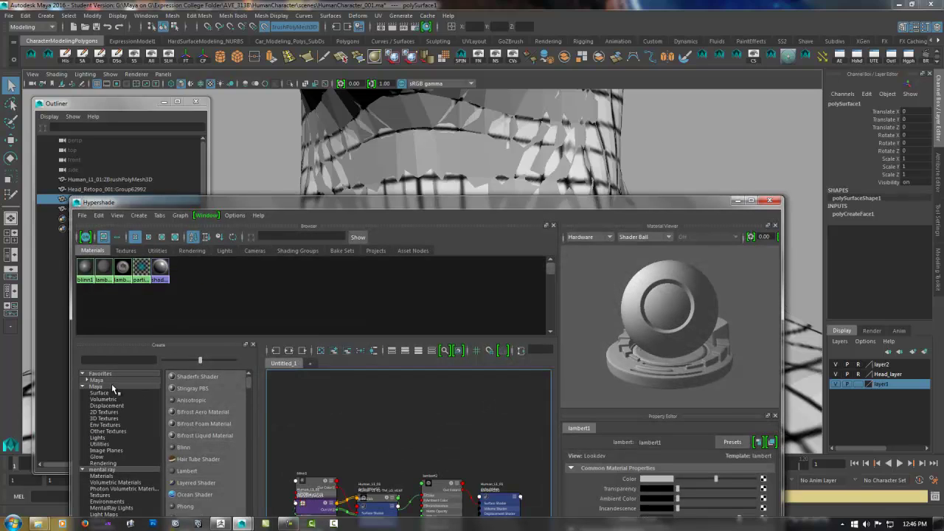
click(190, 471)
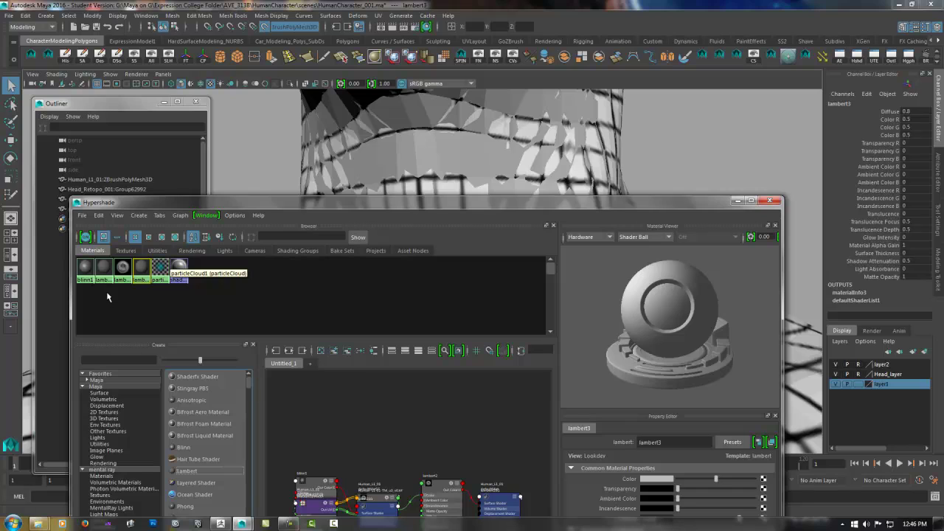
click(105, 269)
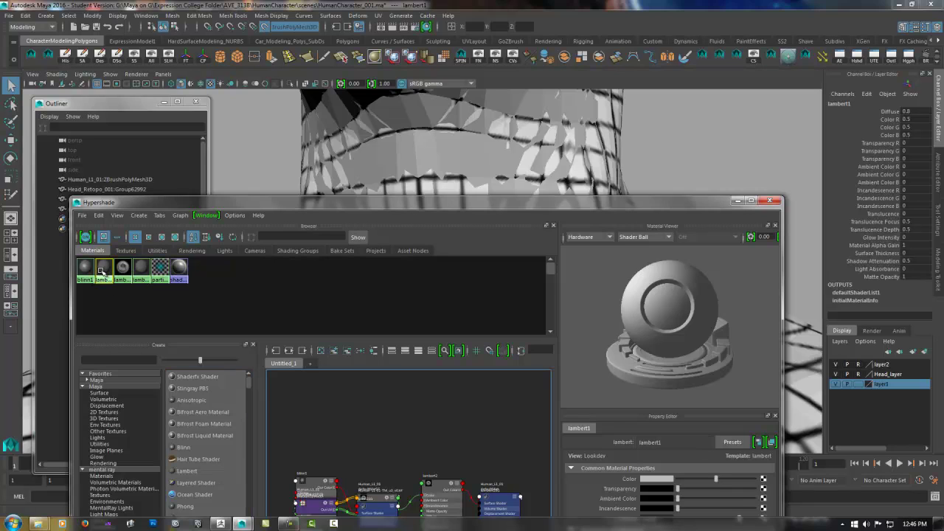
click(651, 480)
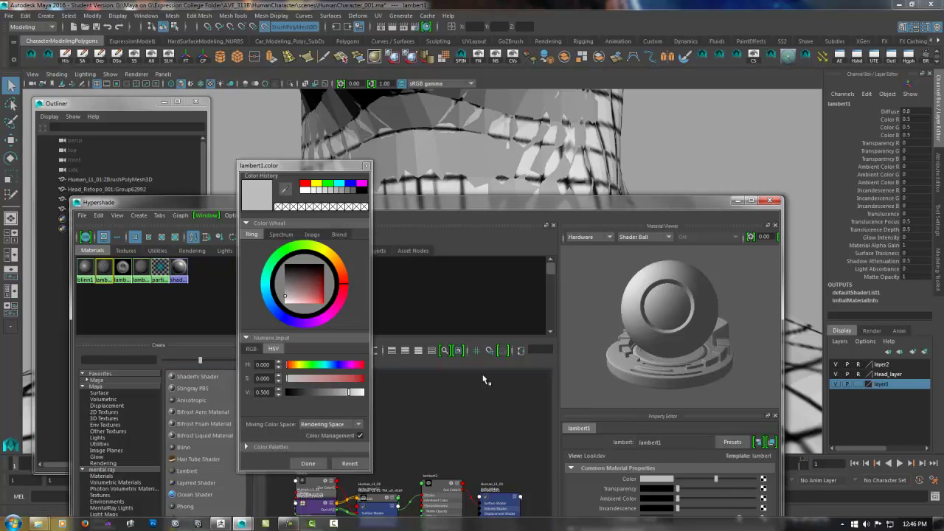
click(286, 318)
drag(292, 305, 321, 294)
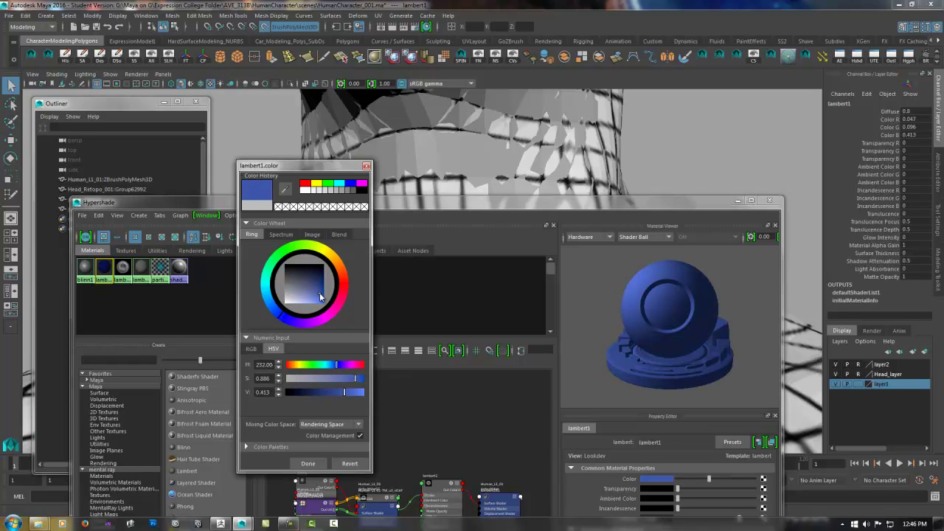
click(366, 168)
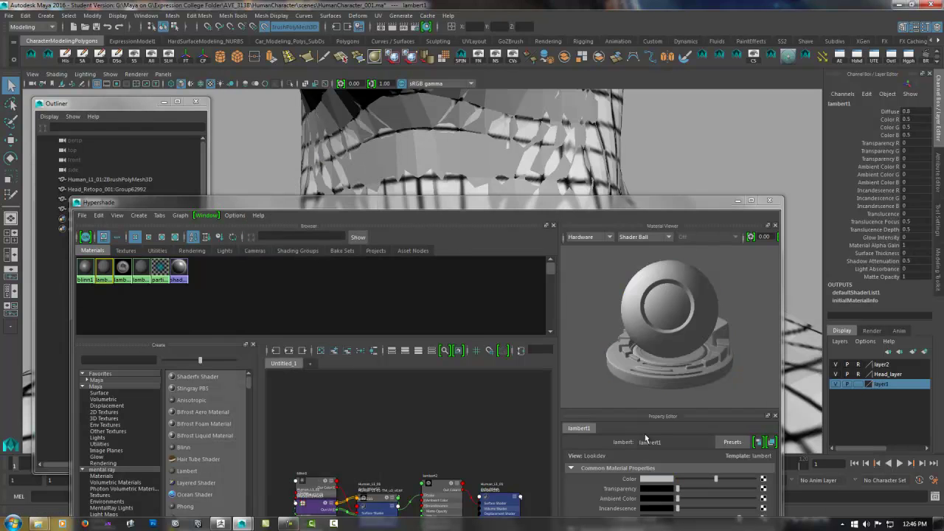
Set lambert1's color to dark blue, about R 0.049, G 0.074, B 0.312, and dismiss the Hypershade.
click(654, 479)
click(653, 503)
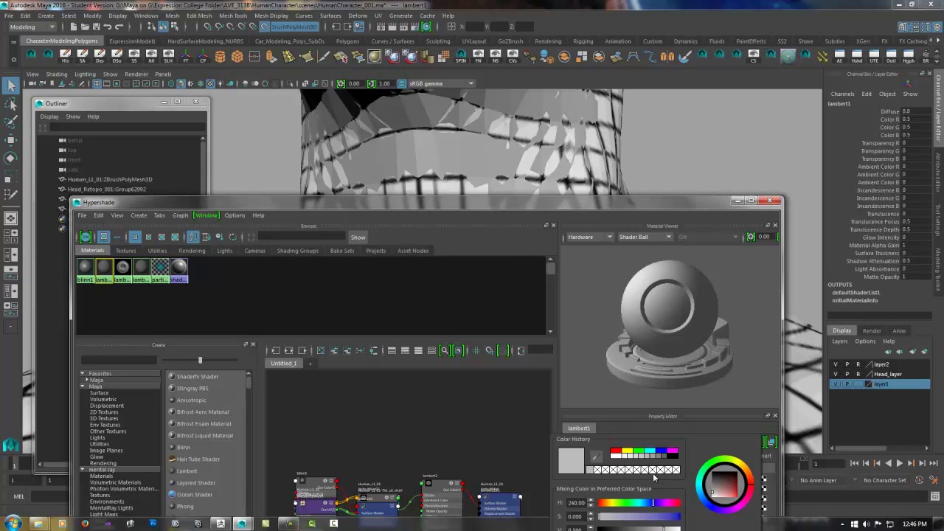
click(734, 491)
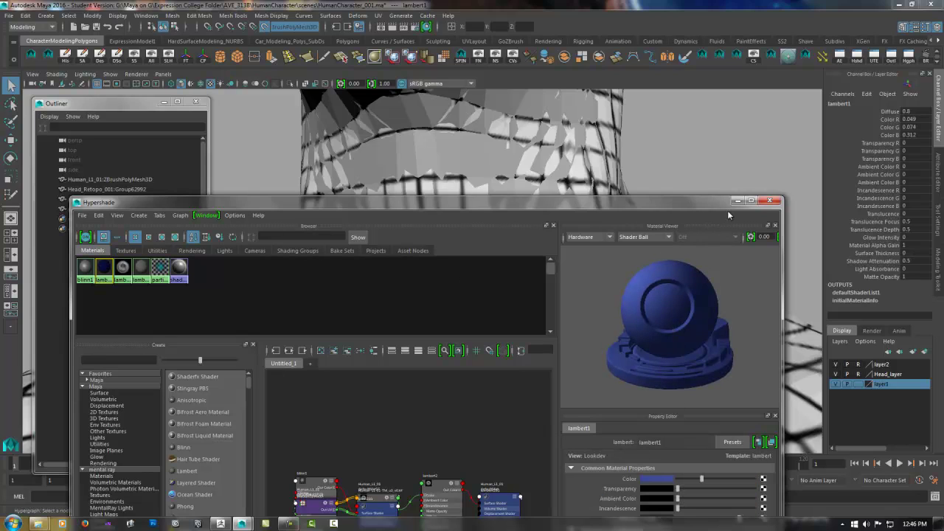
drag(674, 204, 565, 196)
click(664, 193)
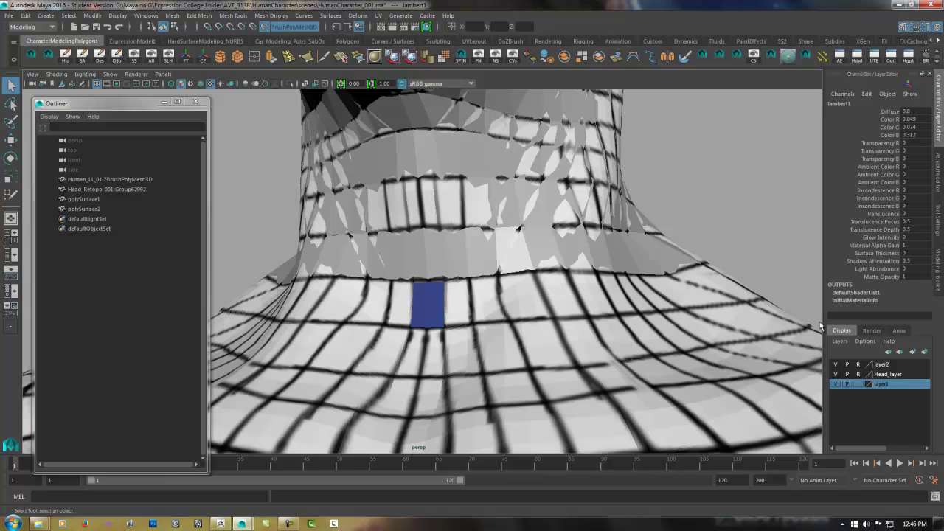
Extend polySurface1 with Quad Draw by three quads outward from the centre line, directly below the head mesh's neck edge.
click(438, 303)
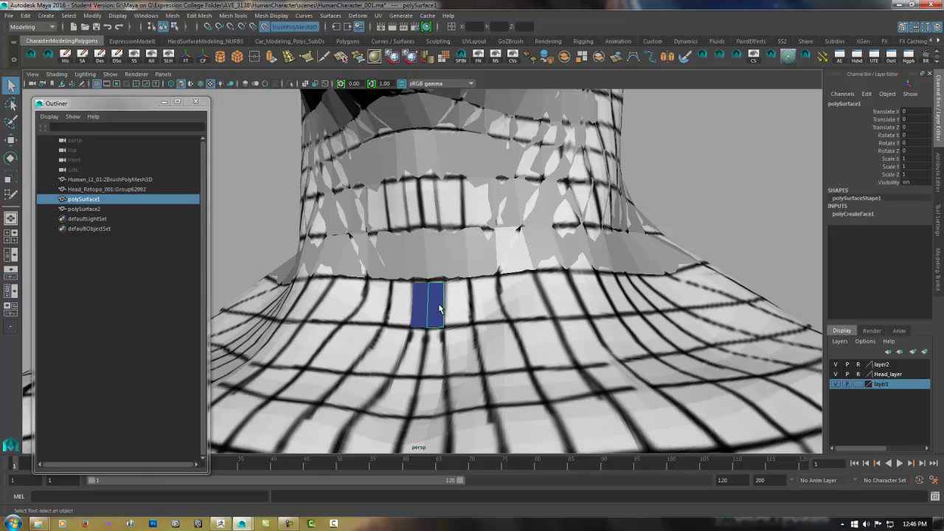
click(938, 264)
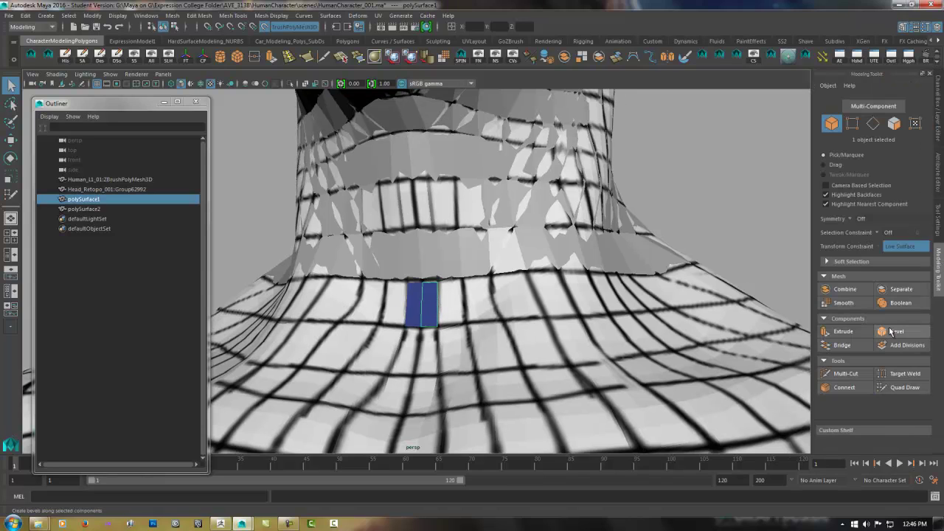
click(901, 387)
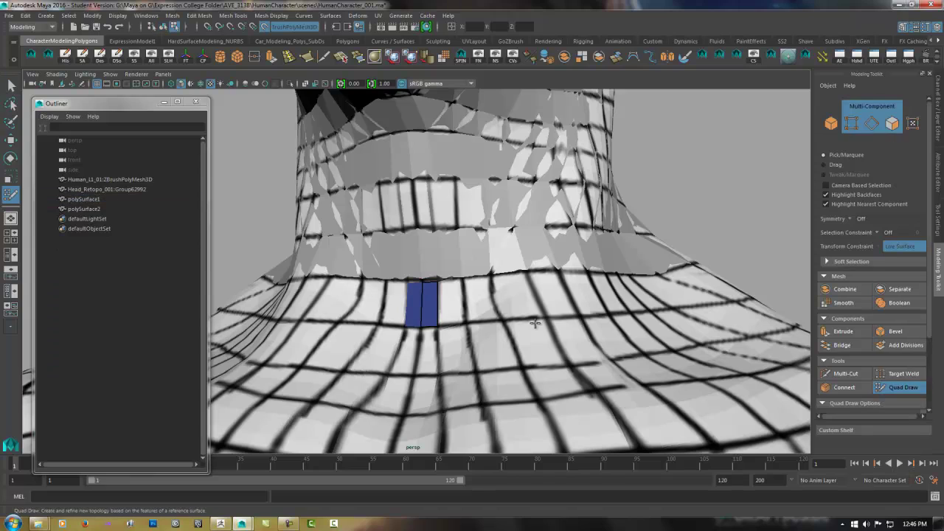
click(461, 280)
click(466, 322)
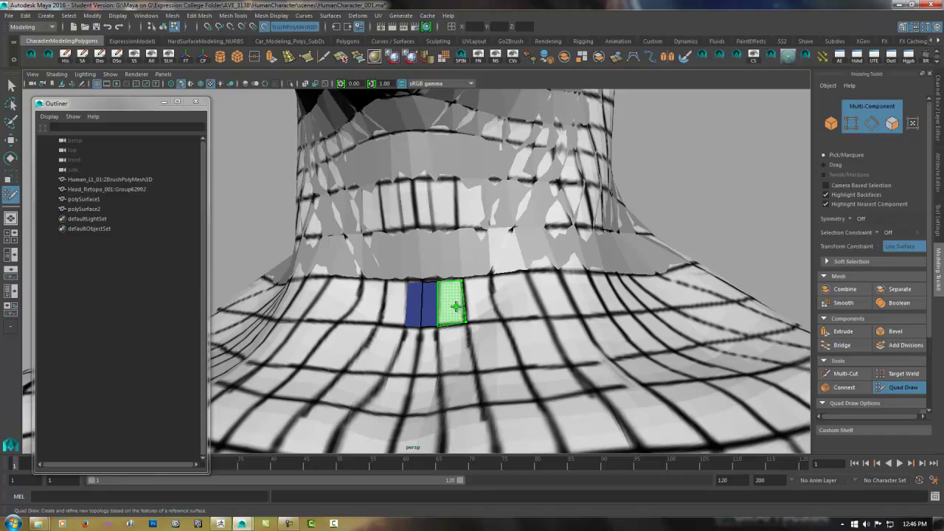
shift+click(455, 304)
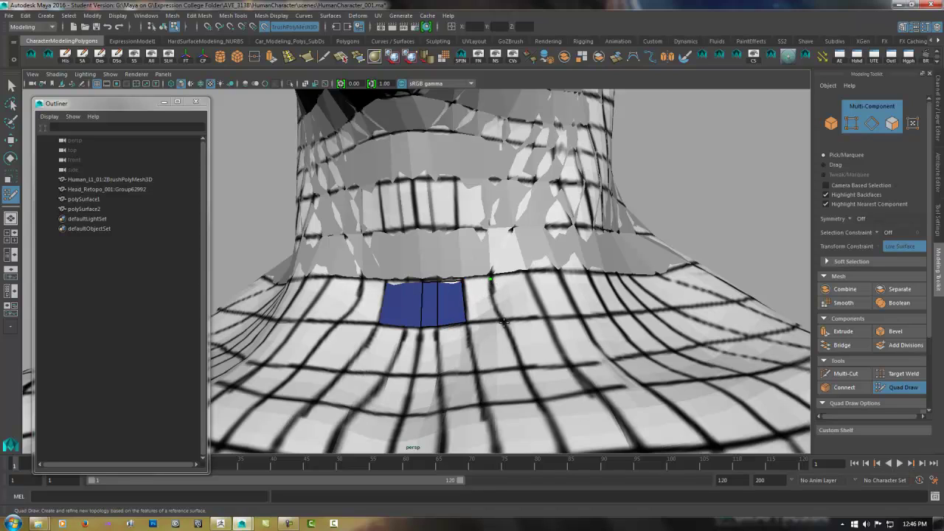
shift+click(482, 301)
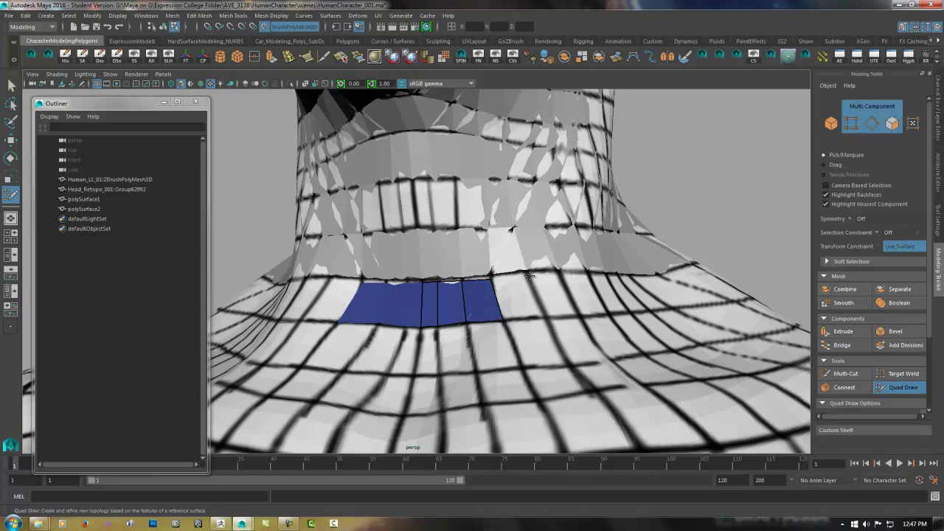
click(528, 276)
shift+click(514, 301)
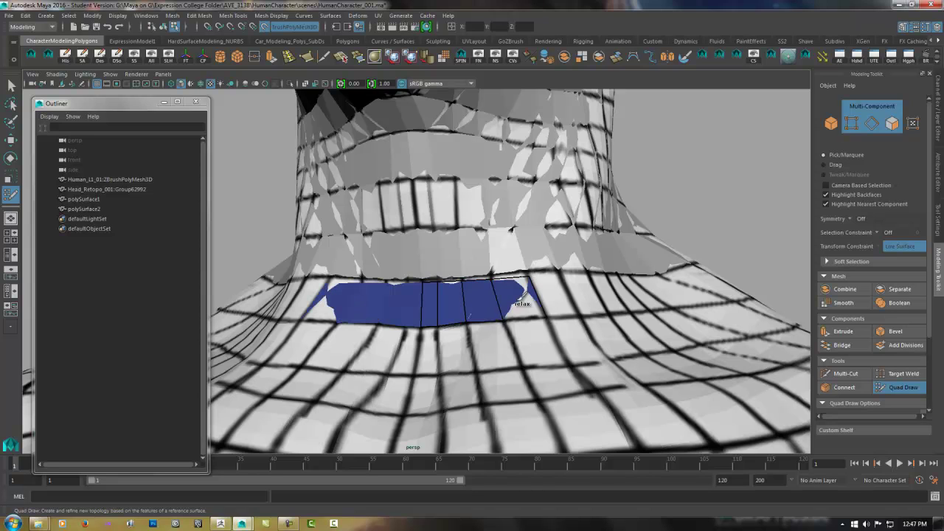
Place dots along the next guide-line intersections at the neck base and fill them with five more quads towards the side.
alt+drag(714, 232, 698, 240)
alt+middle_drag(698, 240, 675, 209)
click(412, 235)
click(420, 282)
click(447, 235)
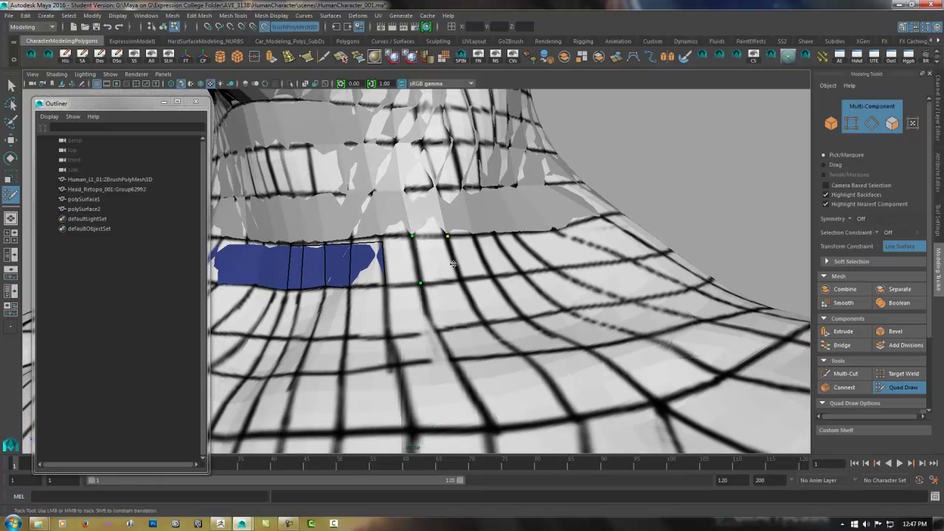
click(474, 235)
click(492, 277)
click(494, 234)
click(521, 274)
click(515, 233)
click(550, 269)
mouse_move(403, 267)
shift+mouse_down()
mouse_move(535, 254)
mouse_move(661, 214)
shift+mouse_up()
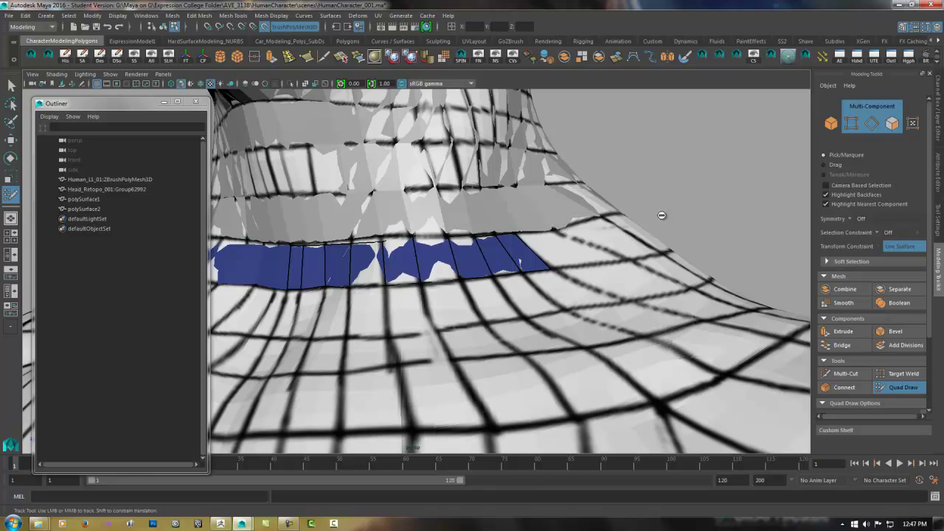
Save the scene, accepting the student version notice, and minimize the Outliner.
key(ctrl+s)
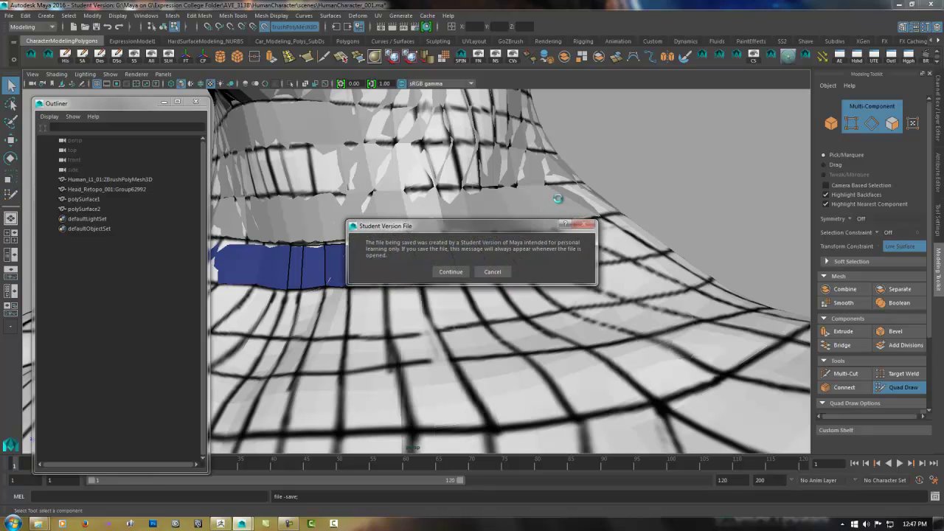
click(448, 270)
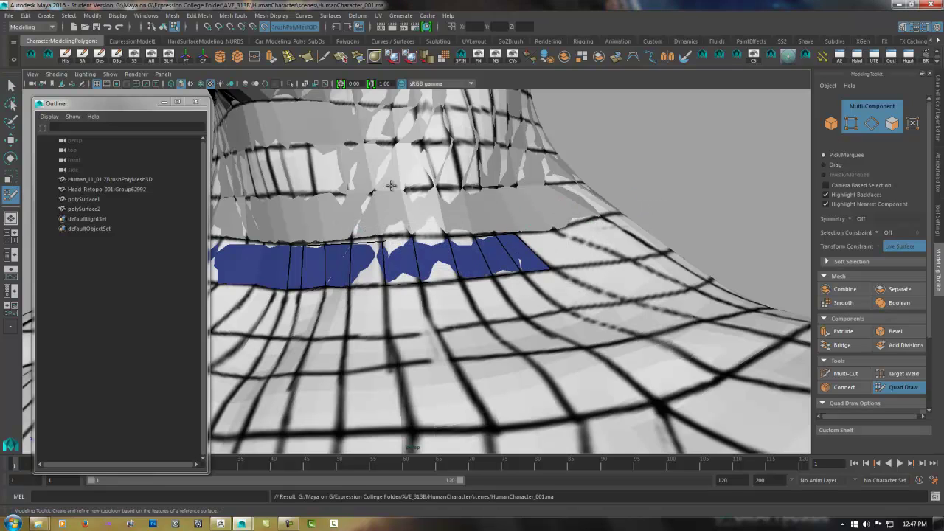
click(163, 101)
Continue the Quad Draw strip around the side of the neck base towards the back, following the painted guide lines.
scroll(443, 221, down, 3)
alt+right_drag(558, 210, 469, 229)
alt+drag(469, 229, 434, 215)
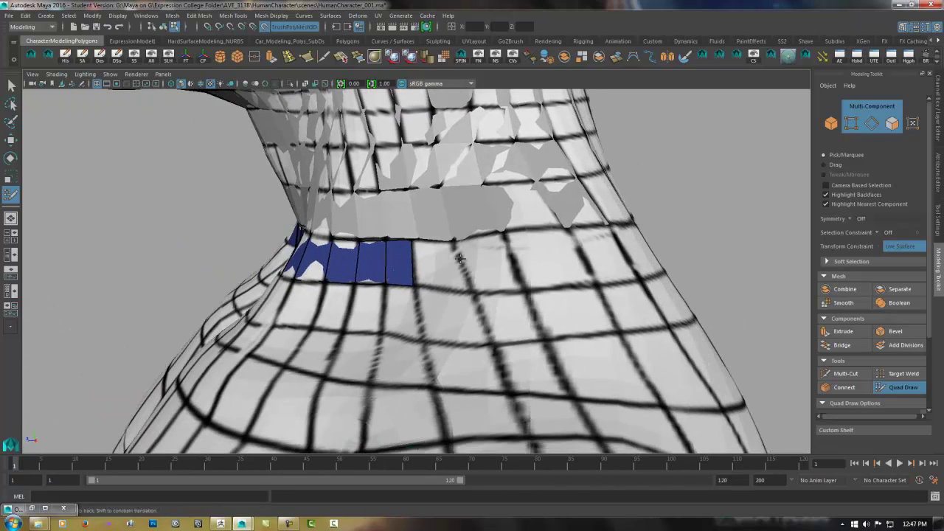
alt+drag(457, 259, 488, 255)
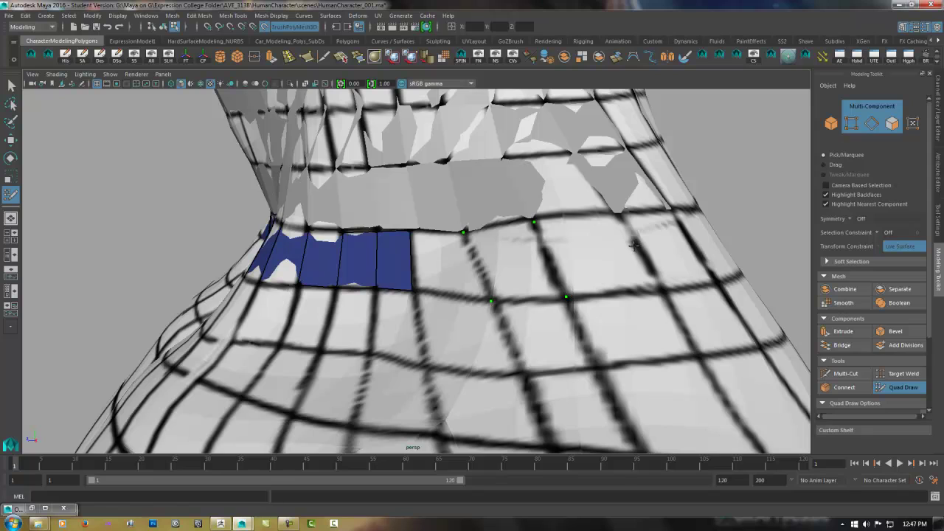
shift+click(604, 257)
alt+drag(678, 236, 589, 230)
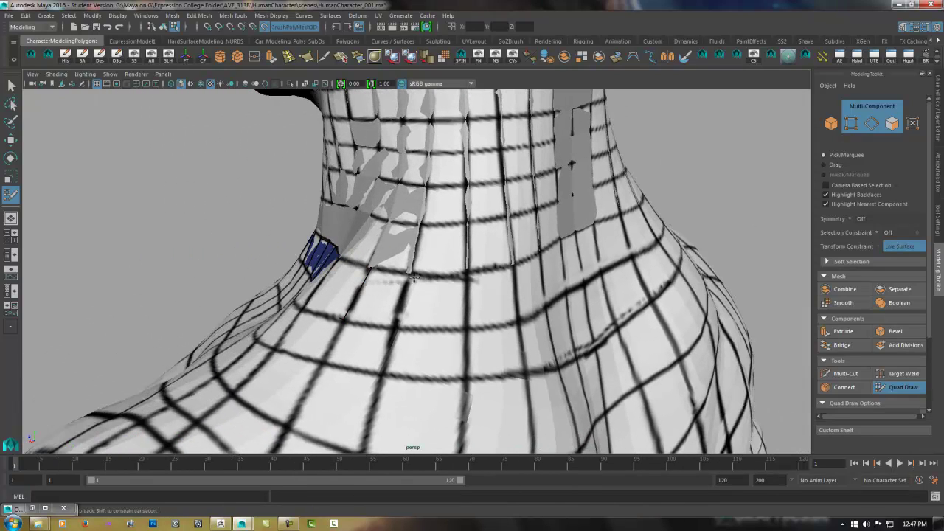
shift+click(386, 303)
shift+click(445, 307)
shift+click(501, 303)
Fill the last three quads of the neck strip up to the back centre line, with textured shading on.
scroll(574, 204, down, 5)
mouse_move(538, 280)
alt+mouse_down()
mouse_move(506, 398)
mouse_move(479, 288)
alt+mouse_up()
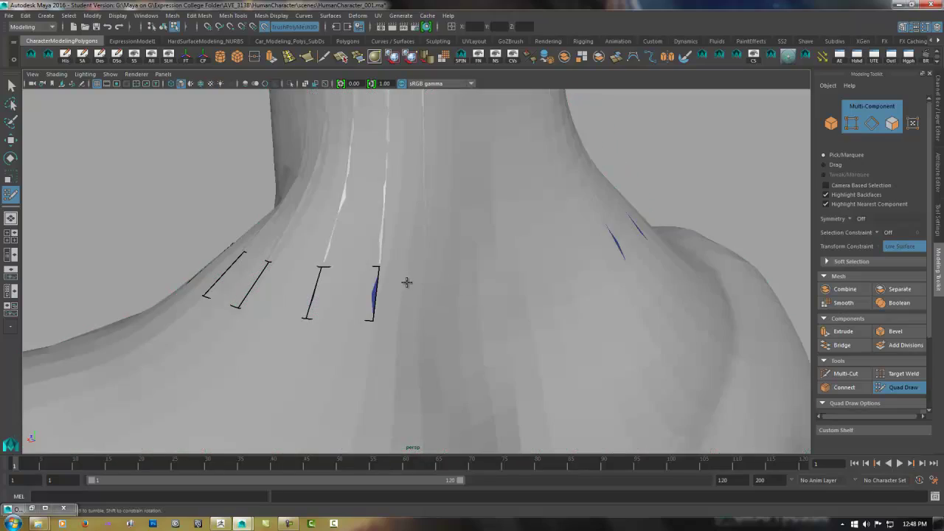
key(F5)
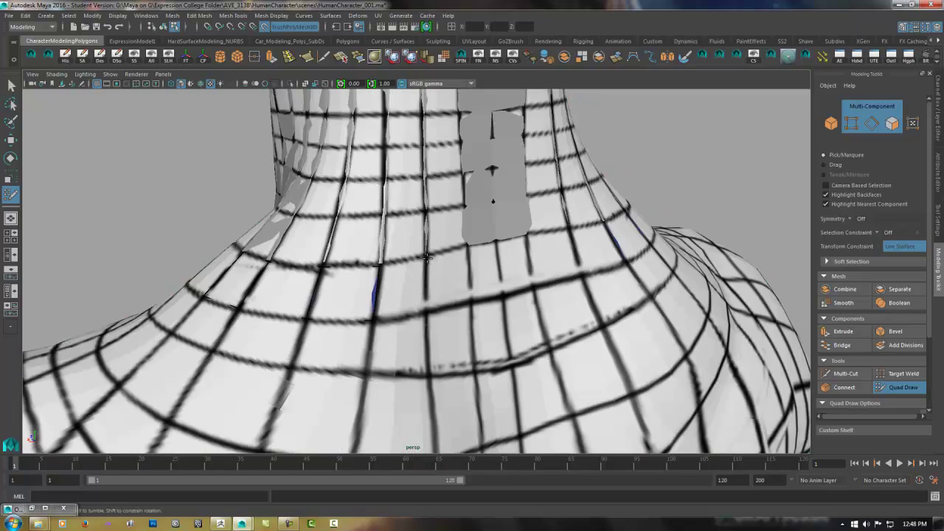
click(425, 310)
shift+click(407, 296)
shift+click(449, 288)
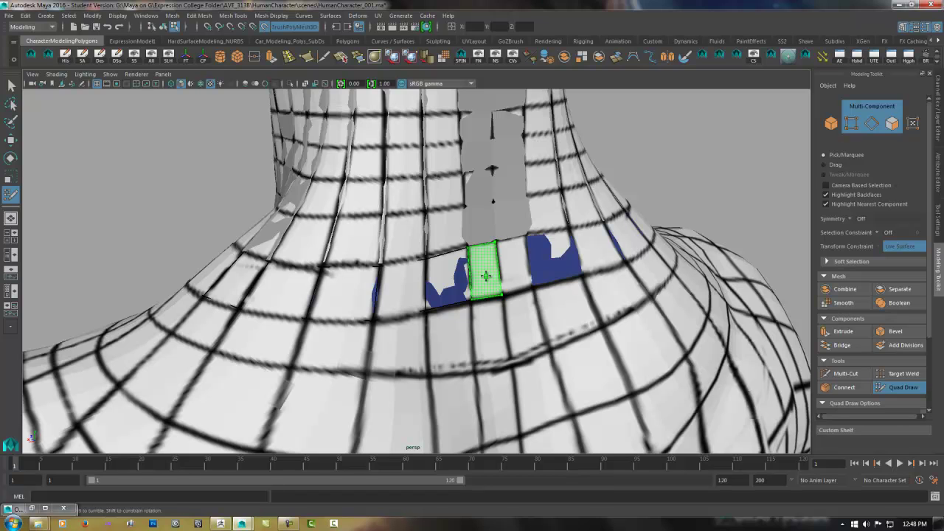
shift+click(490, 268)
Draw a second row of quads below the neck strip at the back, starting from the centre line, undoing a misplaced dot.
alt+middle_drag(619, 223, 644, 143)
alt+drag(645, 142, 541, 216)
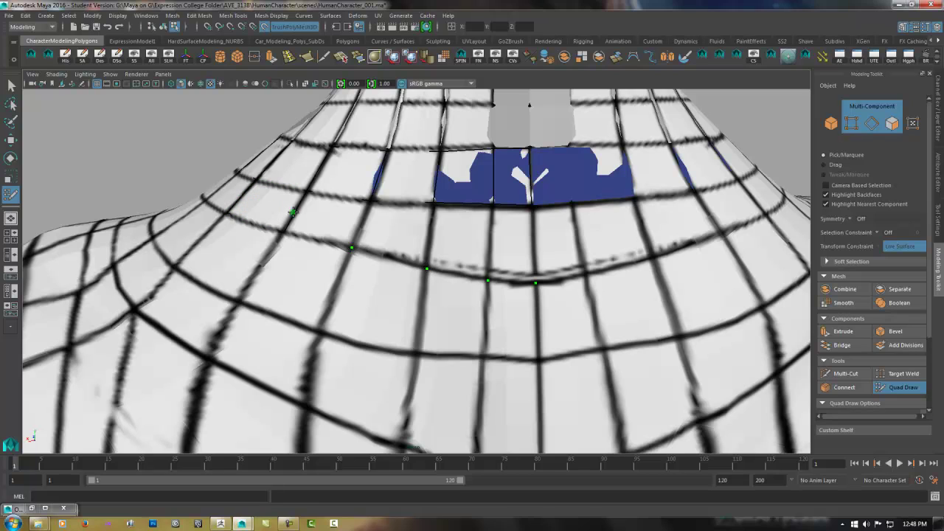
key(ctrl+z)
shift+click(457, 241)
shift+click(518, 251)
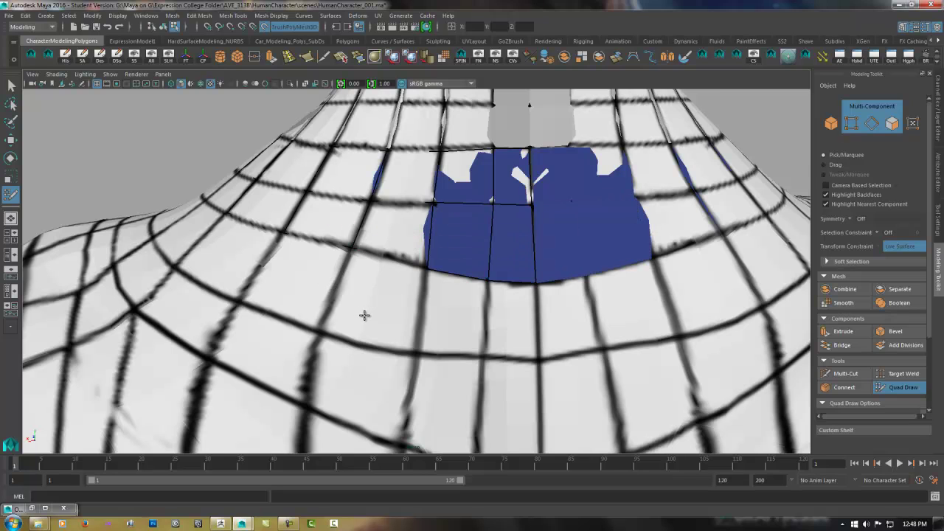
Check the quad rows in wireframe, return to shaded display and turn on X-Ray shading.
key(4)
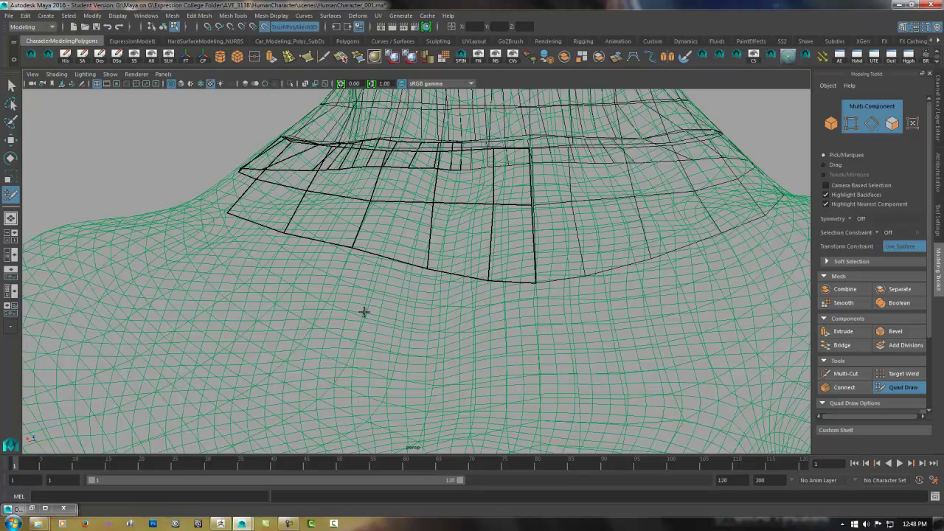
key(5)
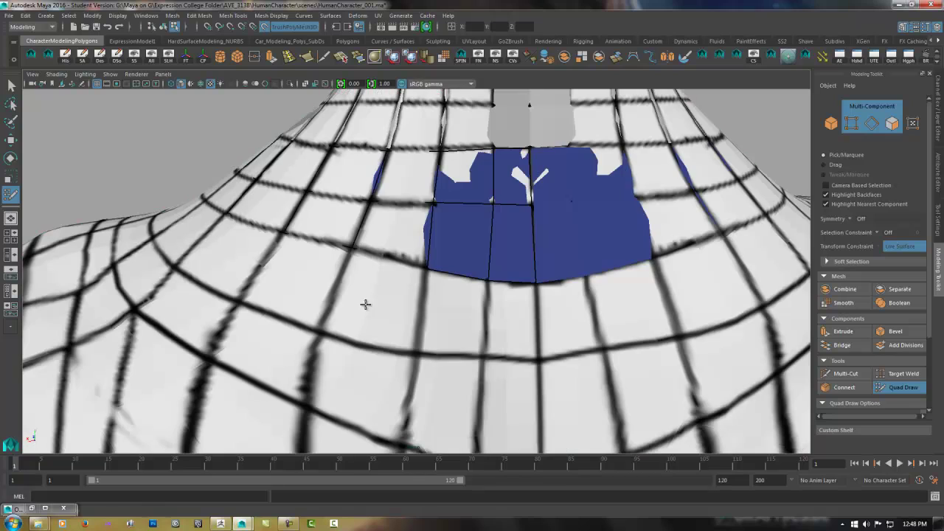
click(308, 83)
mouse_move(316, 302)
alt+mouse_down()
mouse_move(345, 310)
mouse_move(442, 280)
mouse_move(492, 251)
mouse_move(401, 266)
mouse_move(426, 304)
alt+mouse_up()
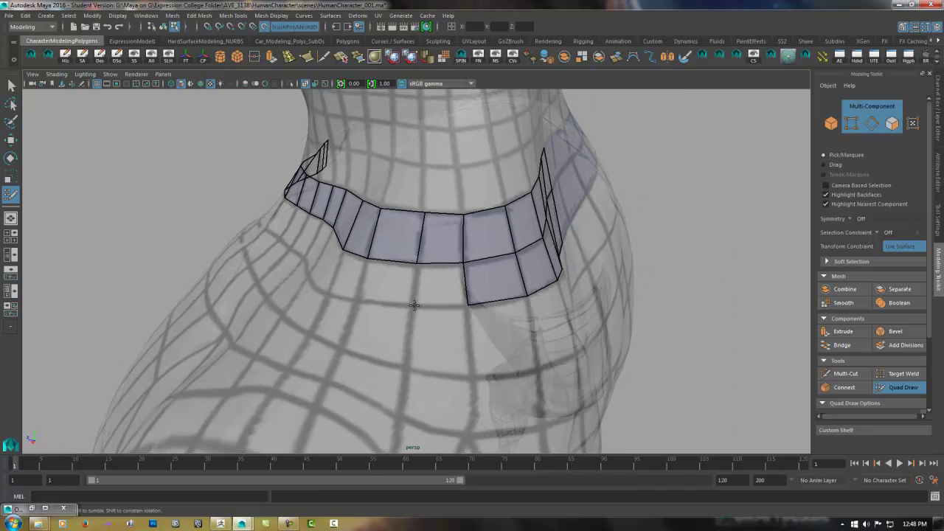
Place dots for the second quad row around the side of the neck to the front centre line and fill the front quads.
alt+drag(362, 322, 471, 287)
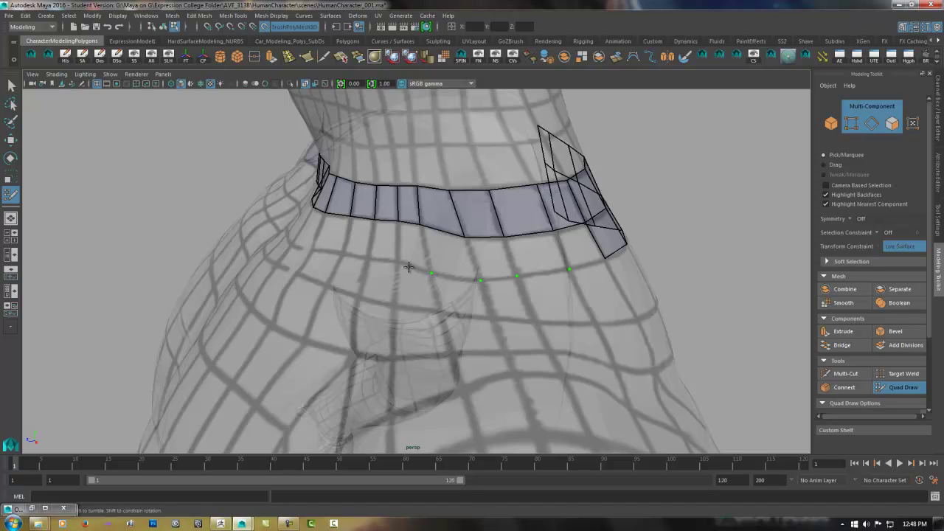
alt+drag(374, 295, 499, 264)
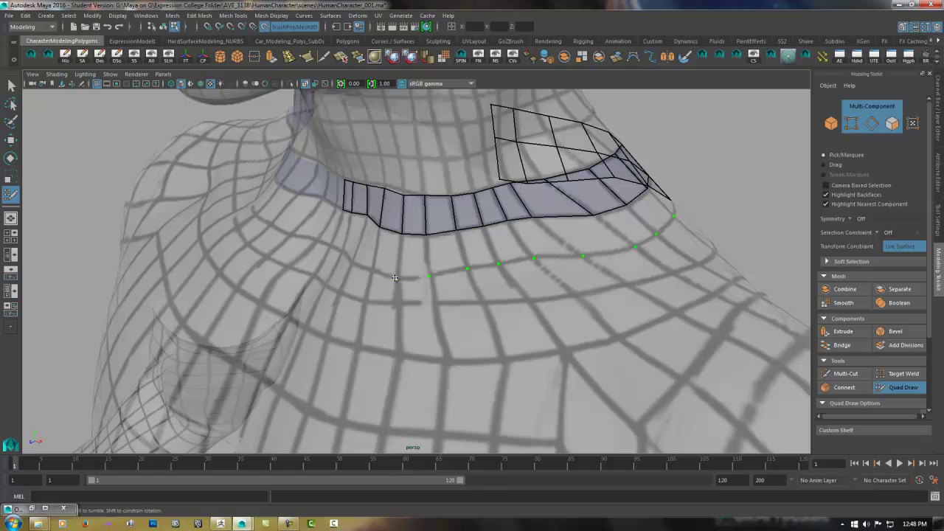
alt+drag(357, 299, 400, 267)
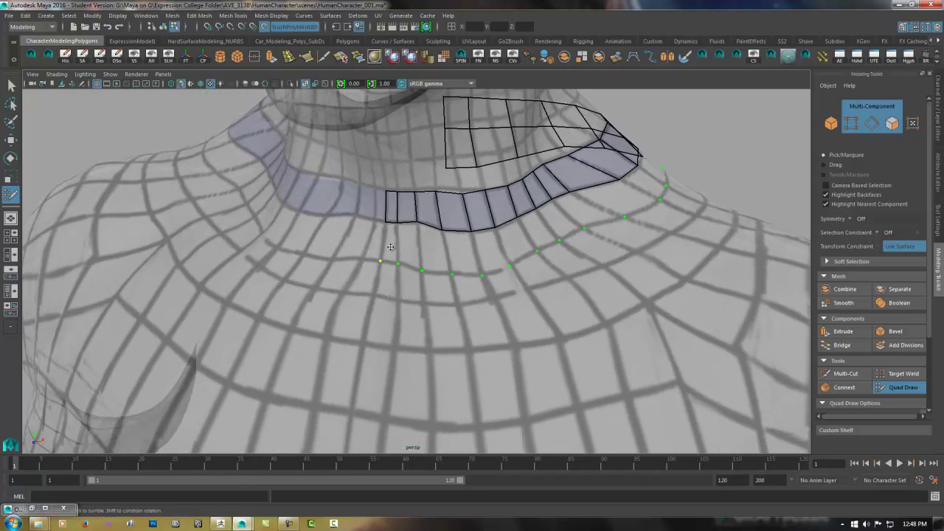
mouse_move(391, 247)
mouse_down()
mouse_move(491, 246)
mouse_move(630, 201)
mouse_up()
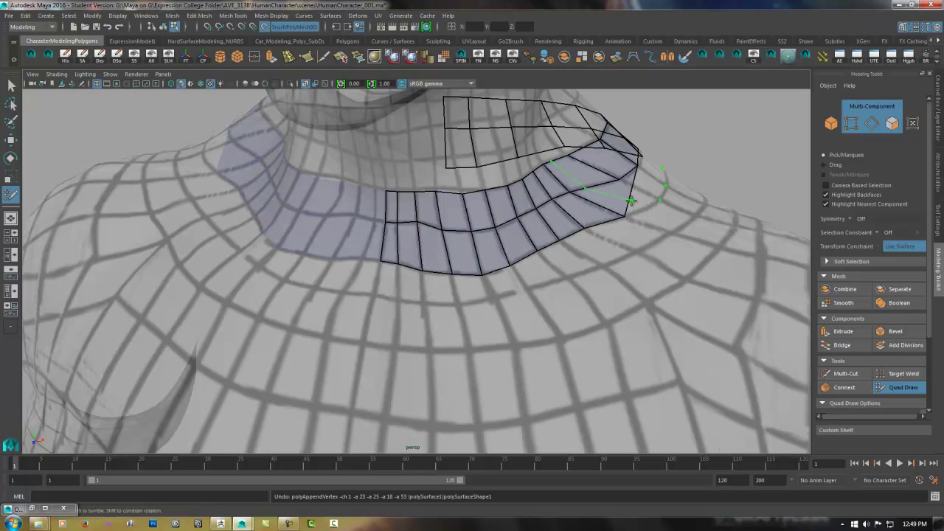
Fill the remaining quads of the second row across the side of the neck to join the front and back parts.
mouse_move(727, 185)
alt+mouse_down()
mouse_move(693, 199)
mouse_move(674, 185)
mouse_move(524, 293)
alt+mouse_up()
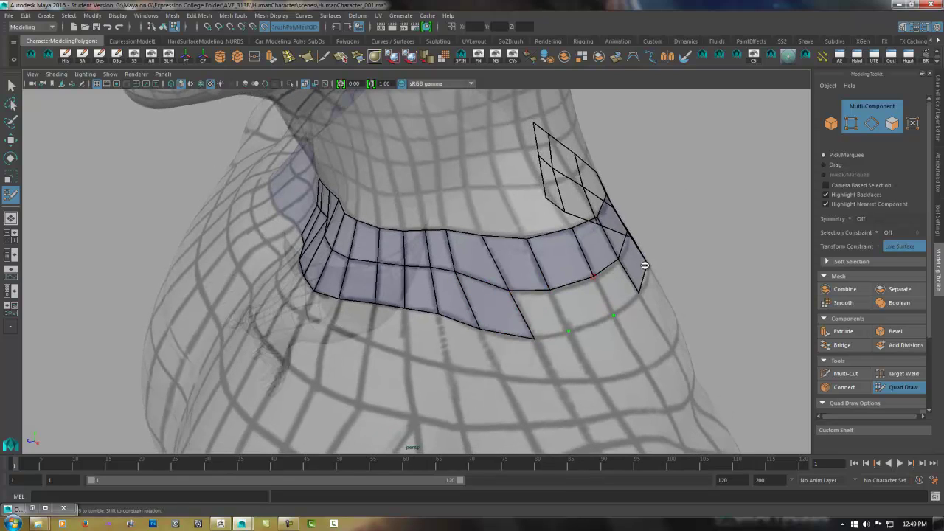
alt+drag(718, 264, 659, 255)
shift+click(475, 279)
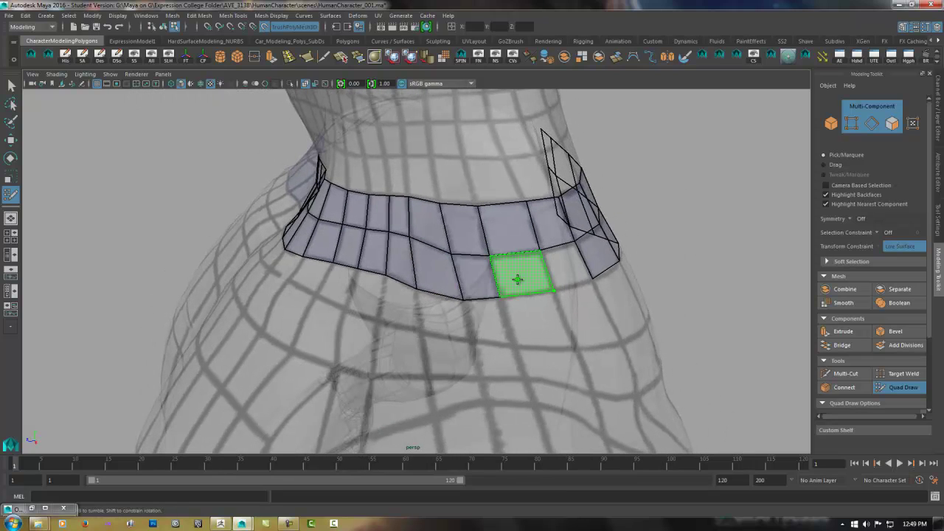
shift+click(517, 277)
shift+click(567, 266)
Save the scene and accept the Student Version notice.
alt+drag(701, 277, 598, 263)
key(ctrl+s)
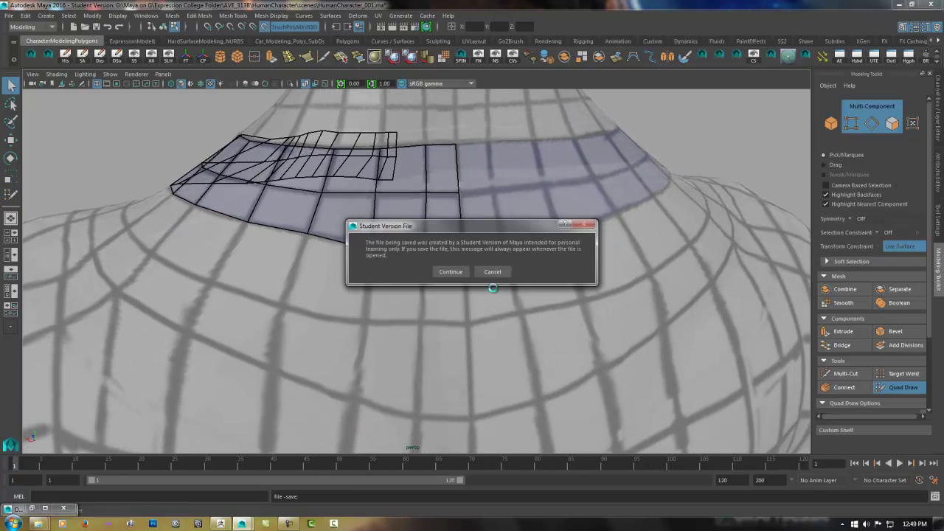
click(472, 273)
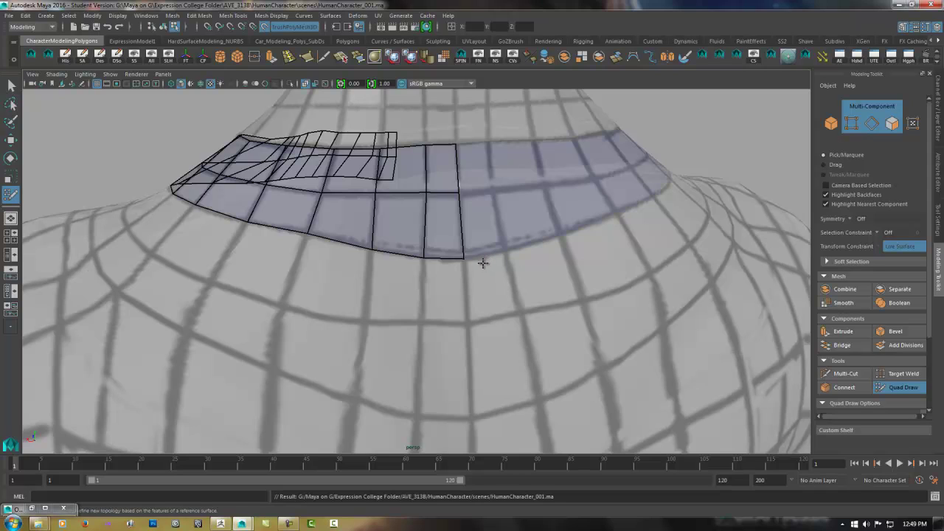
Start a third quad row at the back centre line, placing dots on the guide-line crossings and filling the first quads.
mouse_move(459, 316)
alt+mouse_down()
mouse_move(462, 271)
mouse_move(519, 266)
mouse_move(504, 248)
mouse_move(536, 245)
alt+mouse_up()
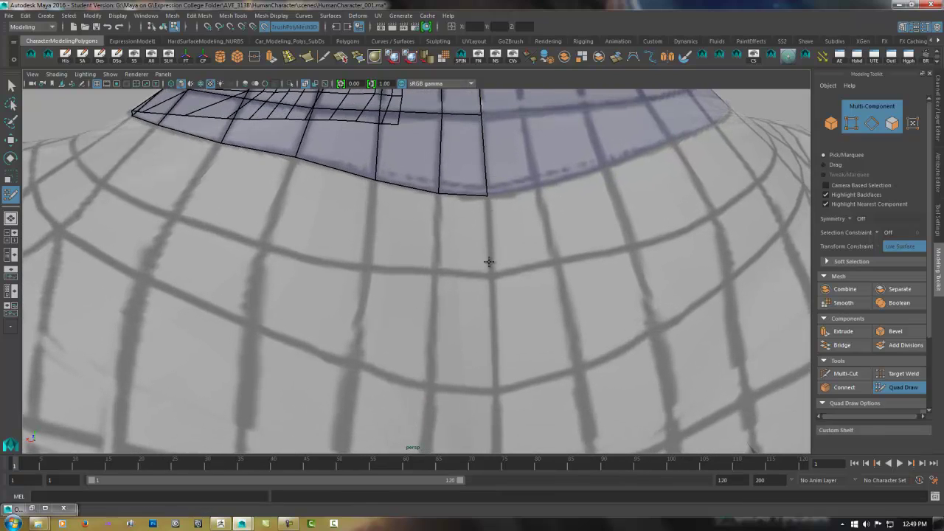
alt+drag(487, 197, 486, 303)
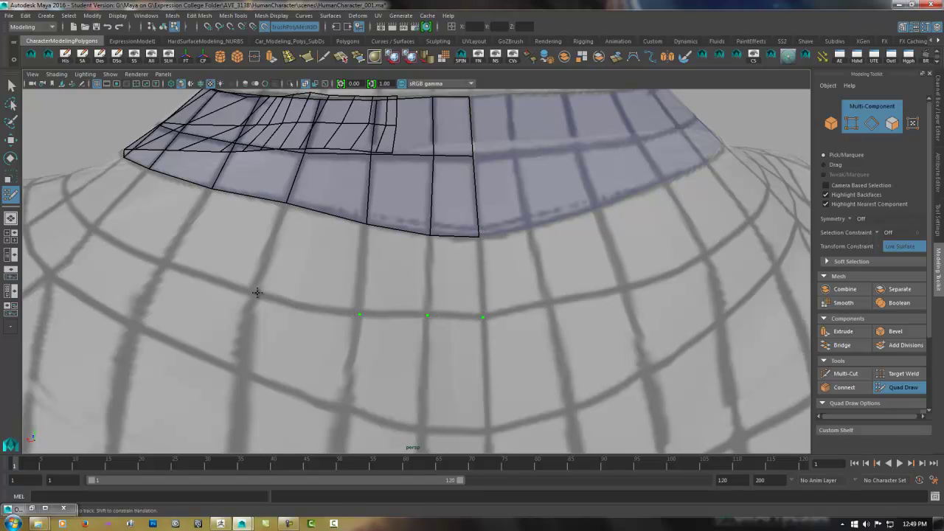
shift+click(216, 232)
shift+click(399, 273)
Continue the third quad row around the side above the shoulder, placing dots along the guide line and filling between them.
alt+drag(204, 334, 477, 352)
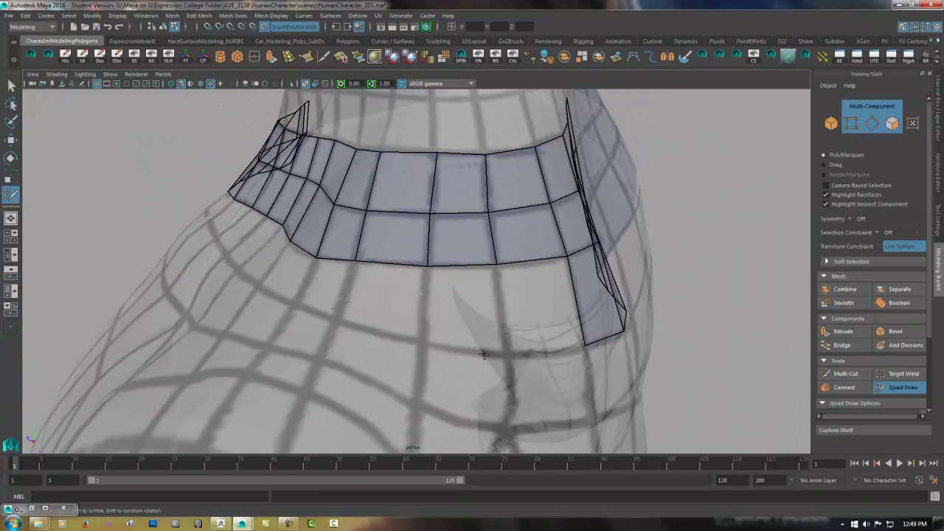
mouse_move(401, 343)
alt+mouse_down()
mouse_move(406, 369)
mouse_move(549, 317)
alt+mouse_up()
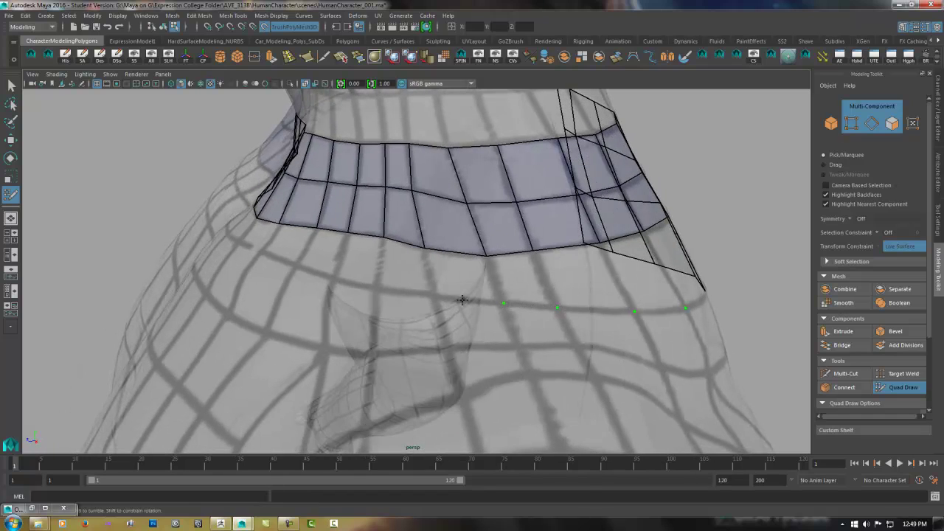
mouse_move(448, 274)
shift+mouse_down()
mouse_move(613, 288)
mouse_move(656, 278)
shift+mouse_up()
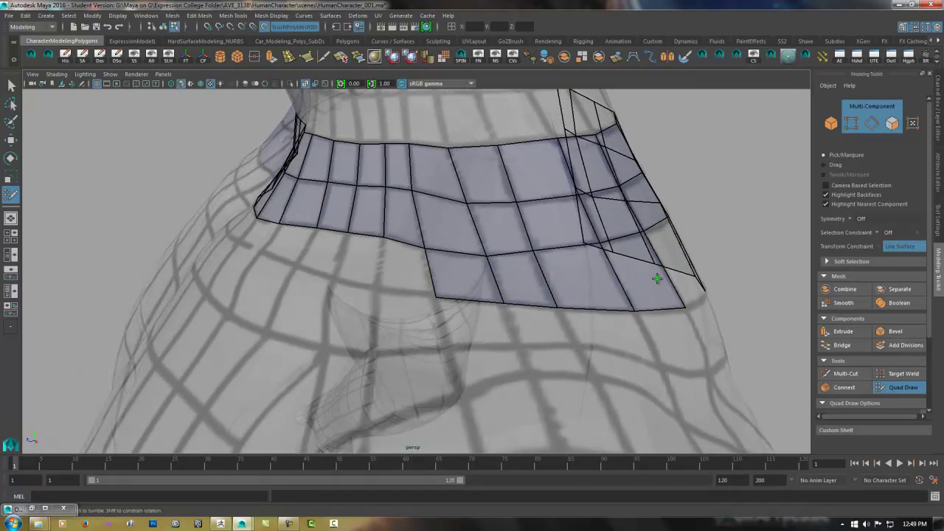
alt+drag(747, 274, 621, 278)
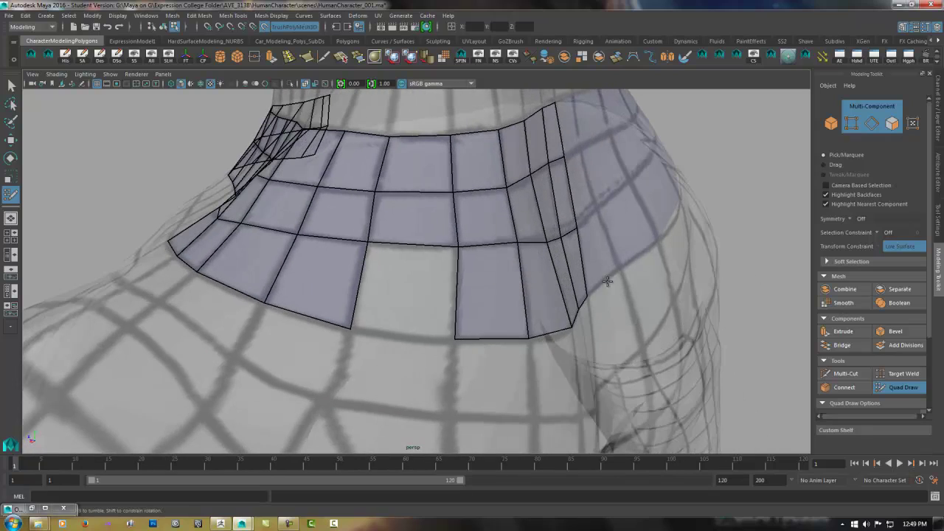
Complete the third quad row across the front from the shoulder to the centre line with dots on the guide-line crossings.
mouse_move(329, 331)
alt+mouse_down()
mouse_move(375, 362)
mouse_move(443, 371)
mouse_move(649, 263)
alt+mouse_up()
click(597, 276)
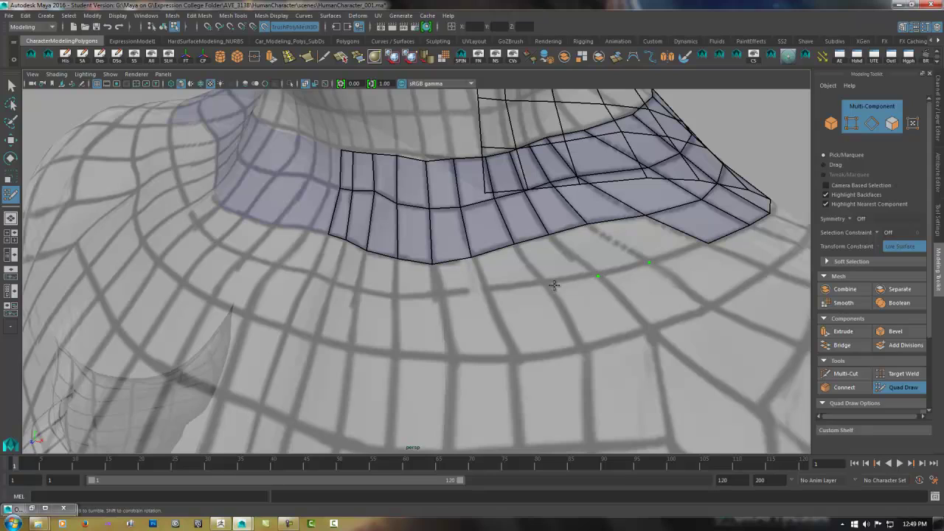
click(548, 286)
shift+click(326, 262)
shift+click(352, 265)
shift+click(376, 276)
mouse_move(376, 276)
shift+mouse_down()
mouse_move(447, 278)
mouse_move(653, 239)
shift+mouse_up()
Draw a fourth quad row below it on the front, from the centre line to the pole where the shoulder guide lines meet.
click(285, 327)
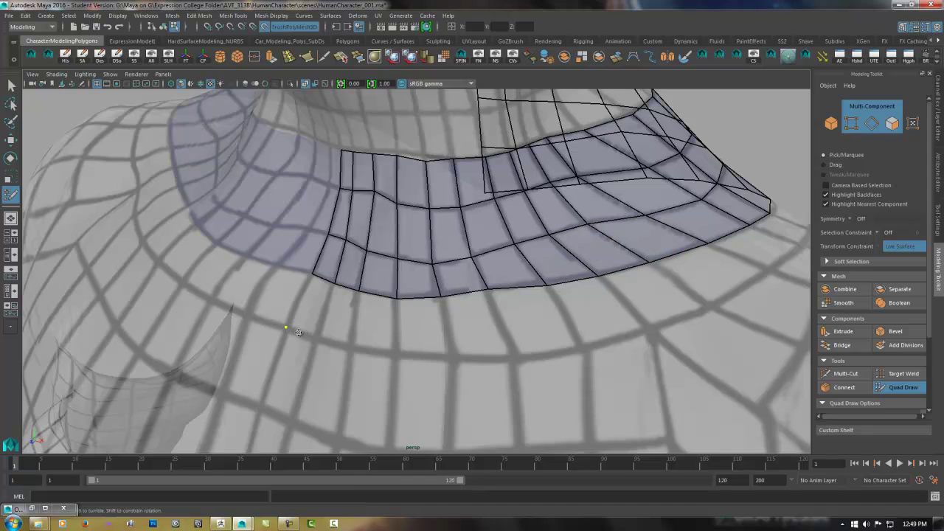
click(397, 354)
click(648, 330)
mouse_move(310, 309)
shift+mouse_down()
mouse_move(331, 320)
mouse_move(516, 322)
mouse_move(578, 318)
mouse_move(634, 292)
shift+mouse_up()
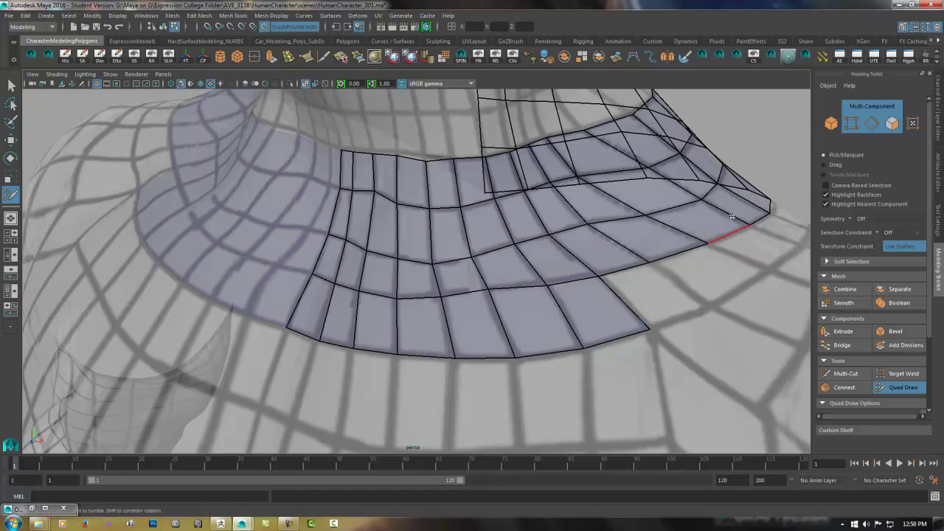
Extend the fourth quad row from the front over the top of the shoulder along the painted guide line.
alt+drag(776, 168, 685, 177)
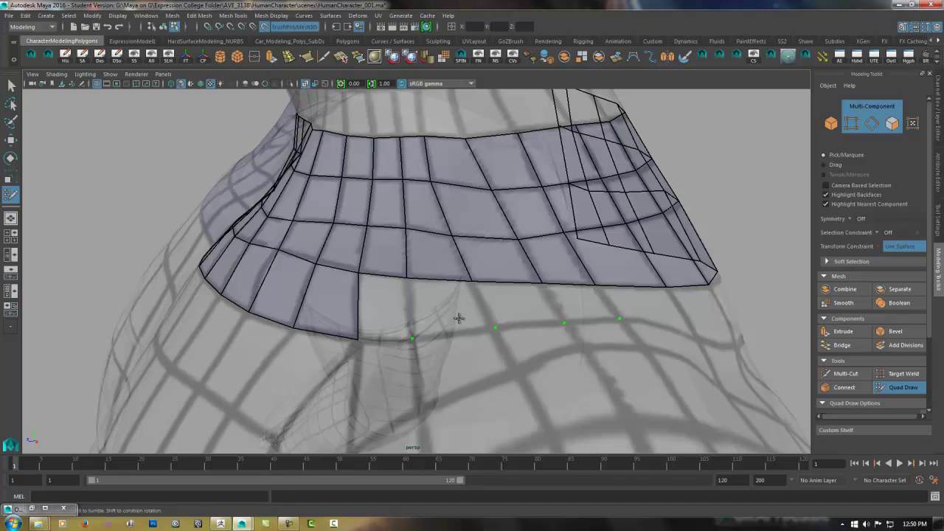
shift+click(428, 308)
shift+drag(476, 308, 564, 308)
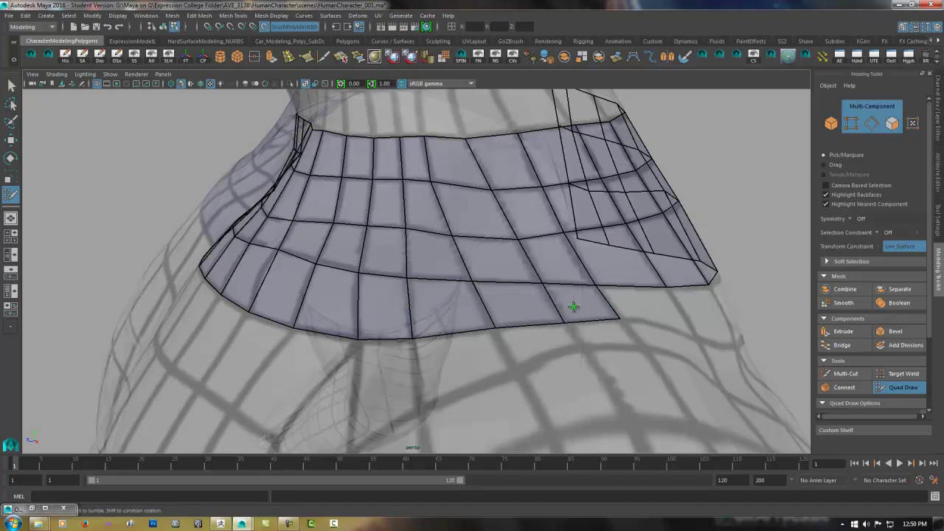
Continue the fourth quad row from the shoulder across the upper back and close it at the back centre line.
mouse_move(767, 290)
alt+mouse_down()
mouse_move(688, 280)
mouse_move(205, 325)
alt+mouse_up()
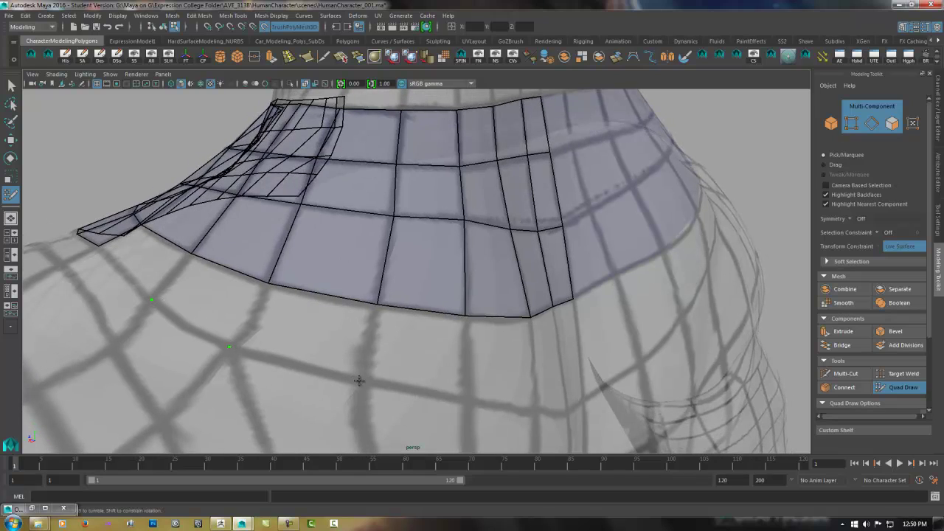
mouse_move(164, 275)
shift+mouse_down()
mouse_move(341, 331)
mouse_move(400, 336)
shift+mouse_up()
alt+drag(554, 375, 342, 381)
click(332, 376)
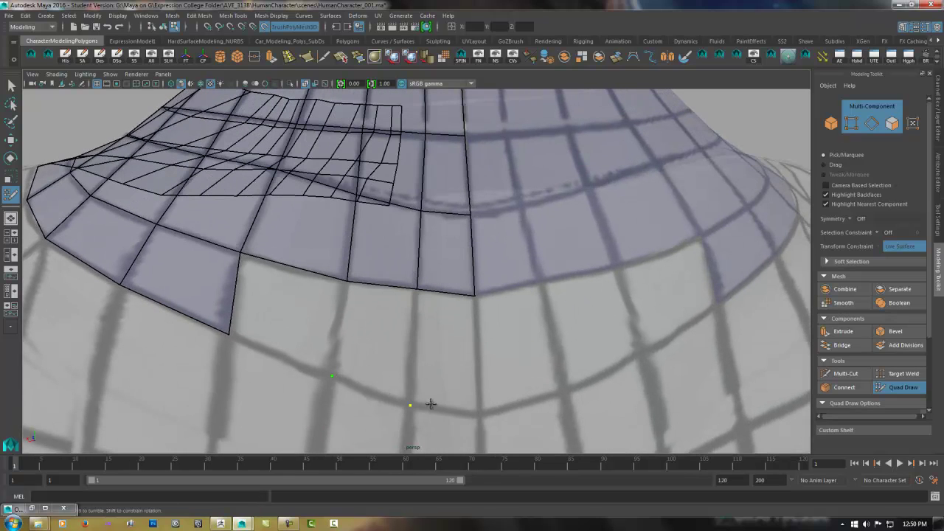
shift+drag(300, 323, 441, 354)
Draw a single small quad on the chest at the centre line, just below the finished front rows.
scroll(595, 314, down, 5)
alt+drag(595, 314, 354, 284)
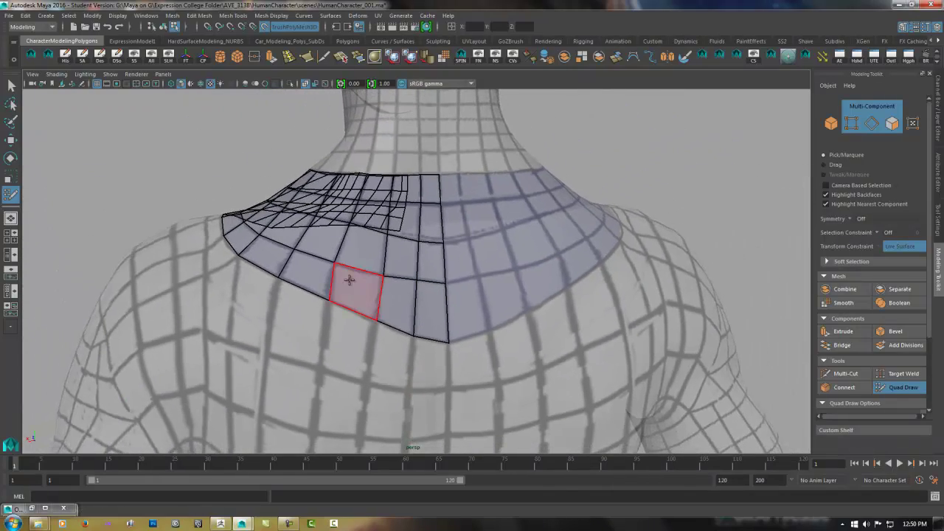
alt+drag(238, 331, 438, 279)
alt+middle_drag(457, 234, 437, 277)
alt+drag(336, 306, 610, 274)
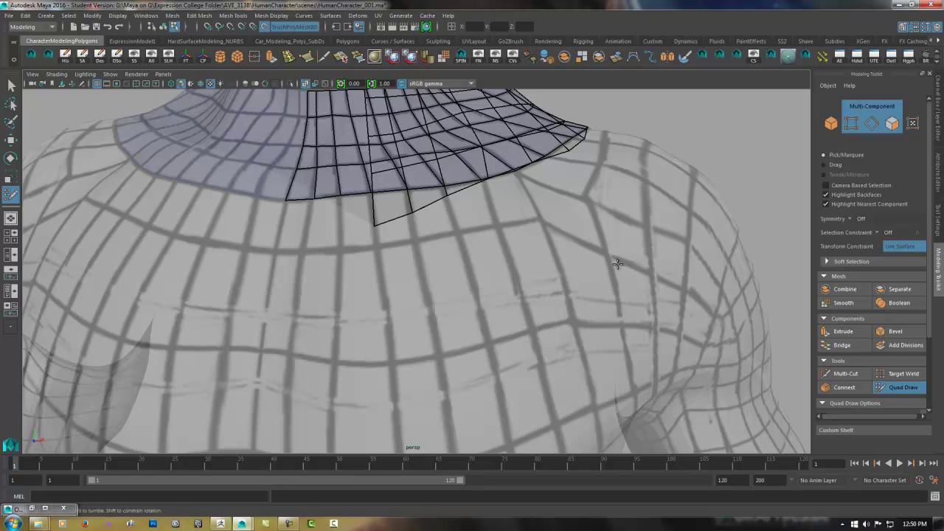
mouse_move(313, 258)
alt+mouse_down()
mouse_move(322, 263)
mouse_move(311, 255)
alt+mouse_up()
click(306, 247)
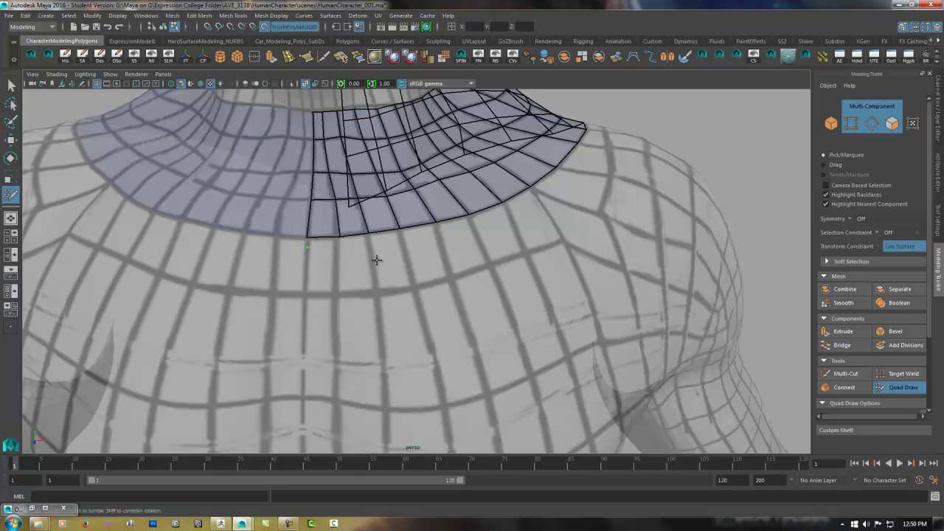
click(437, 233)
click(534, 194)
click(308, 270)
click(337, 270)
shift+click(324, 259)
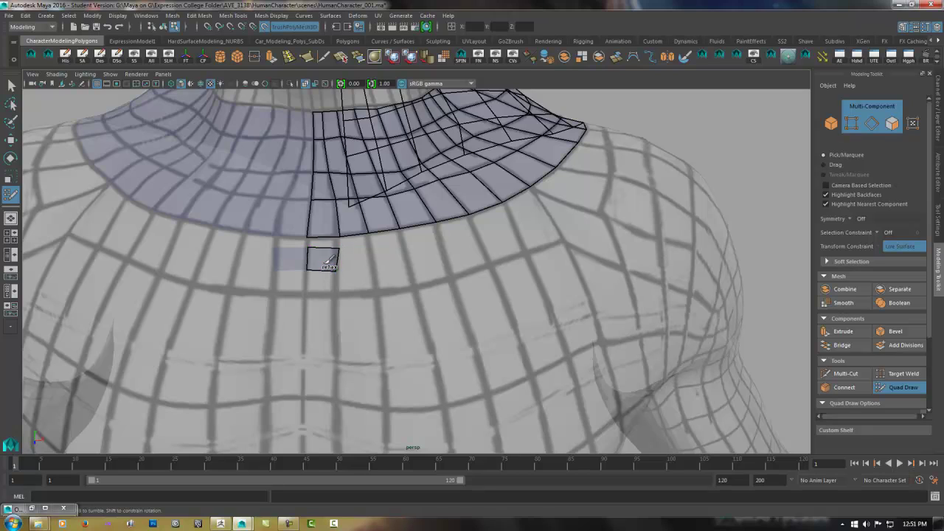
Stretch the quad's four corners to cover the upper chest from the centre line to the shoulder guide line, attaching its upper corners to the rows above.
drag(339, 248, 534, 189)
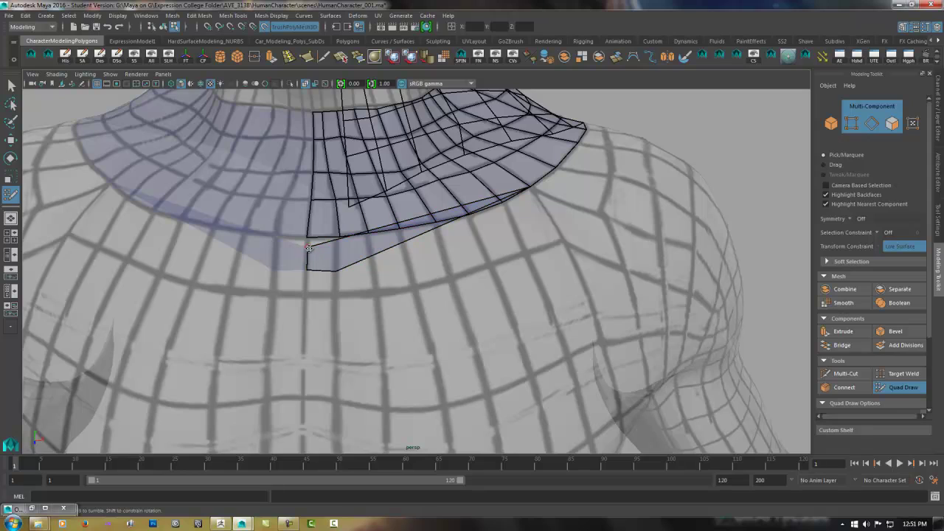
drag(307, 247, 307, 237)
mouse_move(335, 271)
mouse_down()
mouse_move(497, 347)
mouse_move(570, 362)
mouse_move(603, 355)
mouse_move(603, 344)
mouse_up()
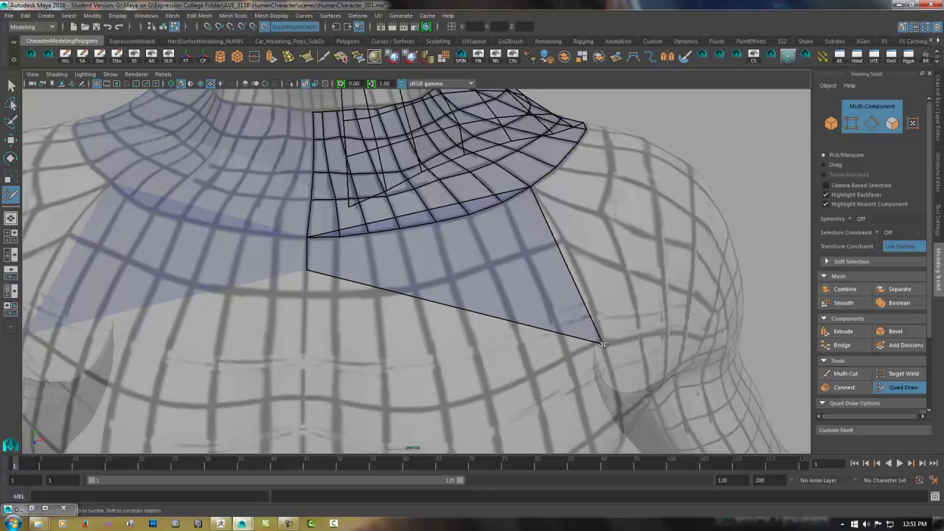
drag(307, 270, 303, 396)
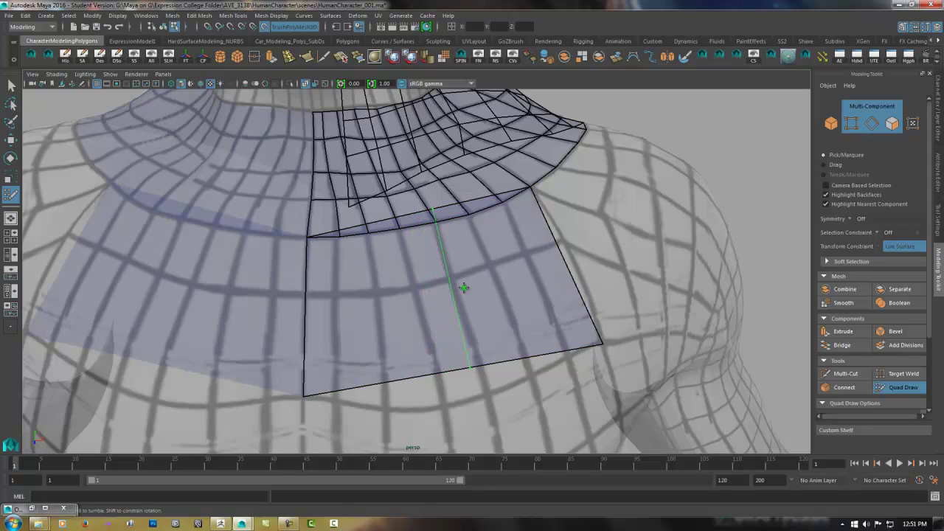
Insert one horizontal and one vertical edge loop in the chest patch and move the vertical loop's vertices onto the guide lines.
ctrl+click(522, 279)
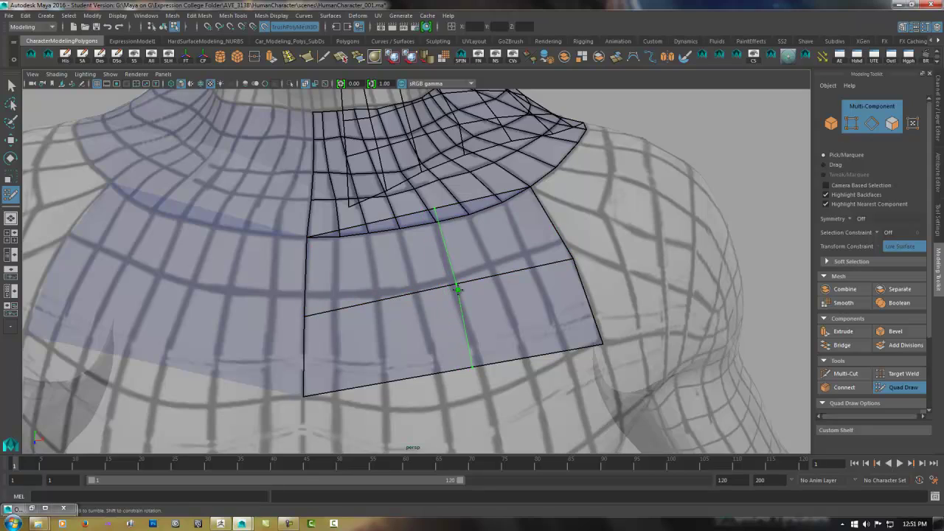
ctrl+click(457, 289)
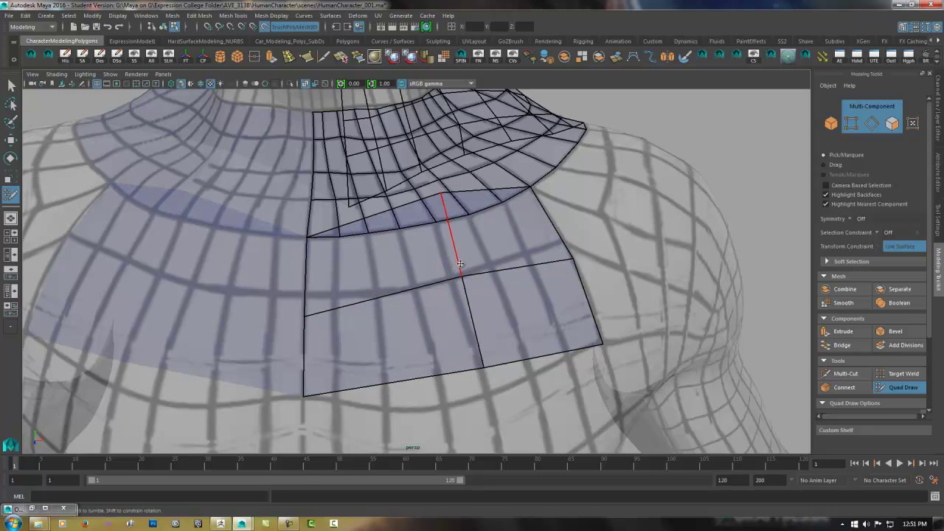
shift+drag(459, 270, 458, 298)
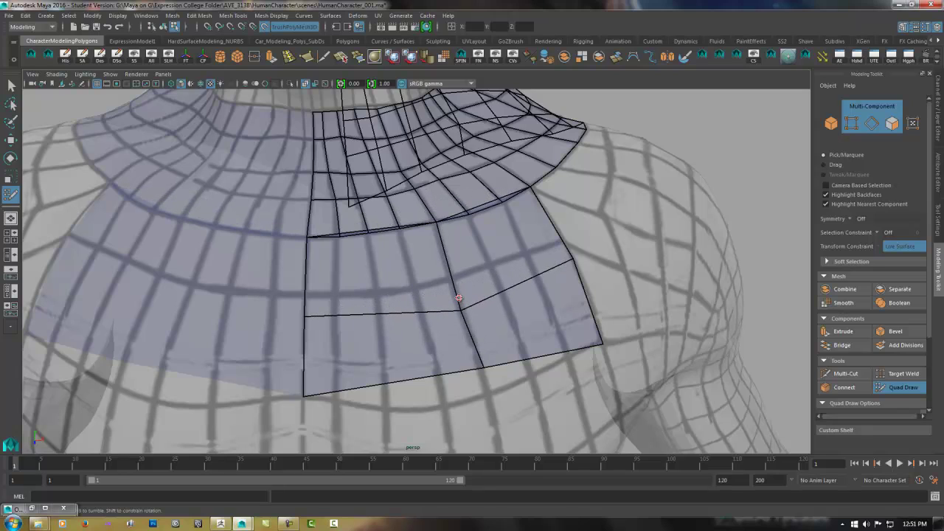
drag(483, 367, 486, 394)
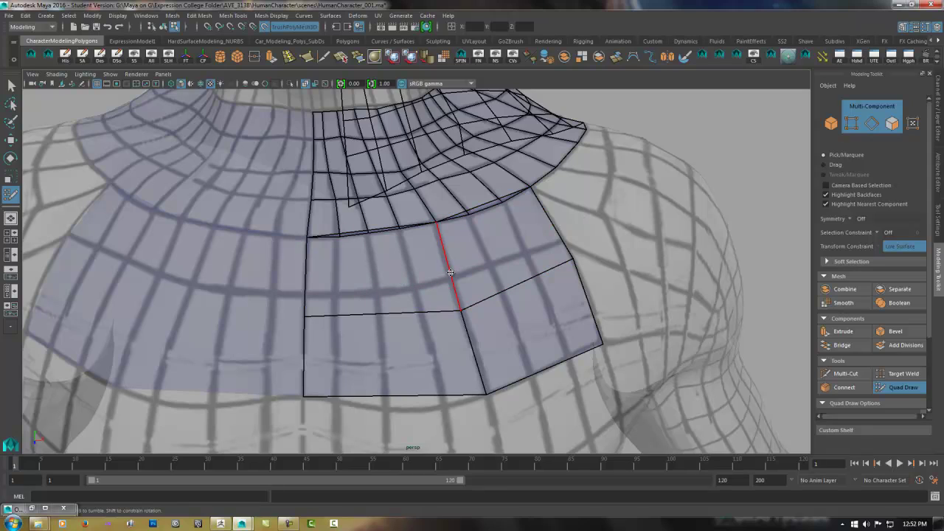
Insert two more vertical edge loops on the shoulder side of the chest patch and one in its centre-line half, matching the painted columns.
ctrl+click(491, 267)
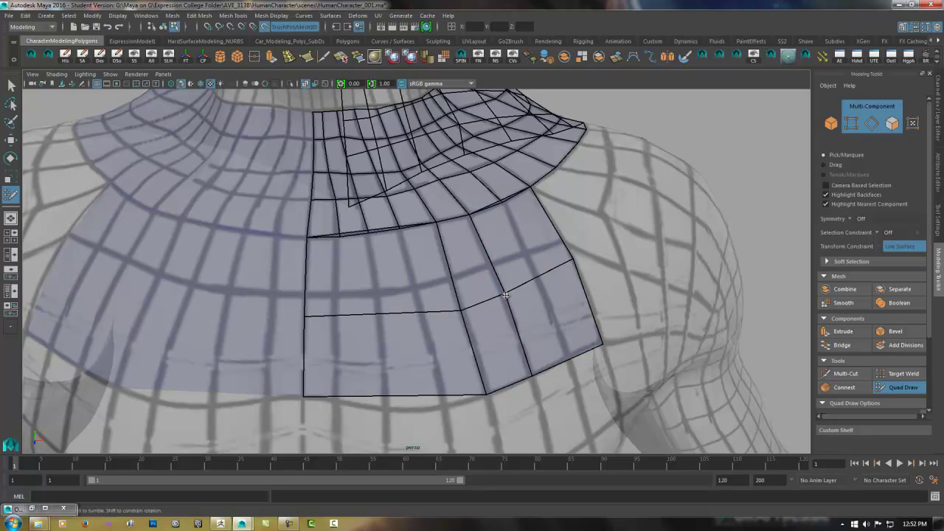
ctrl+click(525, 247)
ctrl+shift+click(514, 215)
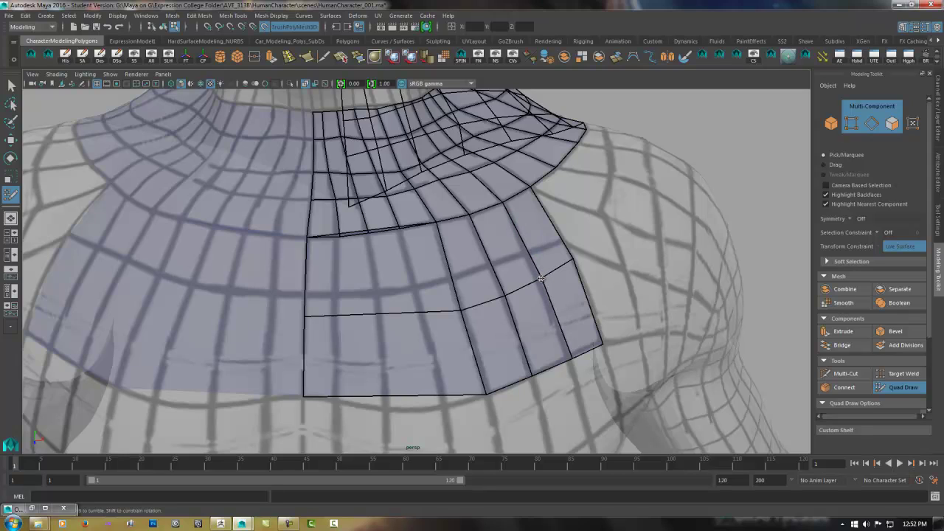
ctrl+click(377, 306)
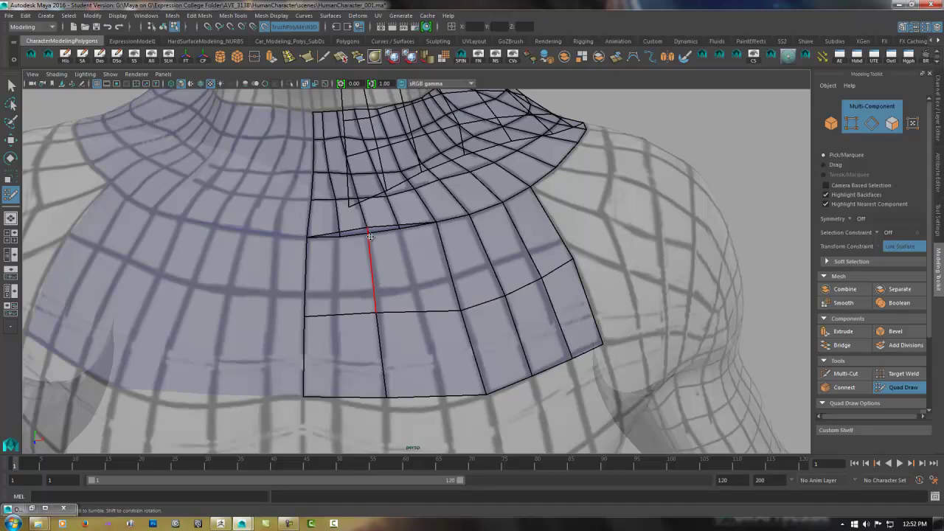
Align the inner vertical loop's end vertices with the row above and the lower guide, and insert a fitted vertical loop on its shoulder side.
drag(367, 228, 368, 233)
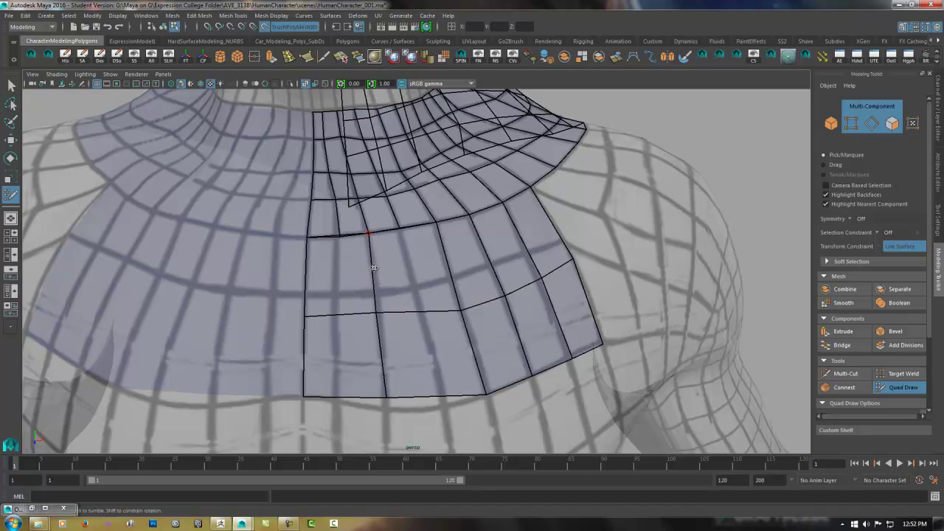
drag(384, 397, 385, 408)
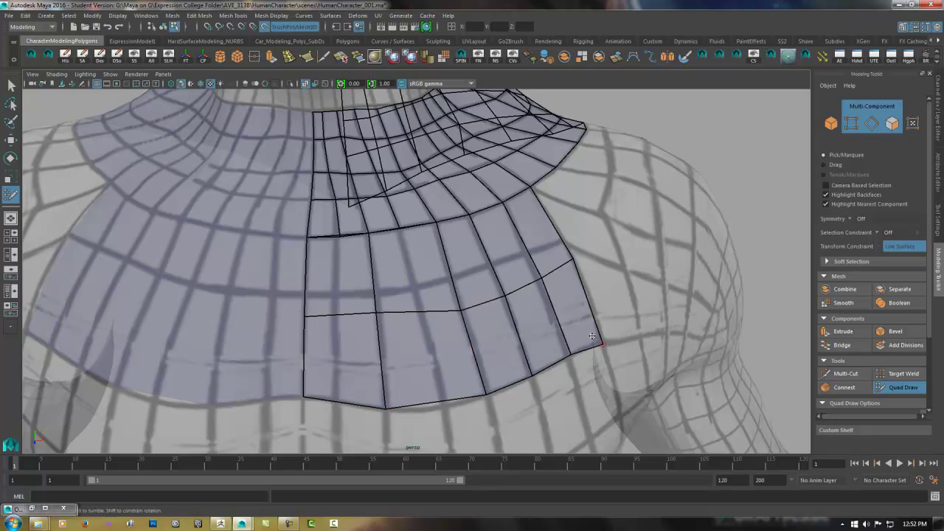
key(ctrl)
ctrl+click(413, 287)
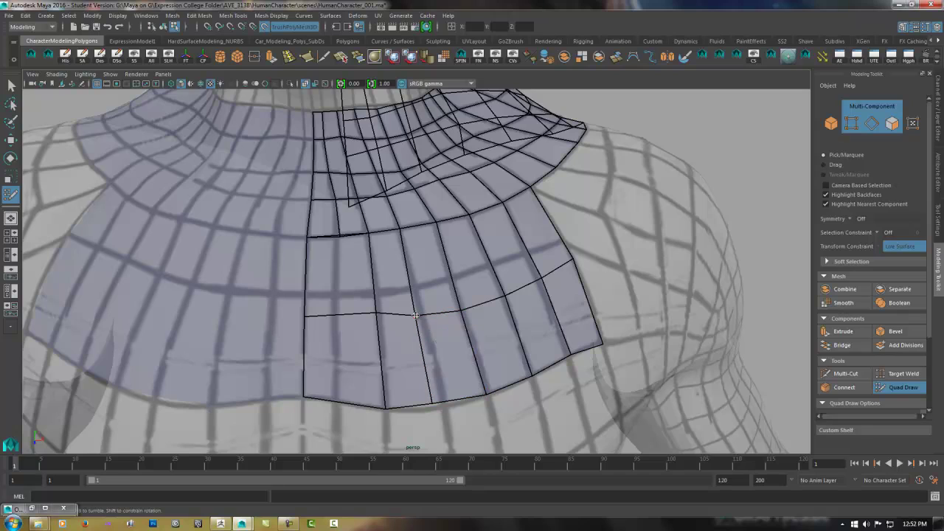
drag(416, 315, 422, 315)
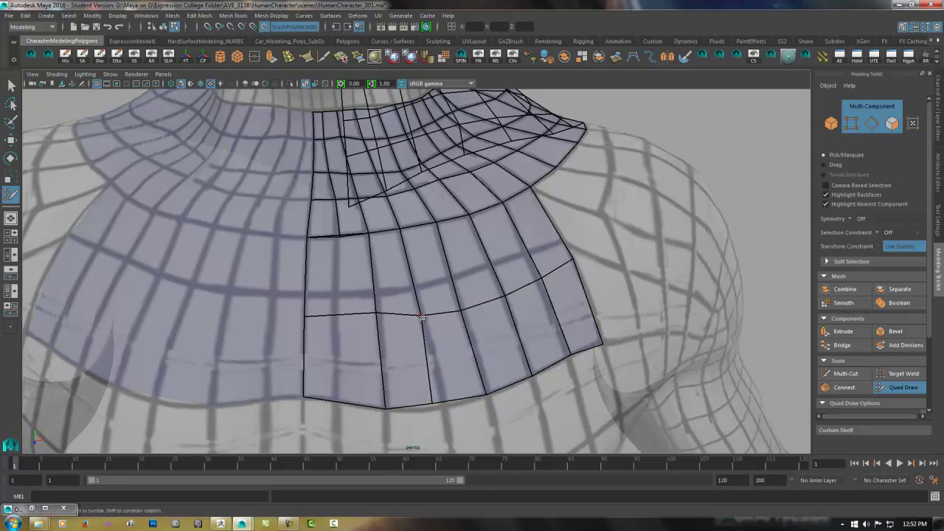
drag(430, 402, 442, 406)
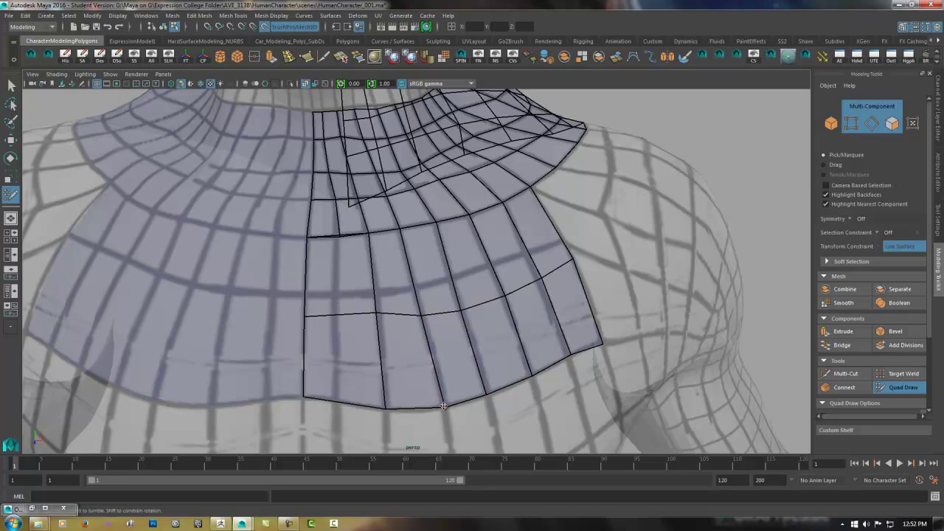
Adjust the inner loop's middle vertex and insert another vertical loop between it and the centre line, with its middle vertex smoothed into the row.
drag(376, 313, 379, 319)
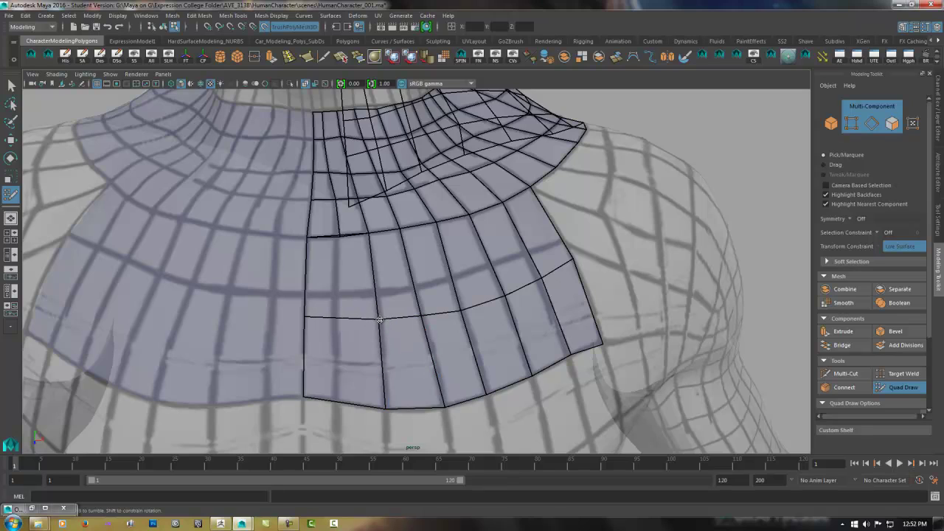
ctrl+click(342, 288)
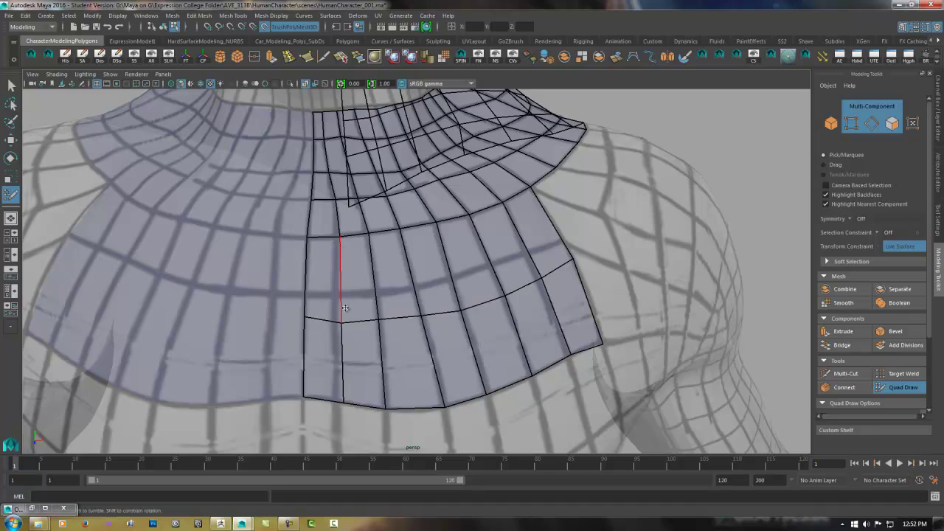
drag(341, 323, 341, 320)
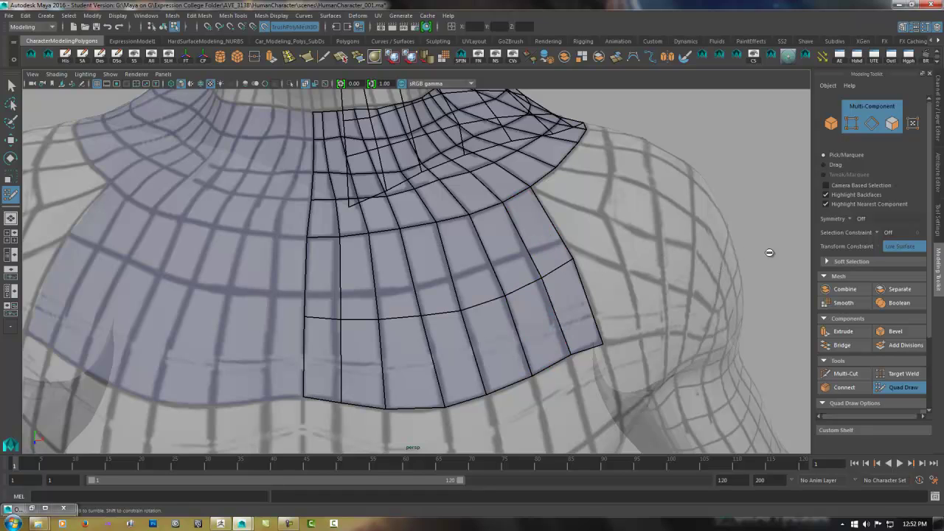
Move the chest patch's outer middle vertex onto the guide and add a column of two quads along that outer edge towards the armpit.
alt+drag(764, 273, 478, 252)
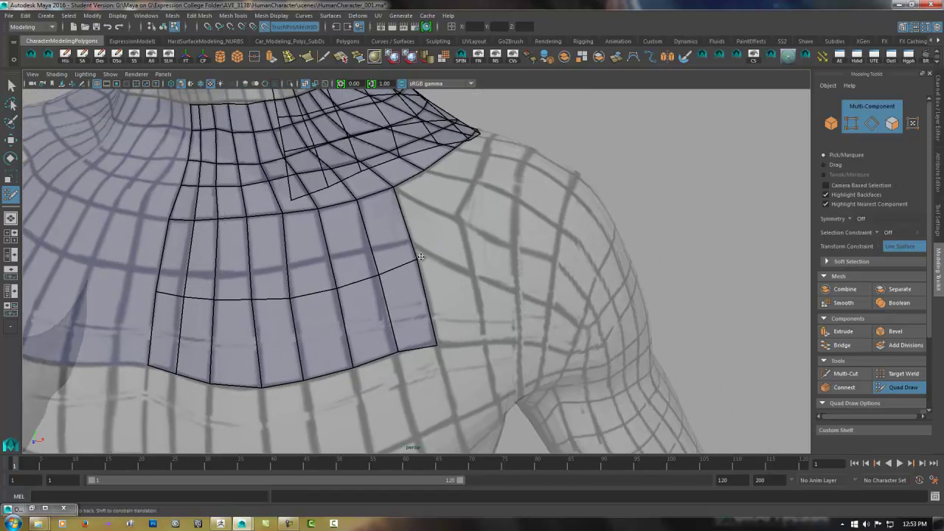
mouse_move(417, 260)
mouse_down()
mouse_move(422, 292)
mouse_move(419, 265)
mouse_up()
click(472, 279)
click(461, 221)
shift+click(435, 238)
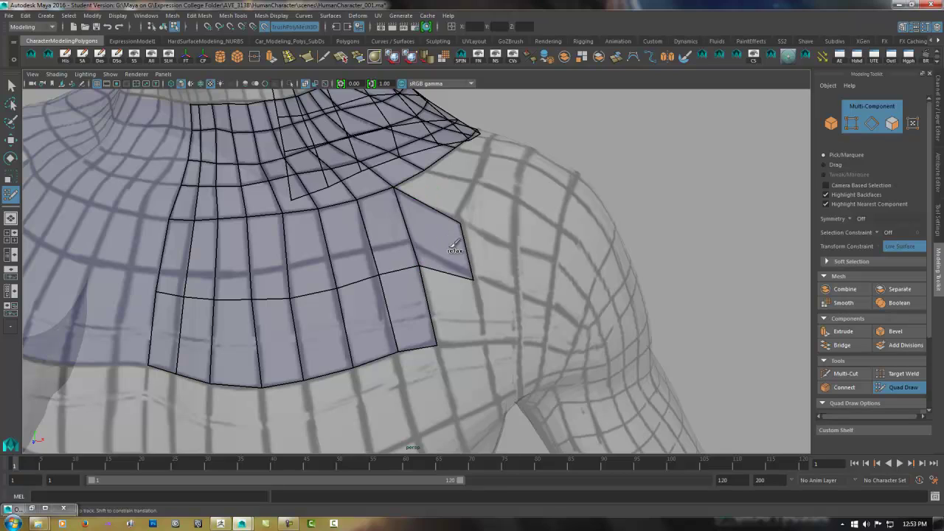
click(485, 340)
shift+click(457, 320)
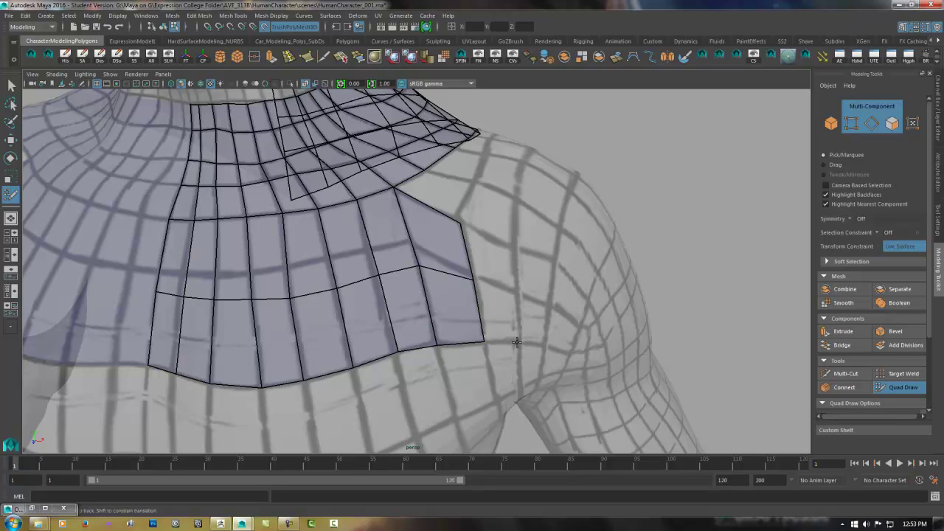
Add a second column of two quads outside the new one, ending on the guide line above the armpit.
click(519, 341)
click(520, 295)
shift+click(508, 310)
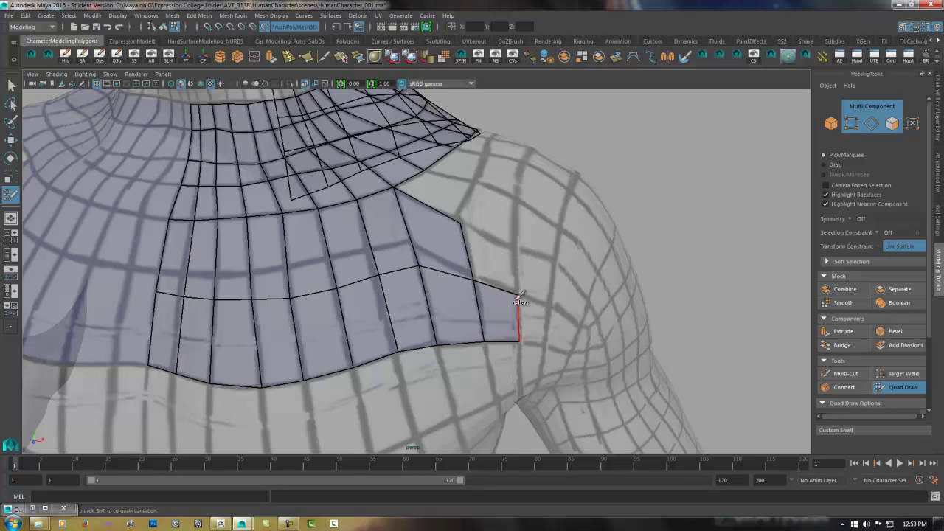
shift+click(494, 253)
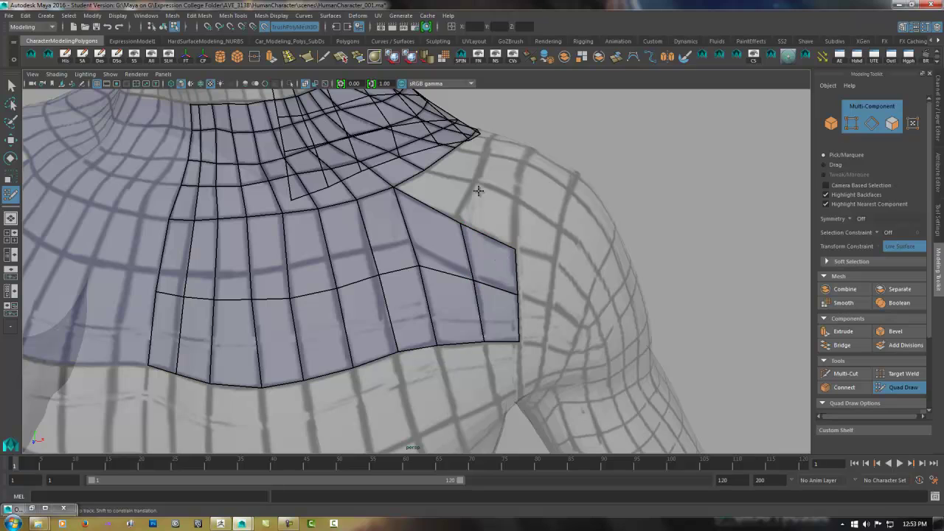
Fill three more quads up the front of the shoulder, joining the chest patch to the neck rows along the painted grid.
click(473, 183)
shift+click(443, 196)
mouse_move(497, 200)
alt+mouse_down()
mouse_move(505, 238)
mouse_move(486, 248)
alt+mouse_up()
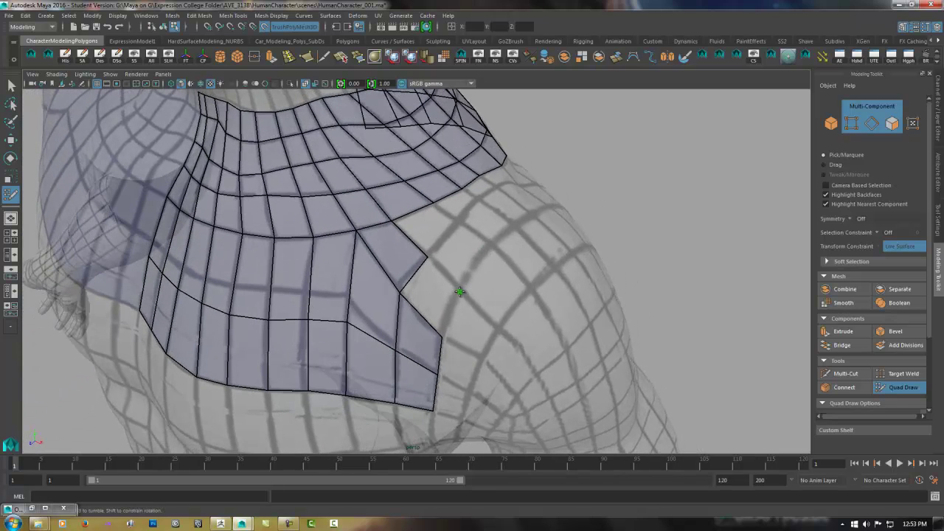
shift+click(441, 313)
click(491, 245)
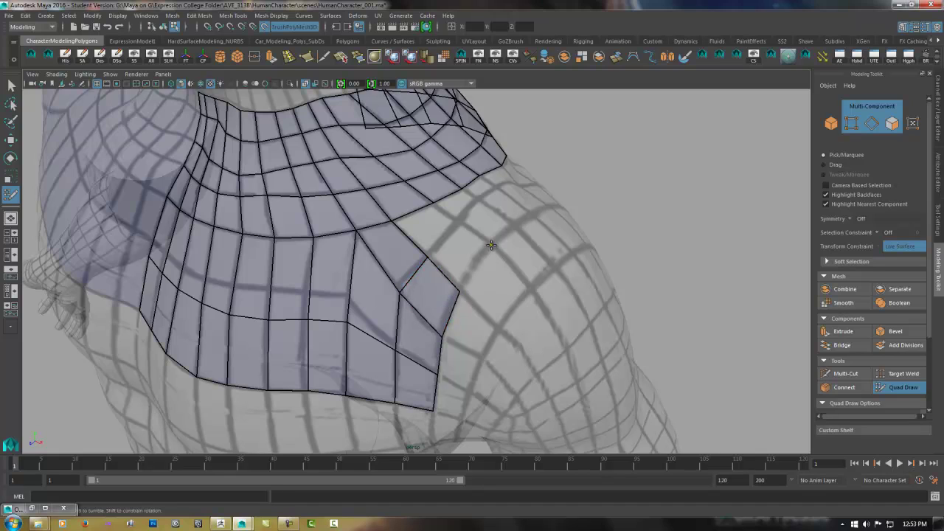
shift+click(430, 221)
Save the scene as a student version file.
mouse_move(526, 228)
alt+mouse_down()
mouse_move(424, 277)
mouse_move(421, 314)
mouse_move(446, 281)
alt+mouse_up()
key(ctrl+s)
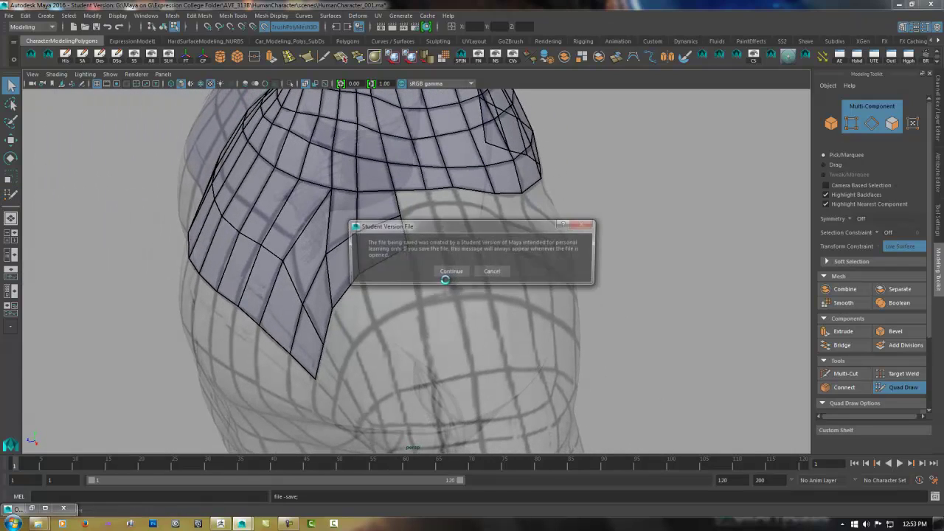
click(449, 270)
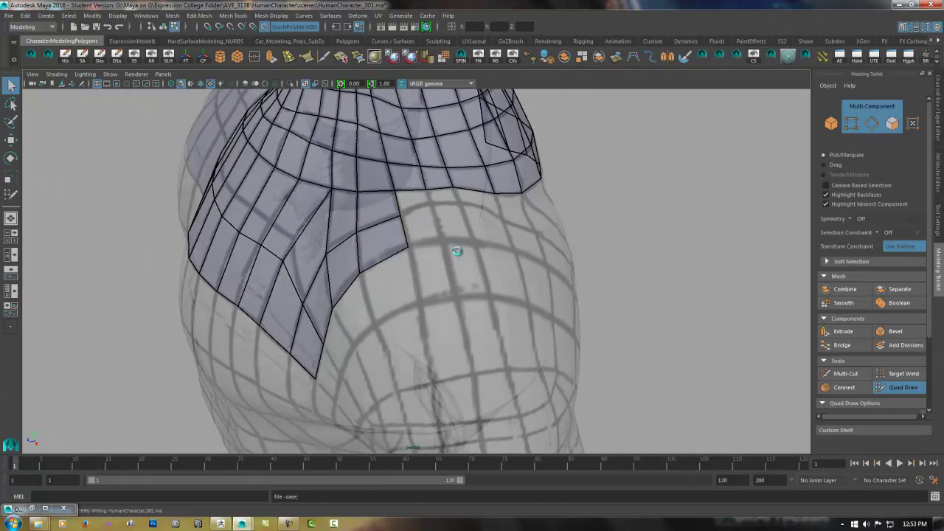
Extend the two-quad-wide strip across the top of the shoulder with four quads in two columns below the neck rows.
alt+drag(442, 257, 430, 252)
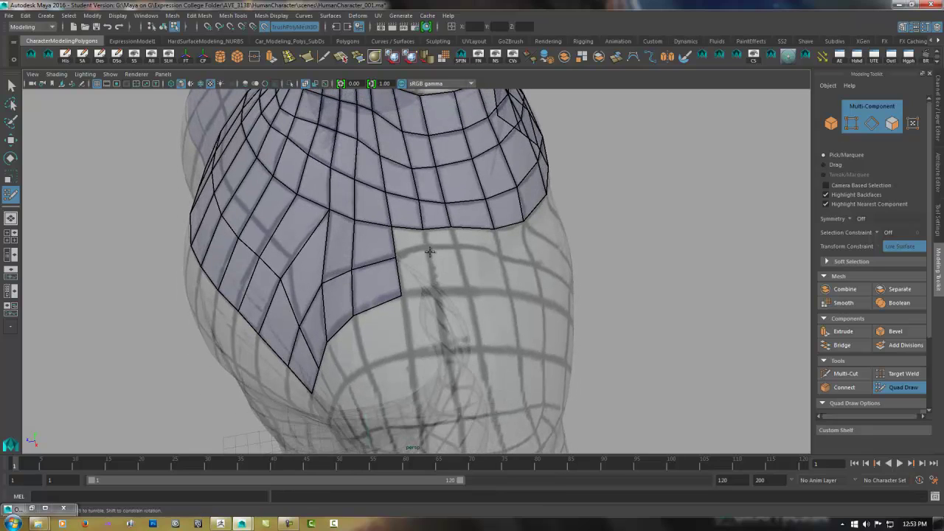
shift+click(429, 251)
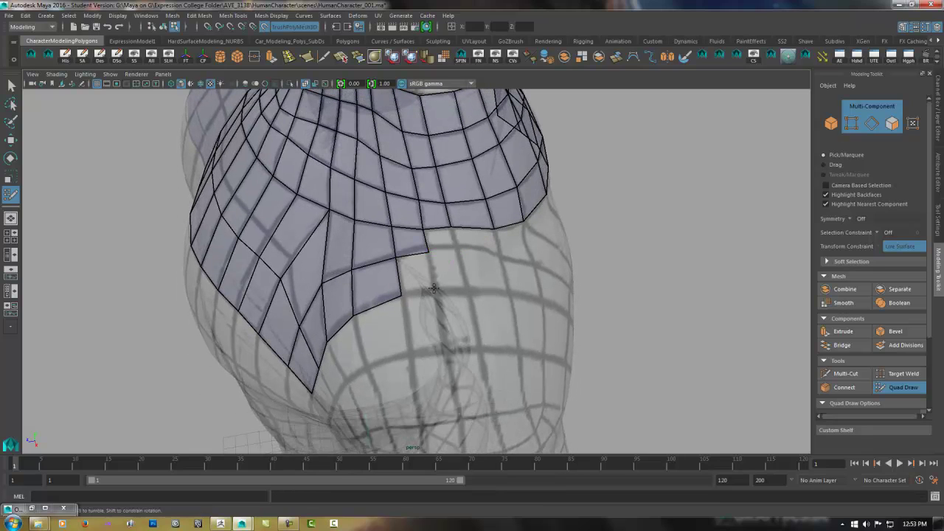
shift+click(431, 286)
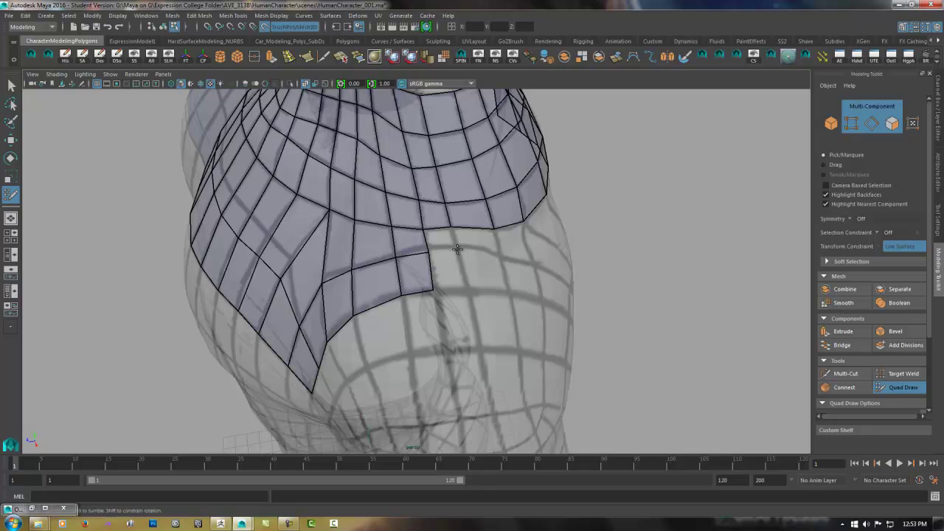
shift+click(448, 238)
shift+click(467, 275)
Add the next column of two quads to the strip, just behind the top of the shoulder.
alt+drag(469, 273, 414, 277)
click(399, 263)
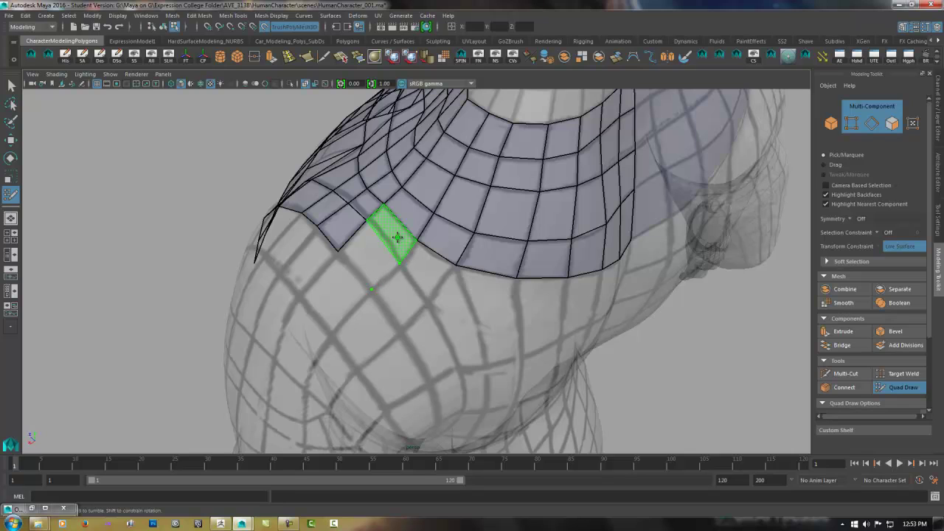
shift+click(376, 250)
Try deleting a quad at the back end of the shoulder strip, and undo the deletion.
alt+drag(374, 262, 393, 293)
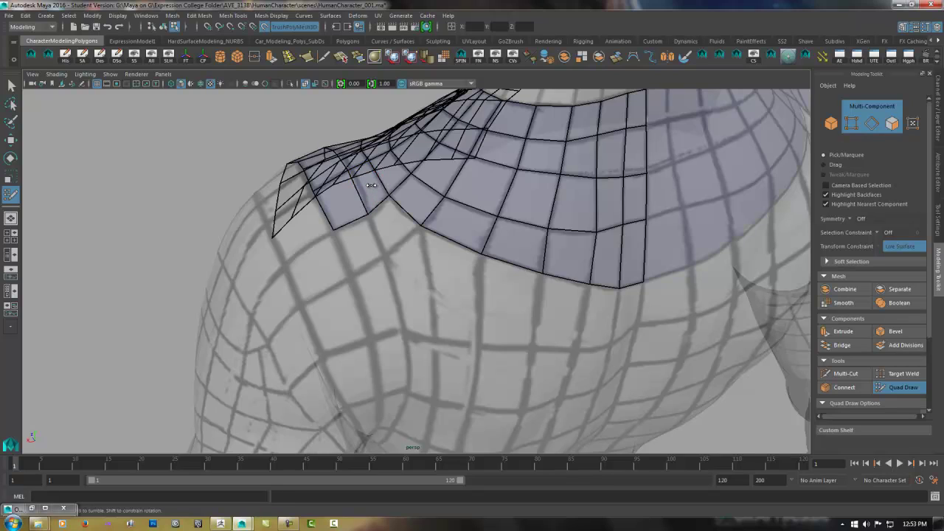
shift+right_click(344, 196)
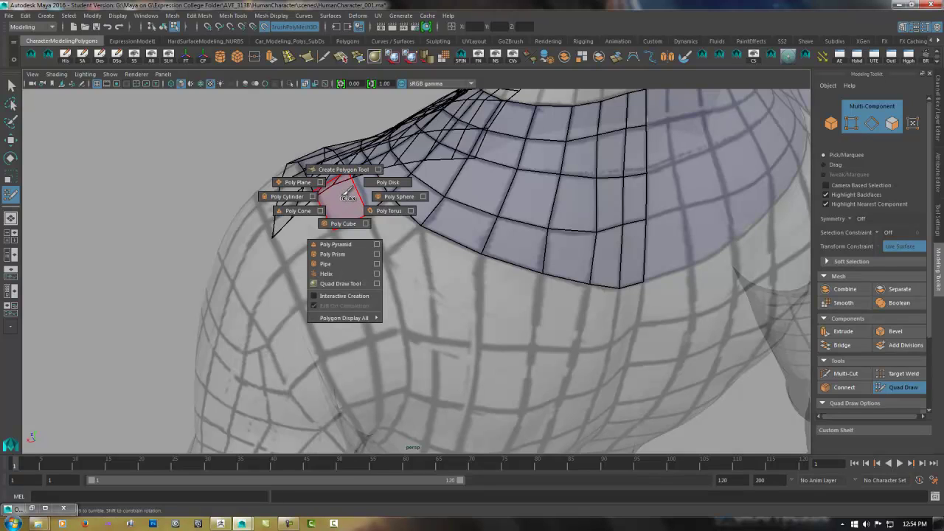
shift+click(345, 193)
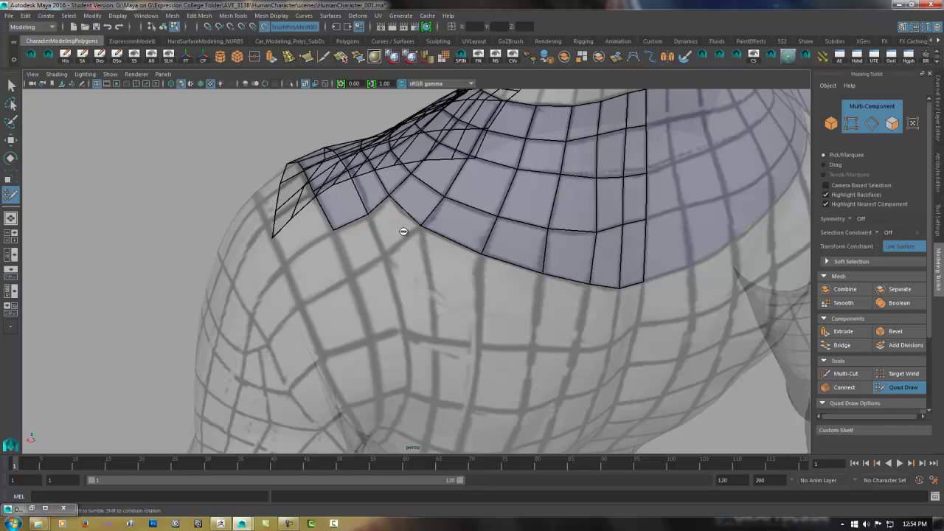
ctrl+shift+click(372, 193)
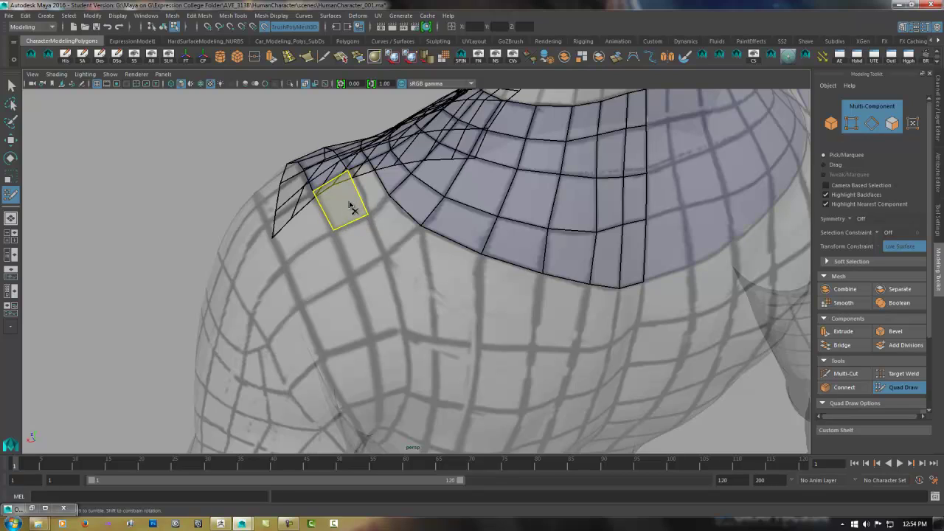
shift+click(351, 207)
key(ctrl+z)
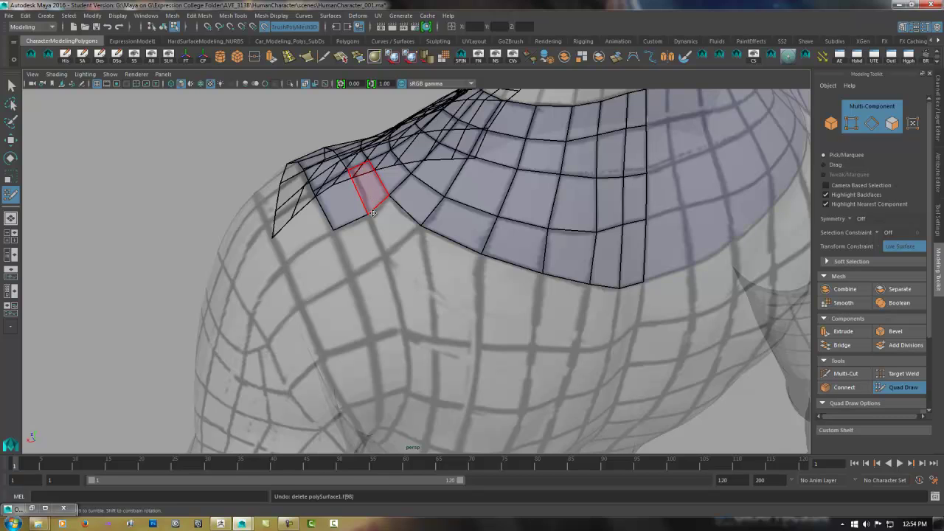
Extend the shoulder strip by another column of two quads onto the back, following the painted grid below the neck rows.
alt+drag(211, 267, 299, 256)
alt+middle_drag(299, 257, 300, 300)
alt+drag(300, 301, 259, 241)
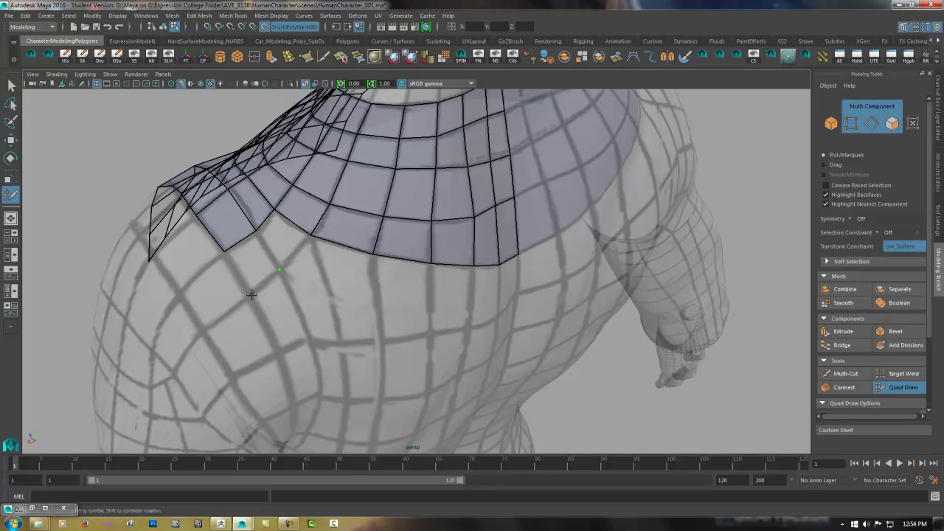
shift+click(276, 243)
ctrl+shift+click(251, 264)
Place points along the next horizontal guide on the upper back and fill the first three quads inward from the shoulder strip.
mouse_move(313, 295)
alt+mouse_down()
mouse_move(293, 272)
mouse_move(303, 322)
alt+mouse_up()
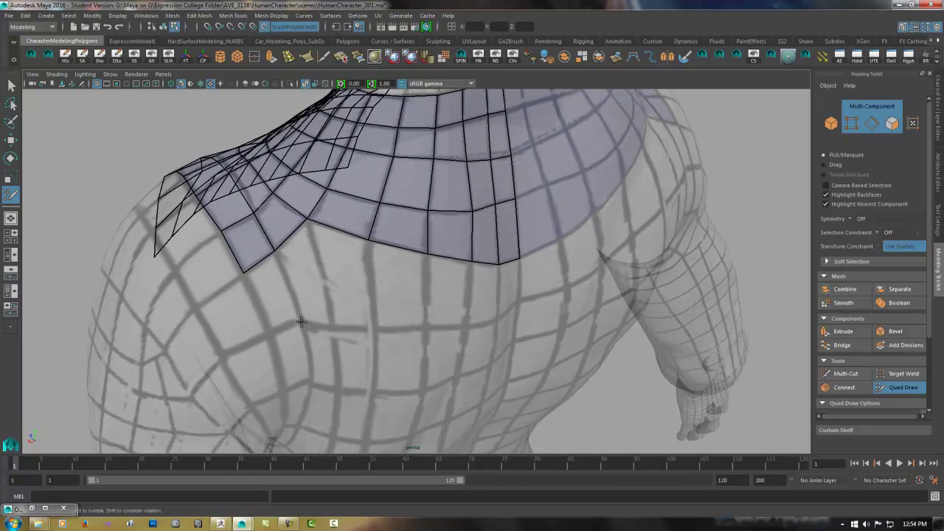
alt+drag(333, 288, 265, 319)
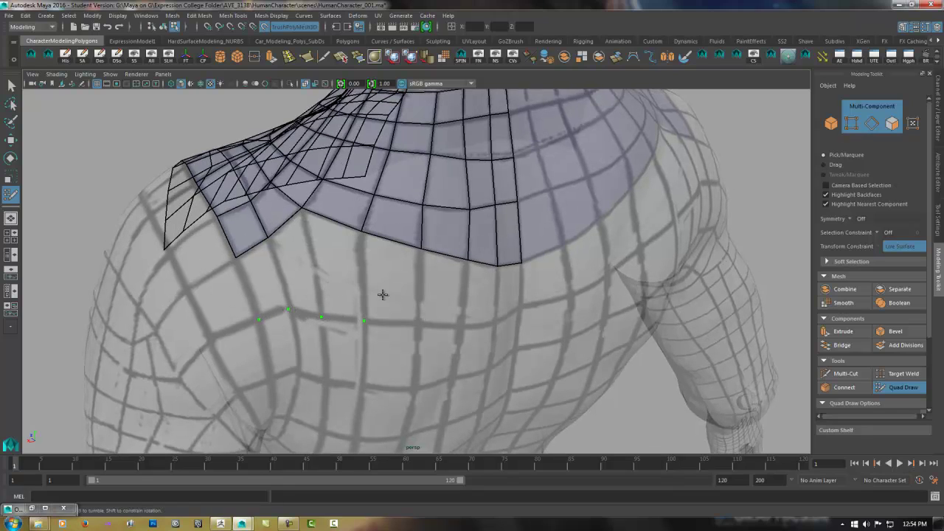
shift+click(270, 288)
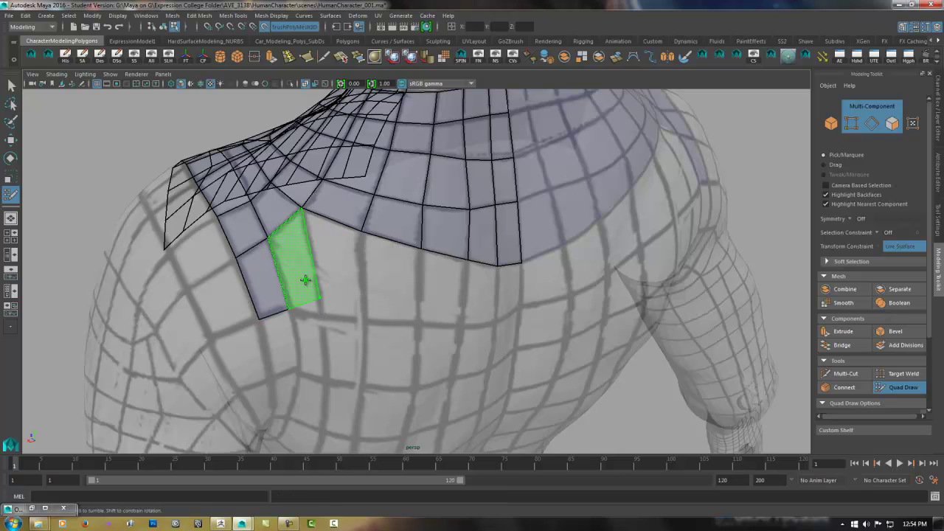
shift+click(305, 273)
alt+drag(344, 290, 327, 270)
shift+click(333, 251)
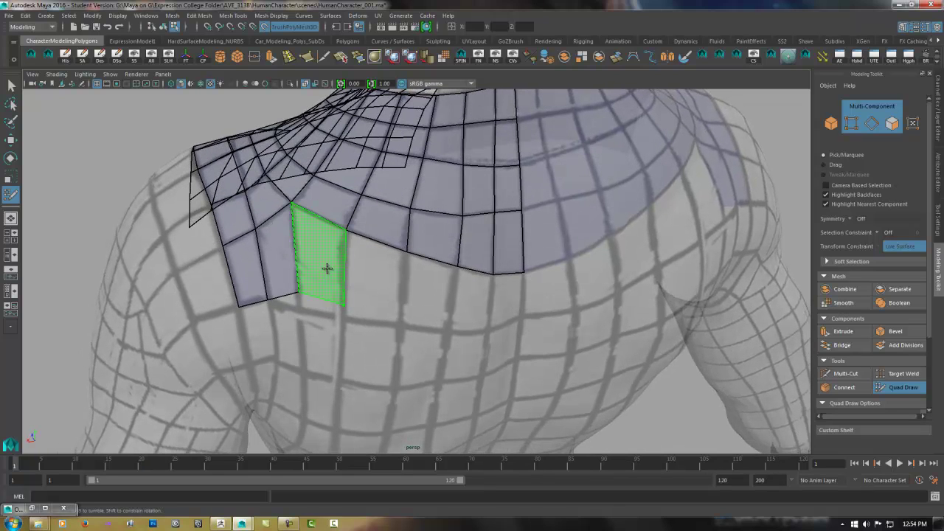
shift+click(327, 270)
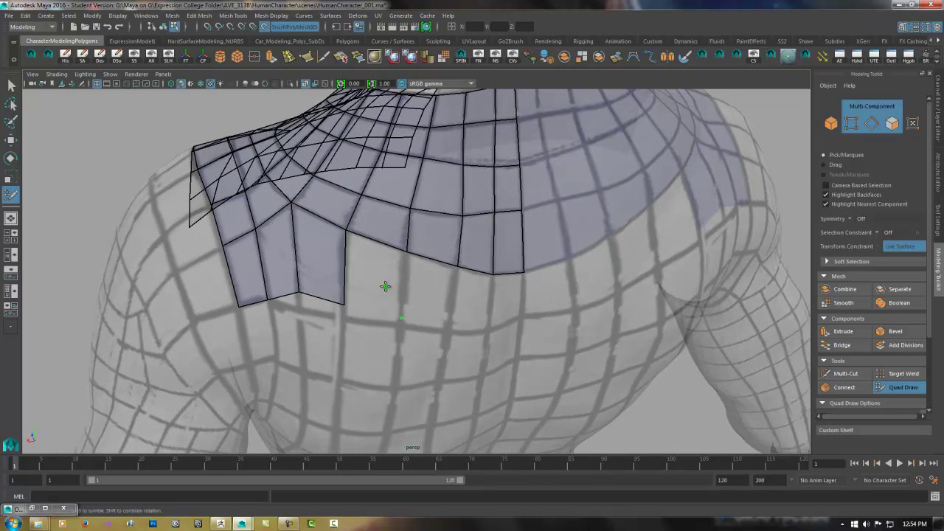
Complete the upper-back row with four more quads between the neck rows and the horizontal guide, ending at the centre line.
shift+click(391, 285)
alt+drag(398, 285, 425, 306)
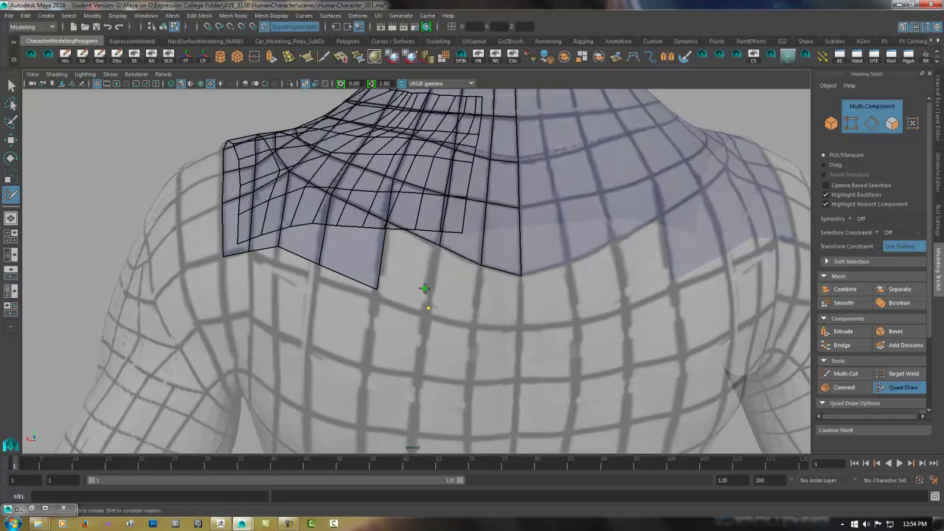
shift+click(412, 272)
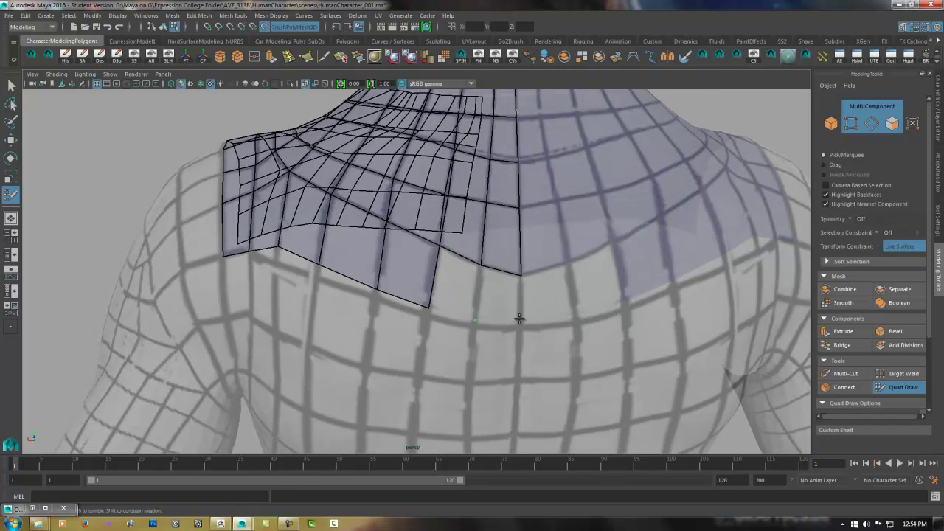
shift+click(455, 295)
shift+click(498, 302)
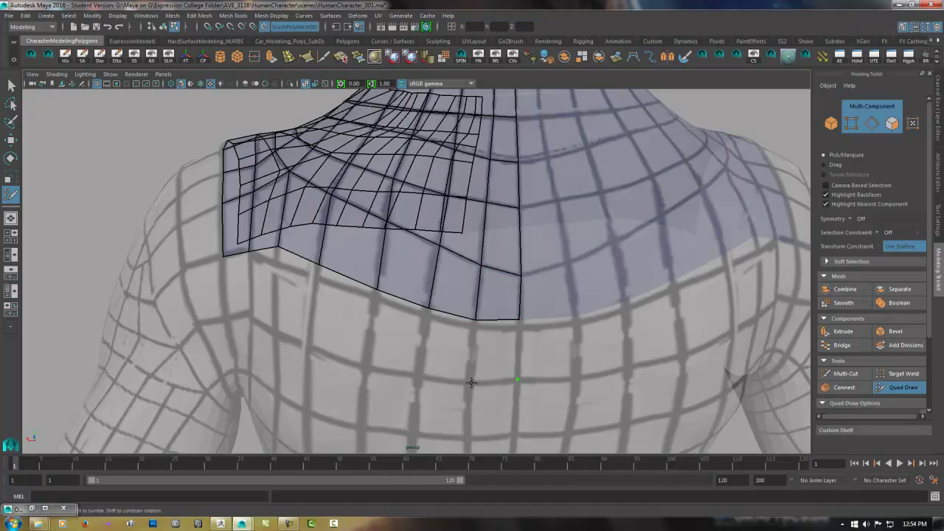
Fill the next two horizontal rows of quads across the upper back, from the armhole edge to the centre line.
click(365, 366)
mouse_move(243, 283)
shift+mouse_down()
mouse_move(351, 320)
mouse_move(466, 337)
shift+mouse_up()
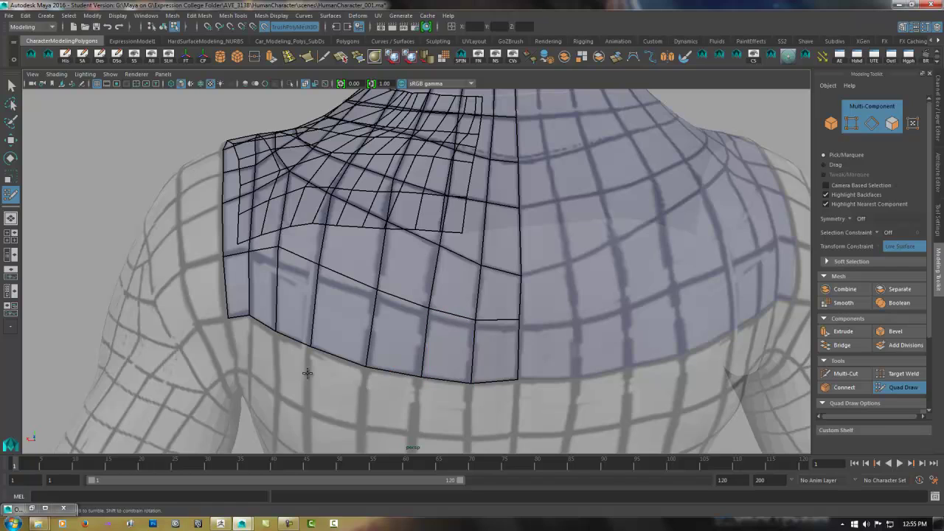
mouse_move(287, 379)
alt+mouse_down()
mouse_move(303, 364)
mouse_move(307, 333)
mouse_move(327, 322)
mouse_move(325, 309)
mouse_move(295, 313)
alt+mouse_up()
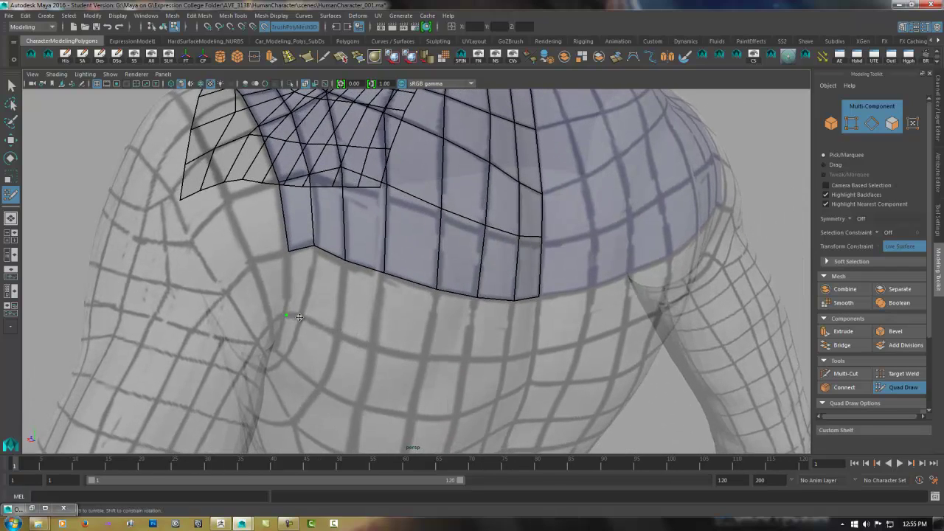
shift+click(301, 286)
alt+drag(332, 317, 259, 218)
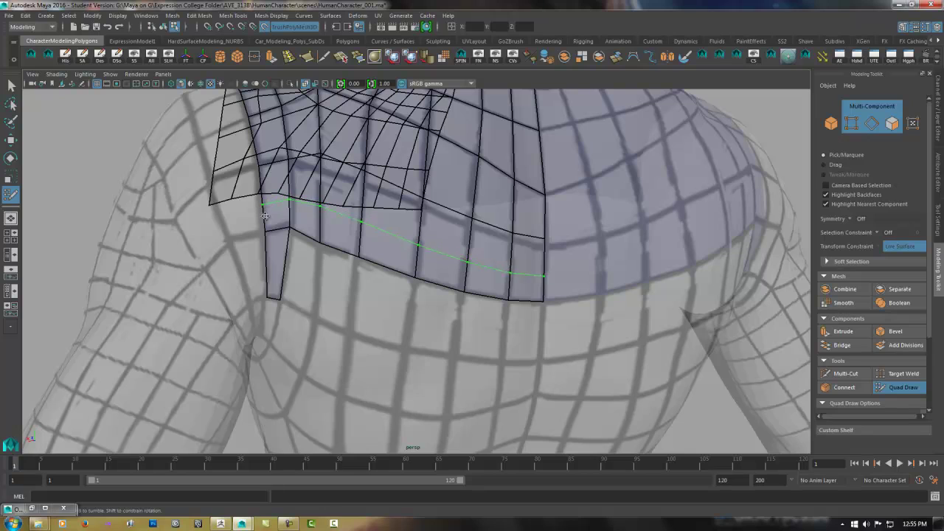
mouse_move(327, 280)
shift+mouse_down()
mouse_move(307, 302)
mouse_move(339, 293)
mouse_move(352, 412)
mouse_move(448, 382)
mouse_move(355, 278)
shift+mouse_up()
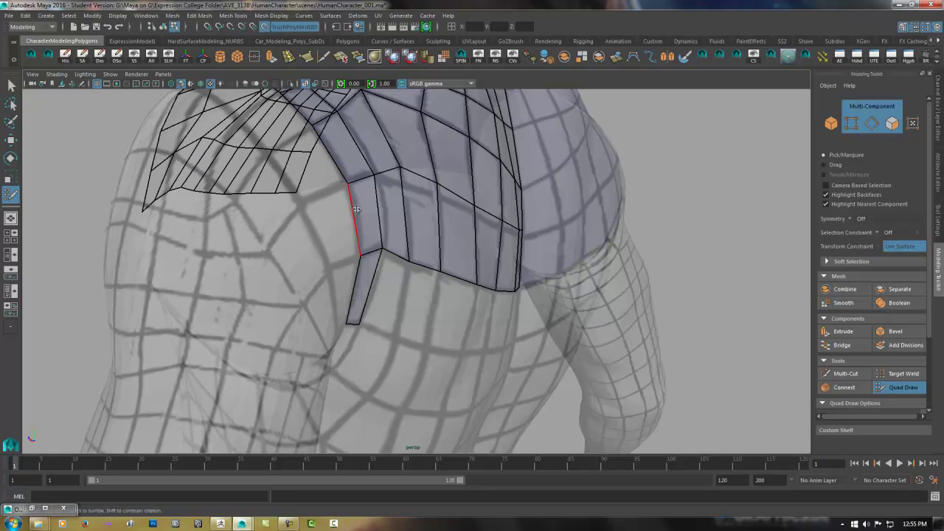
ctrl+click(171, 181)
alt+drag(280, 258, 263, 180)
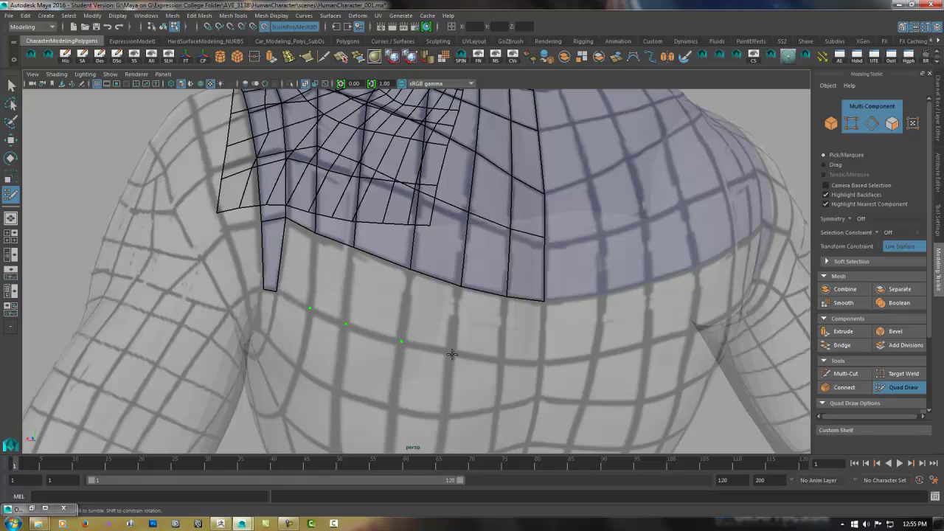
shift+drag(543, 337, 302, 284)
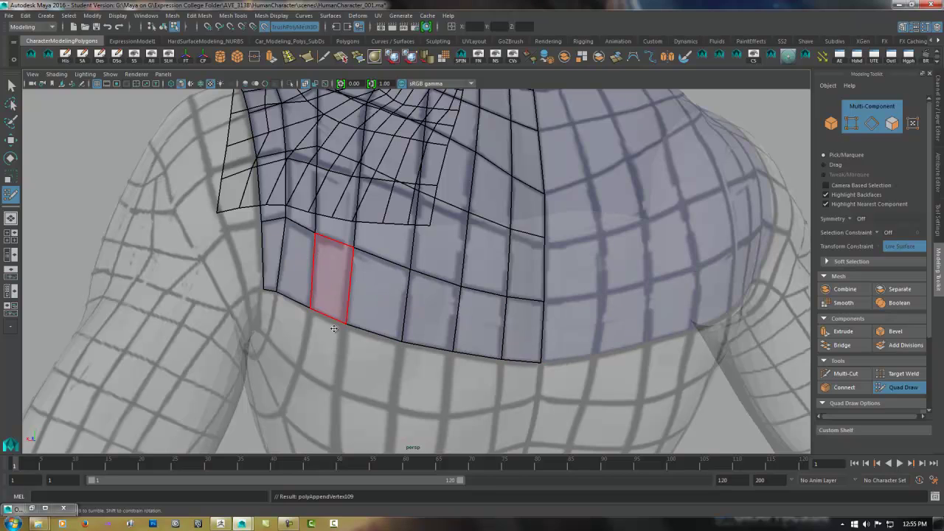
Place points along the guide at armpit level and fill a row of seven quads to the centre line, undoing and refilling the outer end.
alt+drag(329, 377, 314, 225)
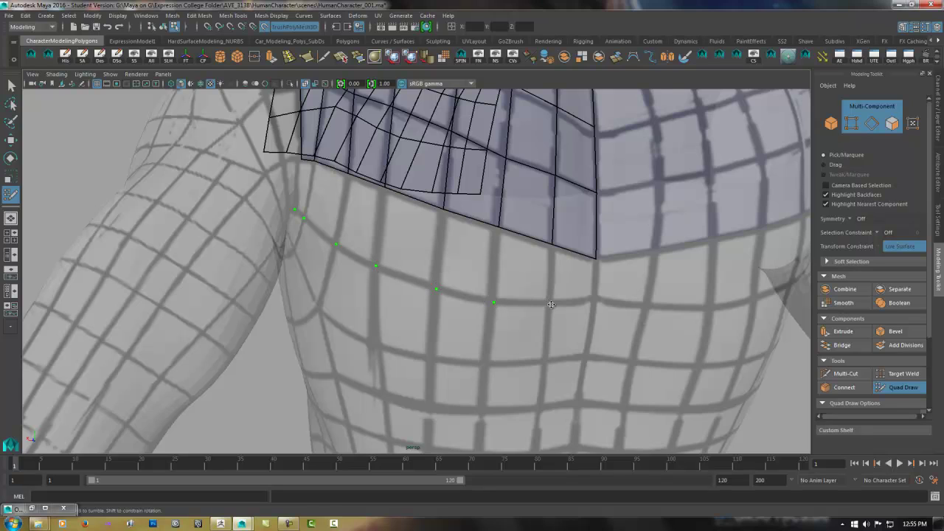
mouse_move(583, 280)
shift+mouse_down()
mouse_move(421, 257)
mouse_move(312, 190)
shift+mouse_up()
key(ctrl+z)
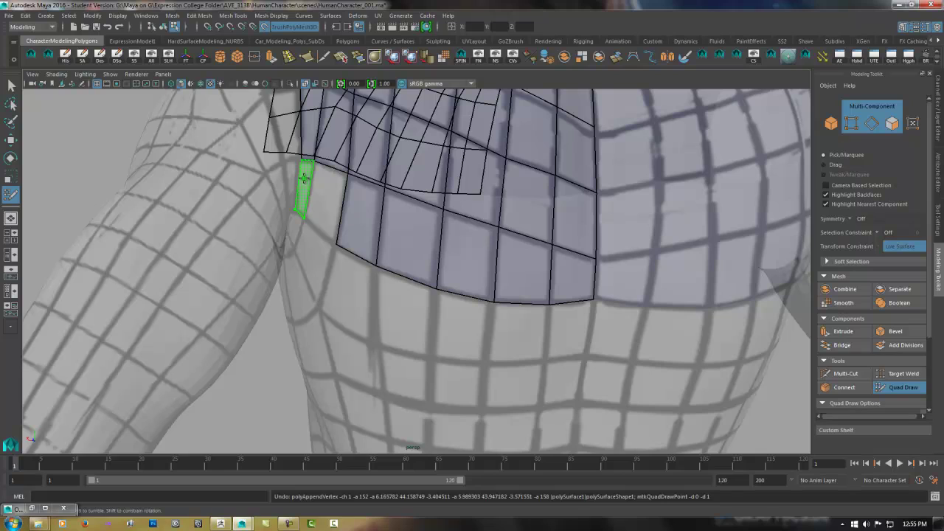
shift+click(324, 196)
Add another row of quads below the armpit row along the next guide, toggling X-ray off and on to check the mesh.
mouse_move(337, 301)
alt+mouse_down()
mouse_move(337, 273)
mouse_move(362, 274)
mouse_move(376, 251)
alt+mouse_up()
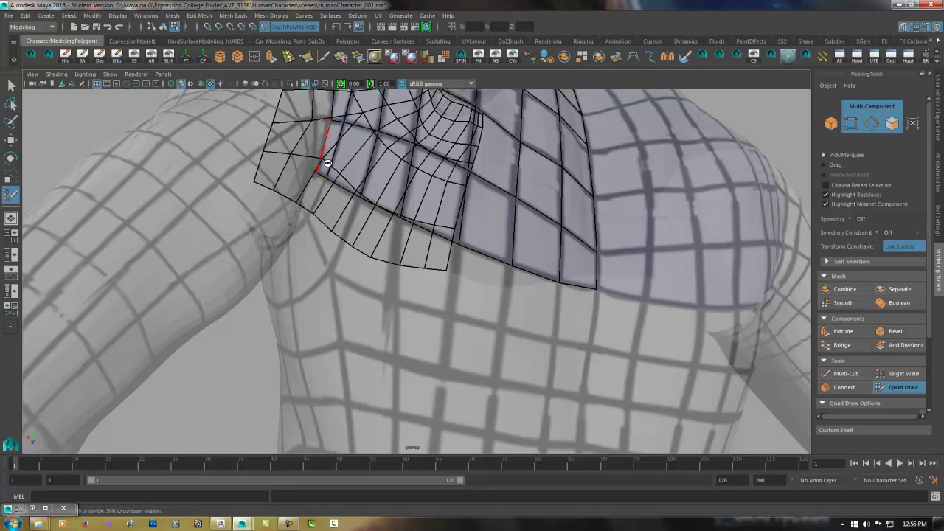
alt+drag(333, 267, 305, 257)
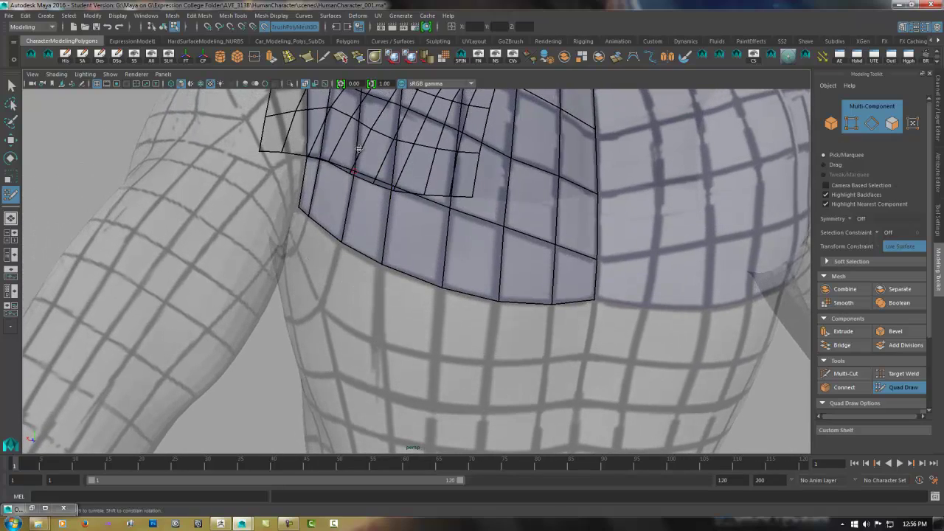
click(308, 86)
alt+drag(356, 261, 358, 257)
alt+drag(299, 228, 296, 224)
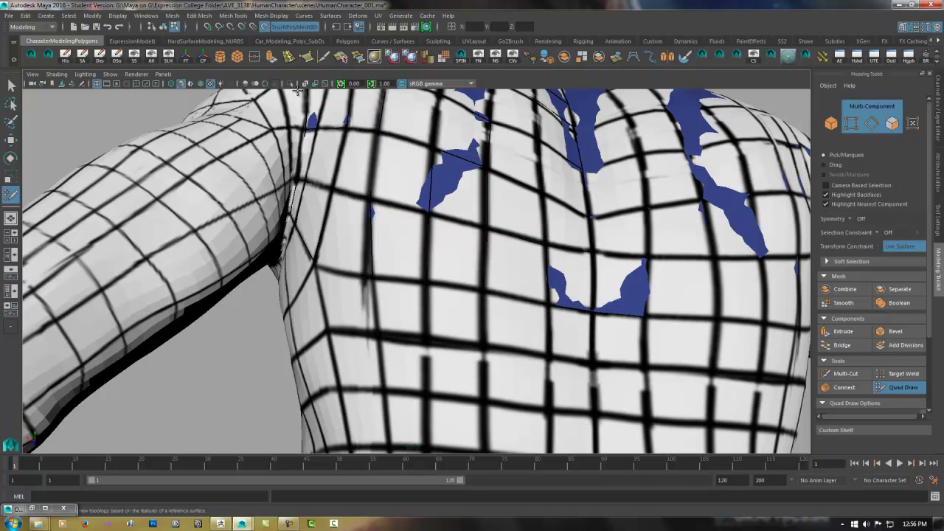
click(305, 83)
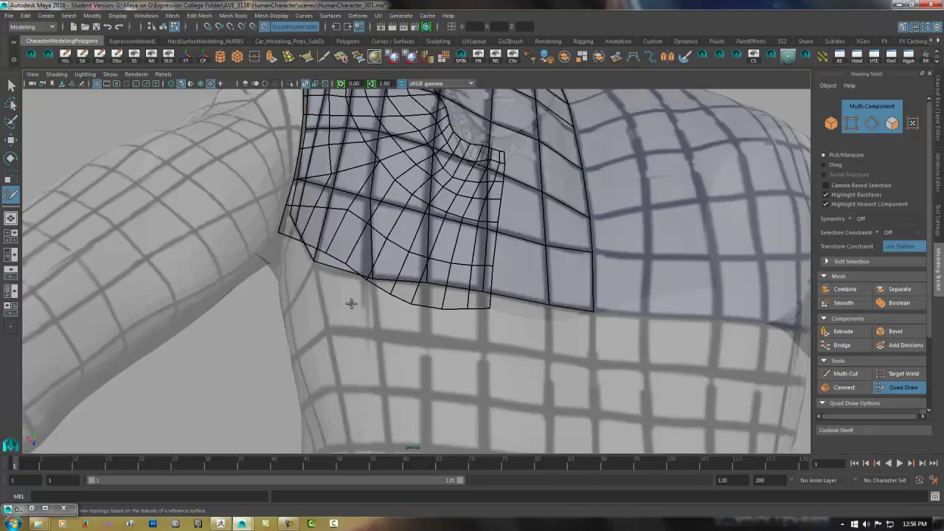
Place points along the next mid-back guide and fill five quads ending at the centre line.
alt+drag(306, 328, 472, 277)
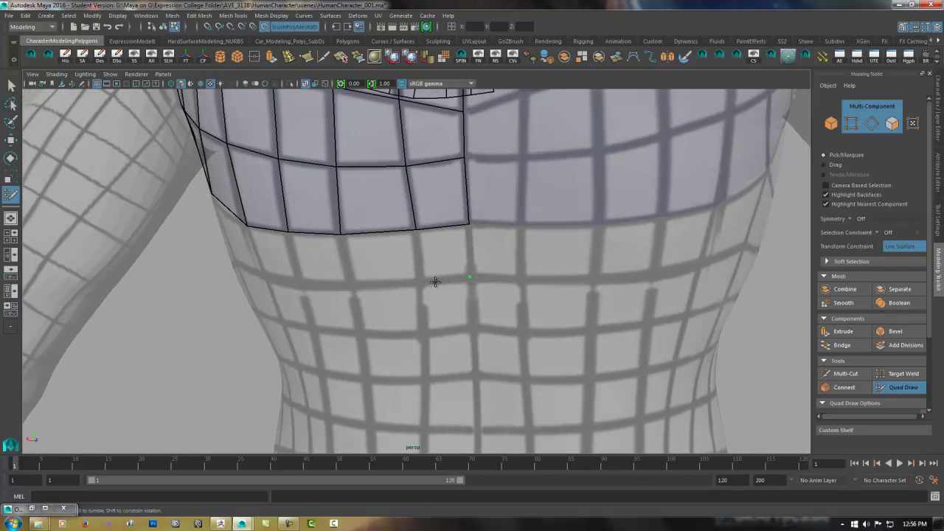
alt+drag(320, 307, 393, 255)
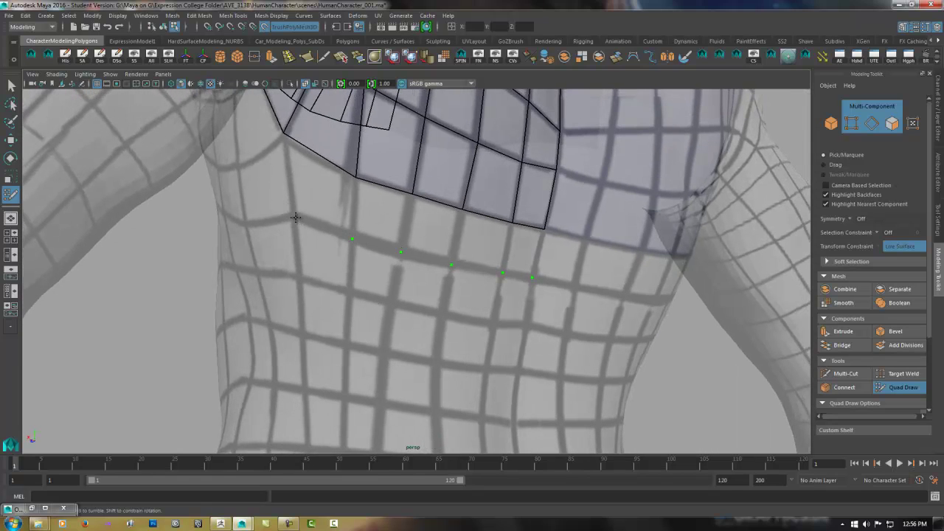
shift+click(317, 190)
shift+click(380, 220)
shift+click(428, 234)
shift+click(483, 247)
shift+click(520, 250)
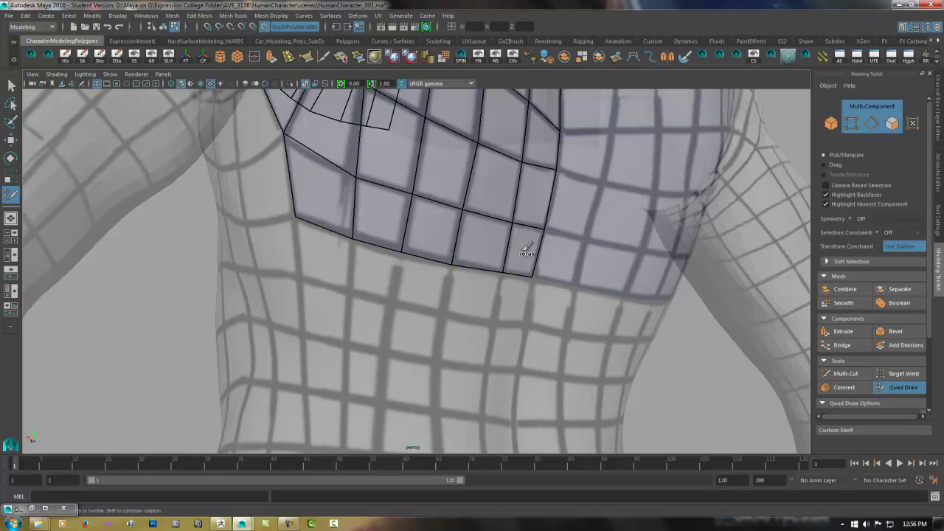
Place points on the following guide below the mid-back row and fill five more quads up to the centre line.
click(494, 324)
click(351, 292)
shift+drag(320, 253, 508, 288)
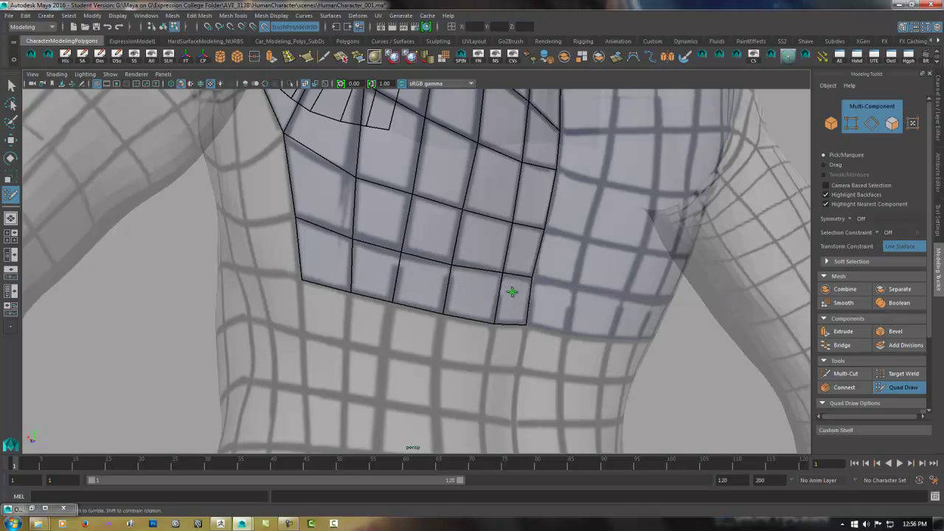
Place points down the side of the torso under the armpit and fill a vertical column of three quads beside the back rows.
alt+drag(426, 312, 385, 329)
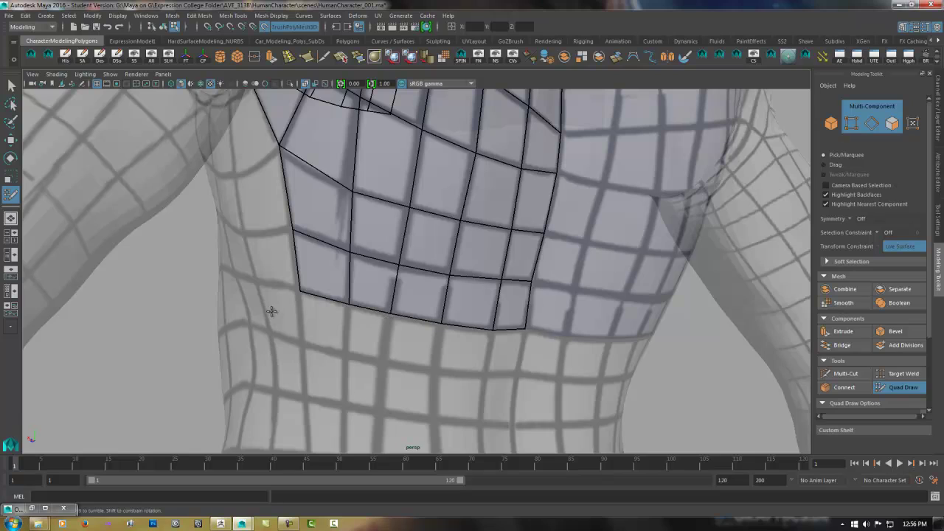
alt+middle_drag(271, 306, 282, 342)
alt+drag(262, 359, 298, 242)
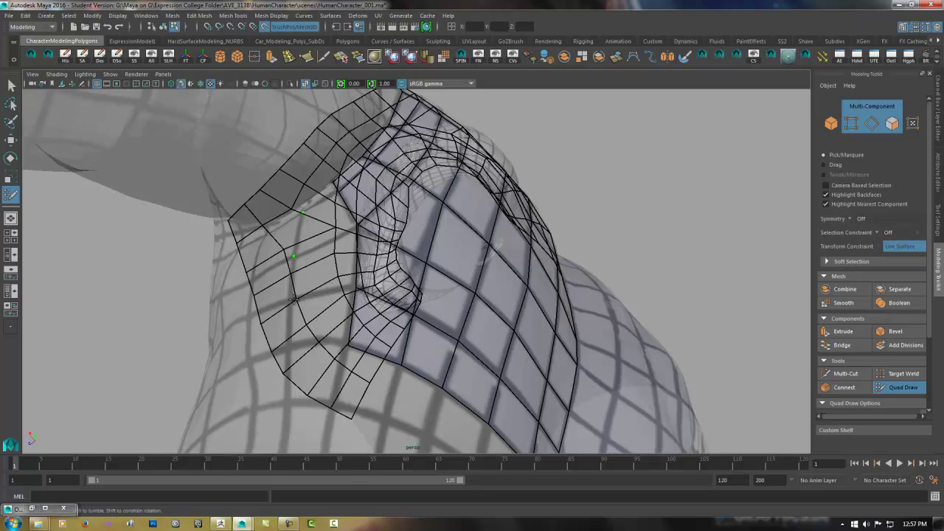
shift+click(321, 235)
shift+click(318, 278)
shift+click(317, 322)
Extend the side of the torso forward with a second column of three quads beneath the armpit.
alt+drag(247, 351, 415, 256)
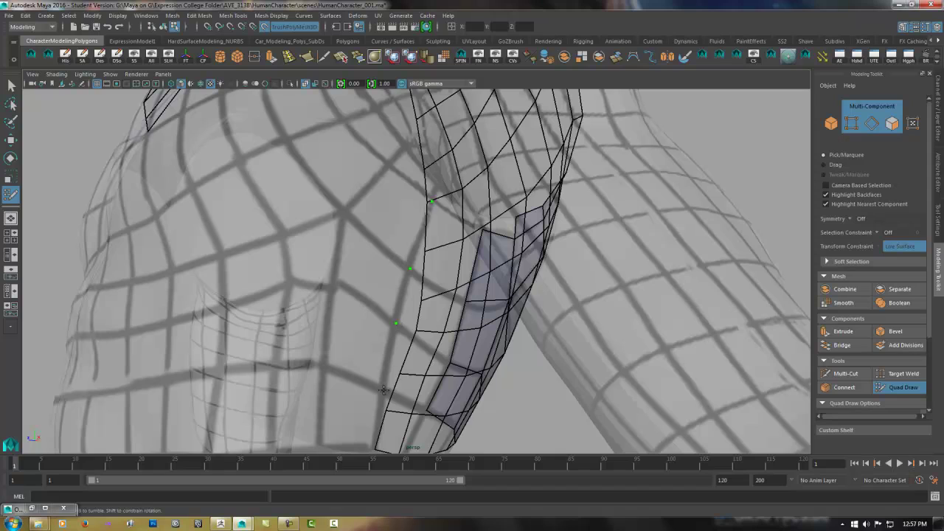
shift+click(439, 244)
shift+click(420, 340)
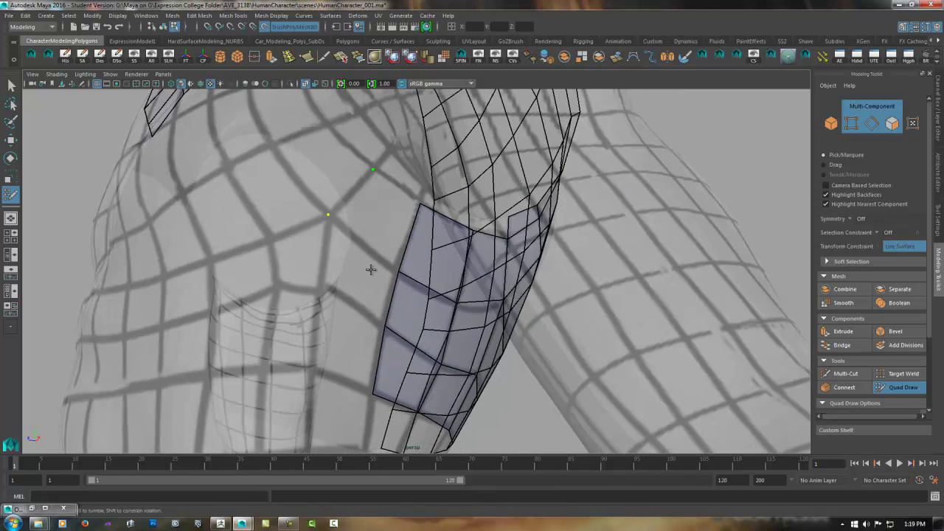
Place points around the front of the armpit crease and fill the quads joining the side column to the armhole guide.
shift+click(374, 209)
mouse_move(389, 210)
alt+mouse_down()
mouse_move(299, 153)
mouse_move(274, 202)
alt+mouse_up()
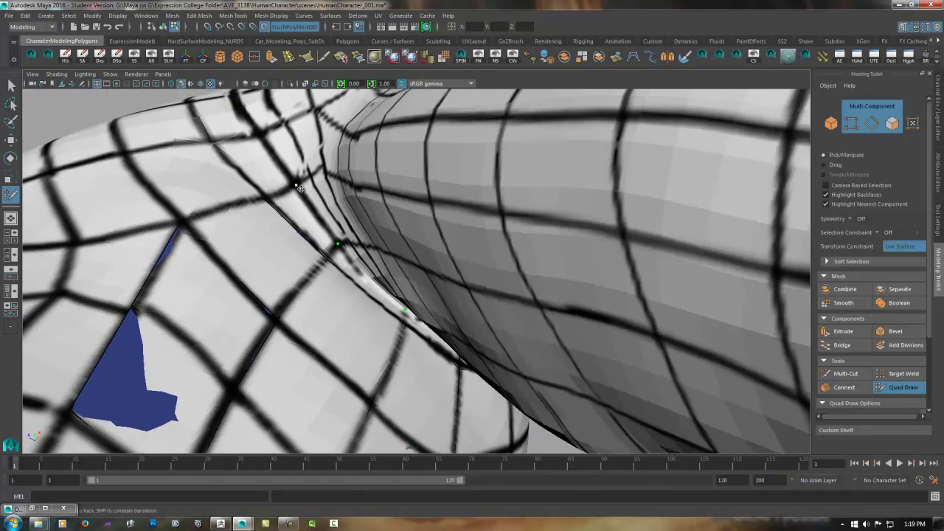
alt+drag(435, 340, 348, 199)
shift+click(357, 237)
Fill quads from the armpit toward the front of the chest along the painted grid, and turn X-ray display on.
mouse_move(518, 199)
alt+mouse_down()
mouse_move(457, 243)
mouse_move(412, 332)
alt+mouse_up()
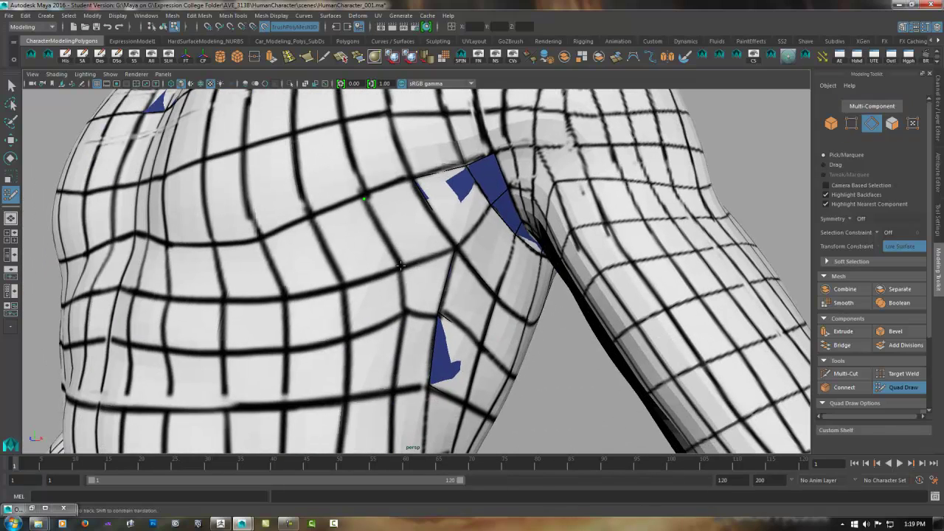
shift+click(419, 347)
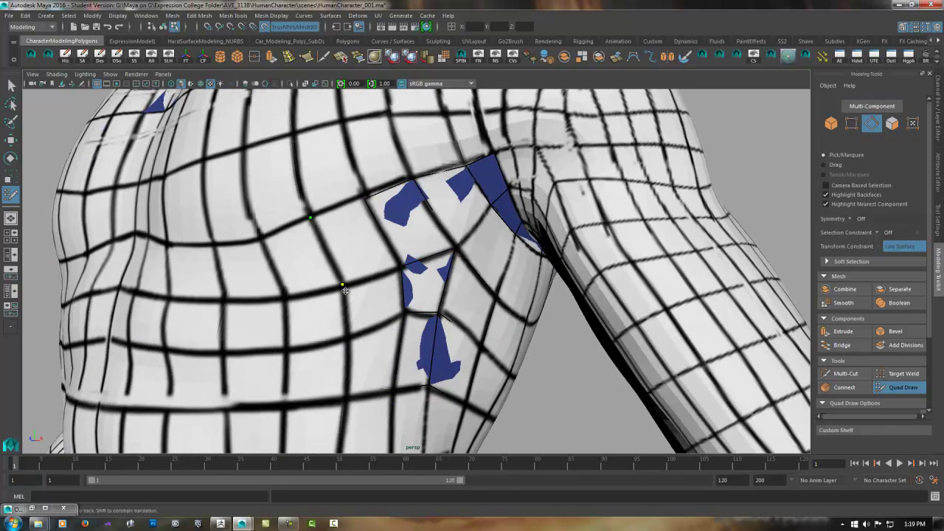
shift+click(354, 251)
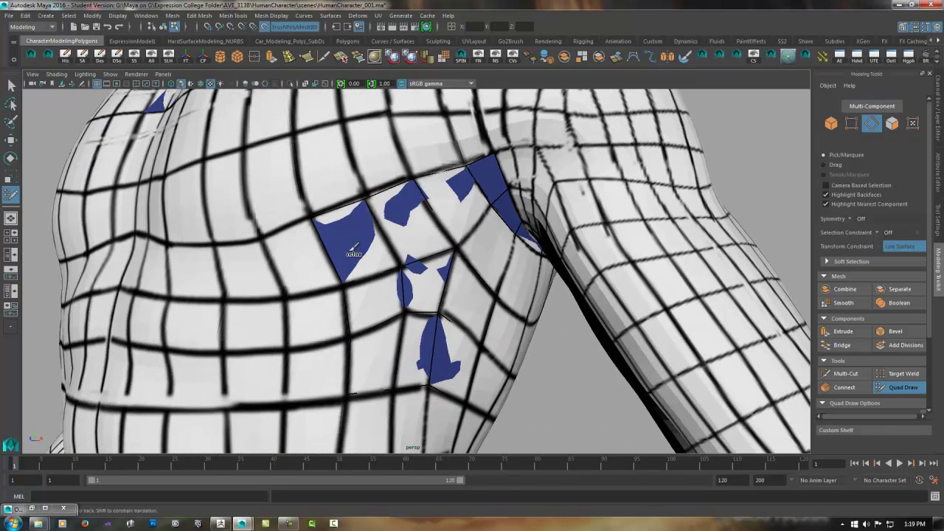
click(305, 84)
click(392, 163)
shift+click(331, 219)
Fill the remaining chest and rib rows with quads to the front centre line, down to the guide below the ribs.
mouse_move(392, 177)
alt+mouse_down()
mouse_move(442, 169)
mouse_move(327, 205)
mouse_move(308, 288)
mouse_move(263, 312)
alt+mouse_up()
shift+click(361, 203)
shift+click(317, 210)
shift+click(275, 218)
click(327, 270)
mouse_move(327, 270)
alt+mouse_down()
mouse_move(230, 289)
mouse_move(273, 316)
mouse_move(252, 334)
alt+mouse_up()
alt+drag(325, 325, 334, 312)
click(458, 325)
shift+click(527, 295)
click(505, 353)
shift+click(337, 342)
Place points from the front centre line along the next horizontal guide on the upper abdomen.
scroll(338, 343, down, 3)
alt+drag(337, 342, 527, 295)
scroll(550, 235, up, 3)
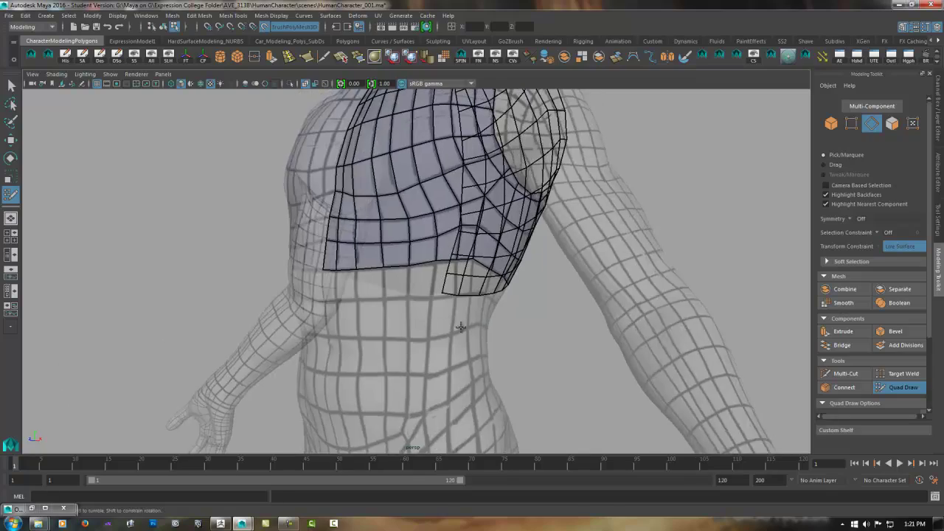
alt+drag(550, 234, 288, 309)
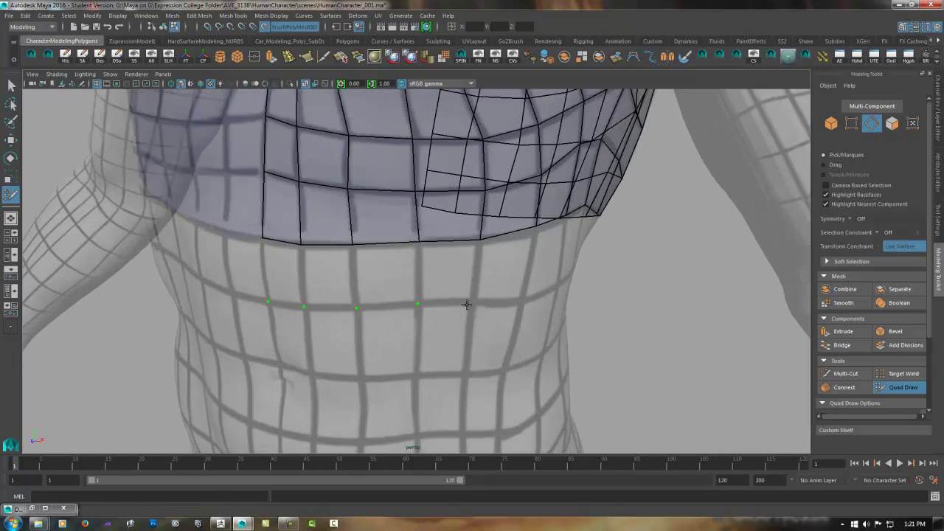
Add quads along the outer shoulder edge, extending the mesh toward the upper arm on the painted guides.
scroll(514, 282, down, 3)
mouse_move(506, 236)
alt+mouse_down()
mouse_move(491, 287)
mouse_move(484, 214)
mouse_move(382, 183)
mouse_move(421, 257)
mouse_move(340, 227)
mouse_move(374, 245)
mouse_move(361, 280)
mouse_move(320, 231)
mouse_move(372, 239)
mouse_move(353, 277)
alt+mouse_up()
scroll(519, 297, up, 3)
shift+click(270, 239)
shift+click(349, 285)
mouse_move(365, 229)
alt+mouse_down()
mouse_move(391, 213)
mouse_move(388, 223)
alt+mouse_up()
shift+click(314, 247)
mouse_move(264, 290)
alt+mouse_down()
mouse_move(242, 346)
mouse_move(244, 337)
alt+mouse_up()
shift+click(242, 337)
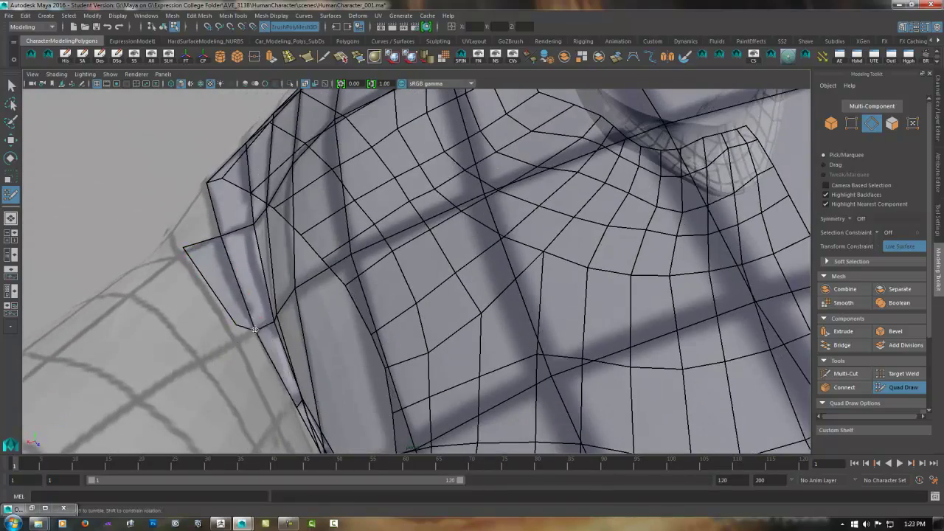